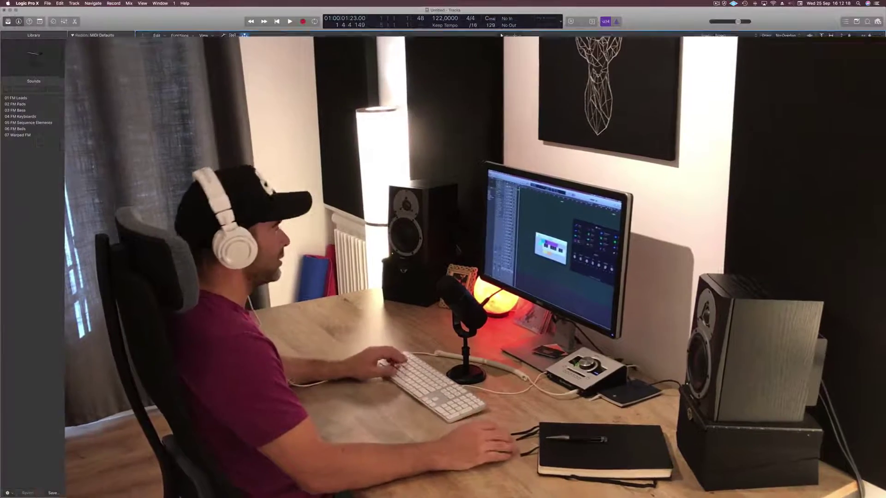
Step: Select the Dropkick kit's Kick 1 track and audition its sound with Musical Typing
key("d")
key("f")
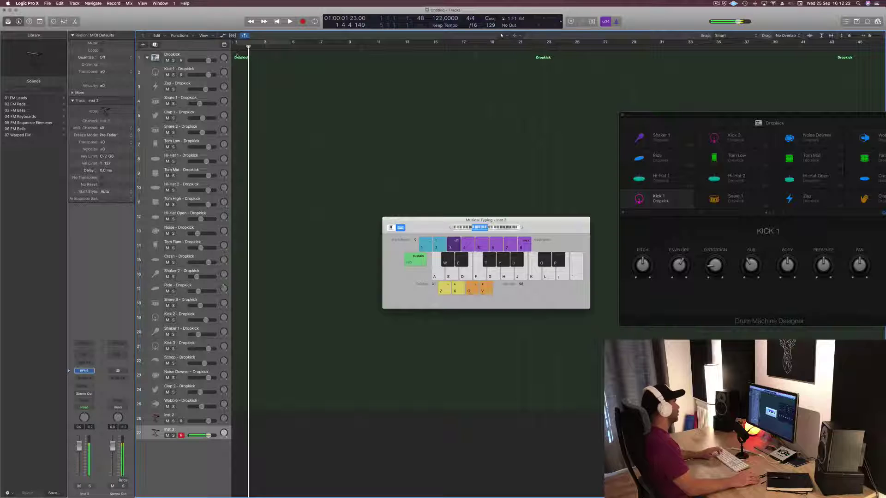
left_click(200, 70)
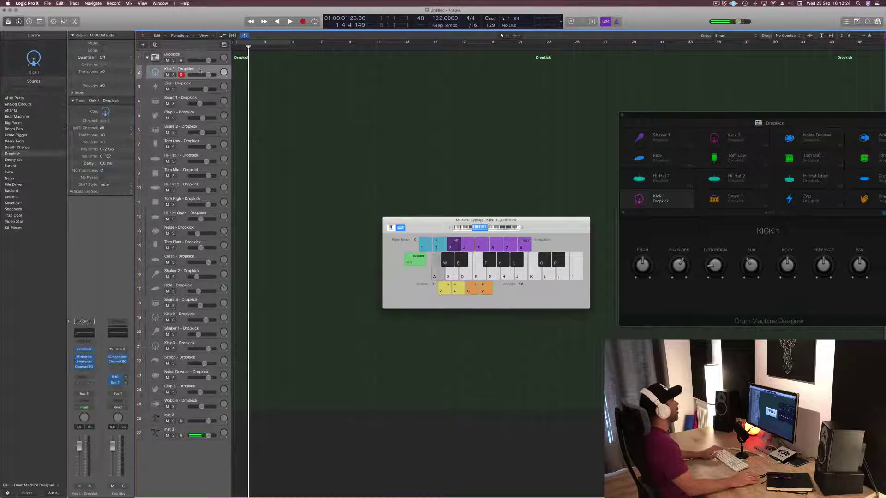
key("a")
key("a")
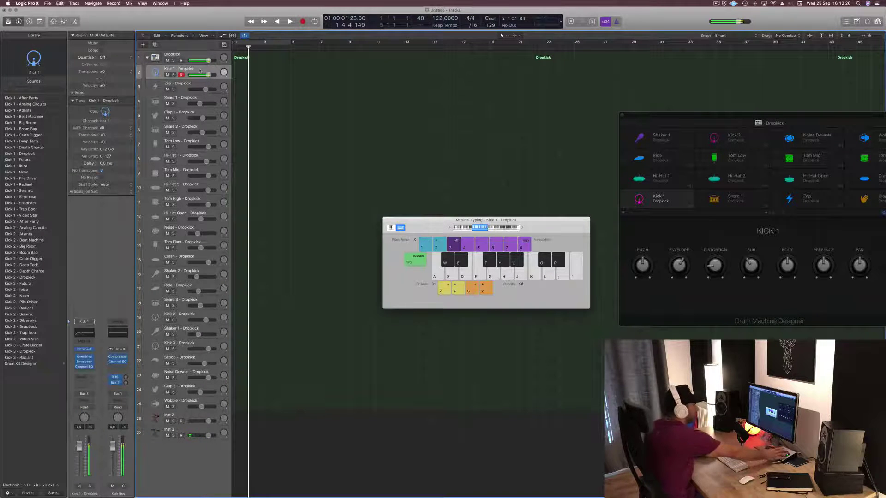
key("a")
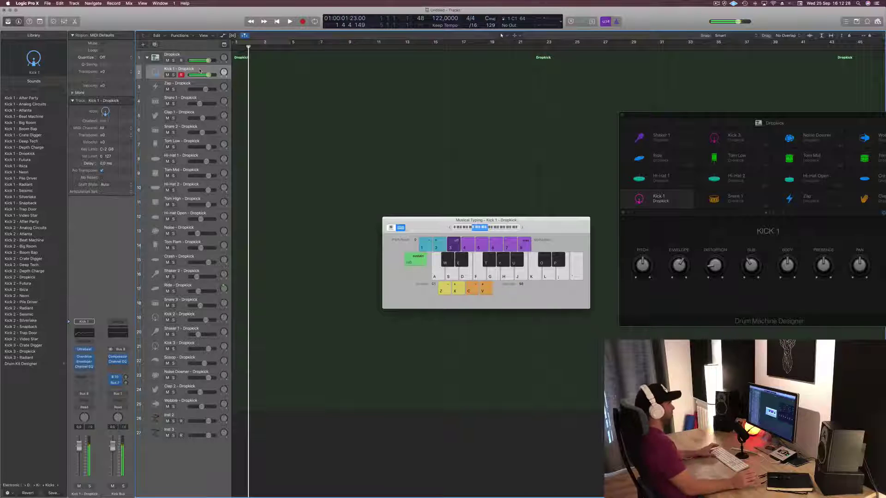
Step: Record a steady one-kick-per-beat pattern over the first two bars on the Dropkick track
left_click_drag(753, 109, 636, 61)
key("space")
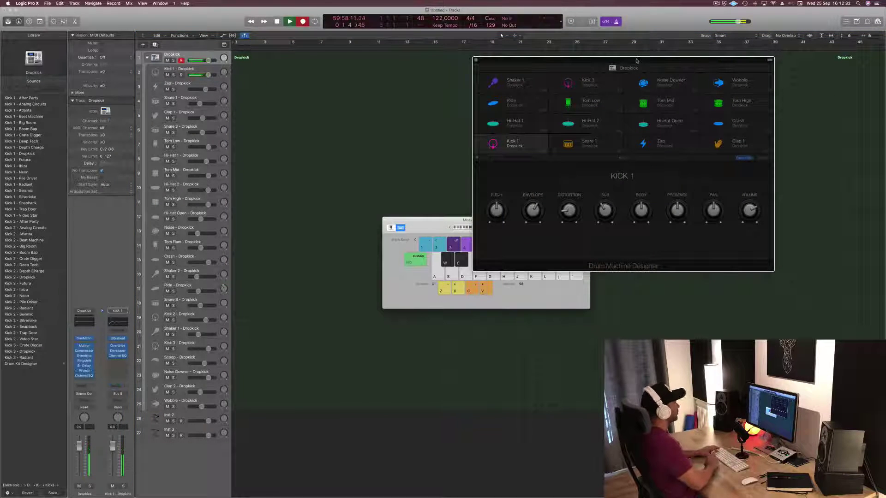
key("a")
key("a")
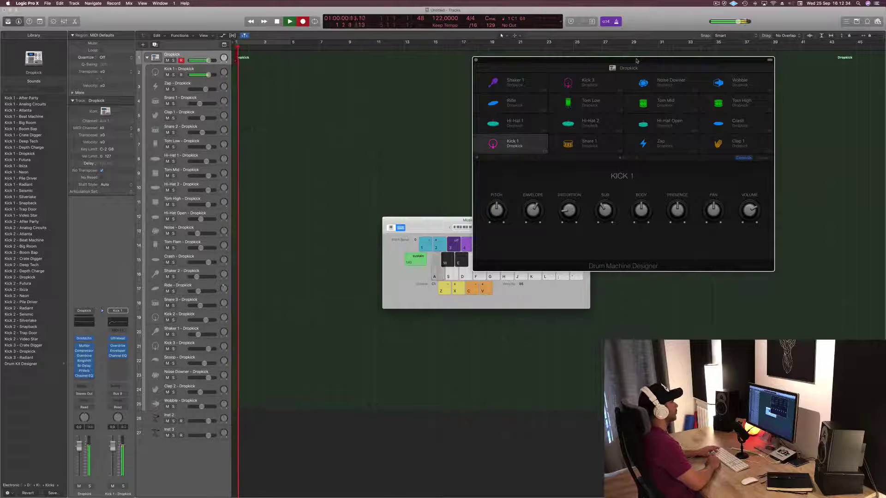
key("a")
key("a")
key("a")
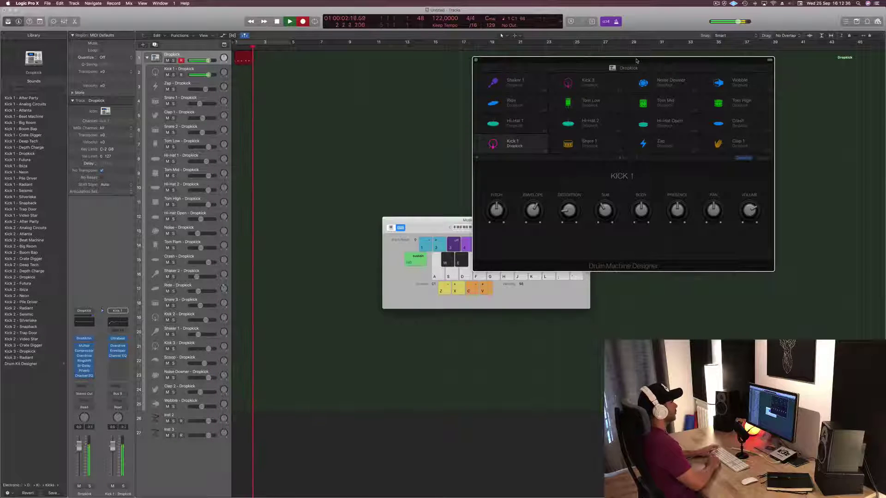
key("space")
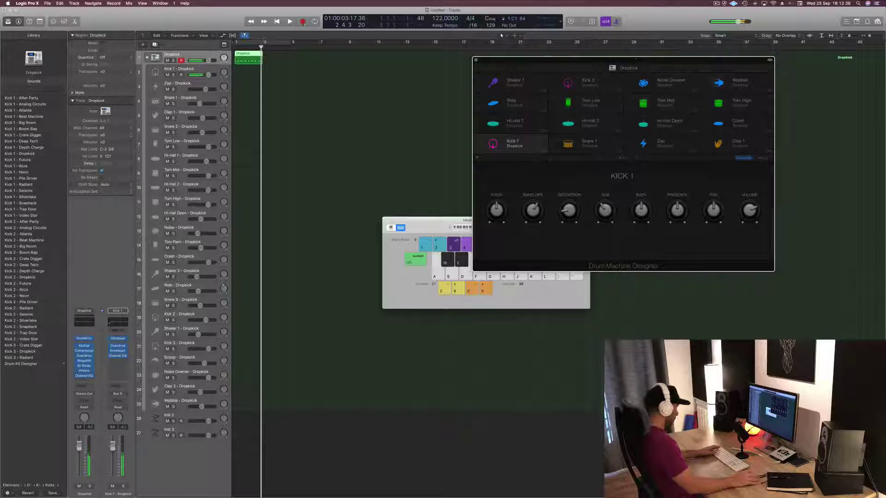
Step: Move the recorded region onto the Kick 1 track and open its notes in the Piano Roll
left_click_drag(255, 55, 255, 71)
double_click(251, 72)
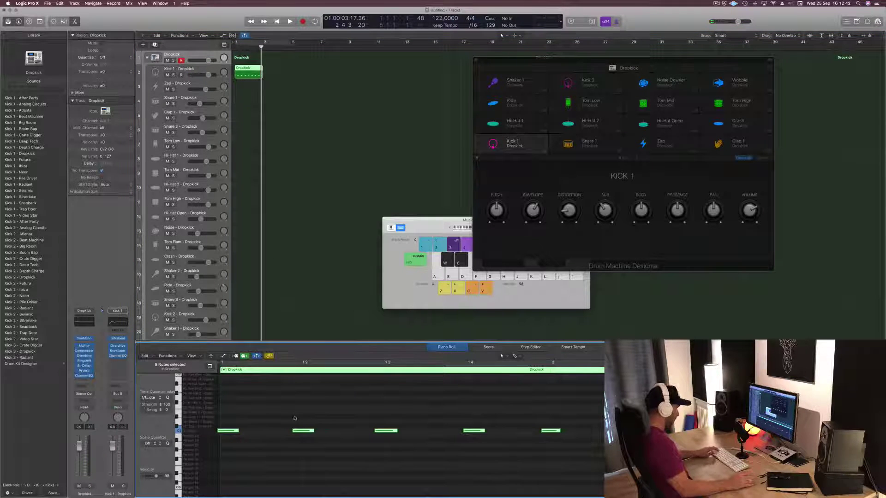
key("space")
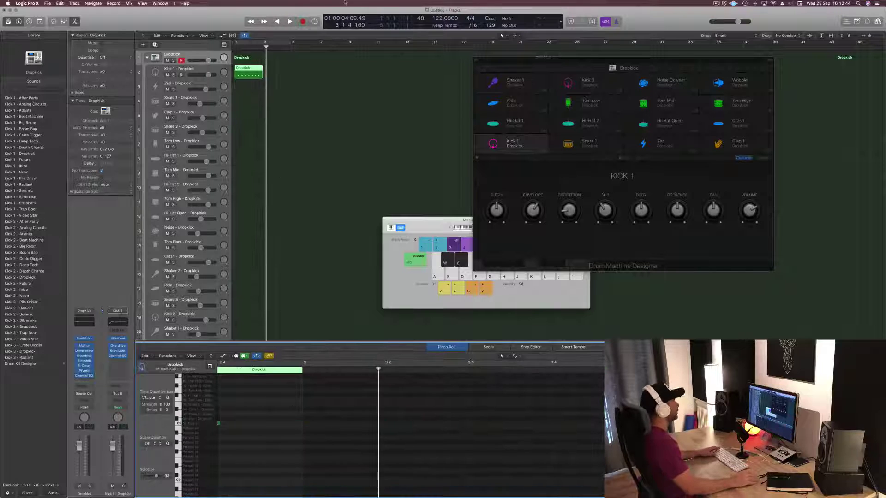
Step: Copy the Kick 1 region to bar 3 within a four-bar cycle and shift the copy's seventh note onto beat 3 of bar 4
left_click(284, 43)
left_click_drag(245, 69, 274, 74)
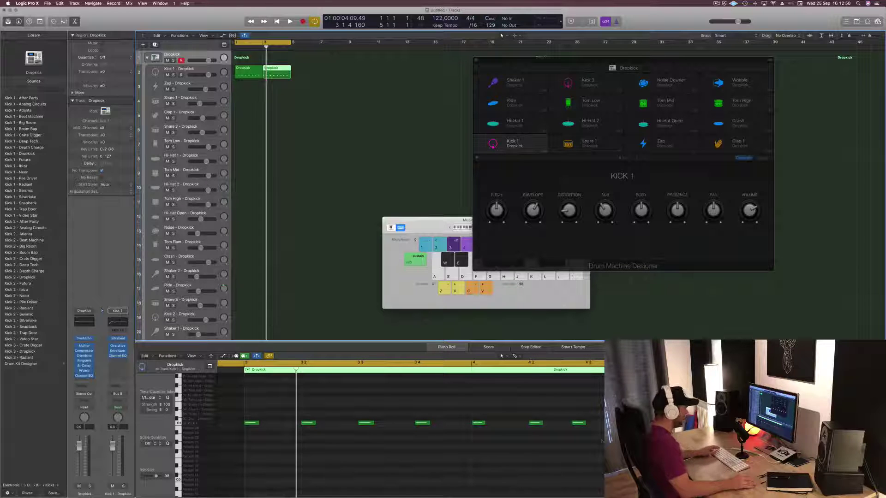
left_click_drag(579, 423, 591, 425)
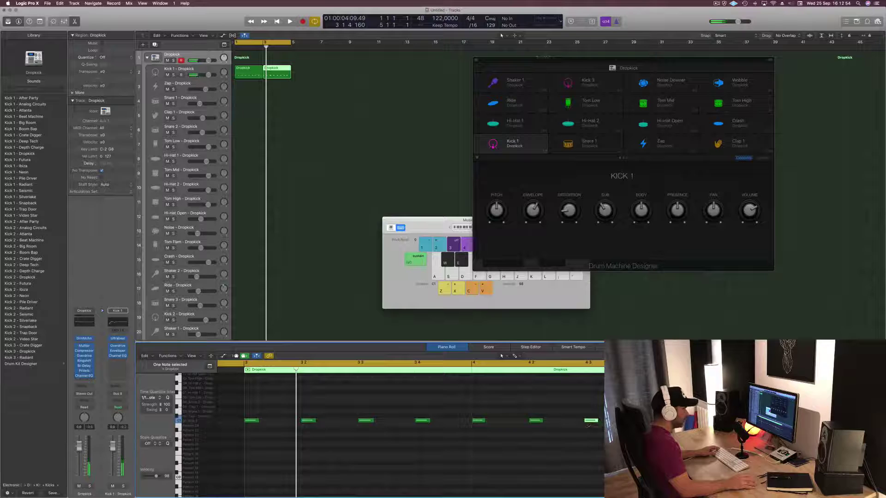
left_click(641, 434)
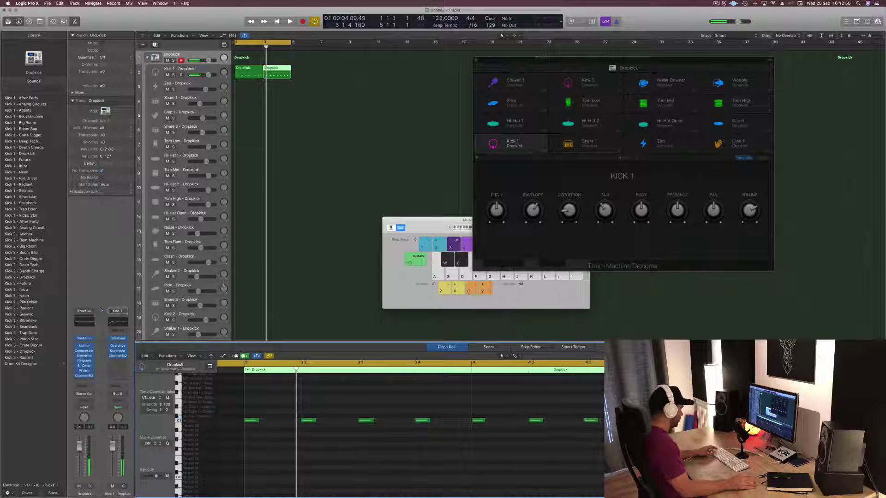
Step: Replace the Kick 1 region at bar 1 with a copy of the corrected bar 3 region and play the loop
key("Return")
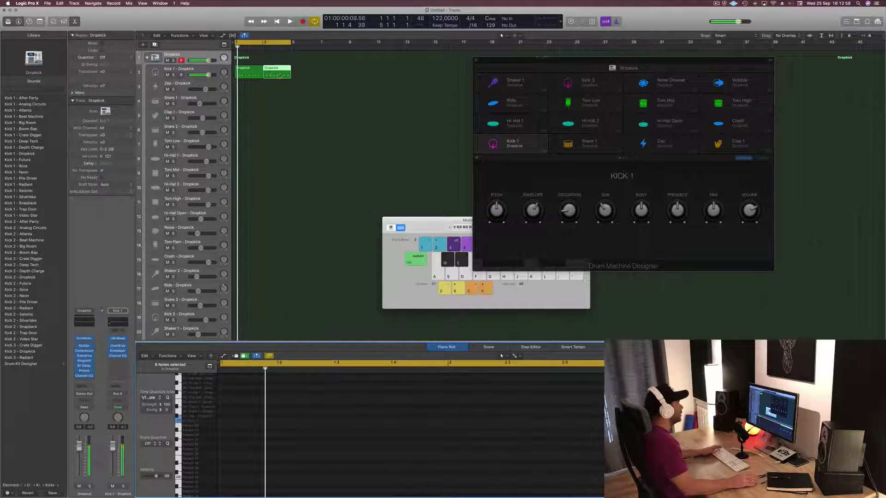
left_click(255, 73)
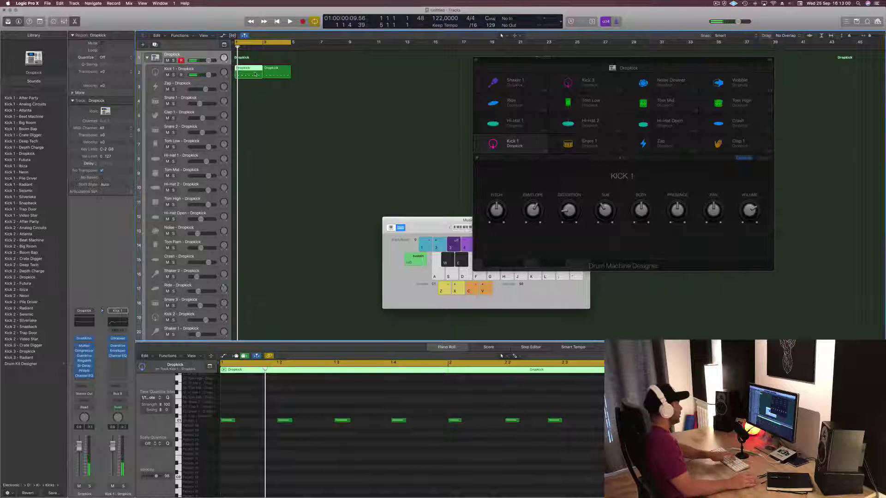
key("Delete")
mouse_move(272, 69)
left_mouse_down()
mouse_move(254, 73)
mouse_move(277, 73)
left_mouse_up()
key("space")
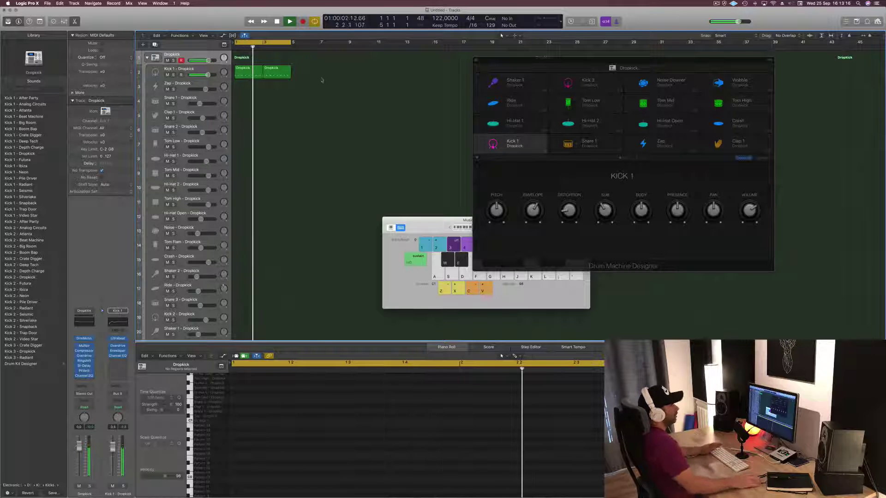
Step: While the loop plays, turn Kick 1's Sub down to minimum and raise its Body and Envelope slightly in Drum Machine Designer
left_click_drag(691, 64, 687, 62)
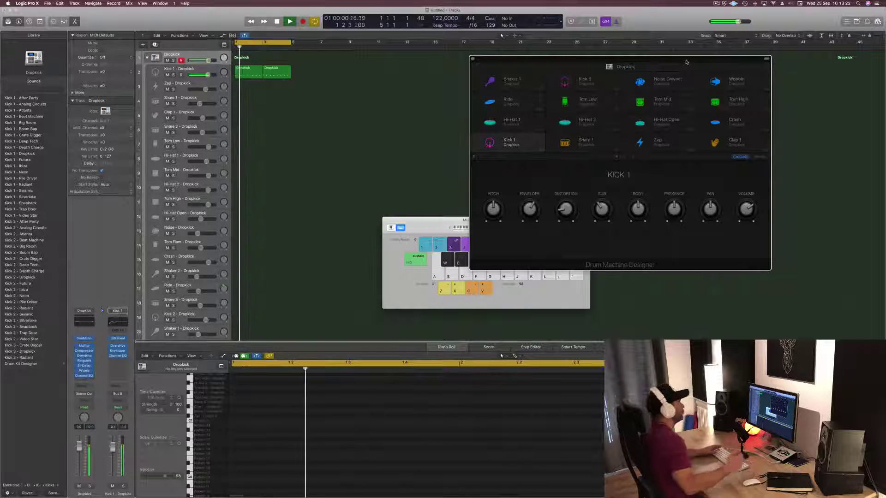
left_click_drag(608, 68, 604, 67)
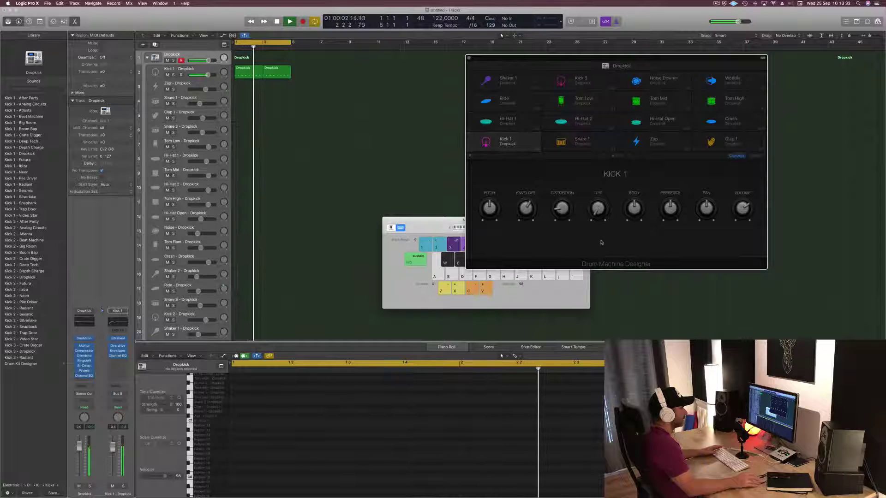
left_click_drag(598, 209, 597, 211)
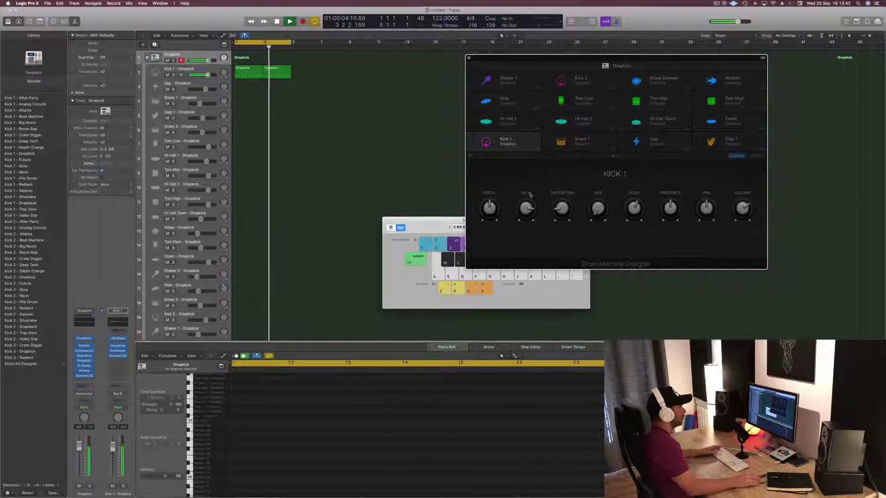
left_click_drag(530, 194, 528, 225)
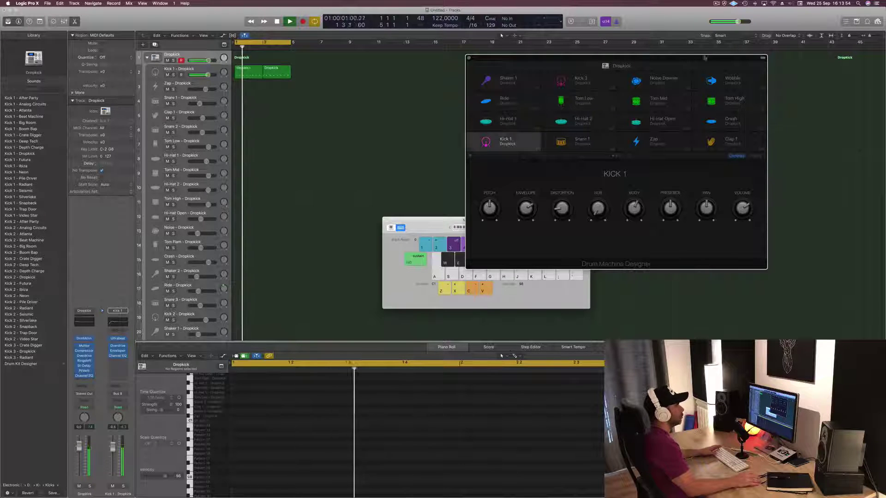
left_click_drag(680, 56, 669, 31)
key("space")
Step: Copy the first kick region to the Snare 1 track and shift all its notes half a beat later onto the Snare 1 row
left_click(240, 71)
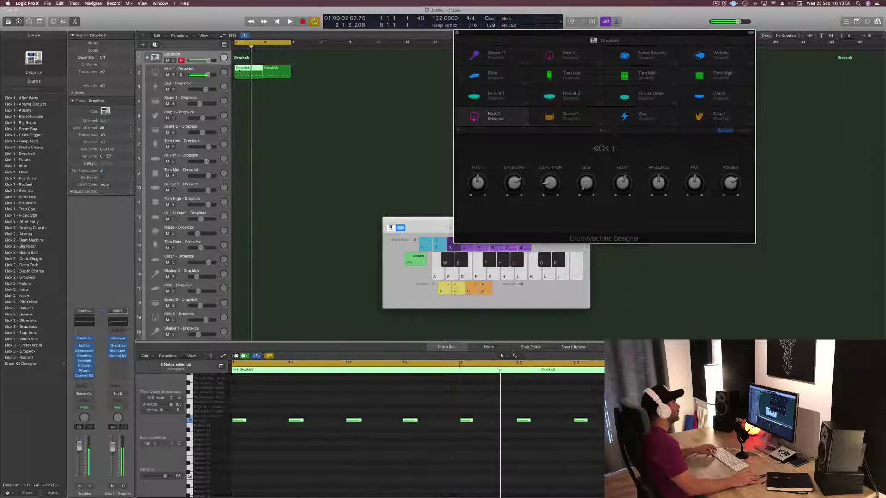
left_click_drag(240, 71, 240, 100)
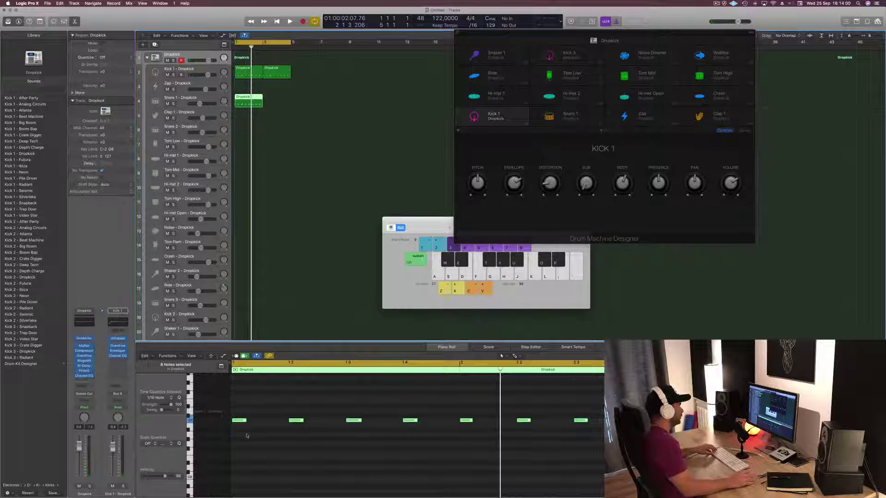
left_click(253, 419)
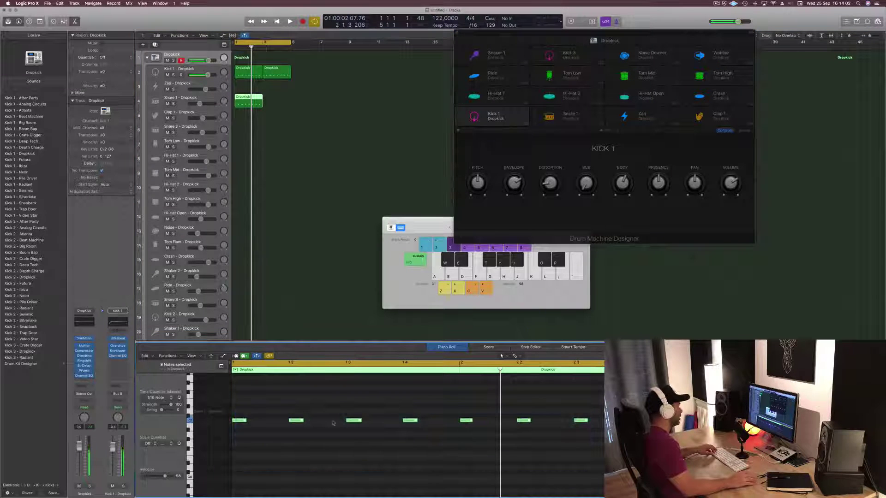
left_click_drag(240, 421, 269, 414)
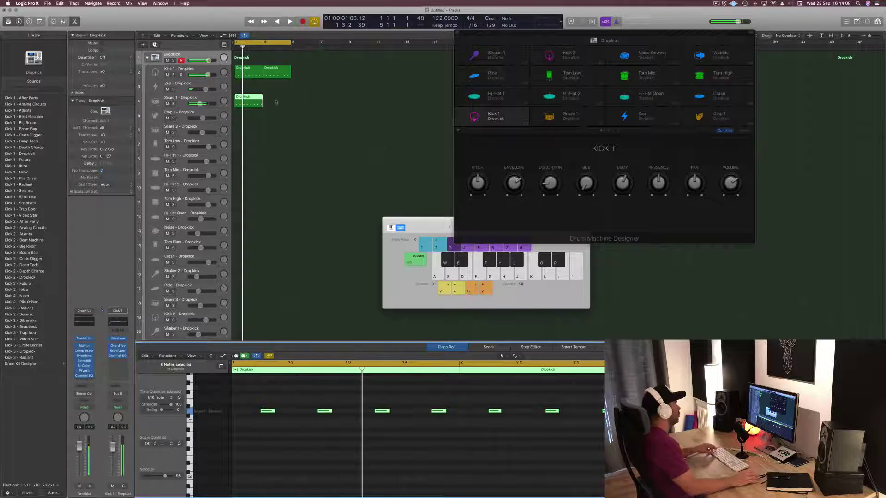
Step: Copy the snare region to bar 3 and lower the Snare 1 track's volume slightly
left_click_drag(249, 97, 277, 98)
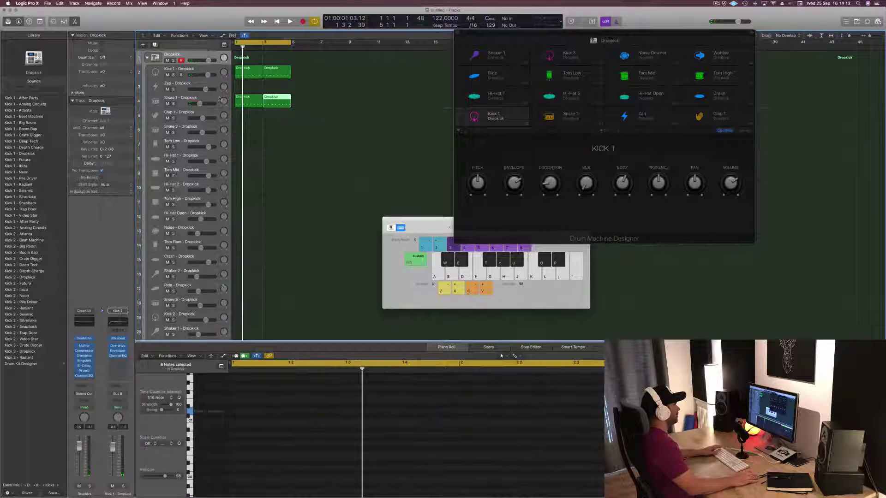
left_click(219, 98)
left_click_drag(199, 103, 196, 103)
Step: During playback, audition the Snare 1 sounds from Big Room onward and load Snare 1 - Futura
key("space")
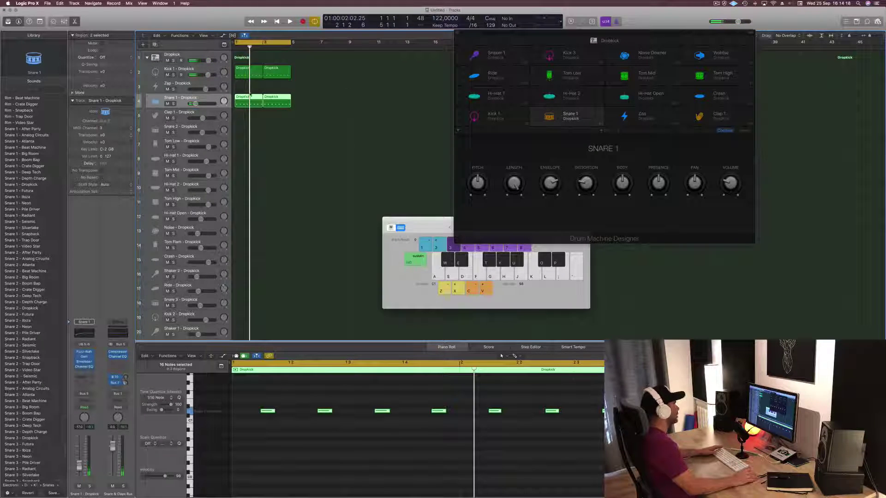
left_click(36, 153)
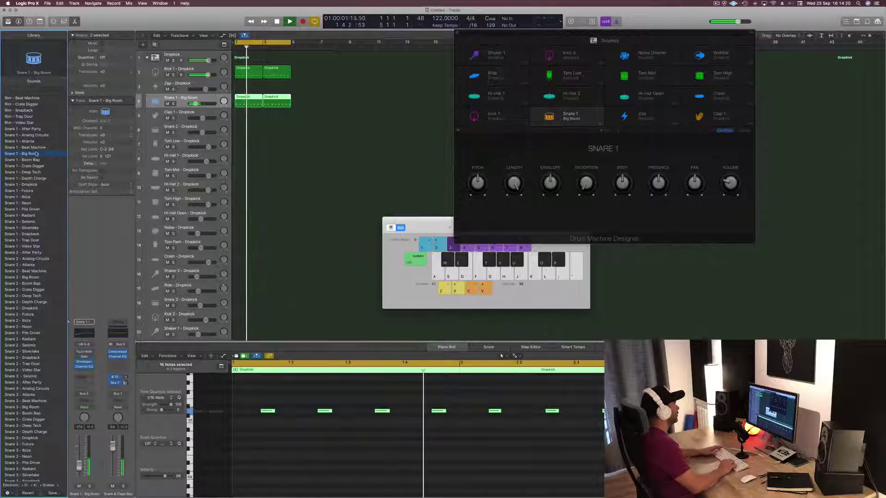
key("Down")
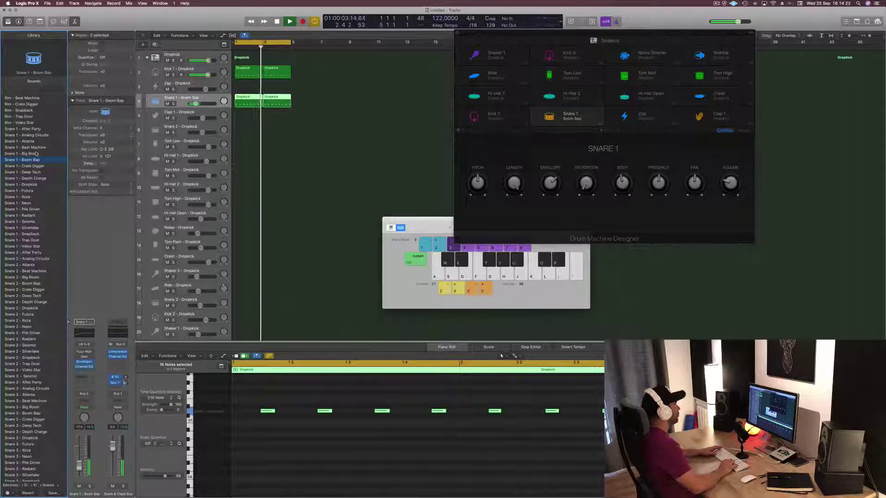
key("Down")
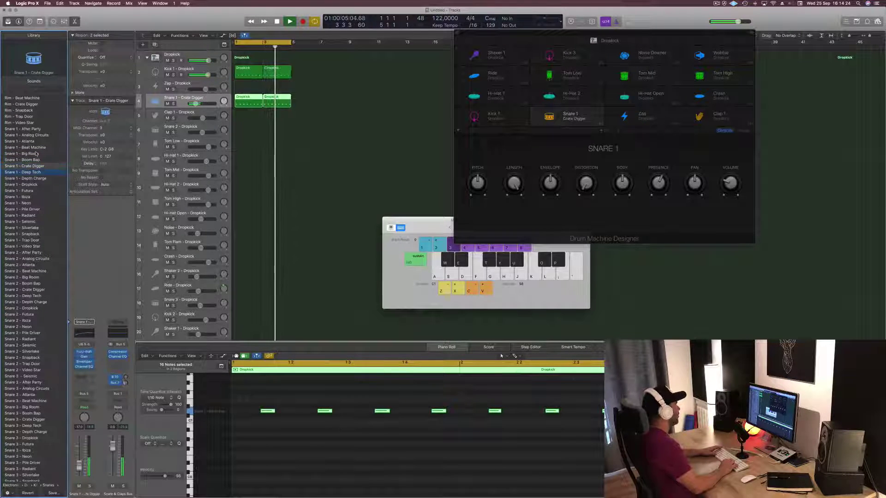
key("Down")
key("Down")
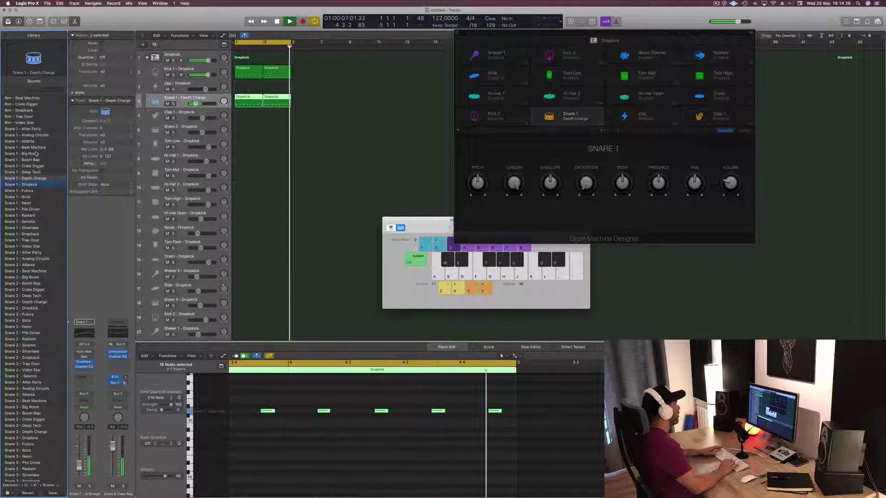
key("Down")
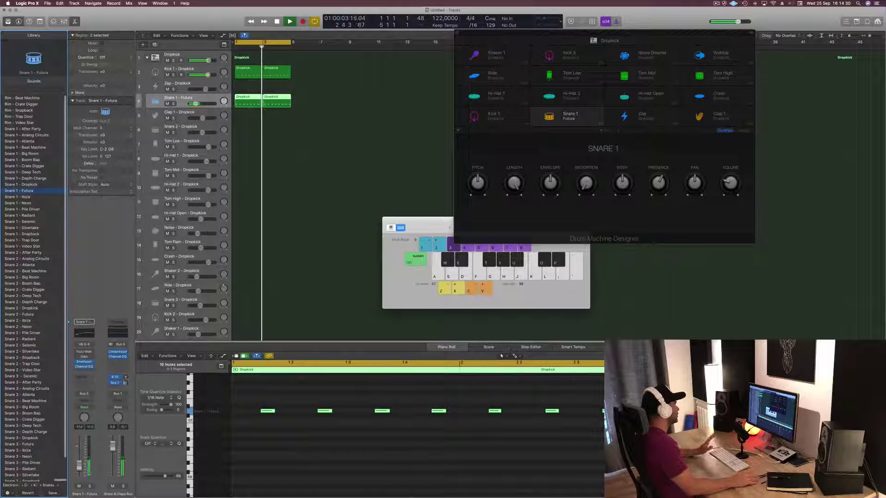
left_click(290, 194)
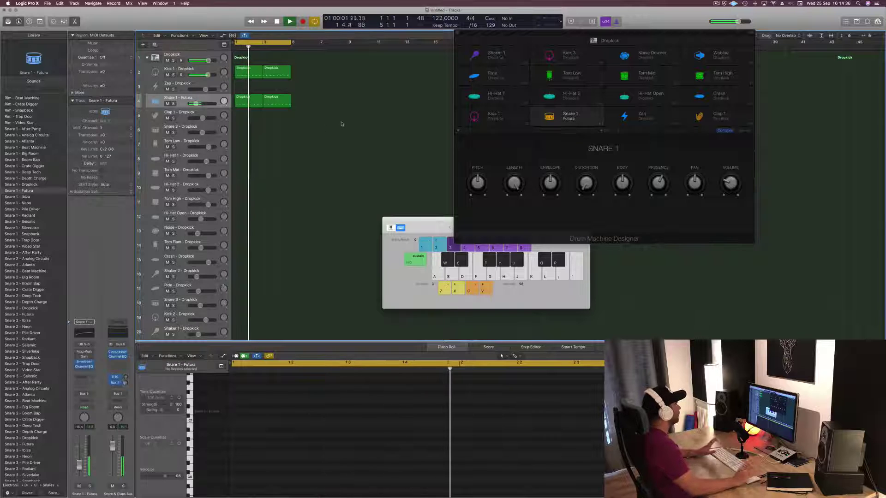
Step: Copy the first snare region to the Clap 1 track and delete every second note in the copy
left_click(258, 102)
left_click_drag(258, 101, 258, 115)
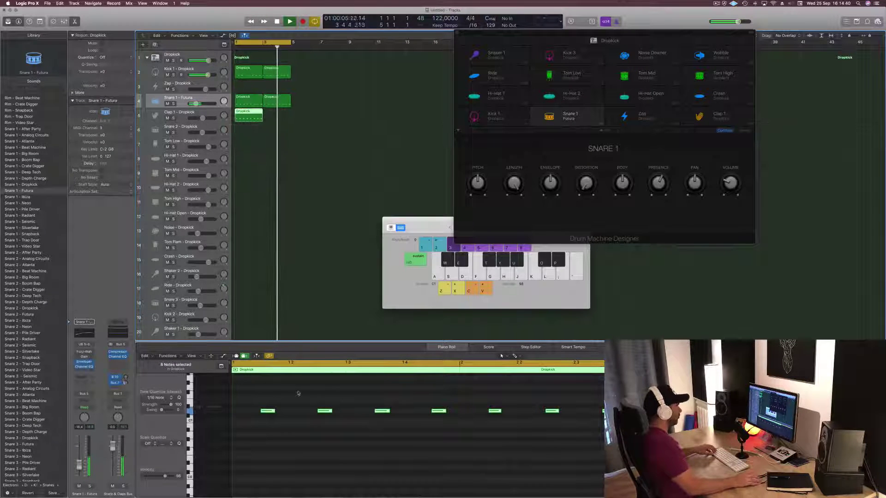
left_click(325, 411)
key("Delete")
left_click(438, 410)
key("Delete")
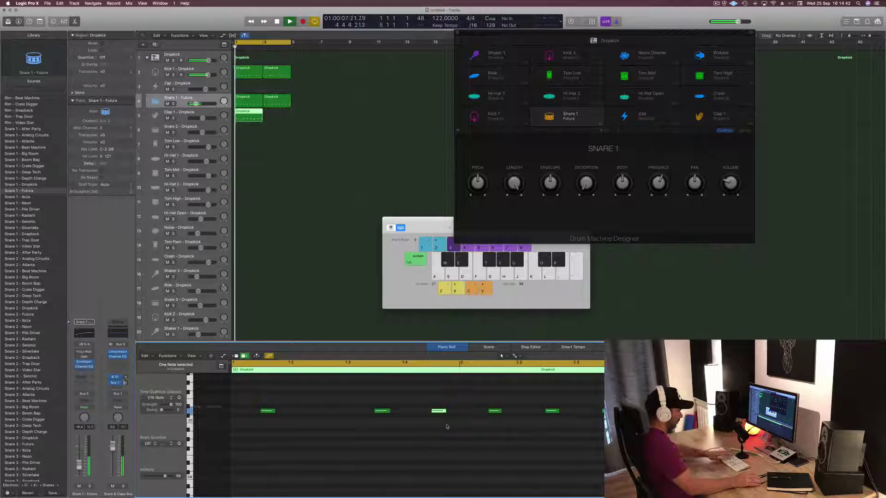
left_click(551, 410)
key("Delete")
Step: Shift the remaining notes in the Clap 1 region half a beat later and raise them onto the Clap 1 row
left_click(392, 439)
key("space")
left_click_drag(257, 394, 602, 444)
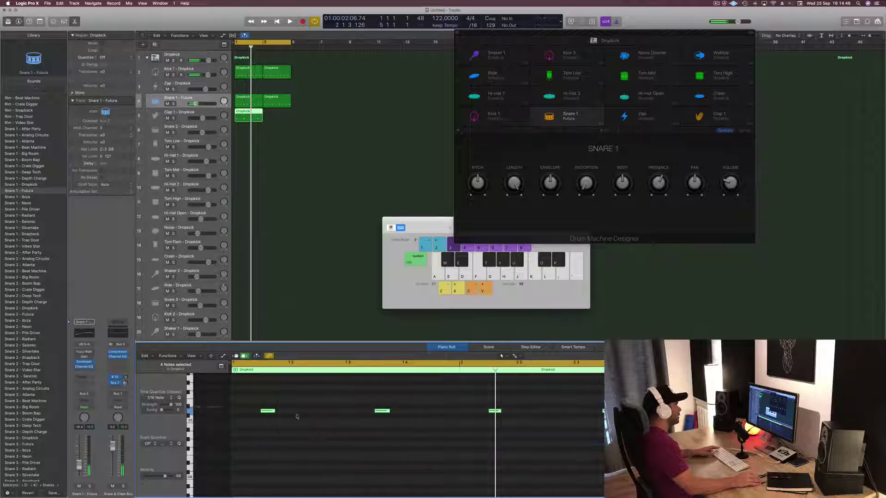
left_click_drag(252, 412, 295, 410)
key("space")
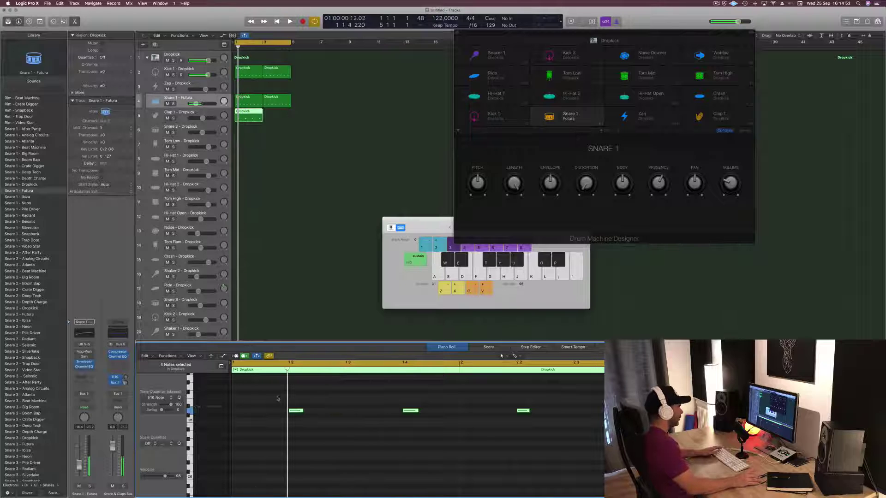
key("space")
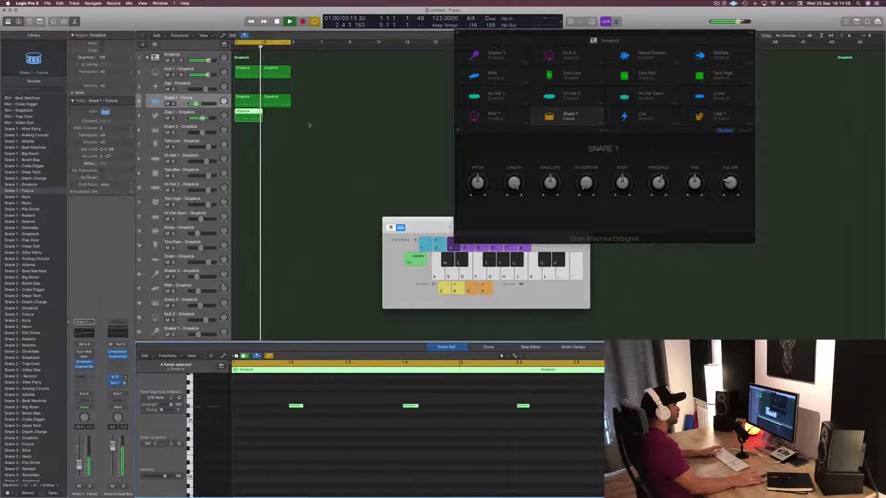
Step: Copy the Clap 1 region to bar 3 and lower the Clap 1 track's volume slightly during playback
mouse_move(254, 112)
left_mouse_down()
mouse_move(278, 114)
mouse_move(252, 118)
left_mouse_up()
key("space")
key("space")
key("space")
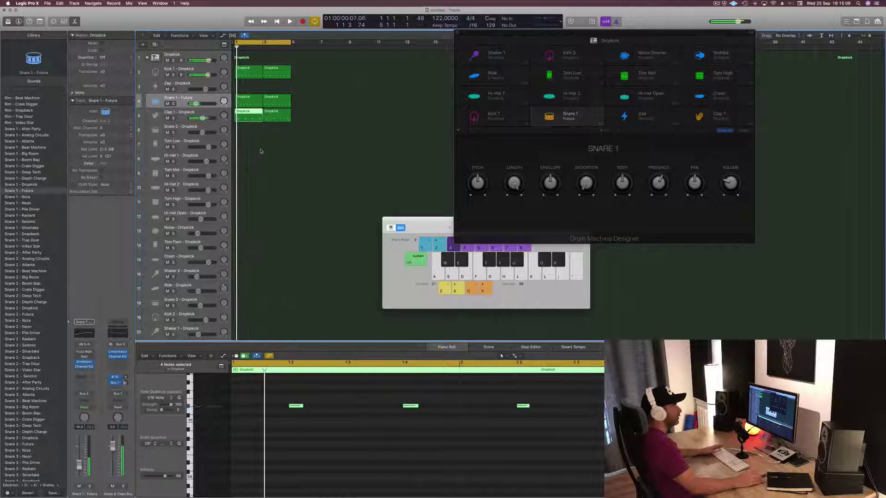
left_click(263, 152)
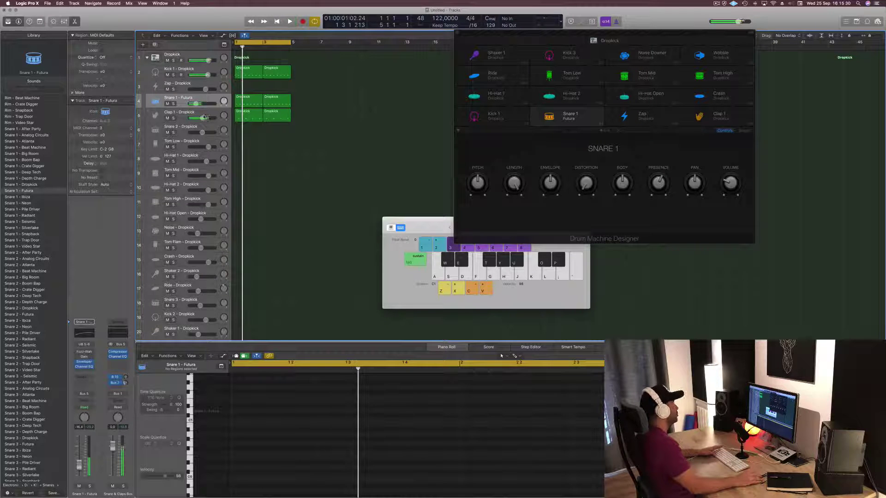
key("space")
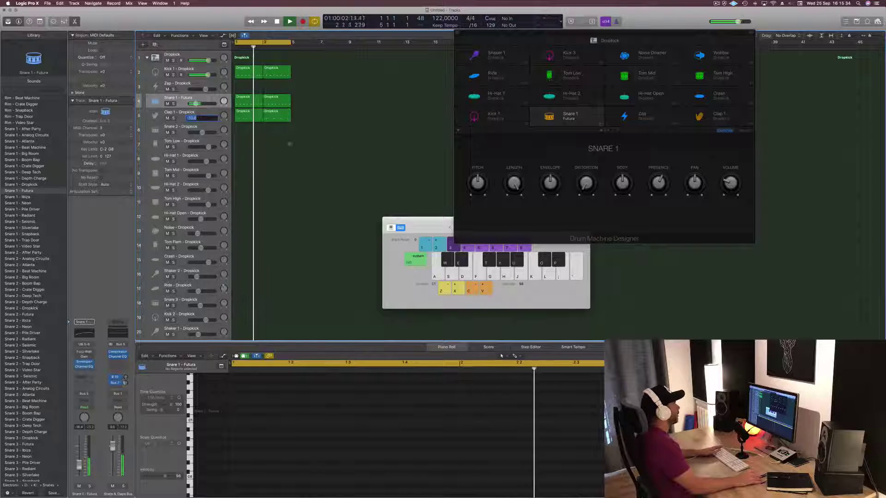
left_click_drag(208, 118, 199, 119)
Step: Copy the first Clap 1 region to the Tom Mid track and shift all its notes onto the Tom Mid row, a sixteenth before the following beats
left_click_drag(427, 221, 400, 157)
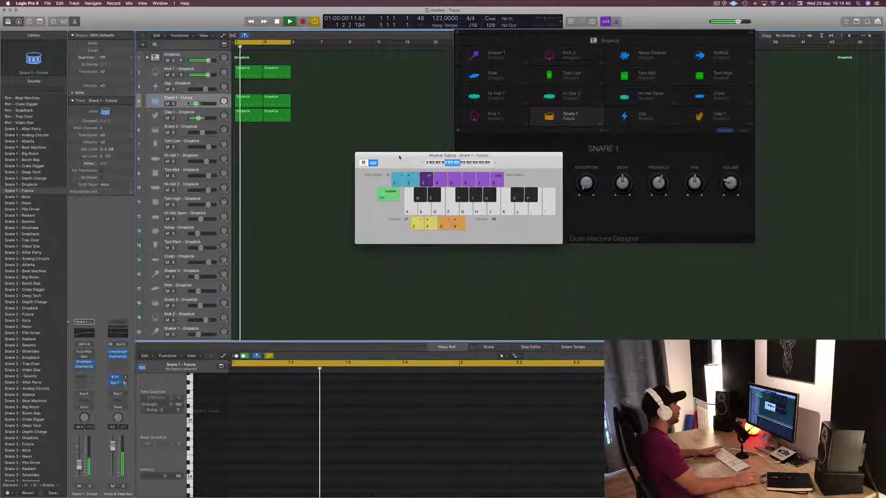
left_click(188, 173)
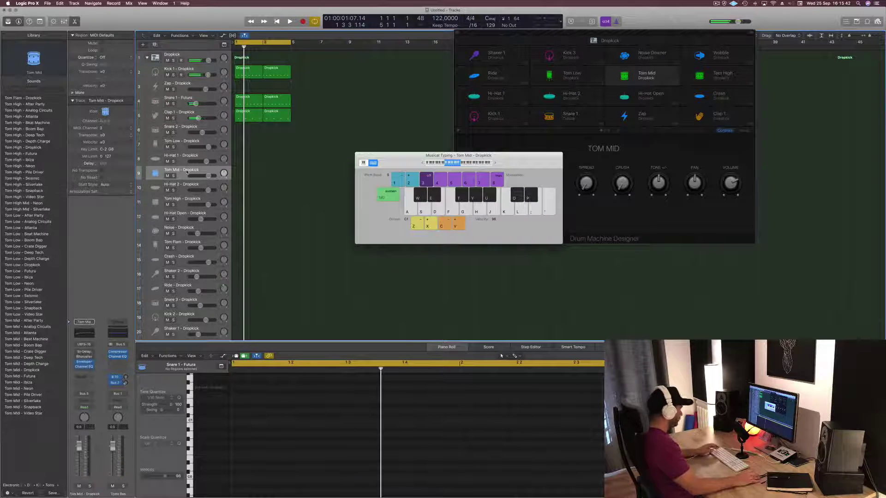
left_click_drag(241, 116, 240, 173)
left_click_drag(264, 387, 392, 417)
key("super+a")
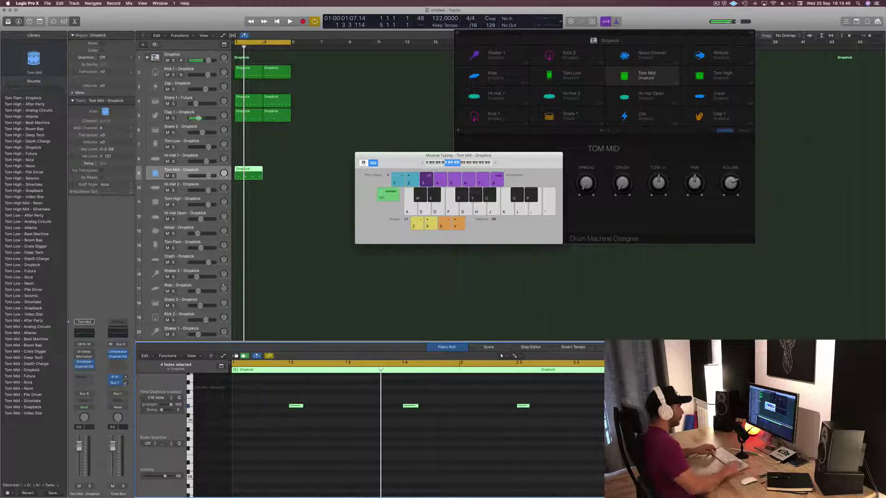
key("space")
scroll(381, 413, "down", 3)
key("space")
left_click_drag(290, 395, 360, 402)
left_click_drag(304, 408, 330, 409)
key("space")
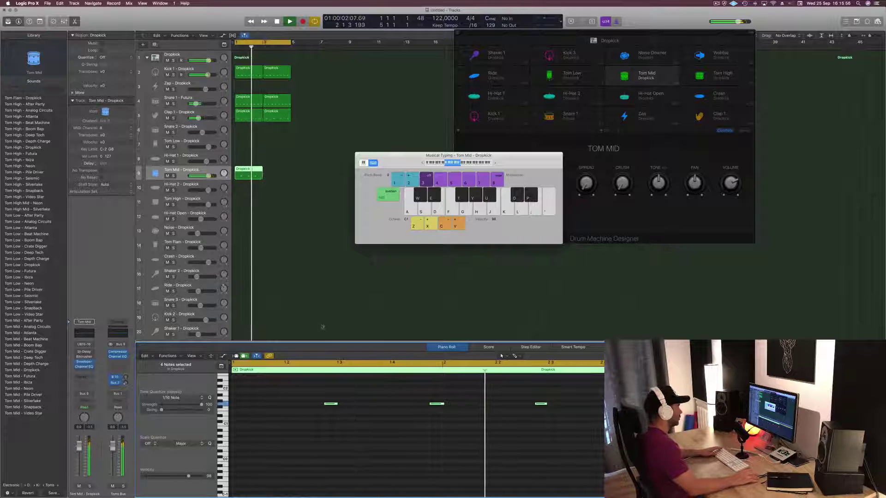
Step: Lower the Tom Mid track's volume during playback and copy its region to bar 3
left_click_drag(200, 174, 198, 176)
key("space")
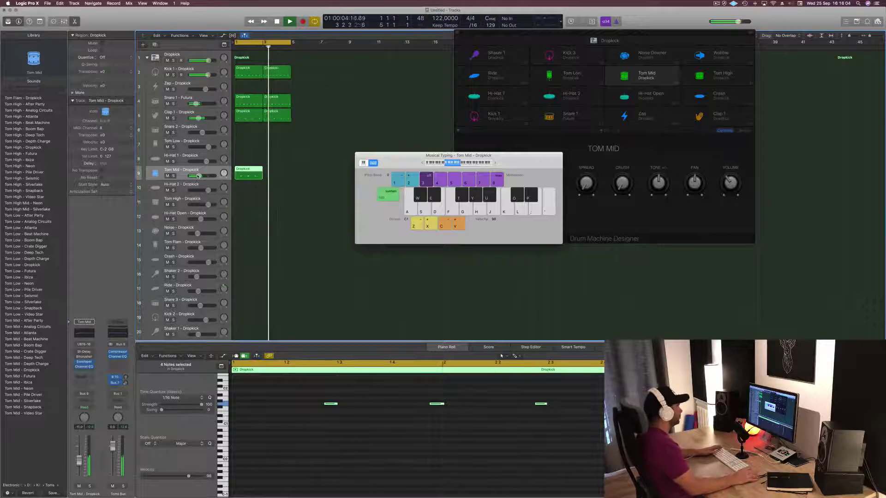
left_click_drag(253, 171, 305, 171)
left_click_drag(369, 156, 364, 152)
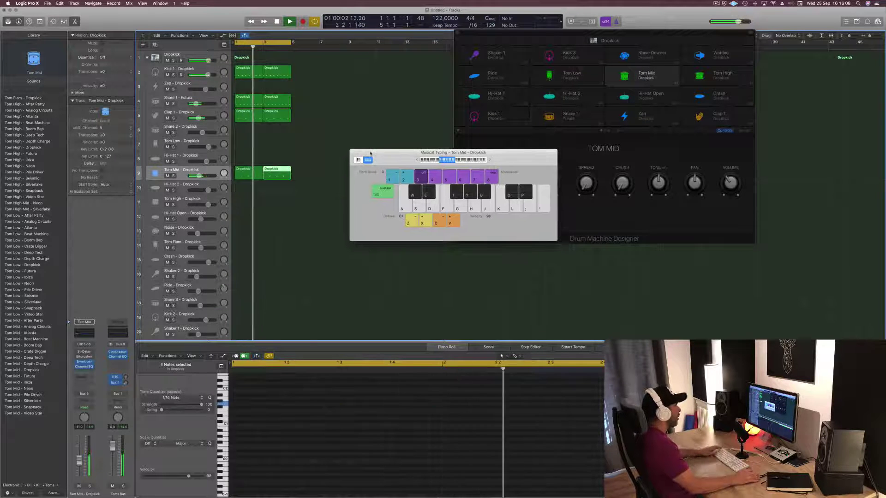
left_click(388, 134)
key("space")
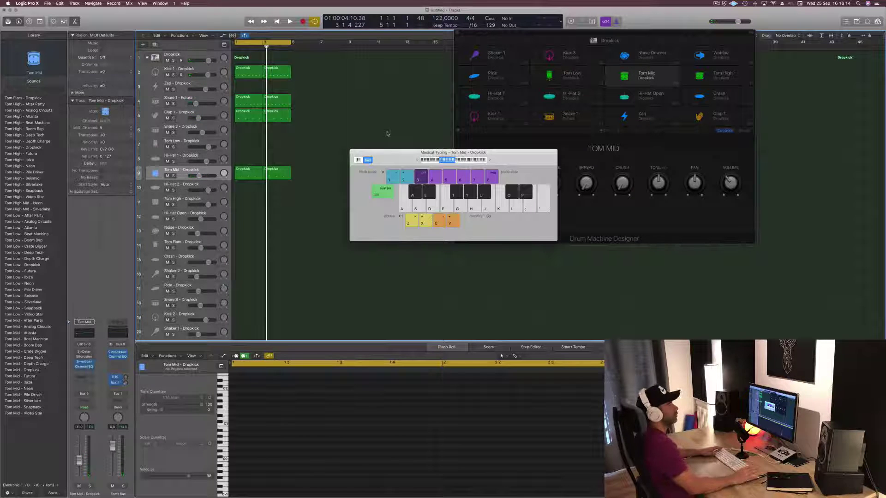
Step: Copy the first Tom Mid region to the Hi-Hat 2 track and shift and duplicate its notes onto every offbeat
key("space")
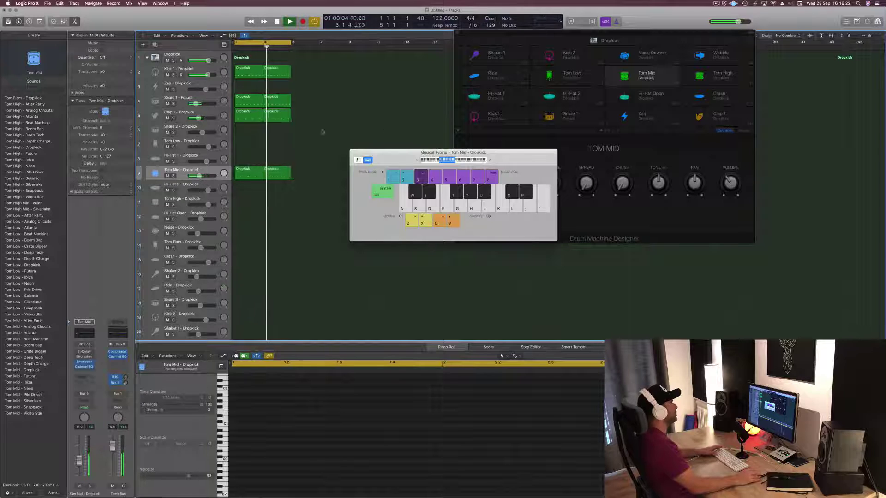
left_click_drag(199, 175, 241, 190)
left_click(241, 174)
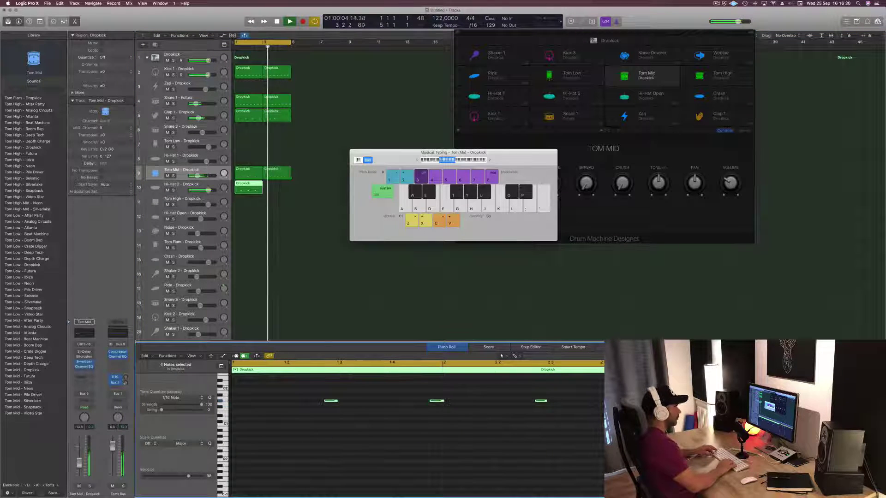
mouse_move(329, 404)
left_mouse_down()
mouse_move(251, 404)
mouse_move(318, 406)
left_mouse_up()
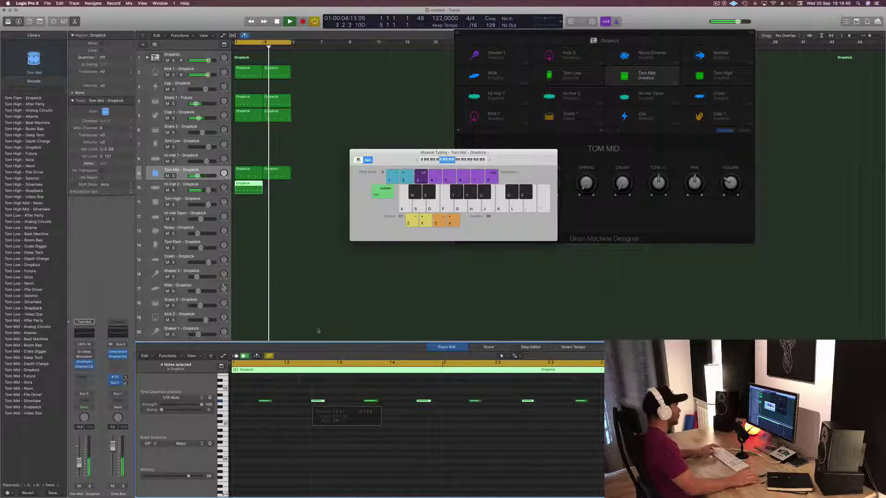
Step: Copy the Hi-Hat 2 region to bar 3 and load the Hi-Hat 2 - Atlanta sound for the track
scroll(288, 209, "down", 2)
left_click_drag(246, 183, 266, 184)
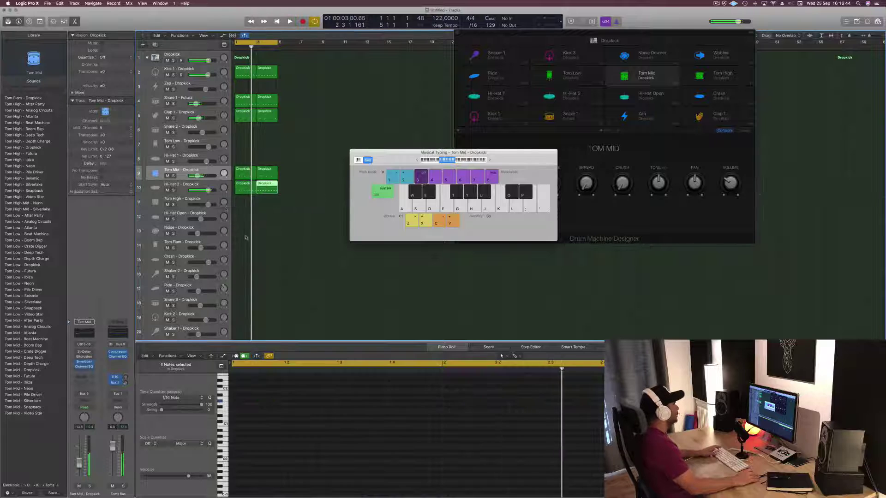
left_click(194, 187)
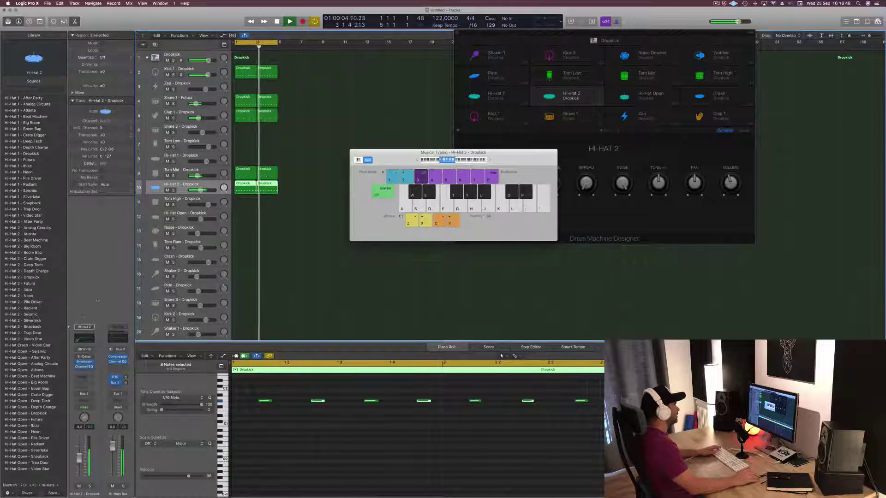
left_click(19, 135)
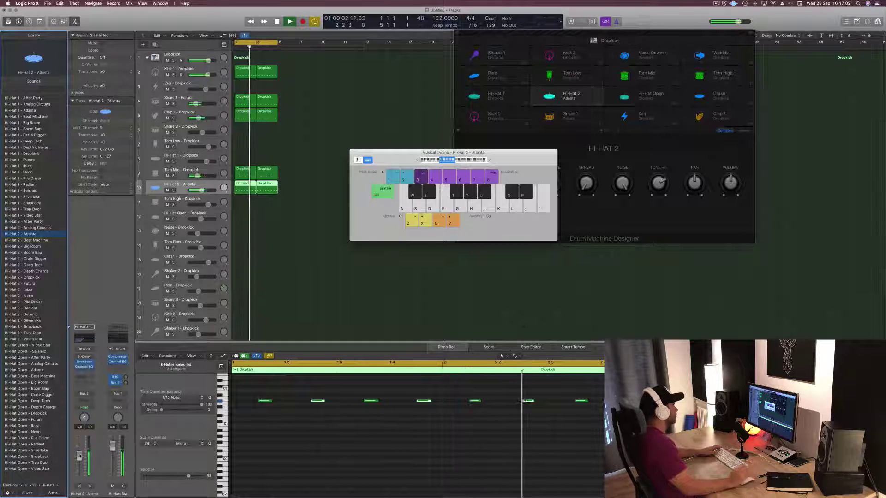
left_click_drag(518, 156, 512, 156)
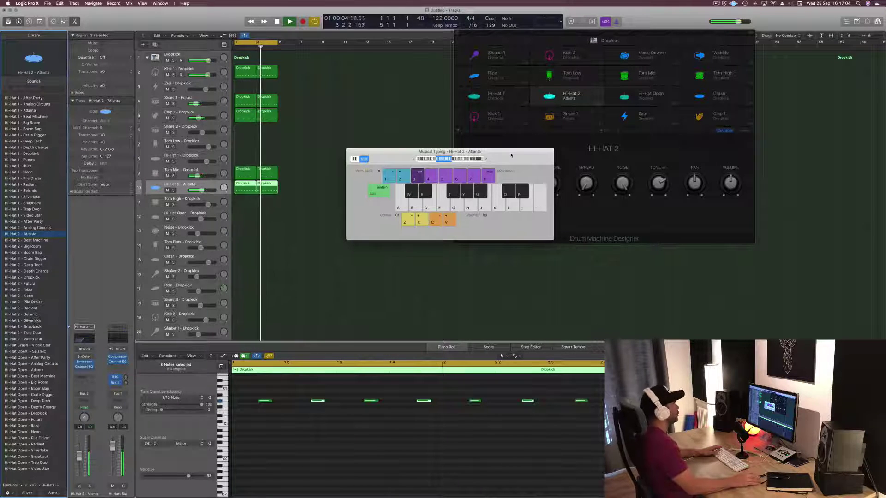
Step: Copy the first Hi-Hat 2 region to the Hi-Hat Open track and reduce its first bar to one Hi-Hat Open note on the downbeat
left_click(240, 186)
left_click_drag(240, 186, 253, 218)
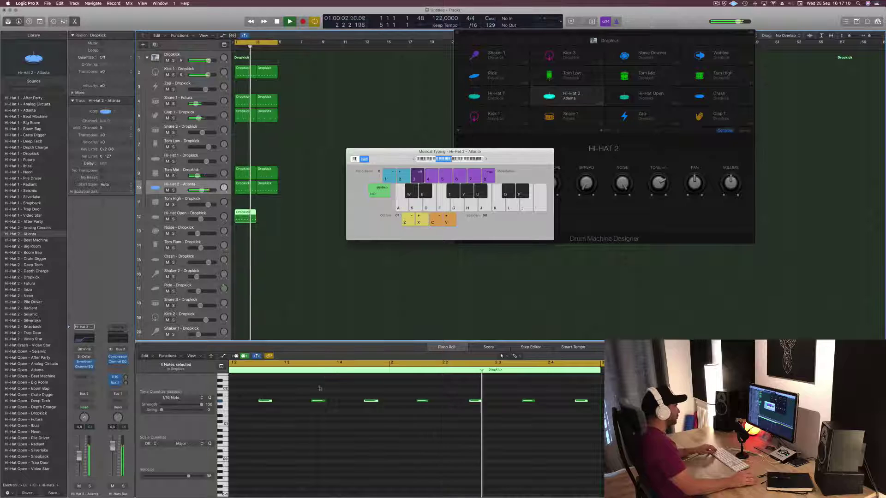
mouse_move(245, 388)
left_mouse_down()
mouse_move(322, 419)
mouse_move(369, 418)
mouse_move(238, 396)
left_mouse_up()
key("Delete")
key("space")
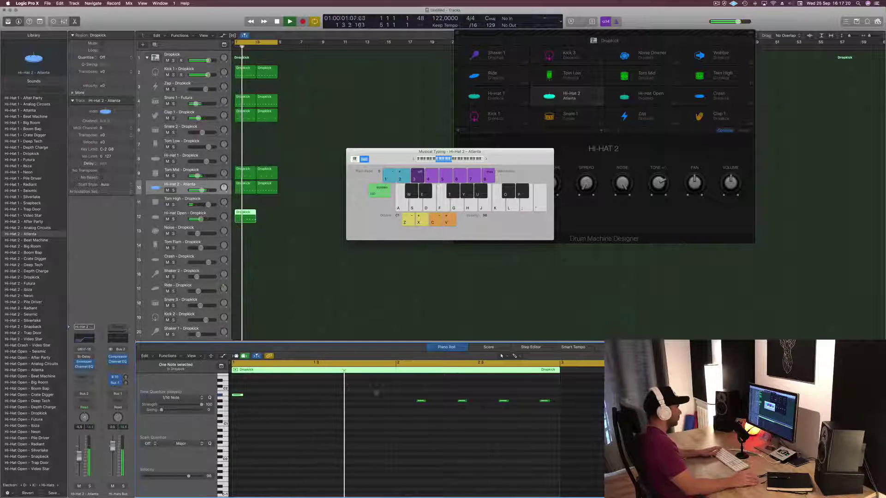
Step: Delete the four remaining bar 2 notes in the Hi-Hat Open region and copy its opening note to the start of bar 2
left_click_drag(384, 388, 554, 409)
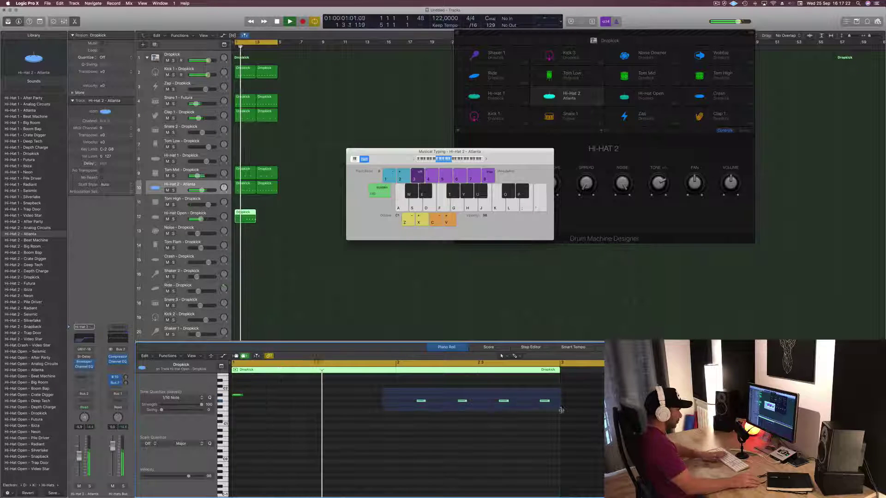
key("Delete")
left_click(237, 396)
left_click_drag(237, 397, 404, 399)
key("space")
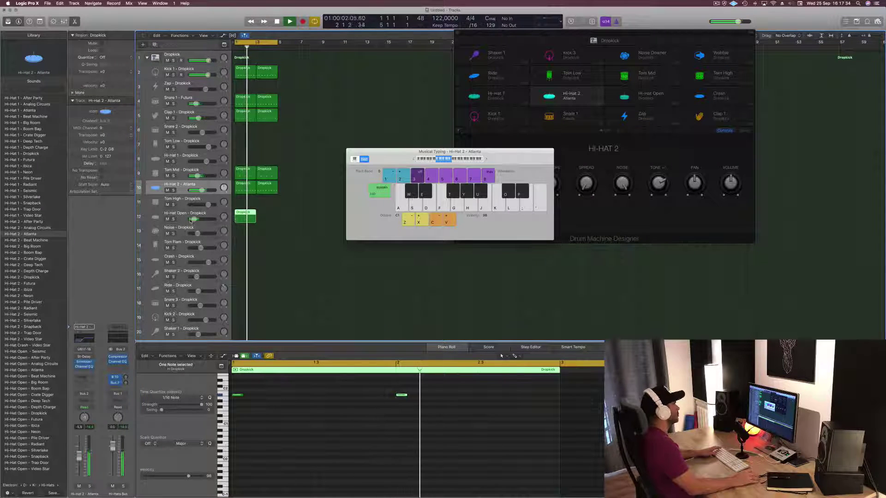
Step: Copy the Hi-Hat Open region to bar 3 and lower the Hi-Hat Open track's volume during playback
left_click_drag(245, 216, 267, 216)
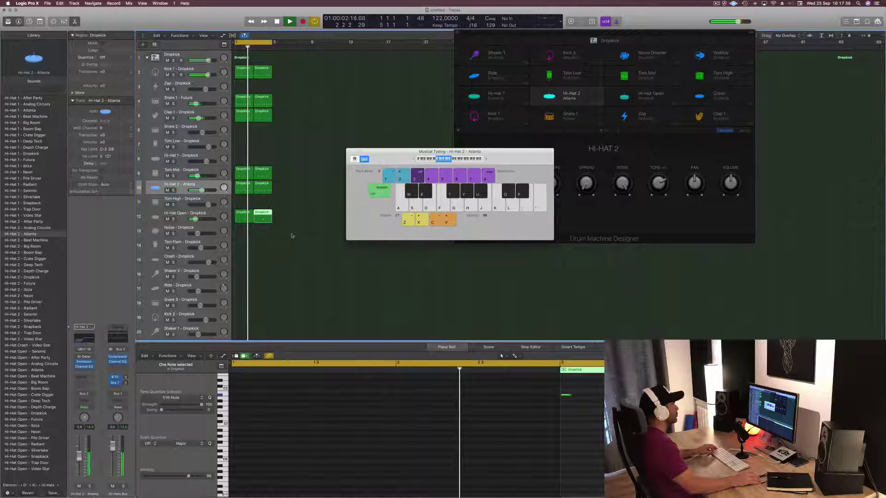
left_click(289, 236, "ctrl+alt")
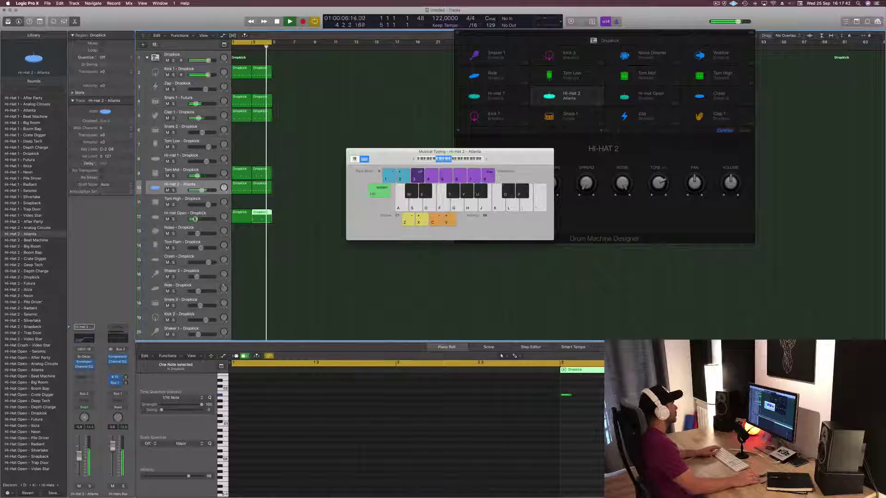
mouse_move(194, 220)
key("space")
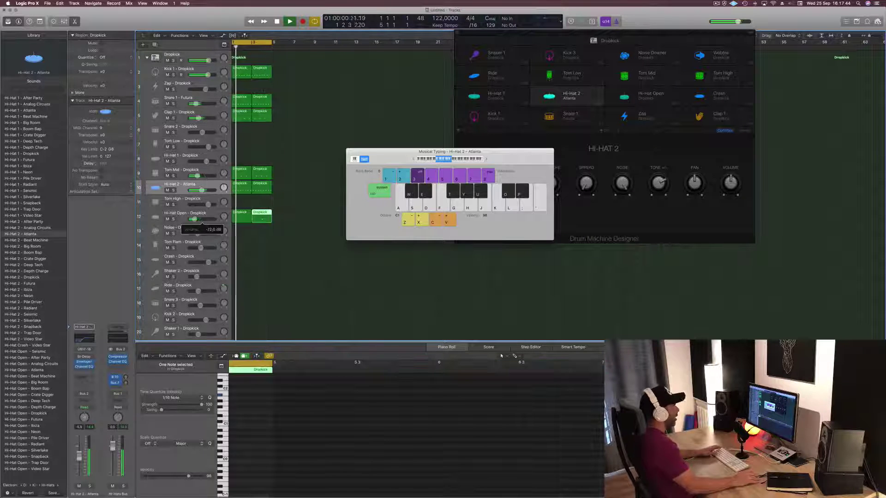
Step: Copy the first Hi-Hat Open region to the Noise track and raise its opening note onto the Noise row
left_click(245, 215)
left_click_drag(245, 215, 244, 229)
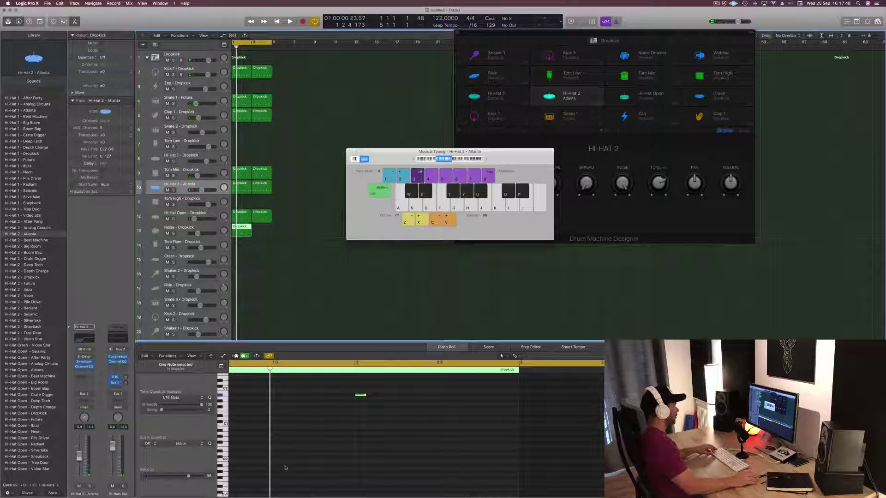
scroll(293, 441, "left", 2)
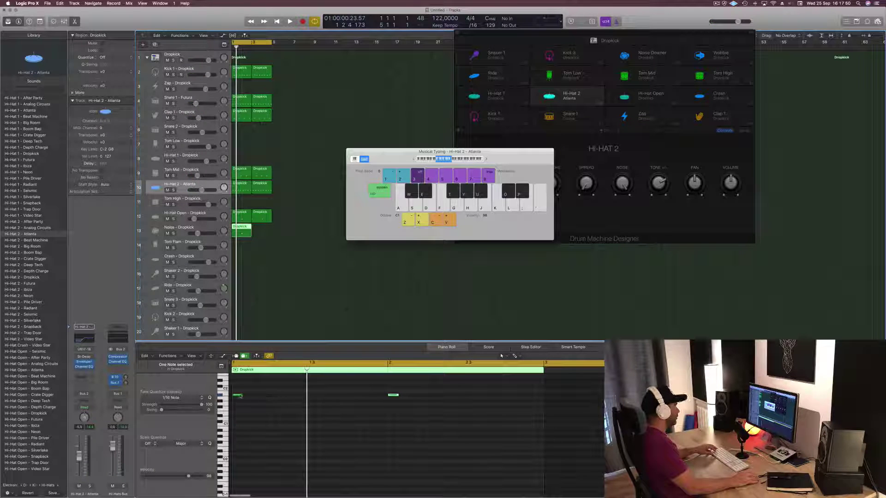
left_click_drag(237, 395, 237, 391)
key("space")
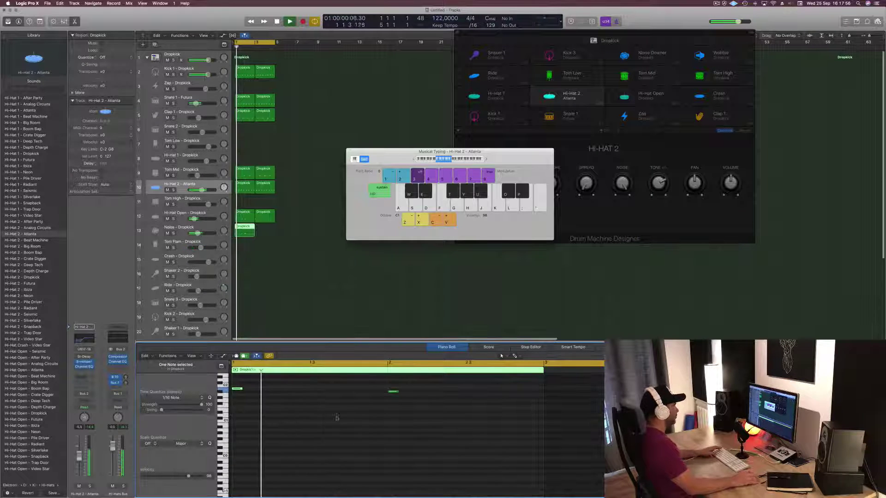
Step: Delete the bar 2 note from the Noise region and move the opening note three sixteenths later
left_click_drag(425, 385, 383, 402)
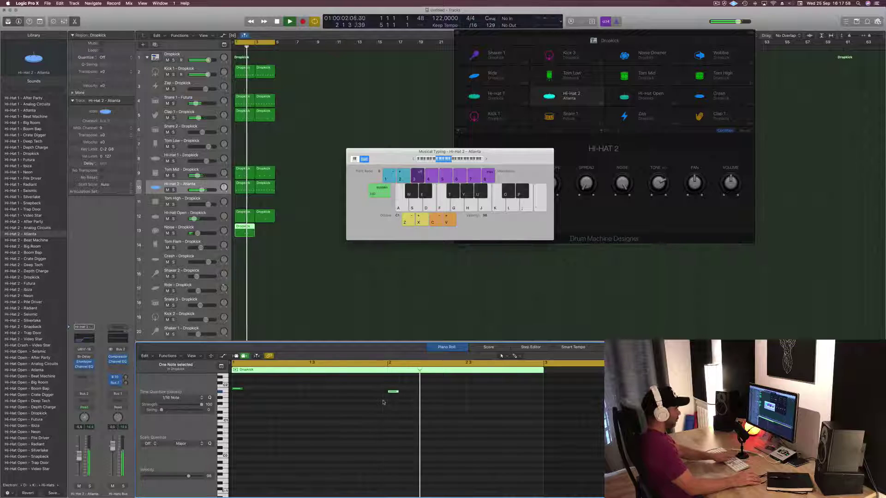
key("Delete")
key("space")
left_click(237, 390)
left_click_drag(237, 390, 266, 391)
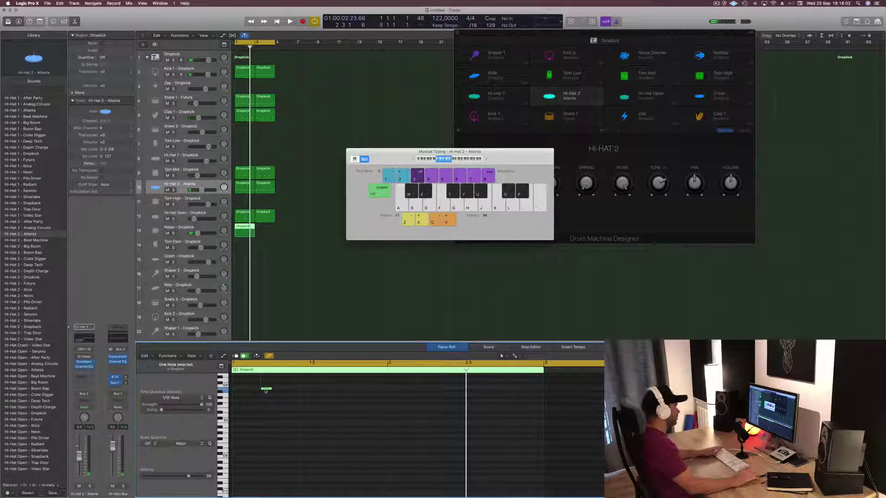
Step: Lower the Noise track's volume slightly and copy its note to the last sixteenth of bar 1
key("space")
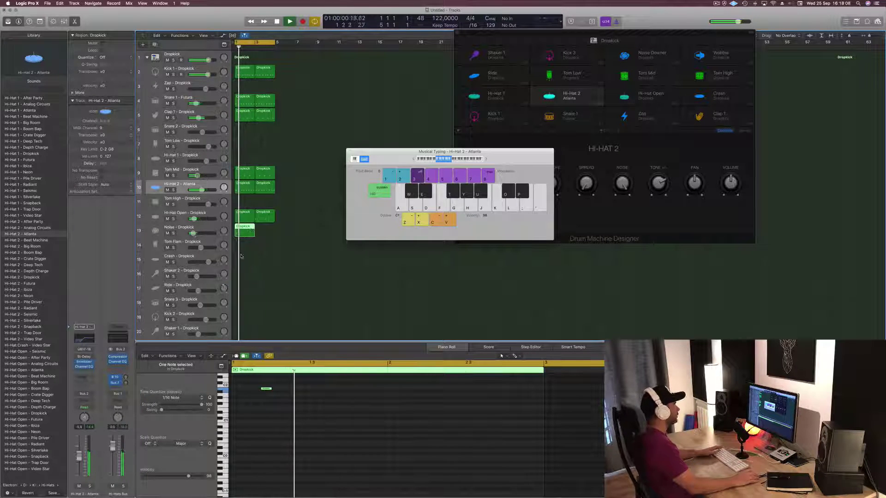
left_click(312, 392)
key("space")
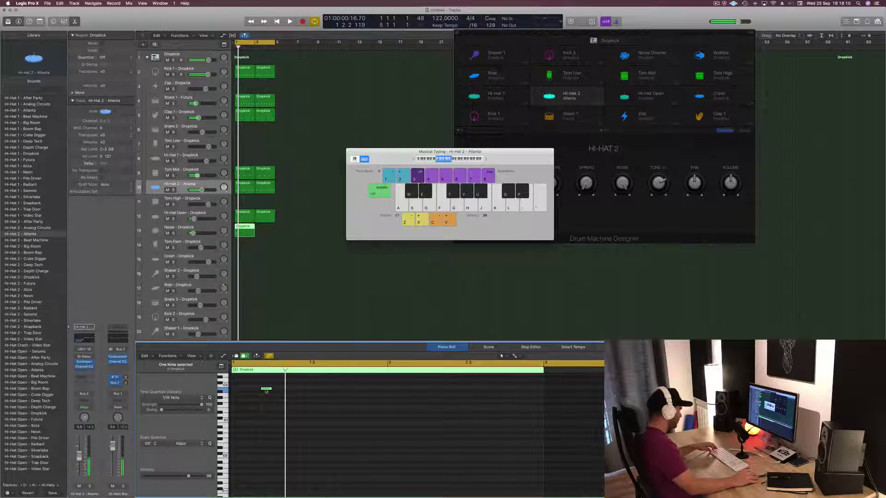
left_click_drag(266, 391, 384, 395)
key("space")
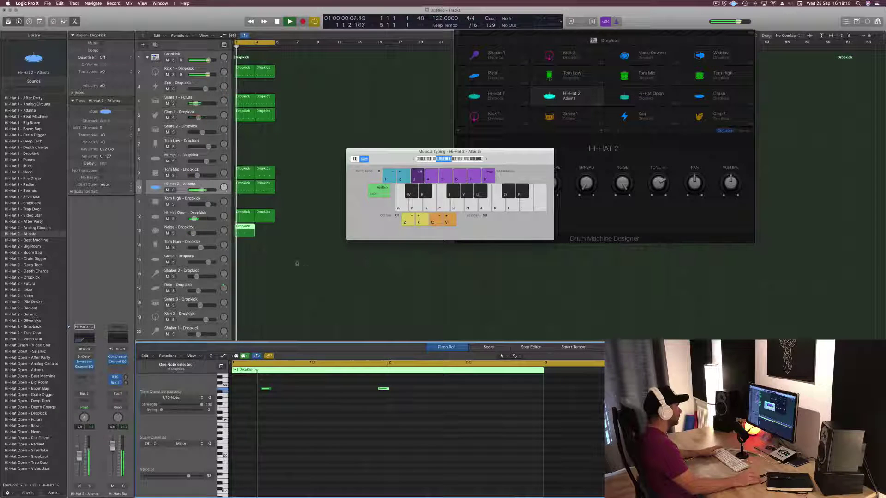
Step: Repeat the Noise region so a copy starts at bar 3
left_click(243, 227)
key("super+r")
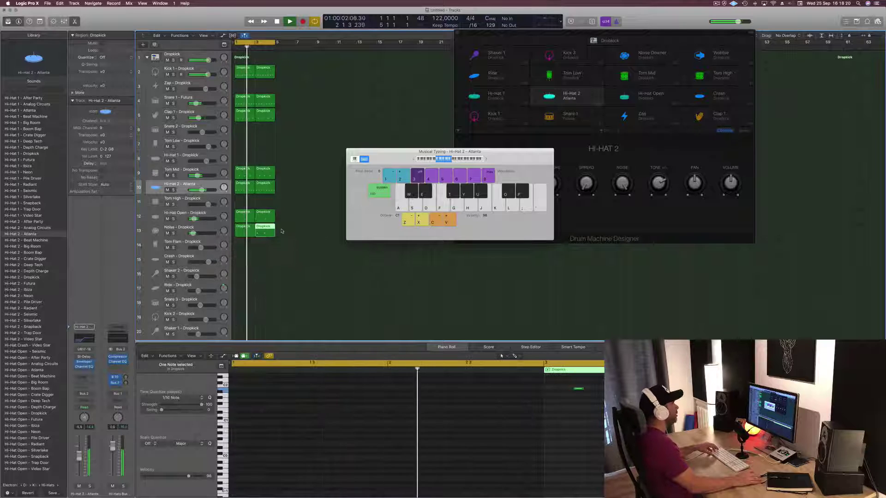
left_click(291, 240)
Step: Copy the first Hi-Hat 2 region down to the Shaker 2 track at bar 1
scroll(301, 273, "down", 2)
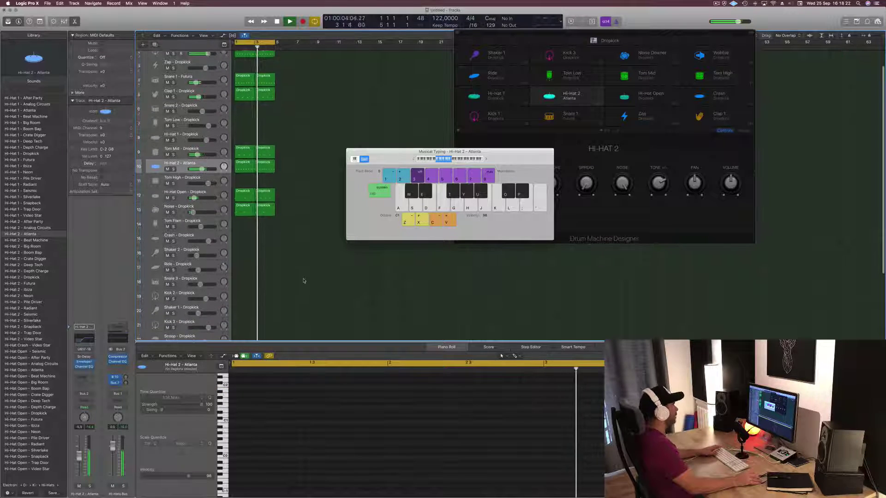
scroll(295, 258, "down", 1)
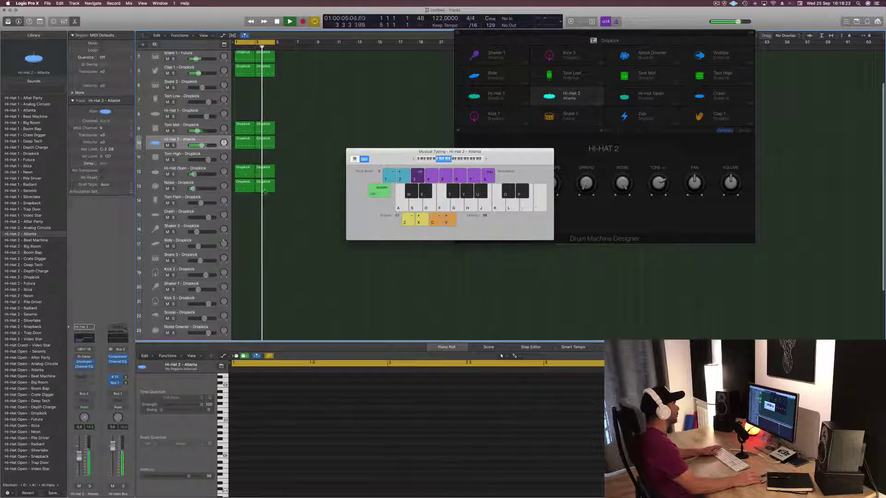
left_click(227, 142)
left_click(246, 143)
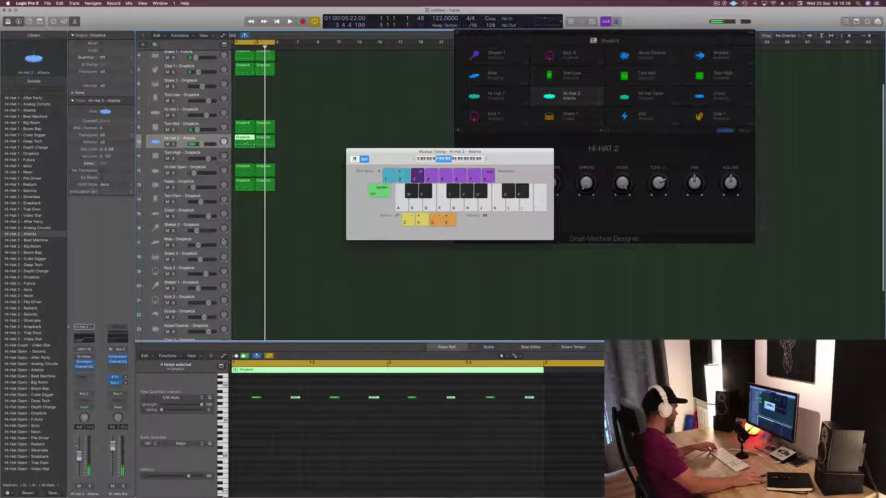
left_click_drag(246, 142, 240, 256)
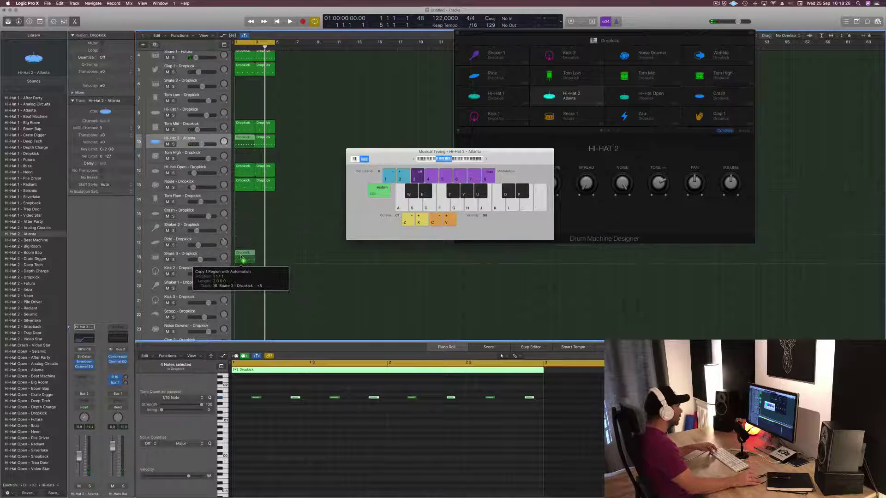
left_click_drag(241, 255, 241, 231)
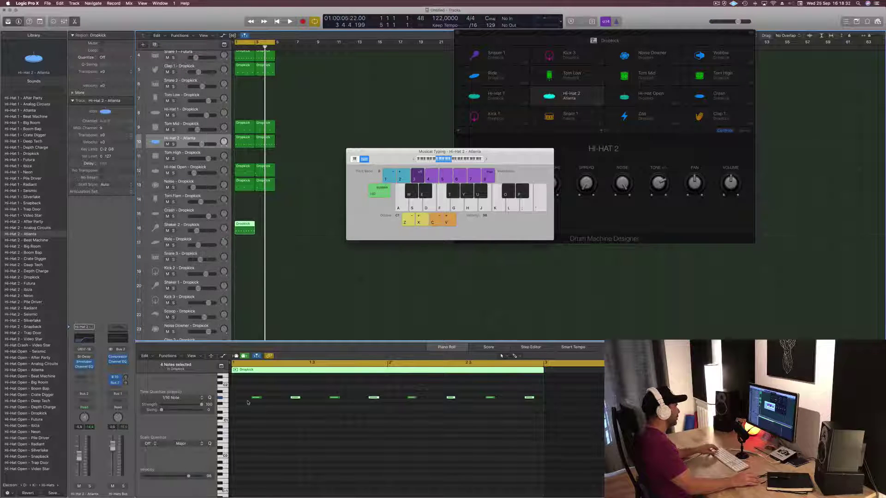
Step: Raise all eight notes in the copied region onto the Shaker 2 row
left_click_drag(249, 390, 540, 412)
key("alt+Up")
key("alt+Up")
key("alt+Up")
key("alt+Up")
key("alt+Up")
key("alt+Up")
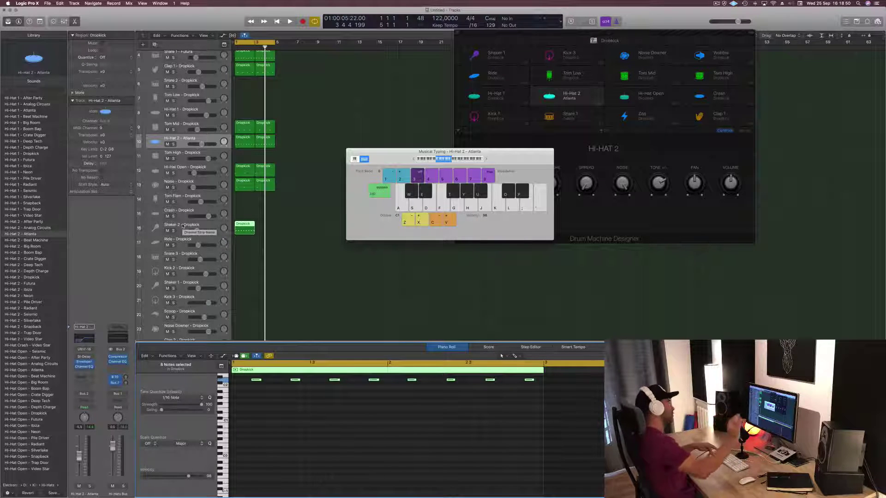
Step: Audition the Shaker 2 region and duplicate all its notes one eighth note earlier
left_click_drag(397, 157, 618, 161)
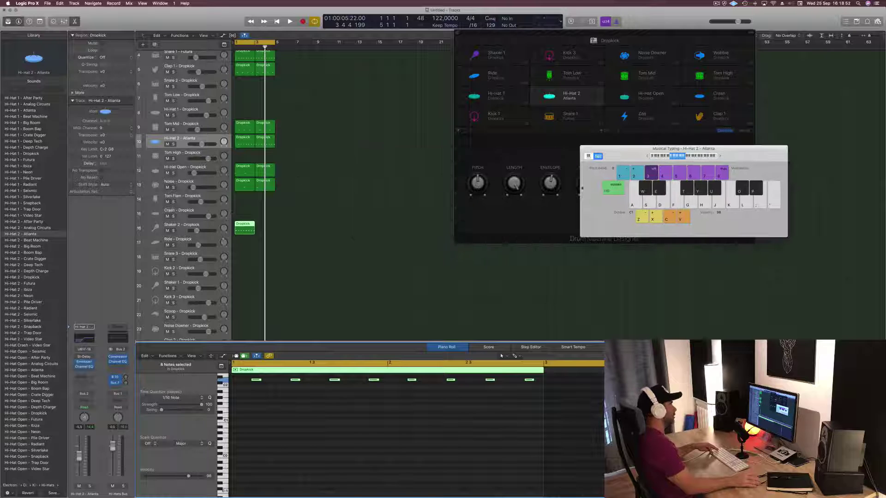
key("Return")
key("space")
left_click(245, 228)
left_click(247, 371)
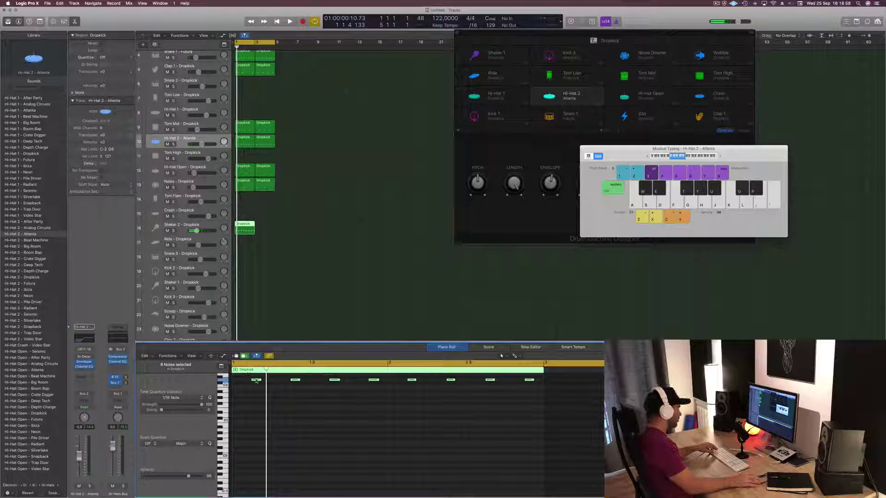
left_click_drag(256, 381, 237, 380)
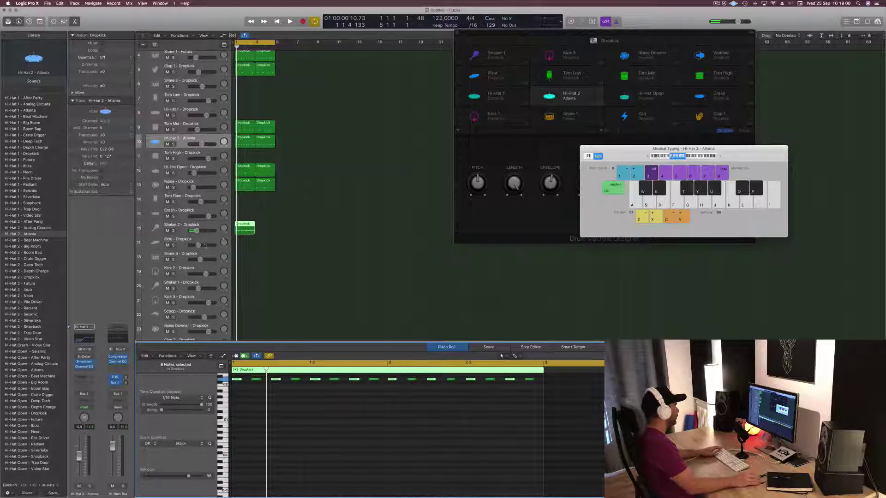
Step: Lower the Shaker 2 track's volume slightly during playback and copy its region to bar 3
key("space")
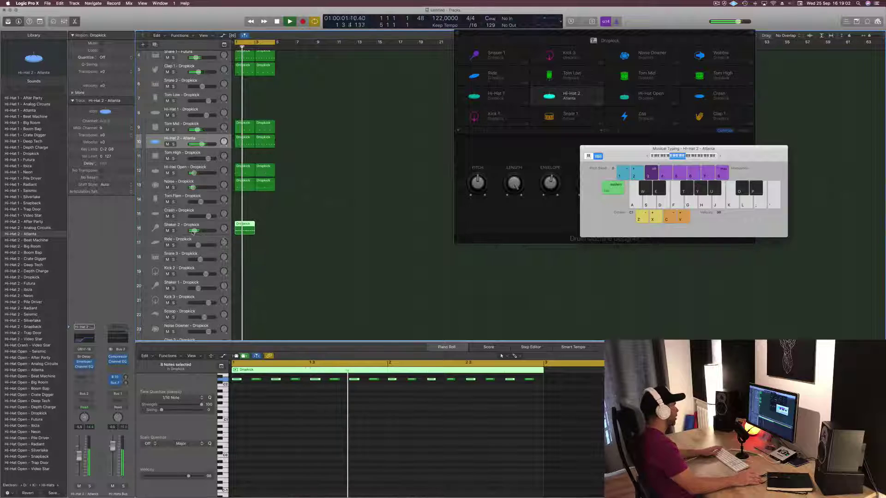
left_click_drag(245, 228, 267, 228)
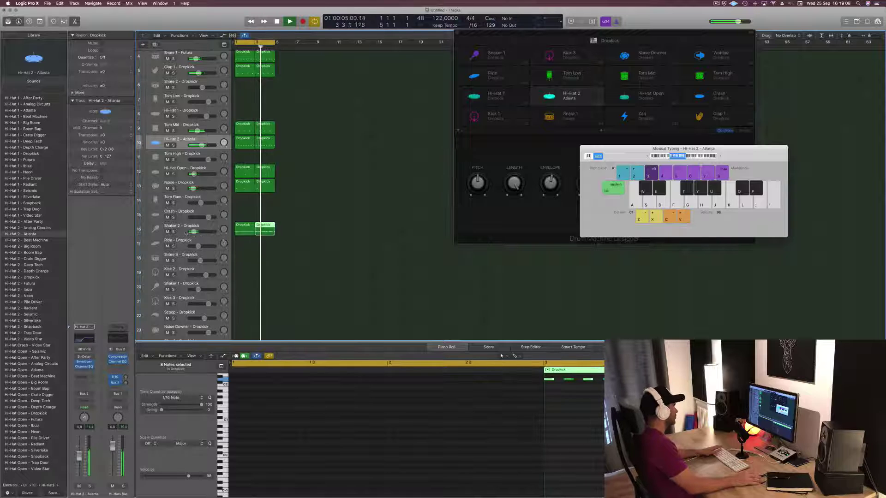
key("space")
key("space")
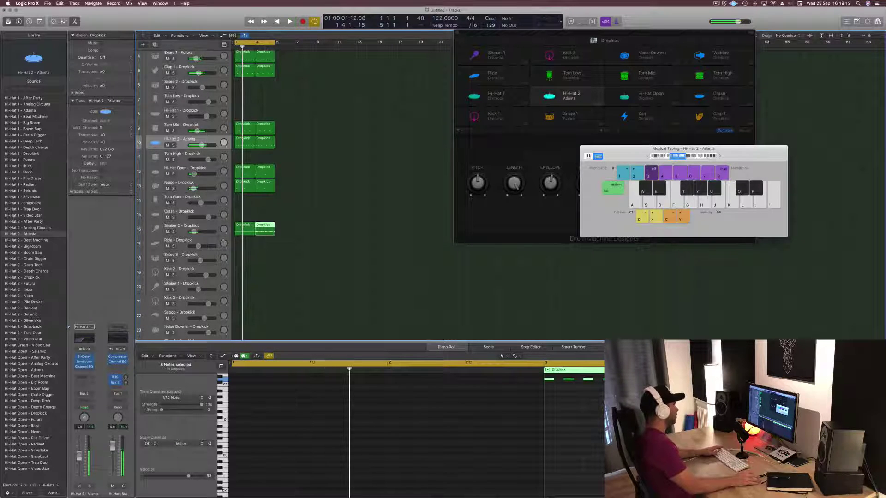
Step: Load the Dual 1/16 Slap preset in the Hi-Hat 2 track's Stereo Delay, audition it and close the plug-in
left_click(84, 358)
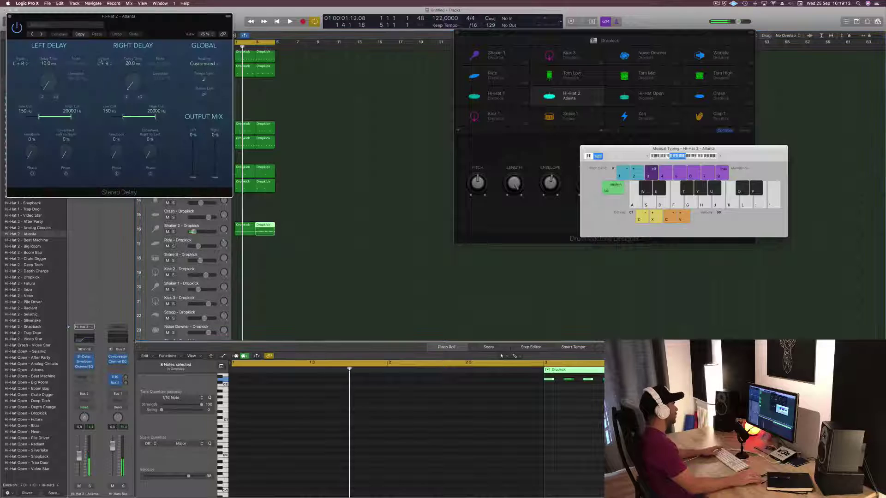
left_click(58, 26)
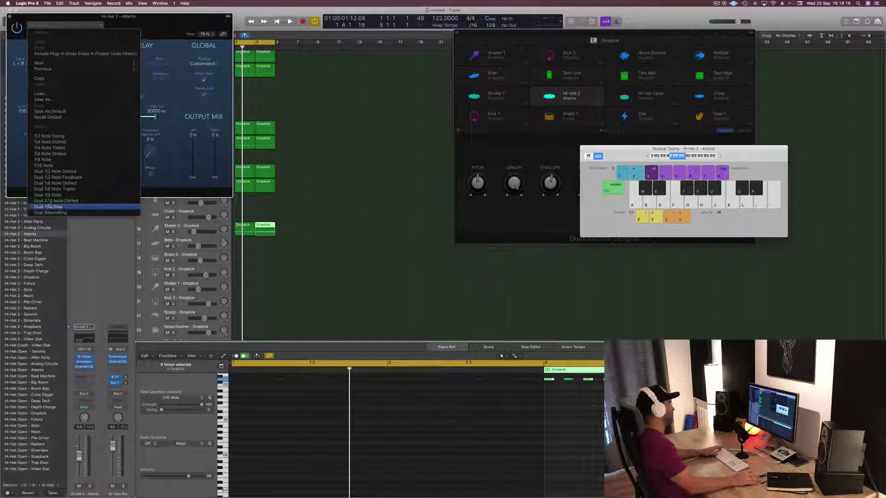
left_click(49, 201)
key("space")
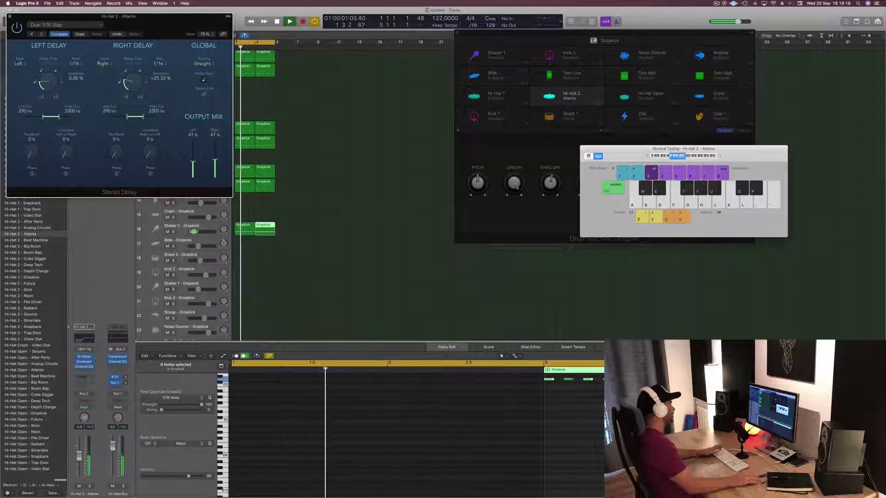
left_click_drag(84, 16, 325, 103)
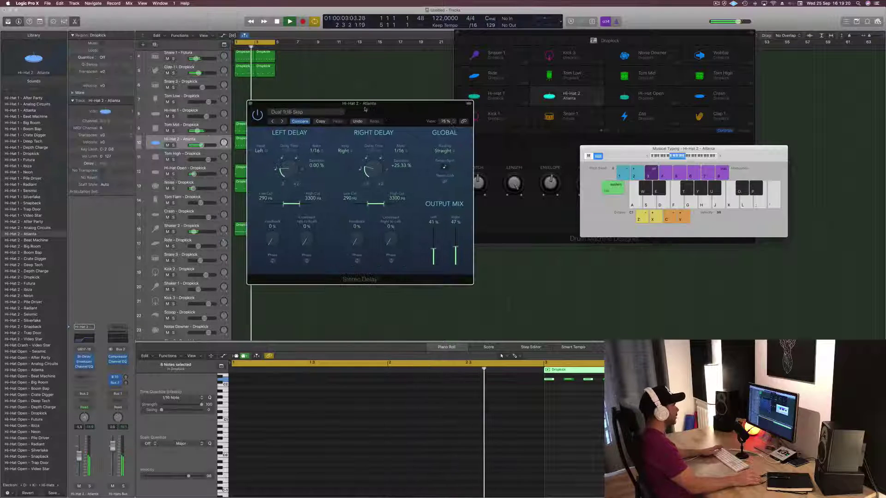
key("super+w")
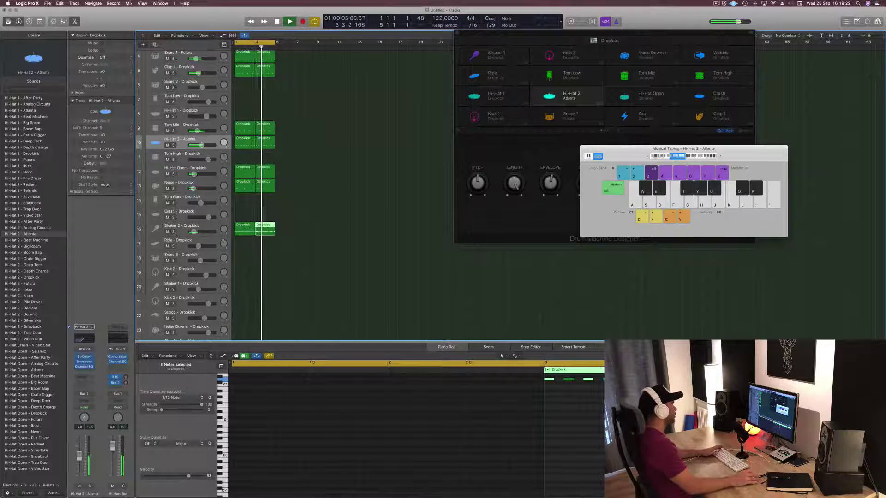
Step: Solo Shaker 2 and Hi-Hat 2 in turn to compare them, clear the solos and select the Shaker 2 track
left_click(174, 232)
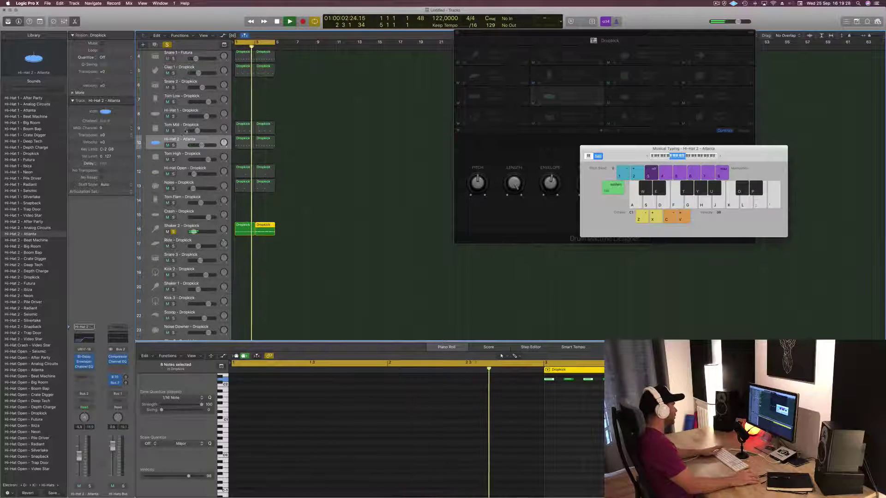
left_click(168, 45)
left_click(173, 145)
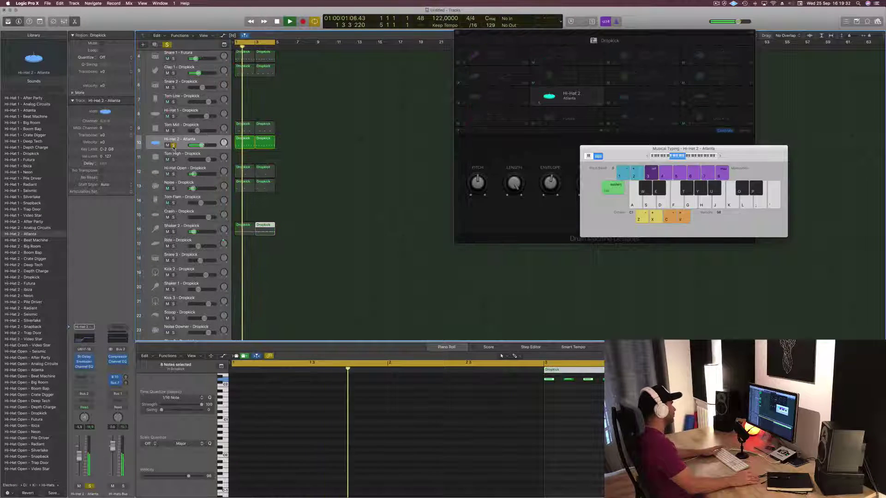
left_click(173, 145)
left_click(175, 232)
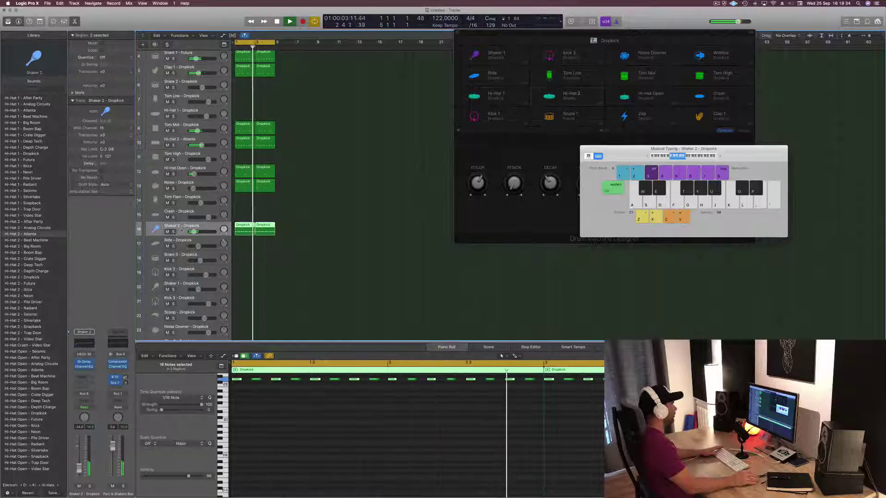
left_click(174, 231)
left_click(175, 232)
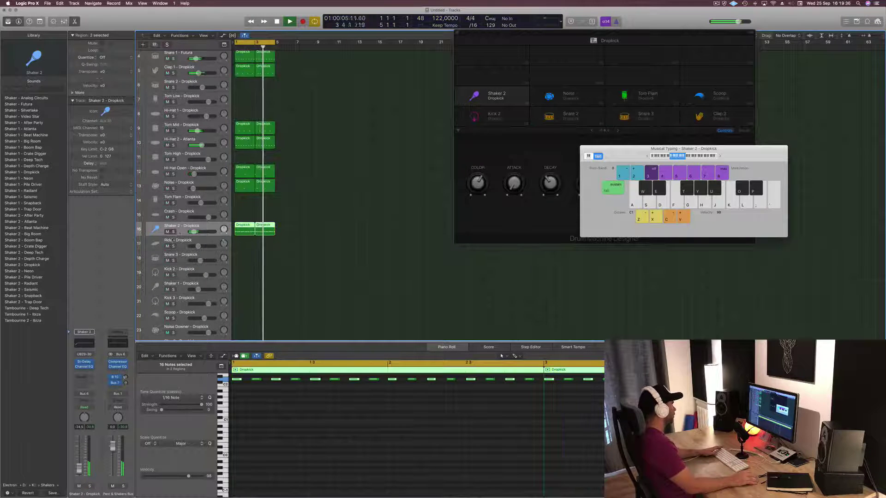
Step: Open the Shaker 2 track's Stereo Delay and audition its presets backward from 1/2 Note Swing to Dual 1/8 Note Dotted
left_click(84, 364)
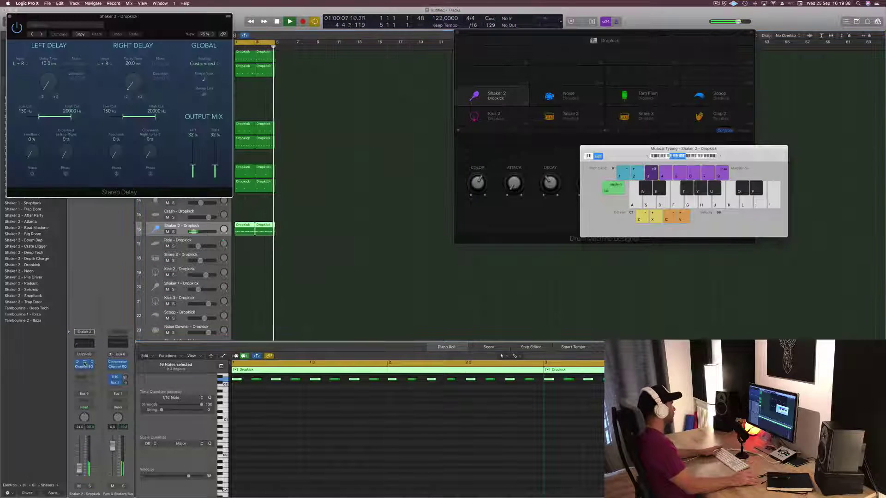
left_click(32, 34)
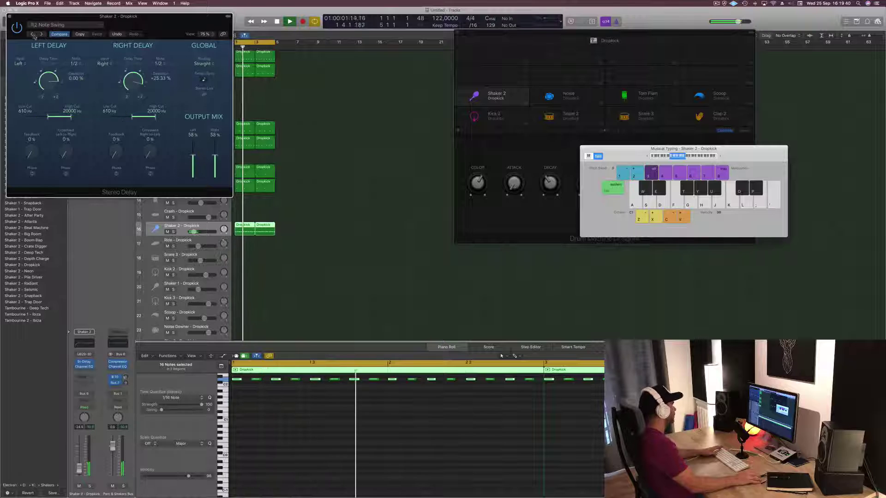
left_click(31, 35)
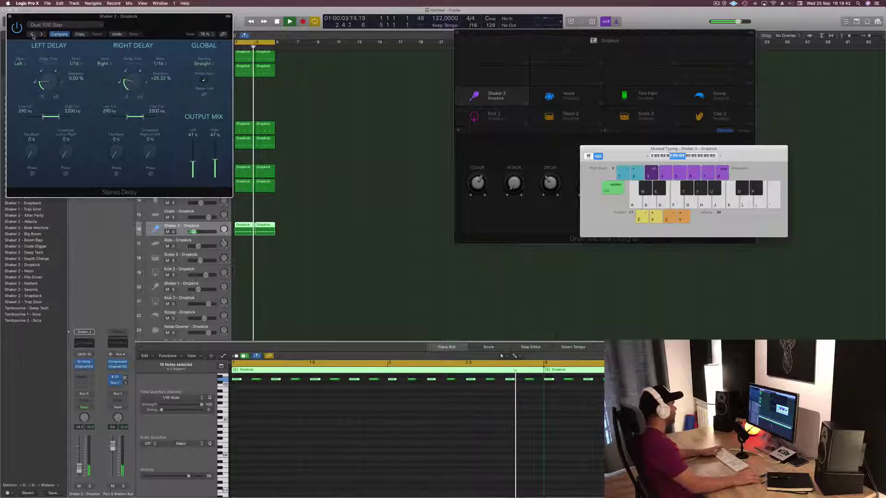
left_click(32, 35)
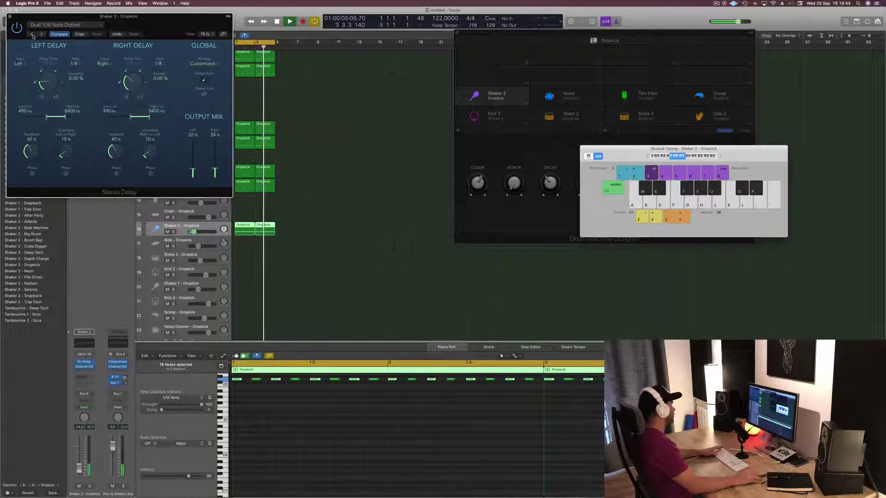
left_click(32, 34)
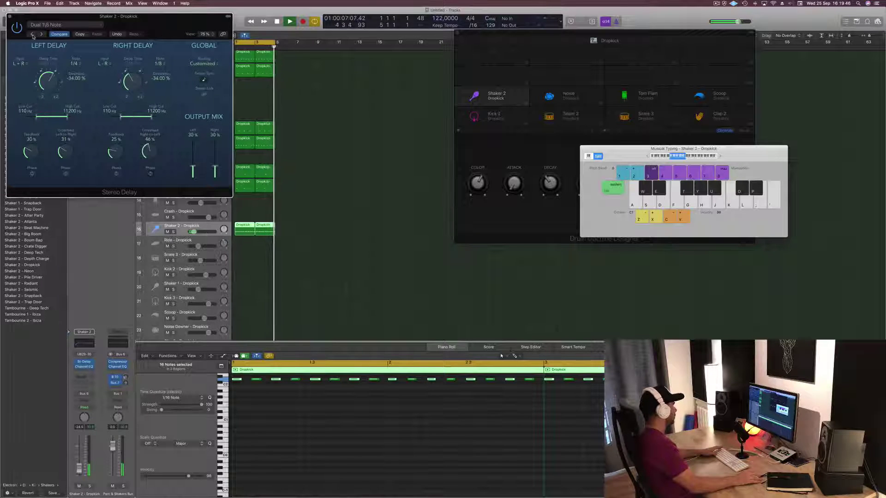
left_click_drag(156, 25, 594, 133)
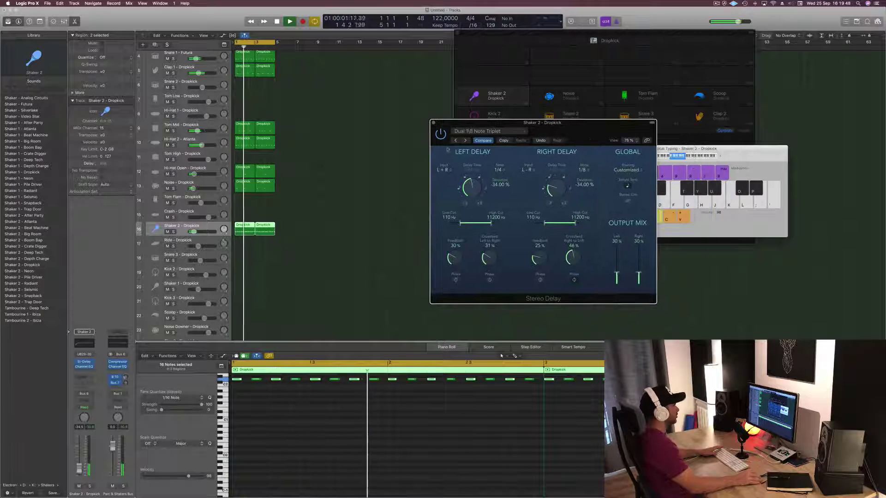
left_click(455, 141)
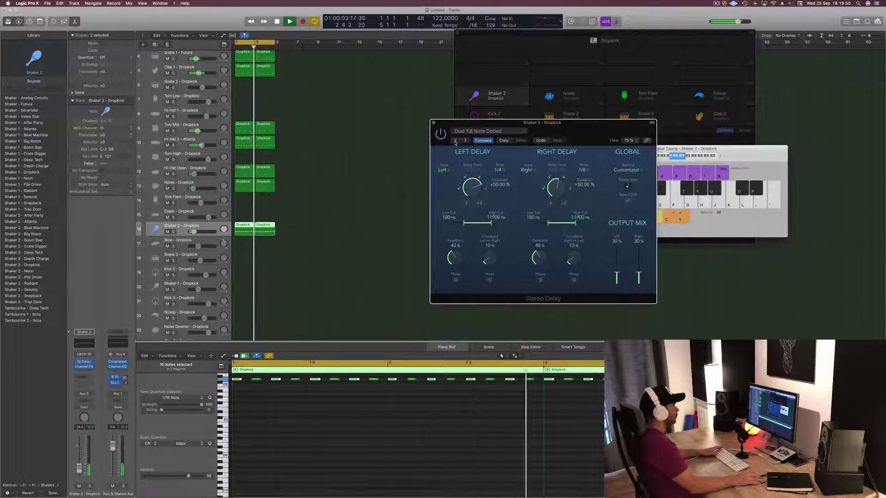
Step: Continue backward through the Shaker 2 delay presets, settle on 1/8 Note Dotted, close the plug-in and replay the loop
left_click_drag(601, 137, 533, 138)
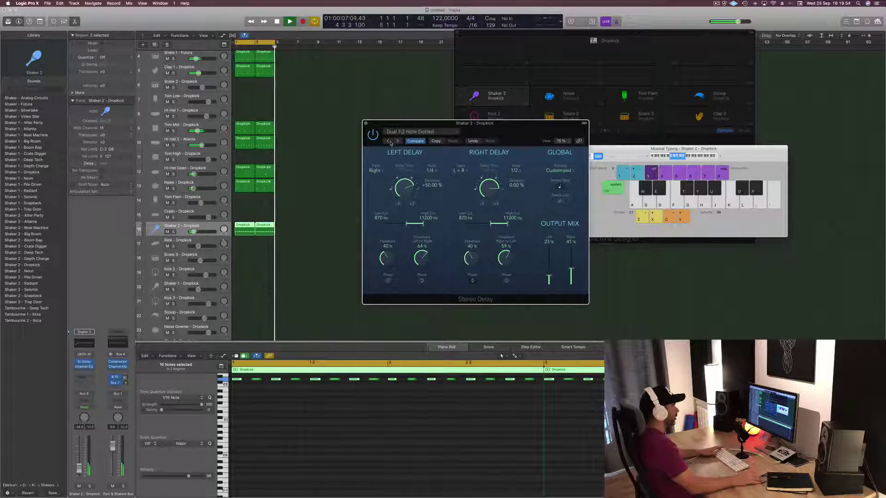
left_click(391, 143)
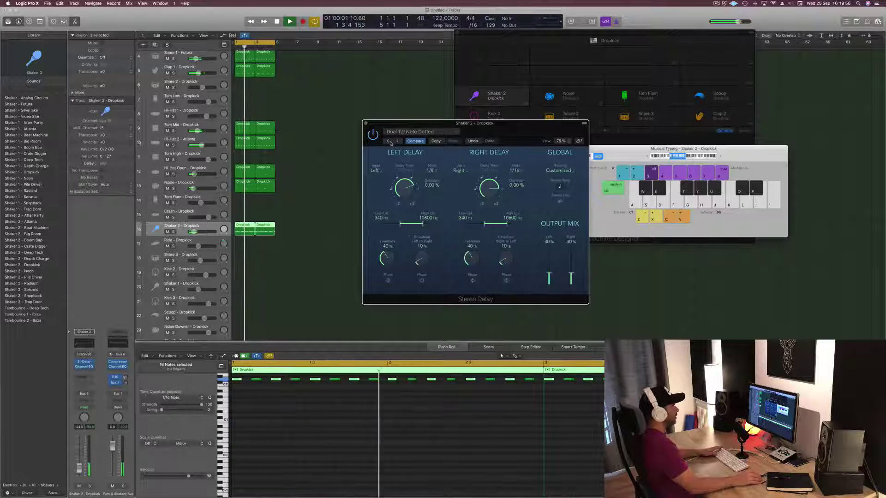
left_click_drag(527, 133, 516, 134)
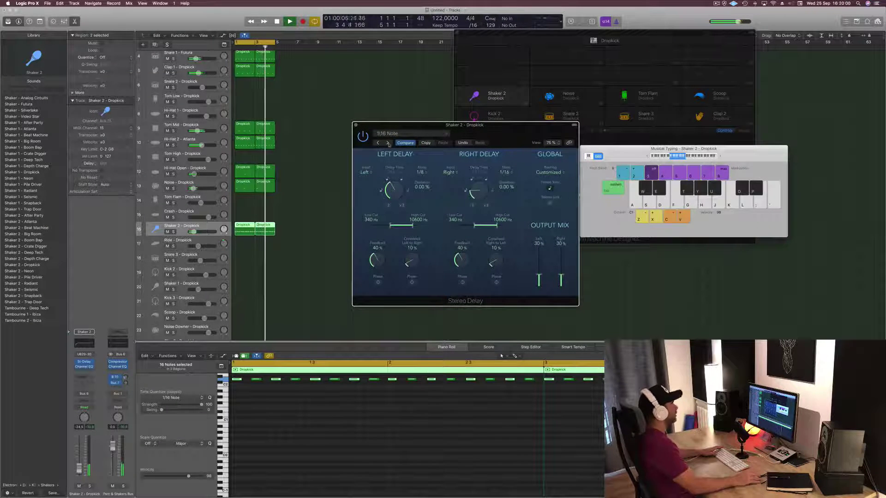
left_click(378, 143)
left_click(379, 143)
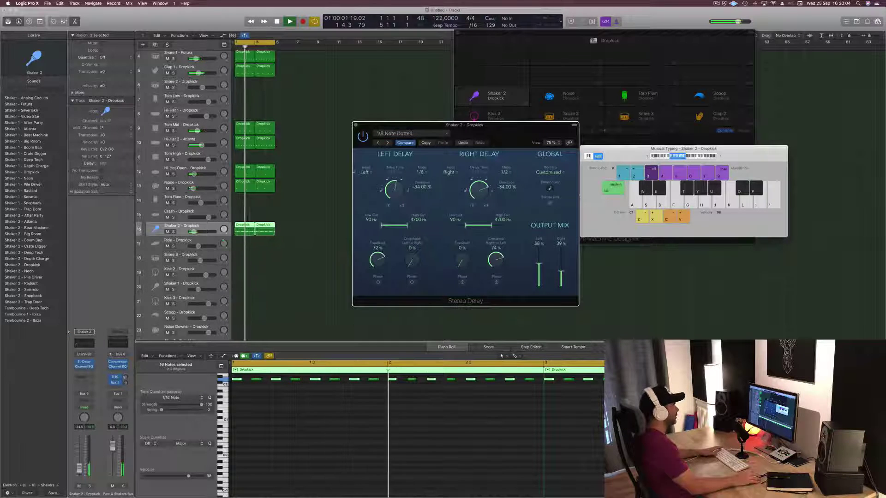
left_click(387, 143)
key("space")
key("super+w")
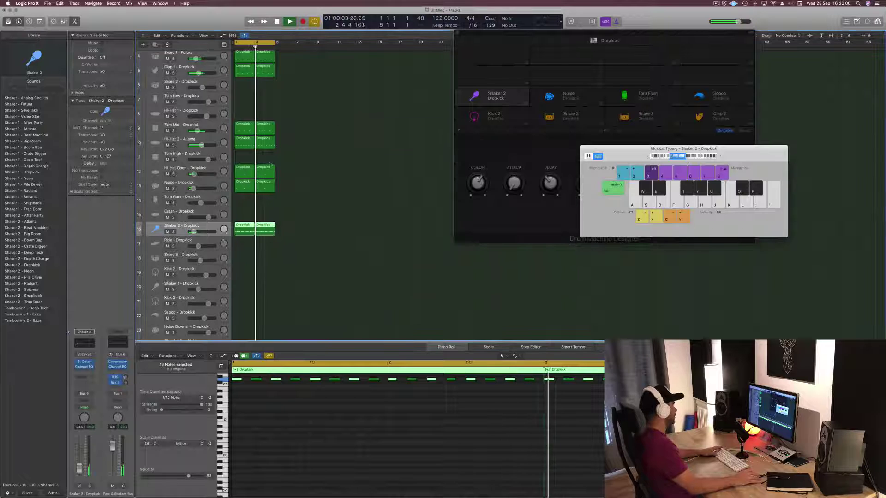
key("space")
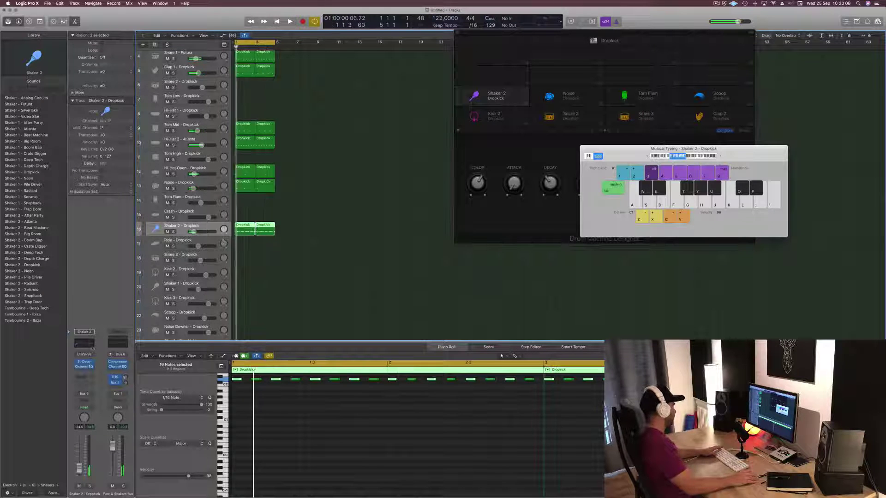
Step: Replace the Shaker 2 track's Stereo Delay with a stereo Delay Designer and start loop playback
left_click(89, 363)
mouse_move(107, 436)
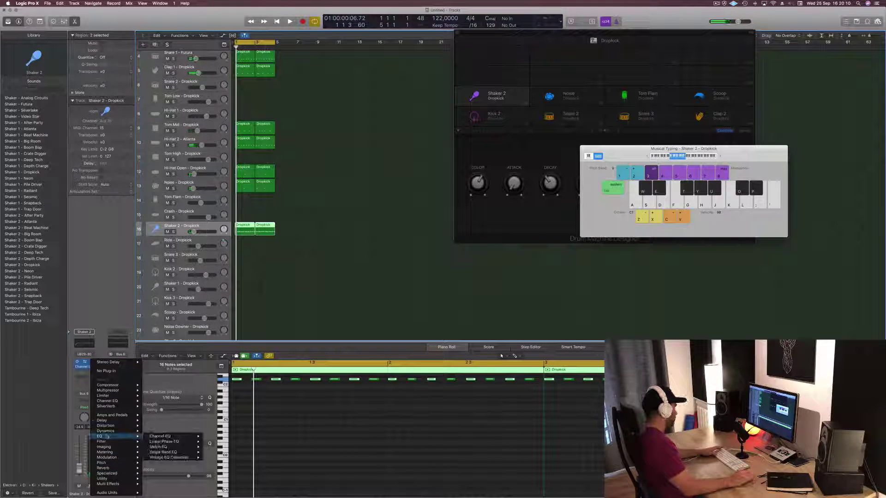
mouse_move(113, 421)
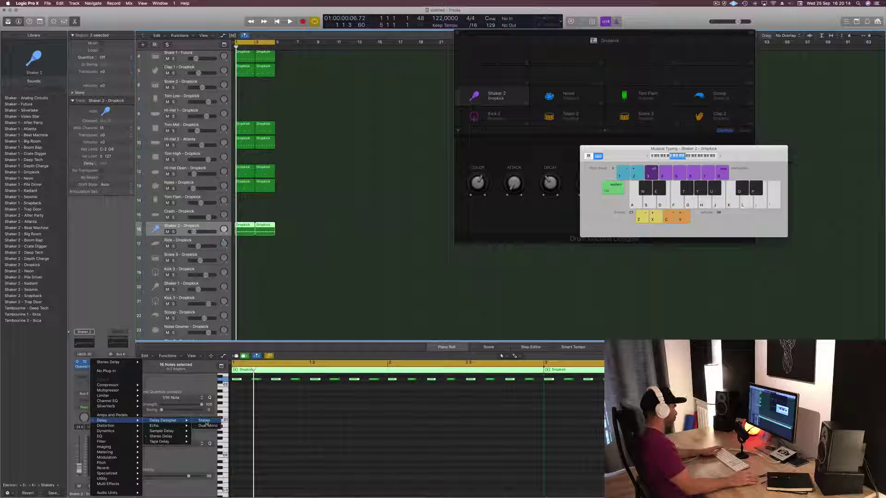
left_click(205, 420)
key("space")
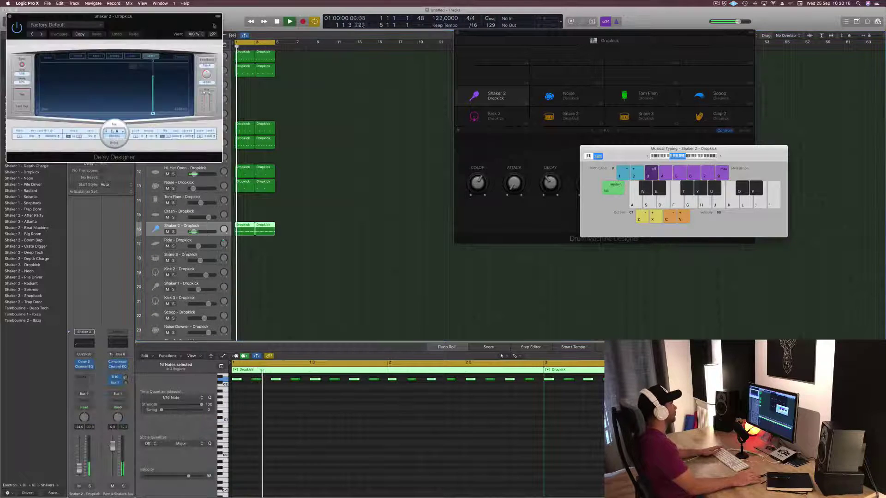
Step: Load the Simple preset 1/16 Slow Pan in the Delay Designer, audition it, close the plug-in and clear the region selection
left_click_drag(514, 154, 459, 144)
left_click(459, 144)
left_click(466, 135)
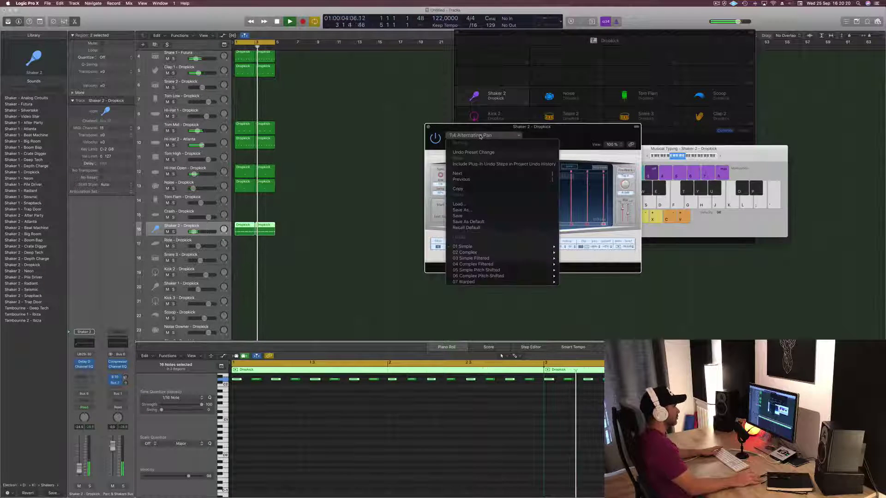
mouse_move(516, 251)
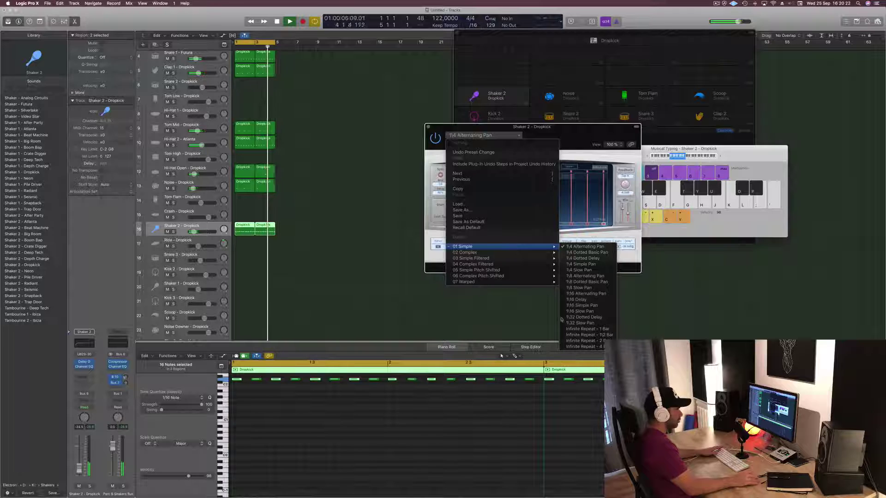
left_click(587, 311)
left_click_drag(583, 131, 541, 115)
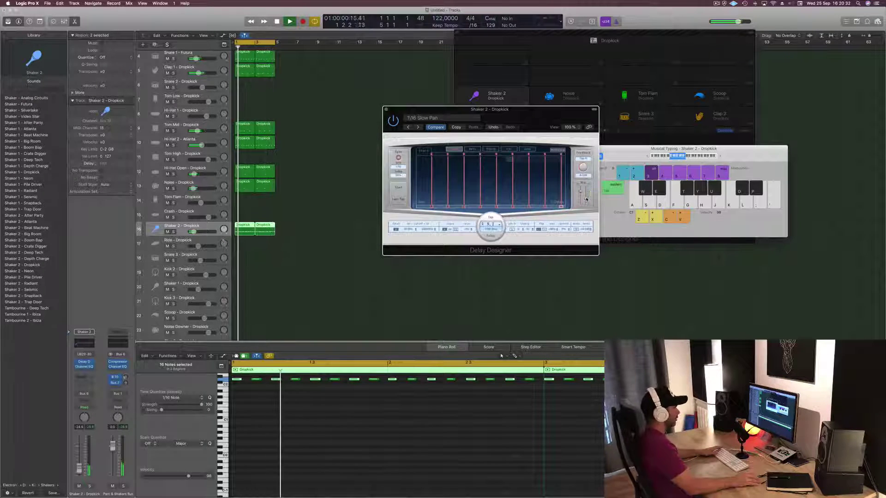
left_click_drag(523, 116, 525, 117)
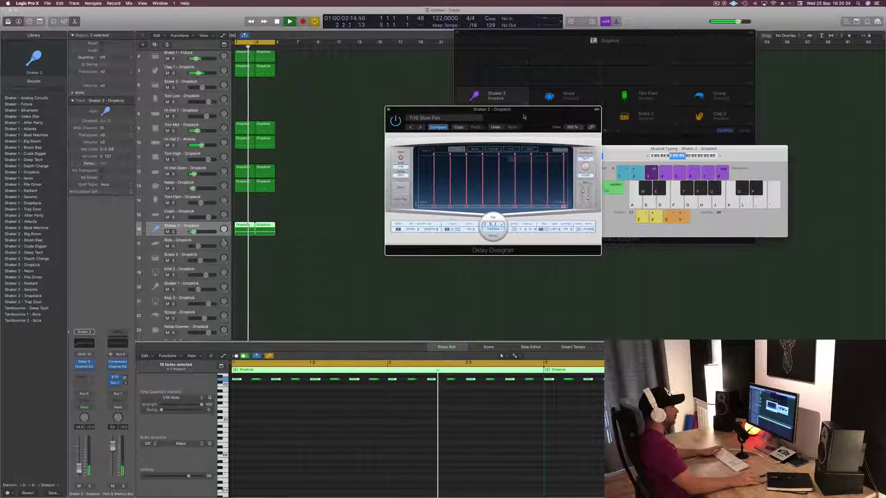
left_click(388, 110)
left_click(326, 212)
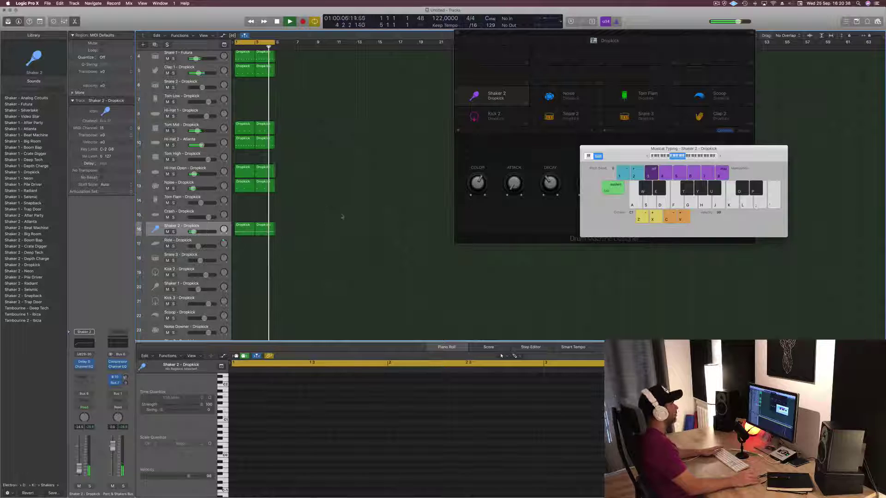
Step: Listen through the loop and copy the first Noise region to the start of the Tom Flam track
scroll(343, 242, "up", 3)
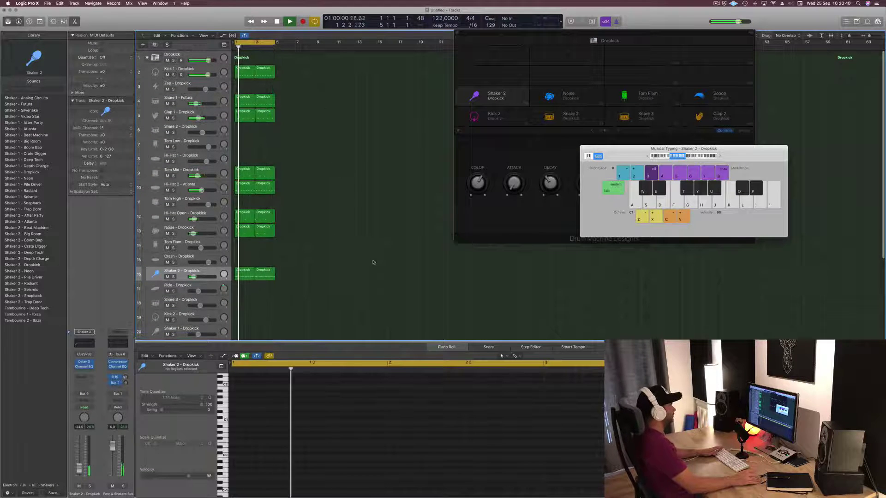
scroll(323, 249, "down", 2)
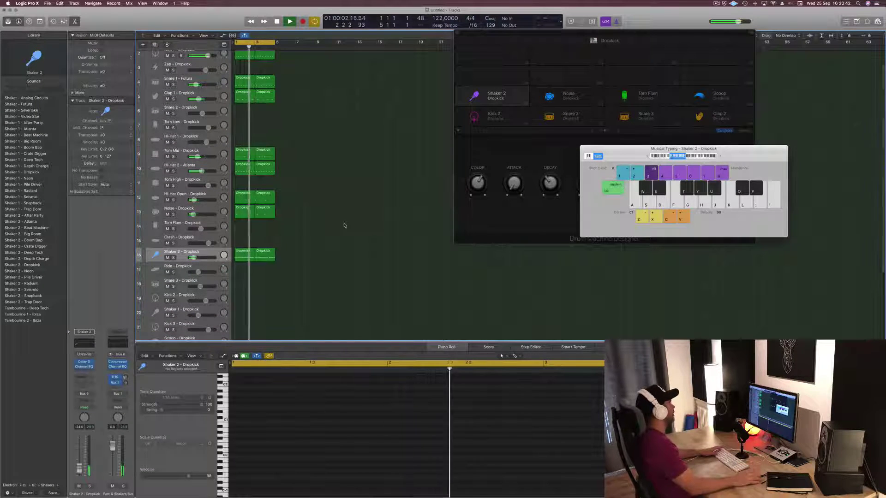
scroll(327, 182, "up", 1)
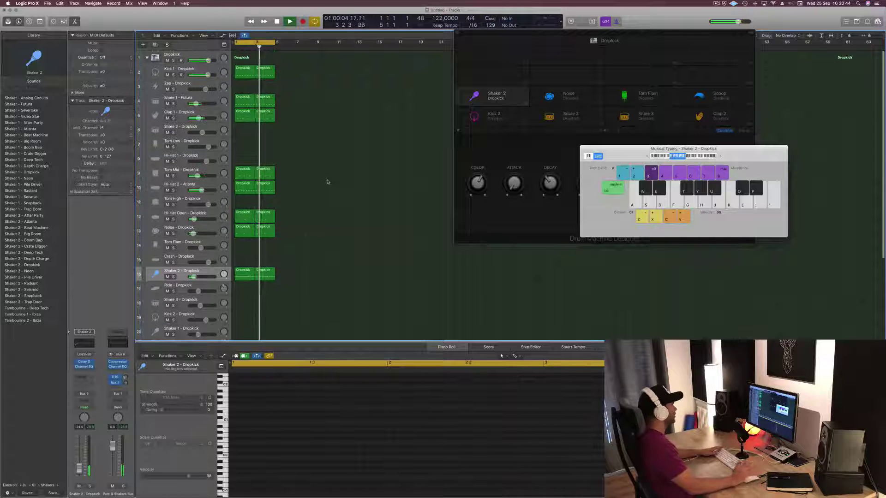
scroll(327, 194, "down", 6)
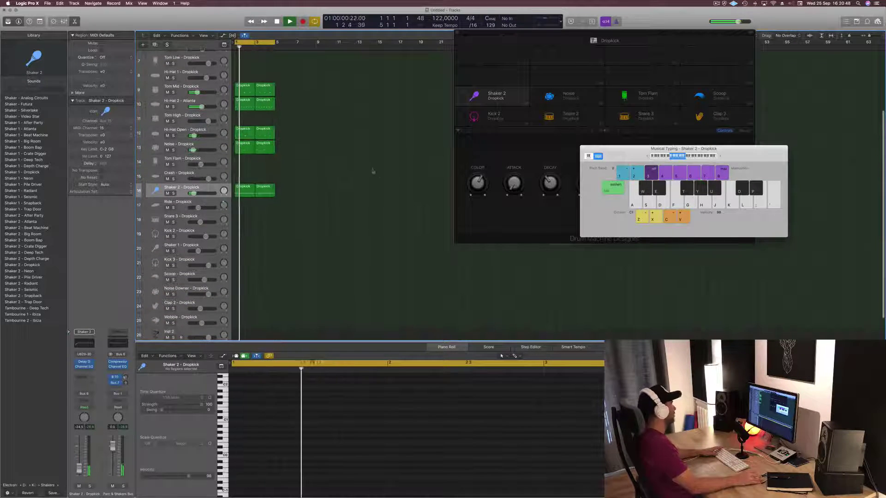
mouse_move(246, 149)
left_mouse_down()
mouse_move(240, 178)
mouse_move(240, 162)
left_mouse_up()
Step: Move both notes of the Tom Flam region one beat later and audition the loop
left_click_drag(253, 418, 394, 387)
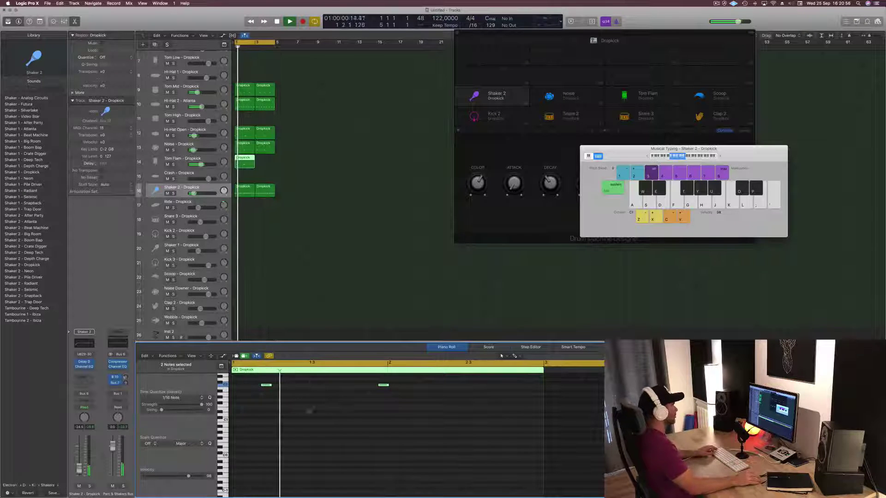
left_click_drag(266, 384, 305, 387)
key("space")
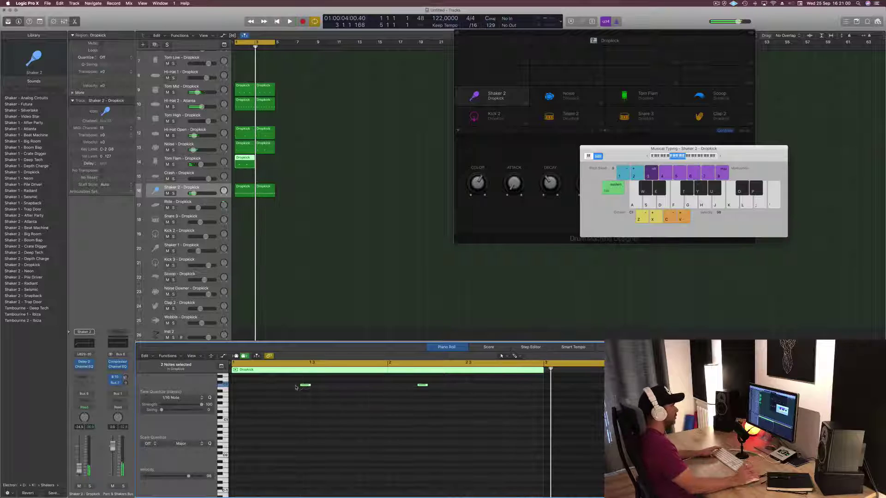
key("space")
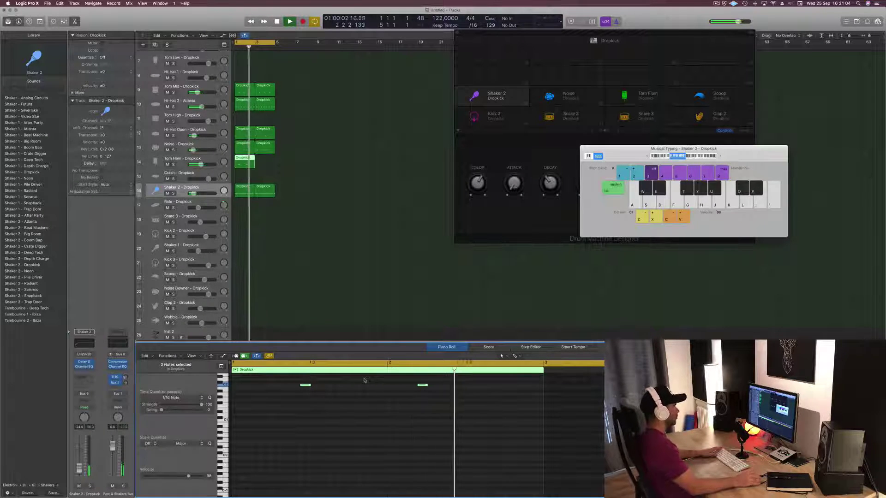
left_click(356, 394)
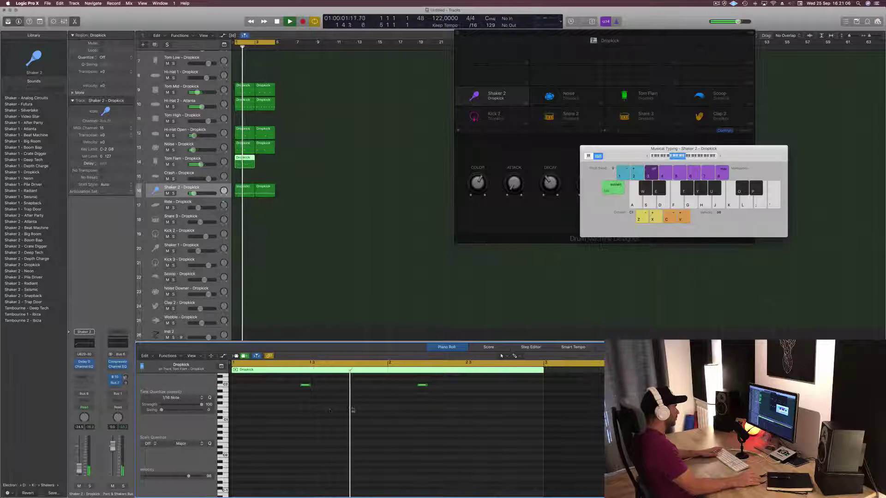
key("space")
key("space")
Step: Place the first Tom Flam note on beat 4 of bar 1 and the second an eighth note after it, then audition
left_click_drag(307, 387, 354, 389)
key("space")
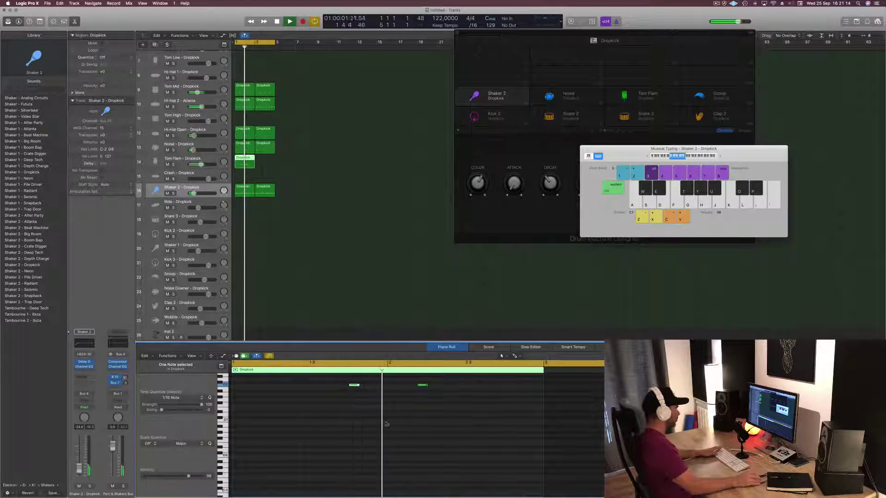
key("space")
left_click_drag(426, 387, 377, 387)
key("space")
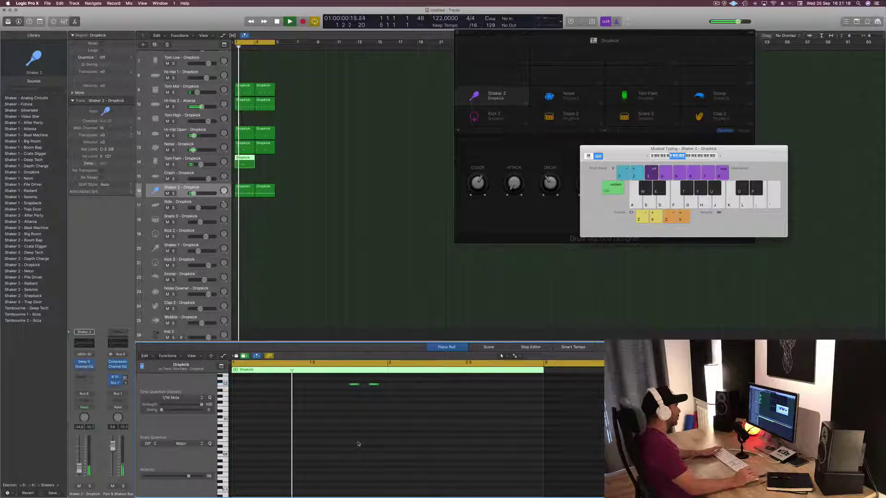
left_click(363, 405)
key("space")
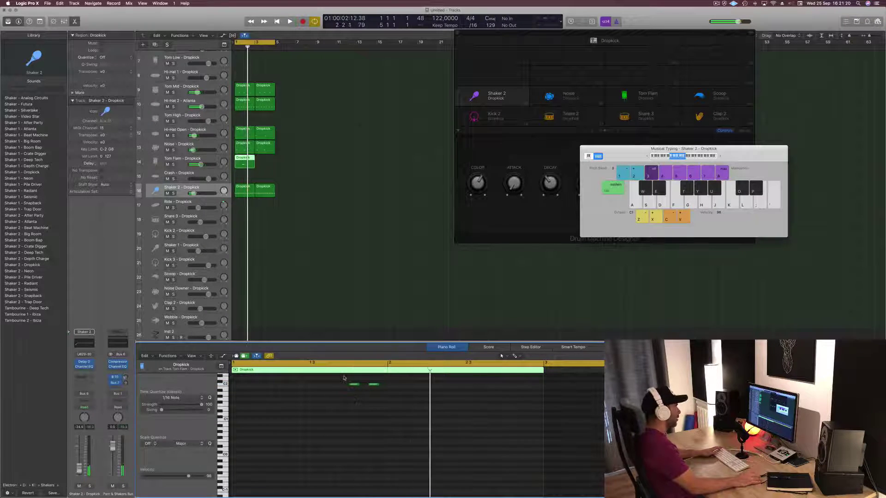
Step: Copy the Tom Flam note pair into bar 2, placing the copy on beat 4, and audition the loop
left_click_drag(345, 378, 413, 409)
left_click_drag(355, 387, 471, 391)
left_click(408, 417)
key("space")
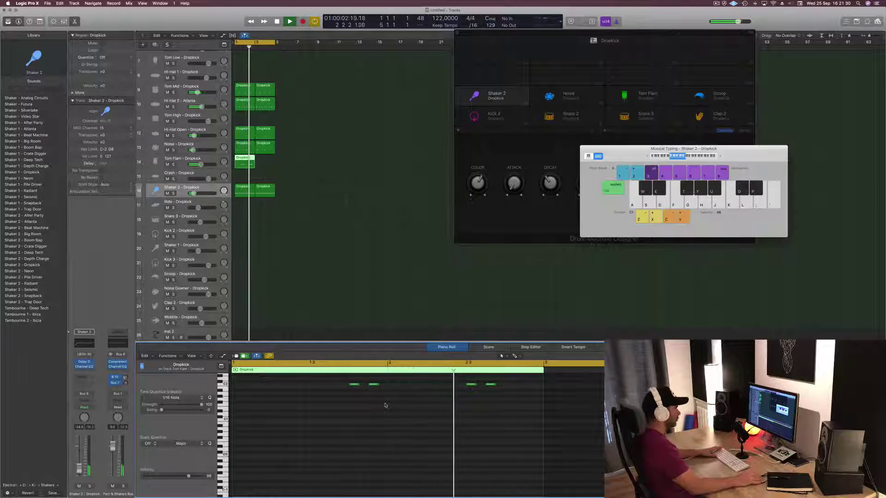
left_click_drag(458, 381, 539, 394)
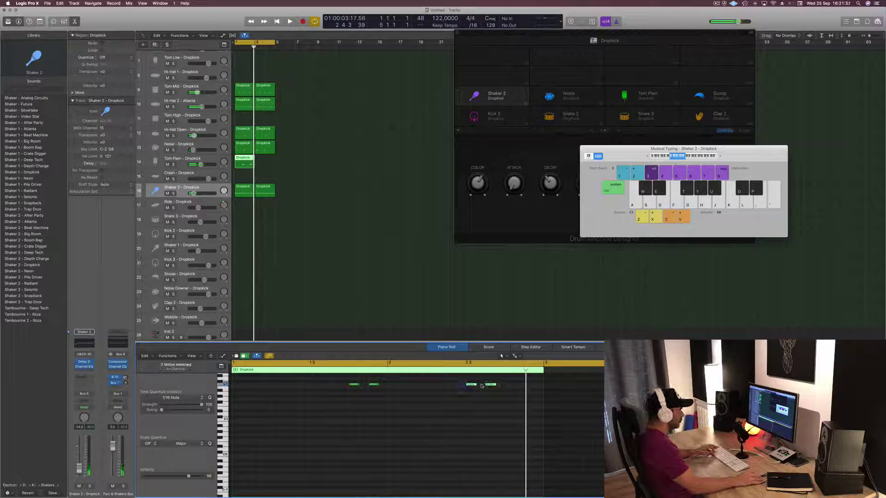
left_click_drag(471, 387, 507, 386)
left_click(445, 397)
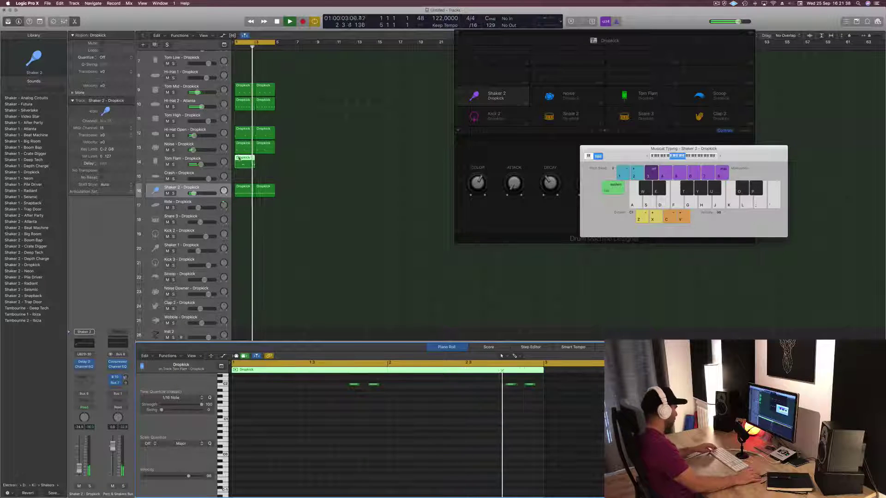
Step: Copy the Tom Flam region to bar 3 and lower the Tom Flam track's volume slightly
left_click(242, 161)
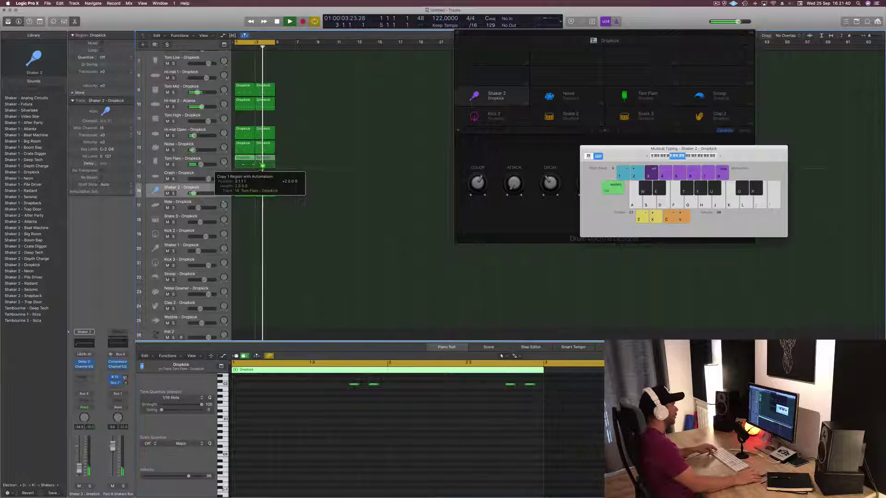
left_click_drag(262, 162, 262, 162)
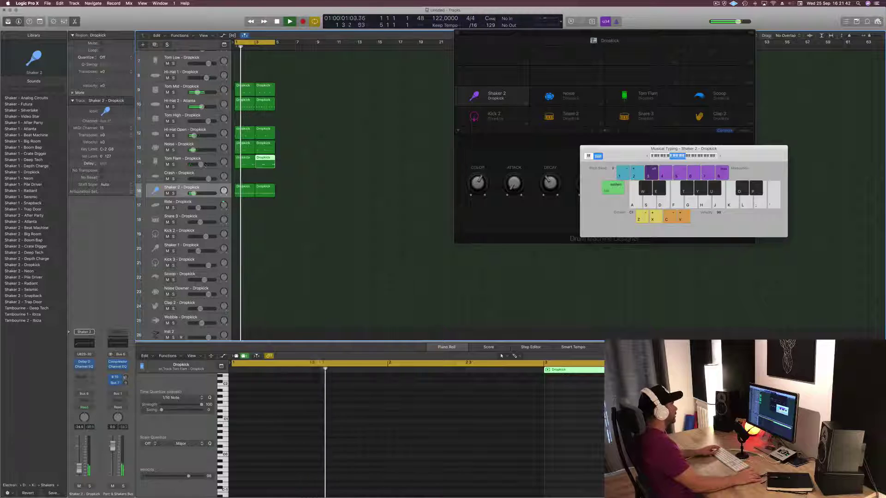
left_click_drag(204, 164, 198, 165)
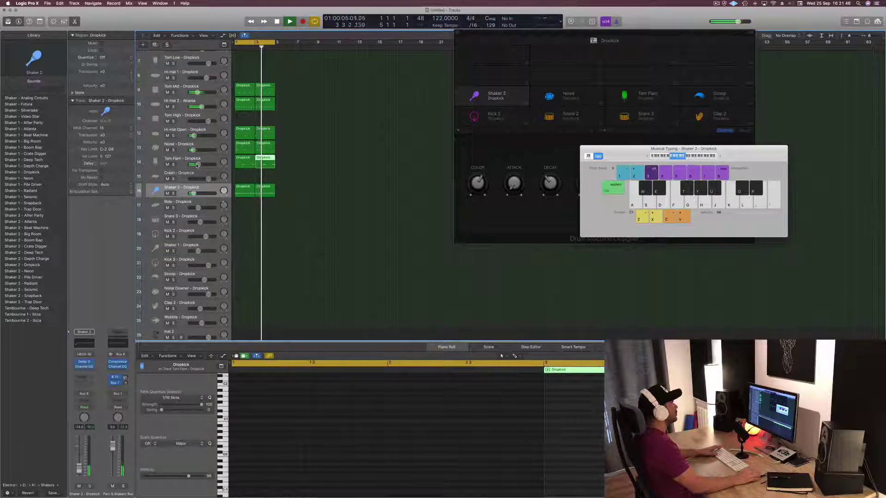
left_click(283, 174)
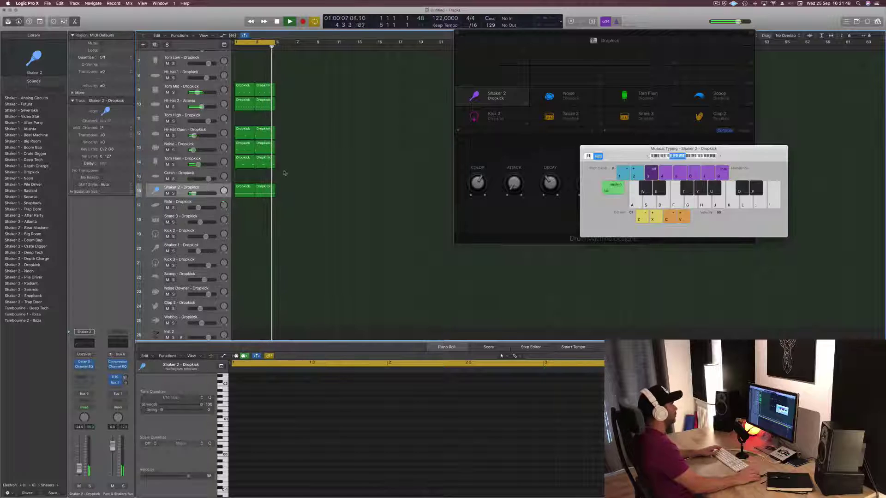
Step: Select both Tom Flam regions, stop playback and join them into one region
left_click(252, 164)
left_click(251, 163)
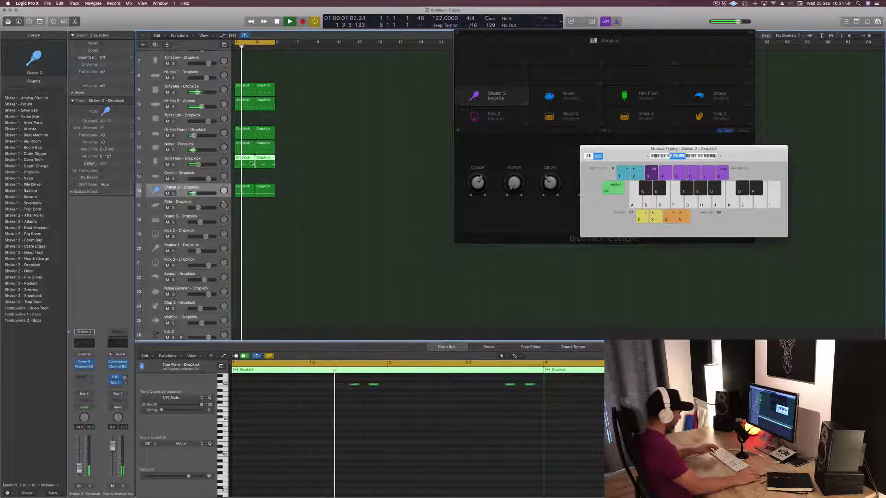
key("space")
key("z")
Step: Copy all the Tom Flam notes one beat earlier and audition the denser pattern
left_click_drag(602, 418, 467, 390)
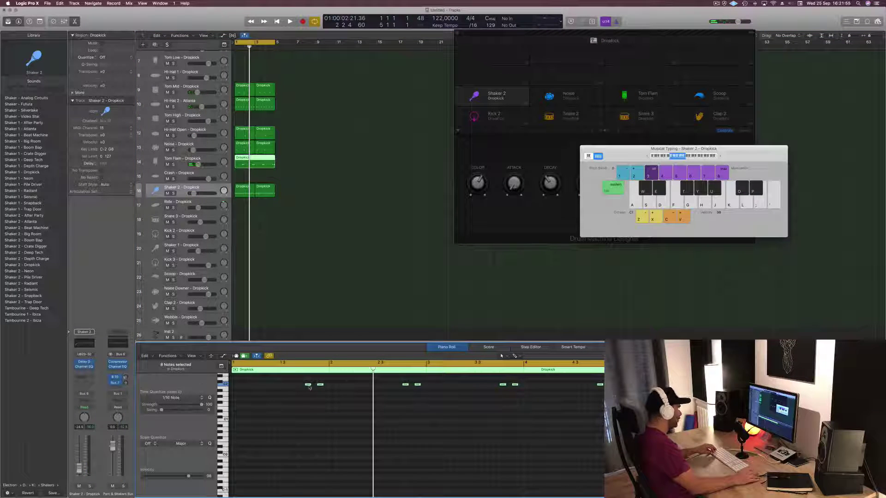
left_click_drag(309, 385, 284, 385)
key("space")
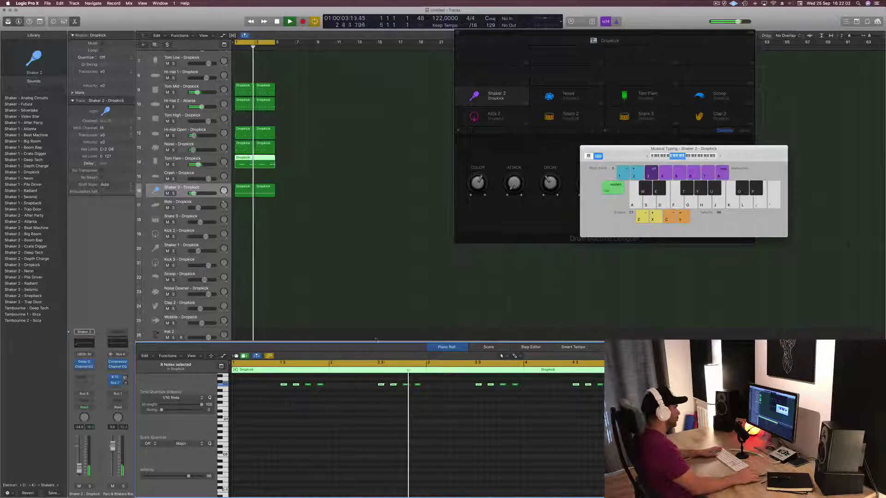
key("space")
Step: Copy the first pair of Tom Flam notes in bar 1 one beat earlier and audition it
left_click(259, 399)
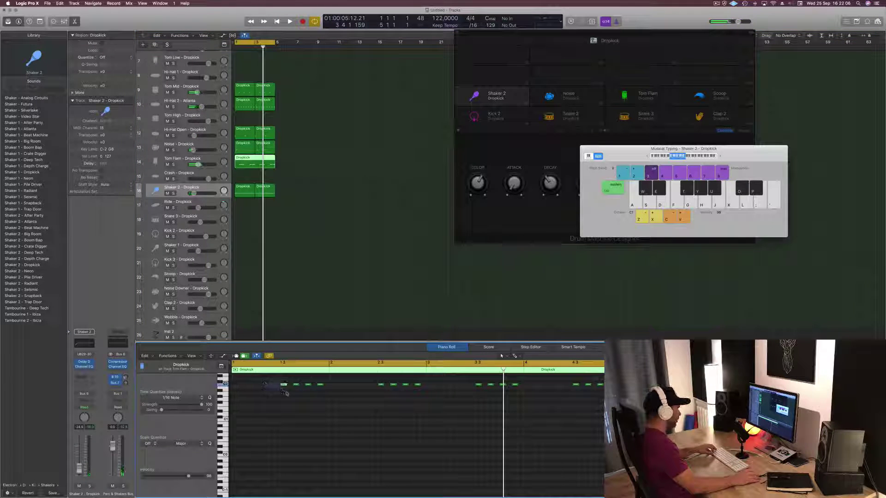
left_click_drag(278, 385, 254, 386)
key("space")
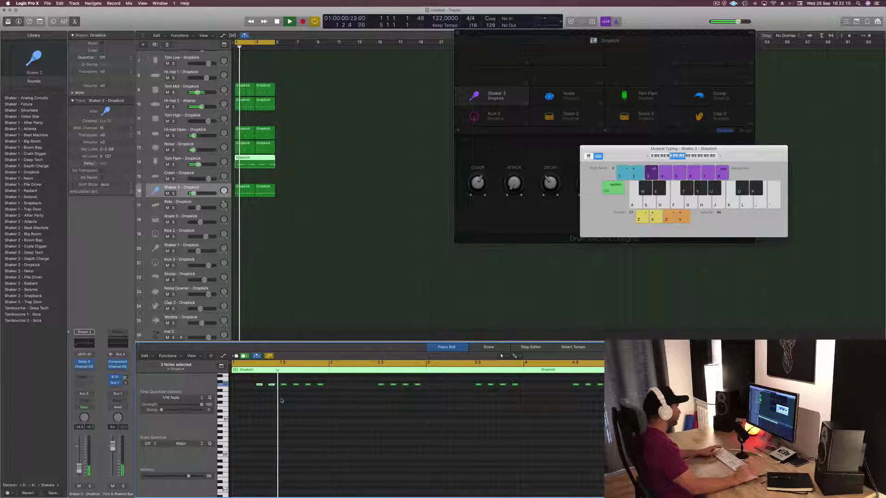
key("space")
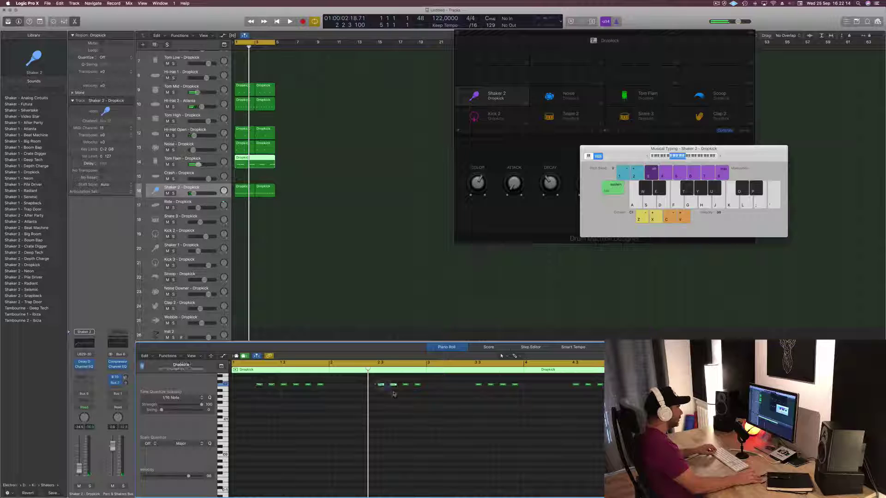
Step: Copy the leading Tom Flam note pair in each of bars 2, 3 and 4 one beat earlier and replay the loop
left_click_drag(381, 387, 359, 391)
left_click_drag(475, 383, 493, 392)
left_click_drag(479, 386, 455, 386)
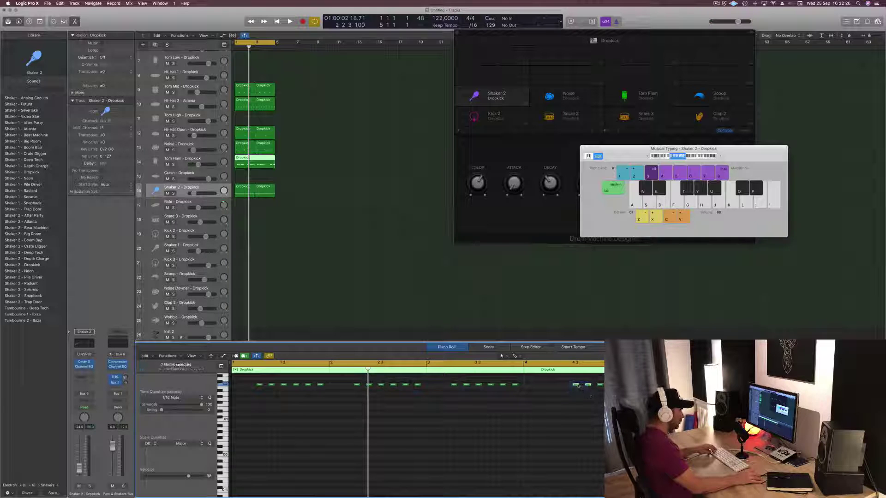
left_click_drag(576, 385, 551, 385)
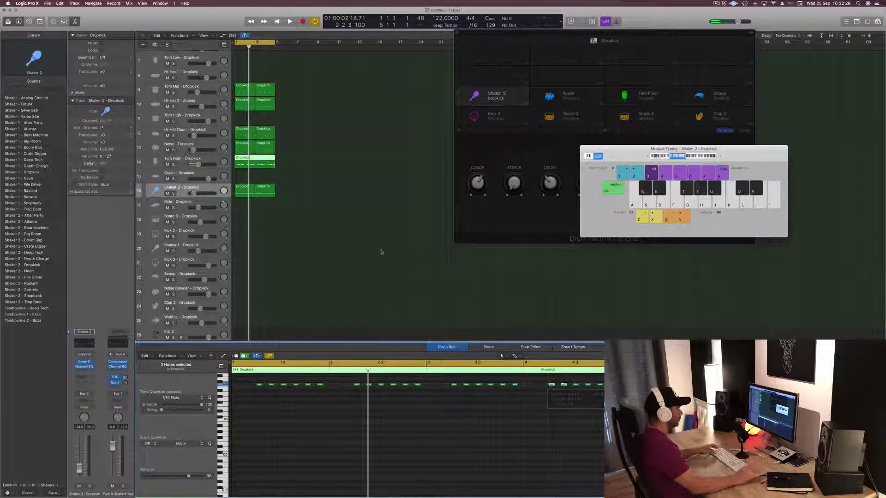
left_click(382, 251)
key("space")
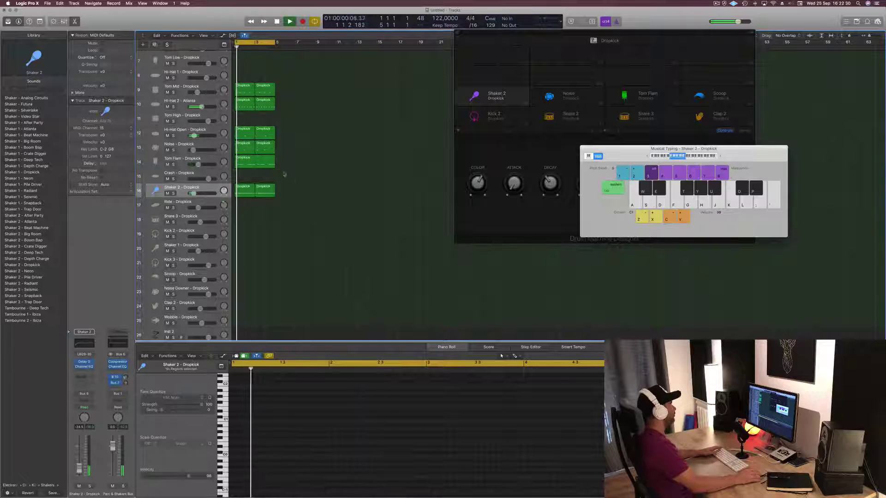
Step: Select the Inst 3 track, try out notes over the playing loop and lower its volume to about -11.4 dB
left_click(258, 162)
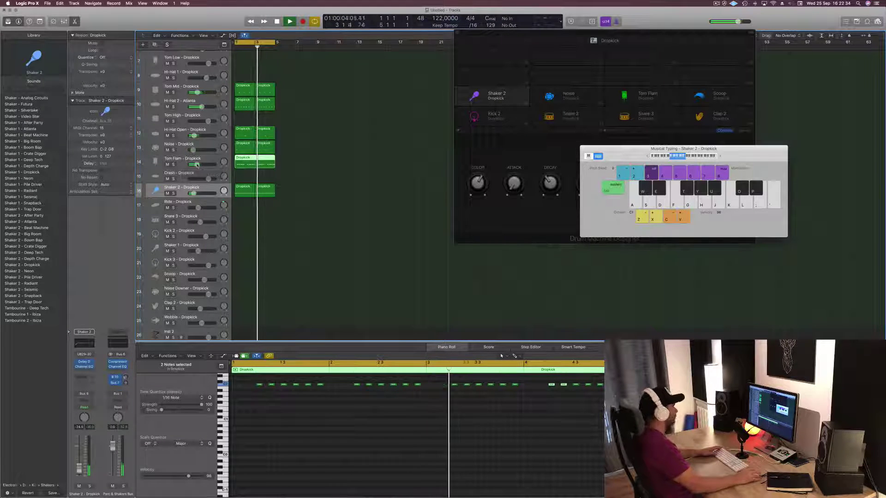
left_click(358, 203)
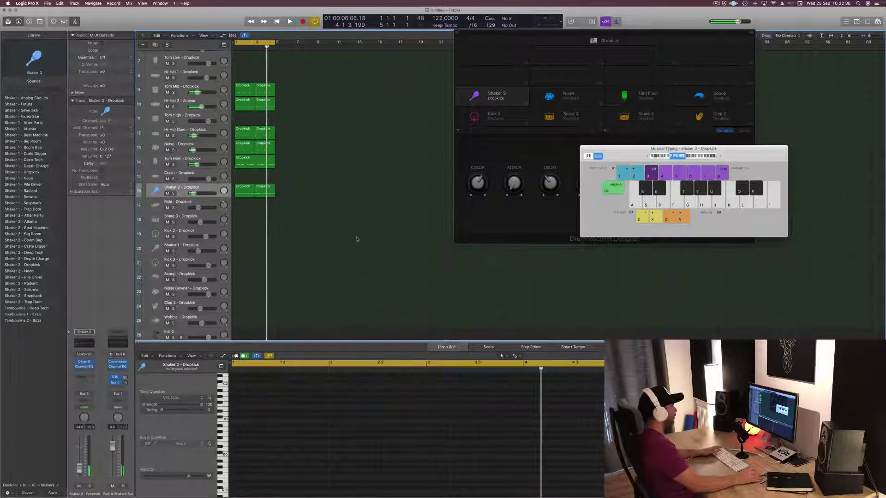
scroll(341, 244, "down", 3)
left_click(197, 317)
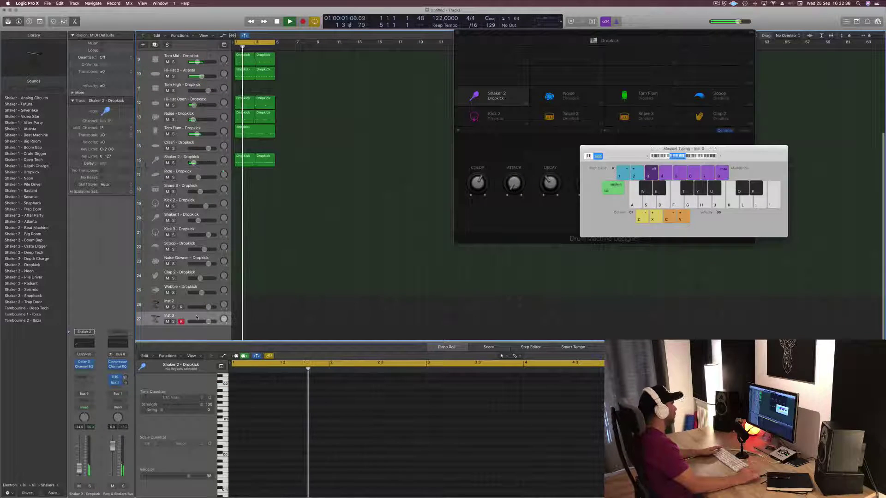
key("a")
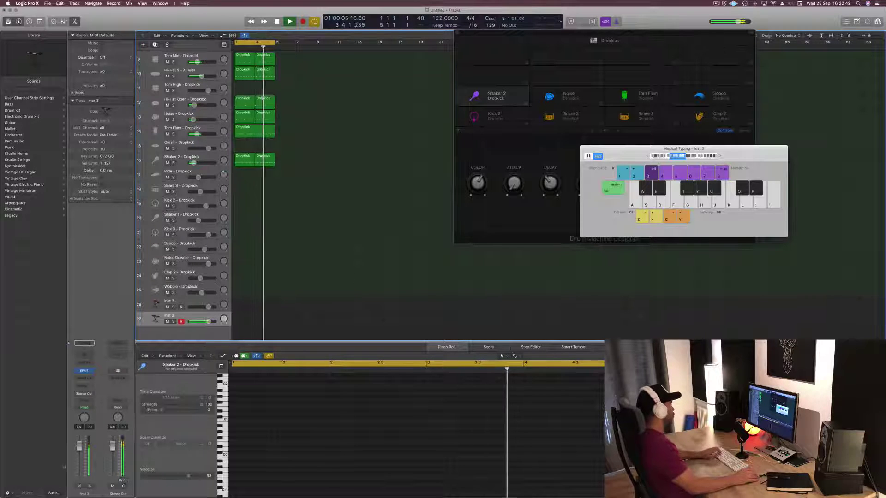
key("d")
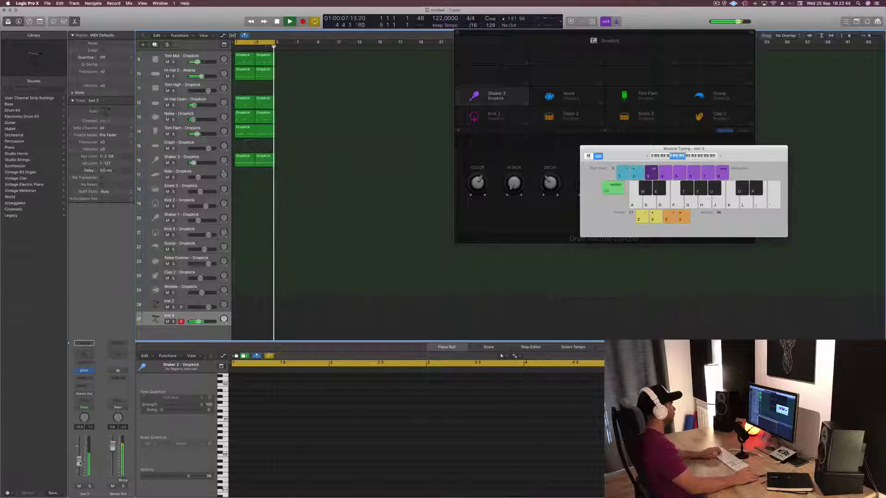
key("e")
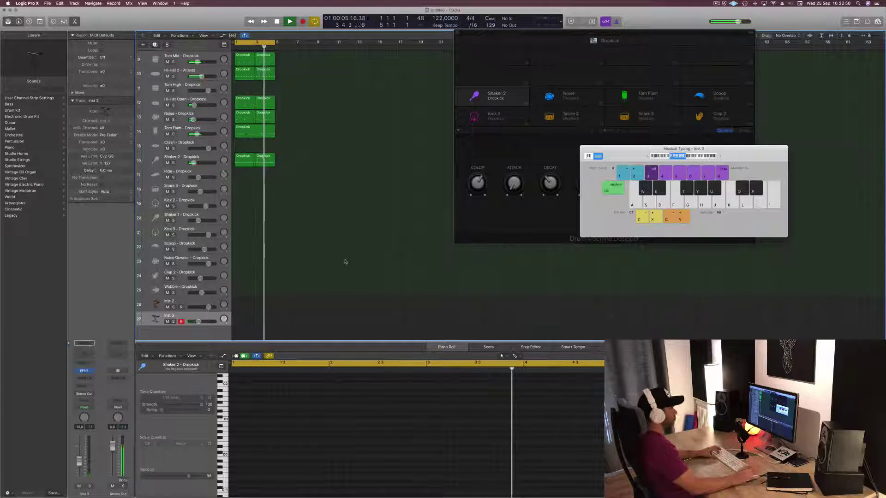
key("d")
key("d")
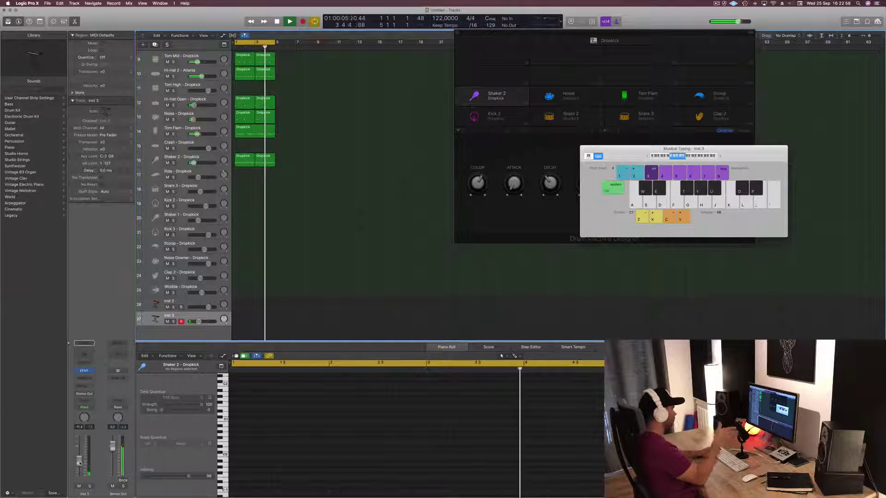
Step: Record a rhythmic pattern on a single repeated pitch into the Inst 3 track across the four-bar loop
key("r")
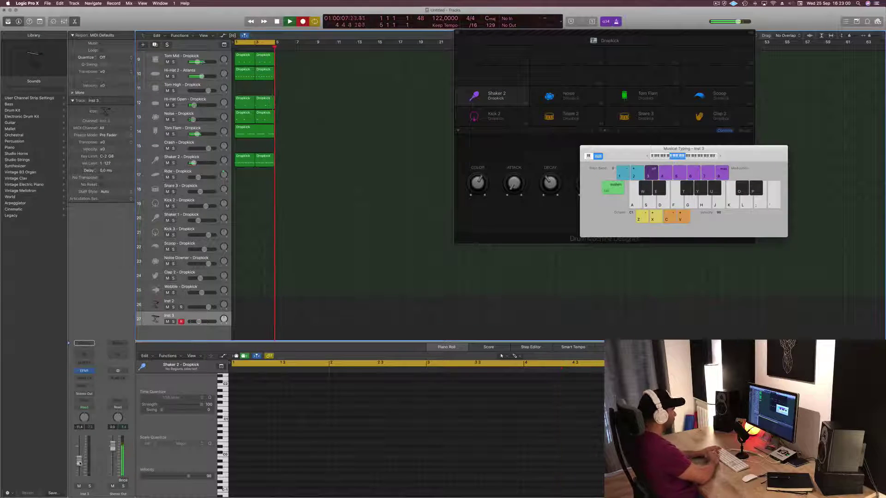
key("d")
key("d")
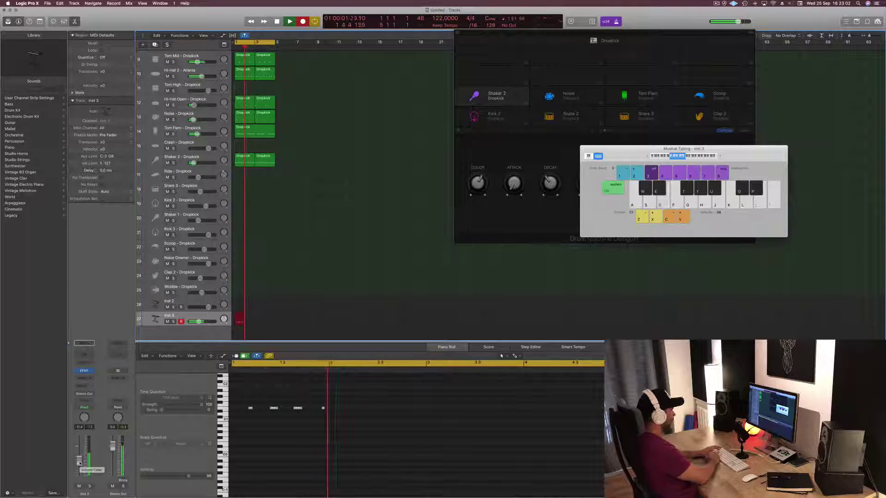
key("d")
key("d")
key("d")
key("d")
key("d")
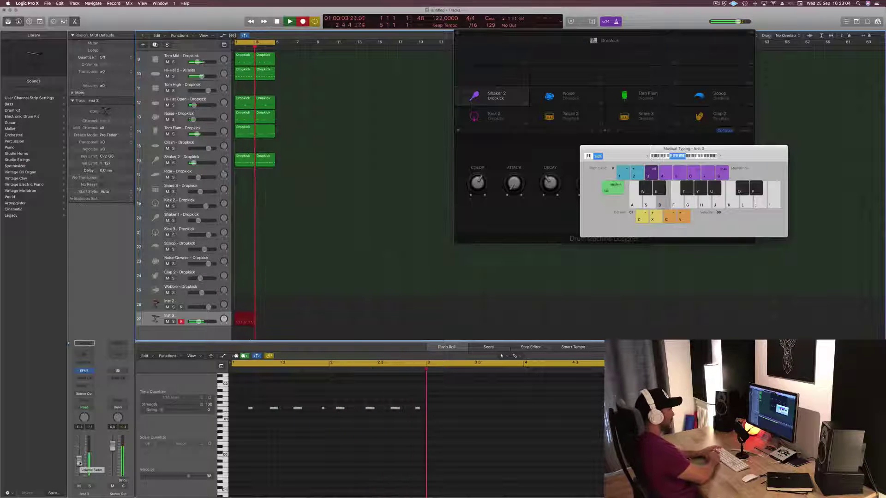
key("d")
key("d")
key("d")
key("d")
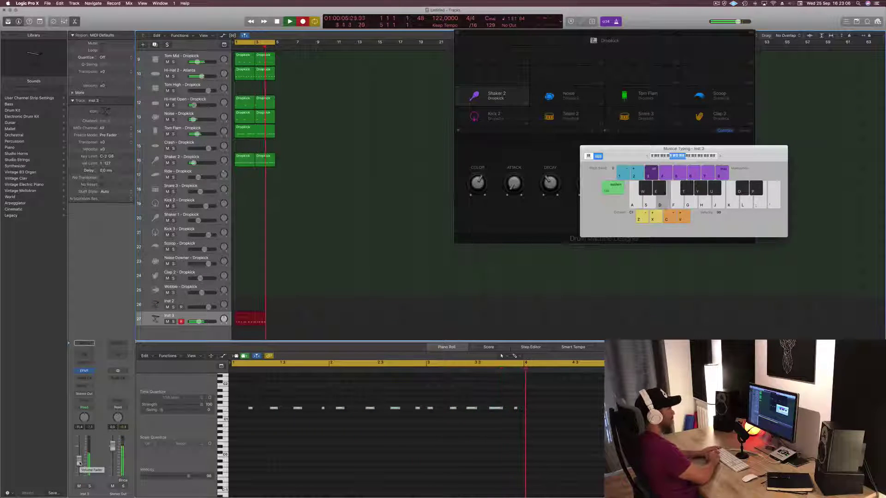
key("d")
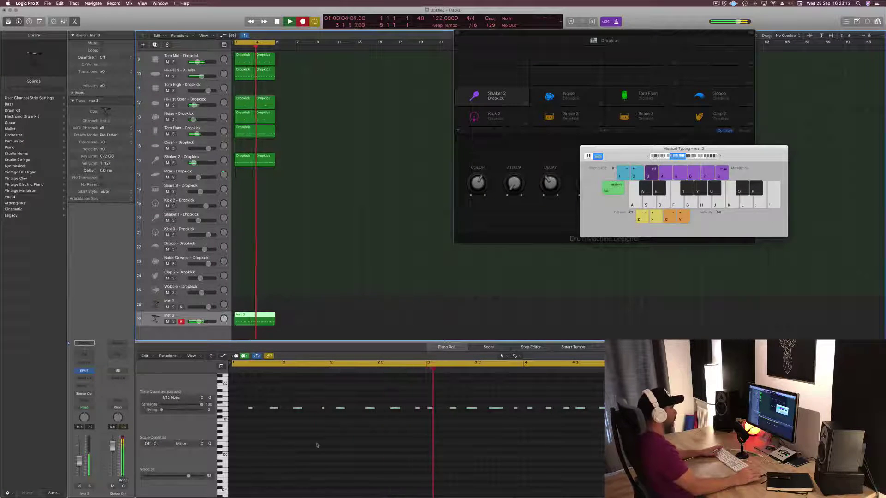
Step: Stop recording and delete all recorded Inst 3 notes except the last three in bar 2
key("space")
left_click_drag(253, 396, 344, 437)
key("Delete")
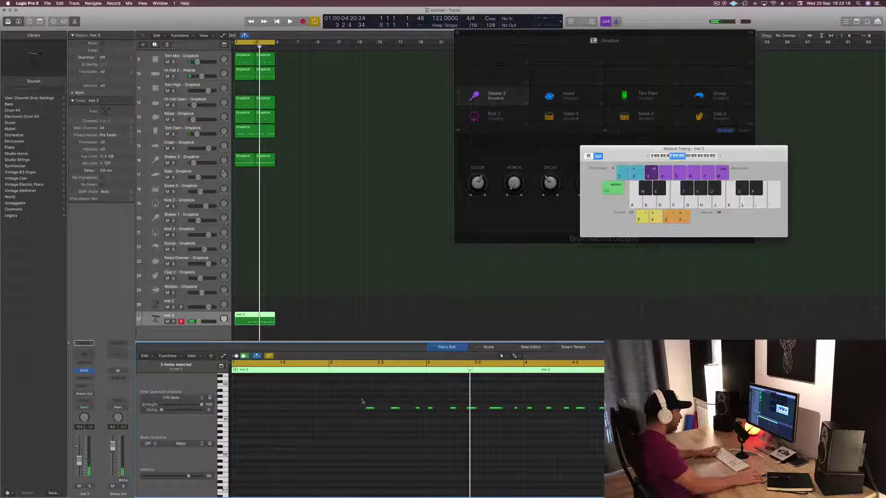
left_click_drag(358, 402, 427, 425)
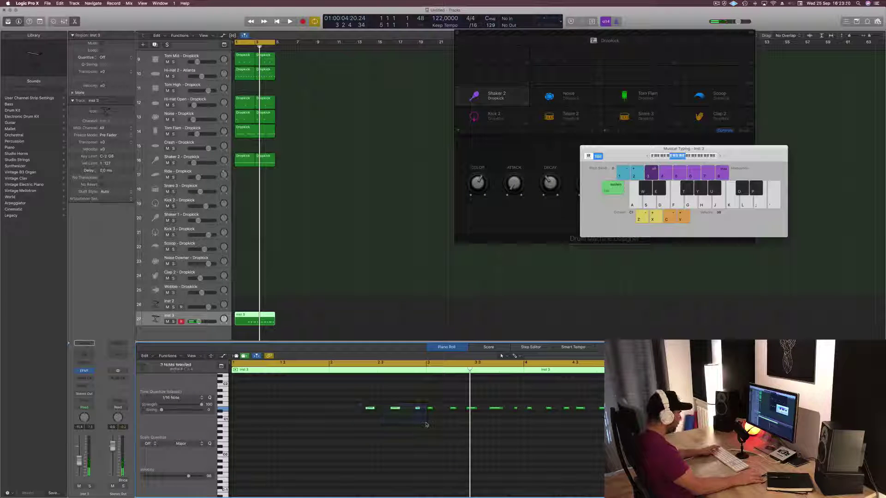
key("space")
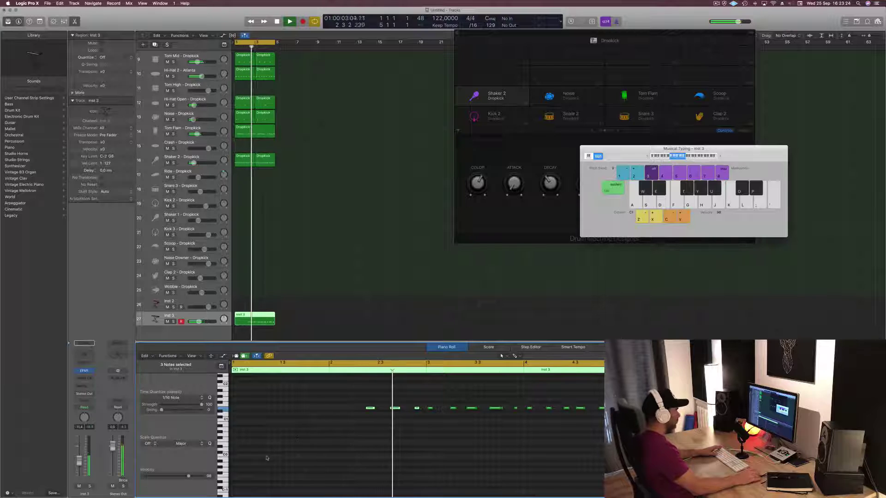
key("space")
left_click_drag(427, 402, 603, 428)
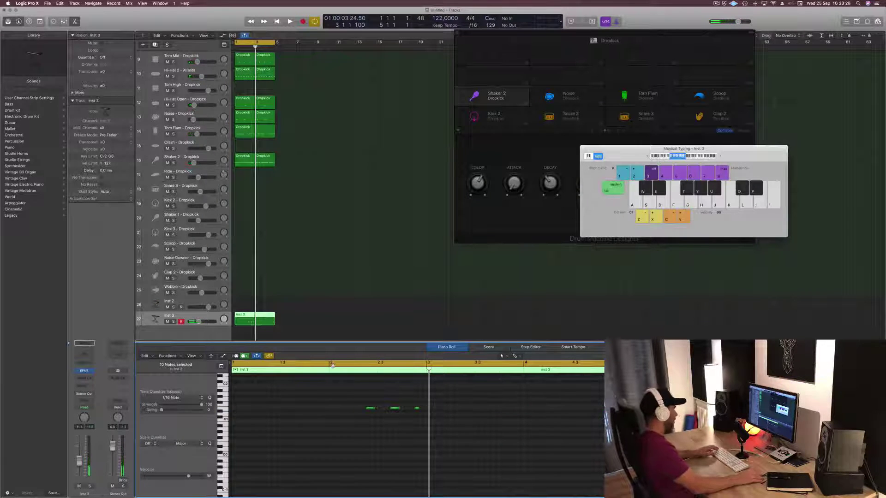
Step: Split the Inst 3 region at bars 2 and 3 and delete the pieces outside bar 2
left_click(245, 317)
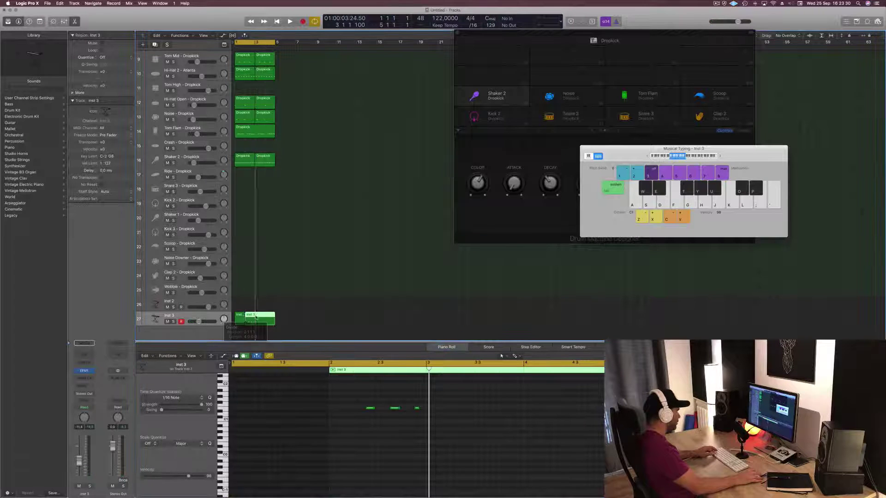
left_click(255, 315)
key("Delete")
left_click(242, 319)
key("Delete")
Step: Fill all four bars of the loop with copies of the one-bar Inst 3 region and audition them from the start
mouse_move(249, 318)
left_mouse_down()
mouse_move(241, 318)
mouse_move(259, 318)
left_mouse_up()
key("super+a")
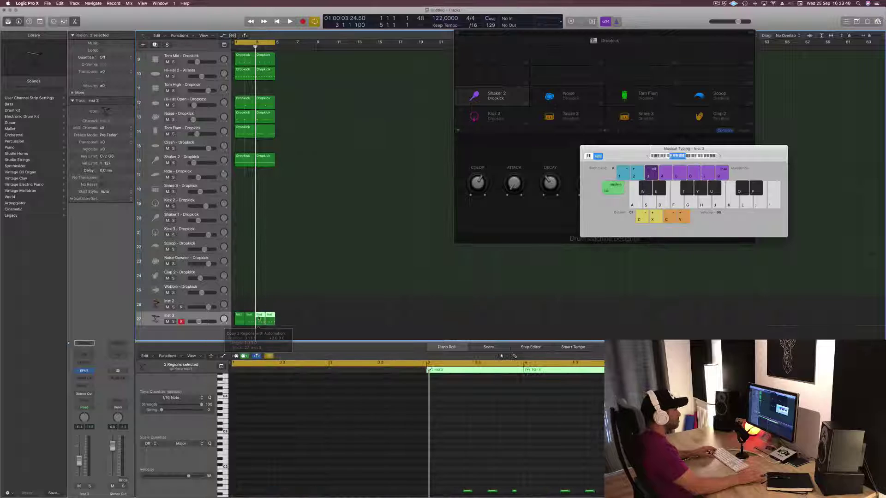
left_click(323, 296)
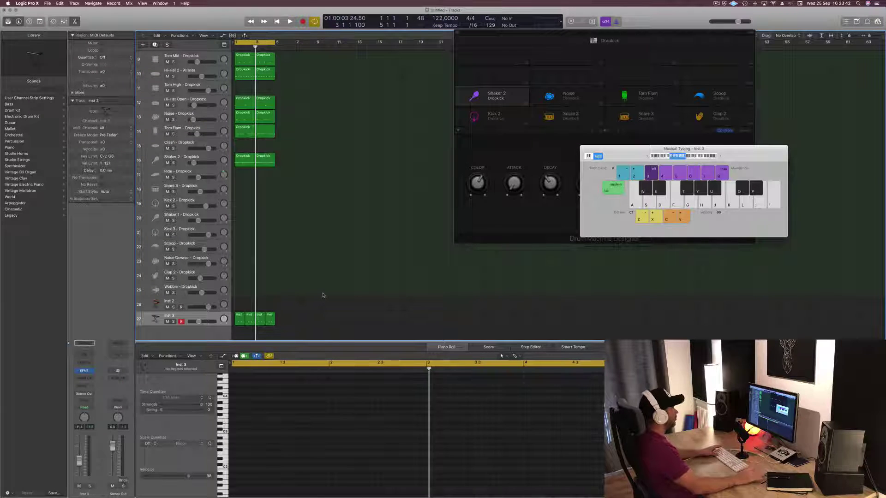
key("Return")
key("space")
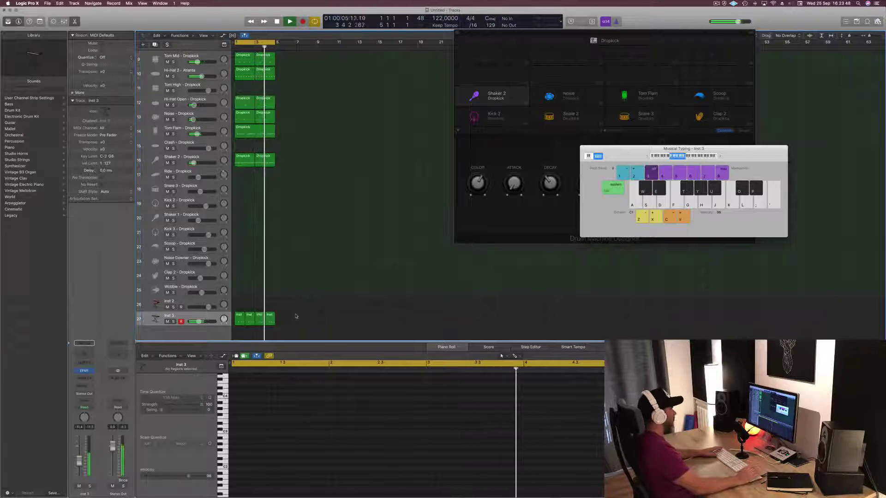
key("space")
key("space")
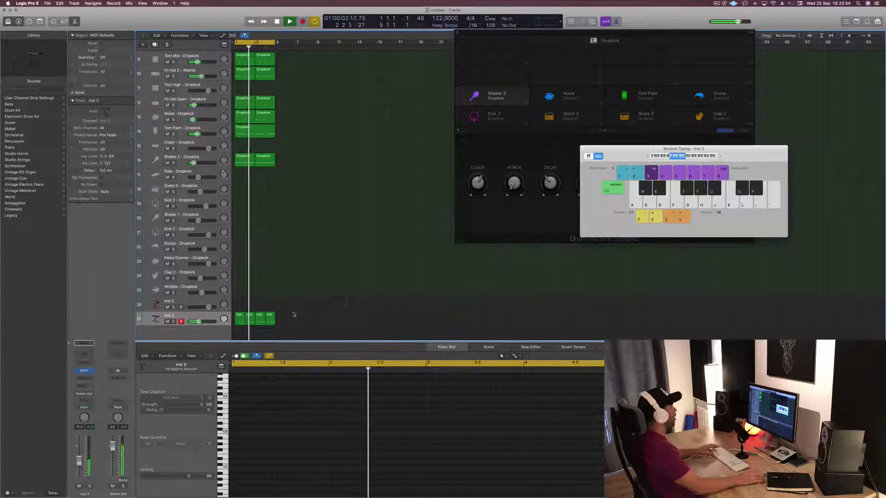
Step: Stop playback and copy the bar 1 Inst 3 region onto the Inst 2 track
left_click(332, 310, "ctrl+alt")
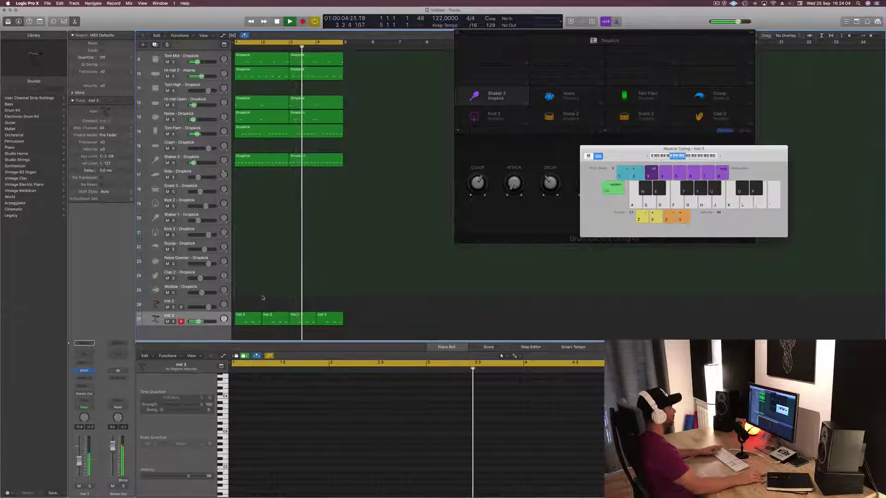
key("space")
left_click(249, 321)
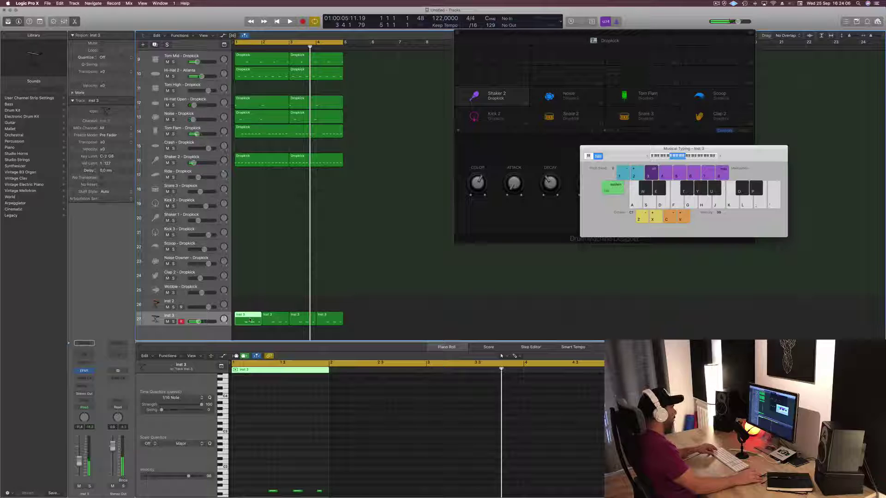
left_click_drag(250, 315, 255, 305)
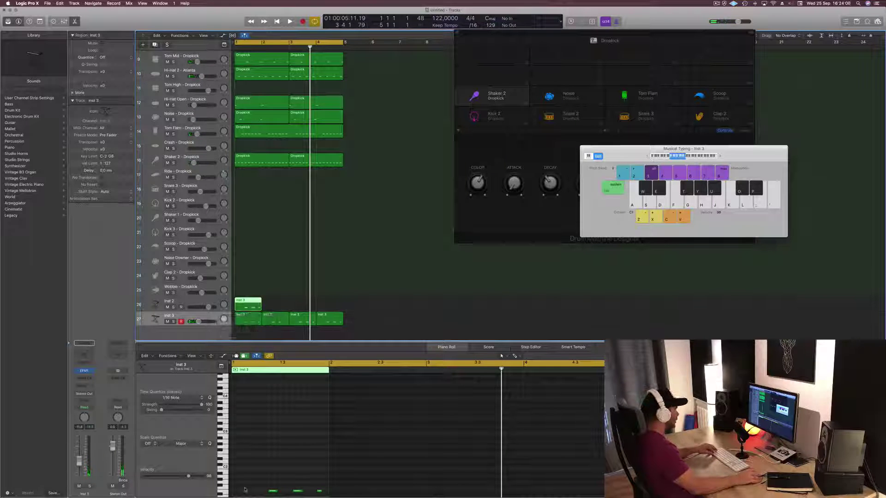
Step: Reduce the copied region on Inst 2 to a single note near the start of bar 1 and audition it
scroll(273, 493, "down", 5)
left_click_drag(271, 409, 336, 421)
key("space")
key("space")
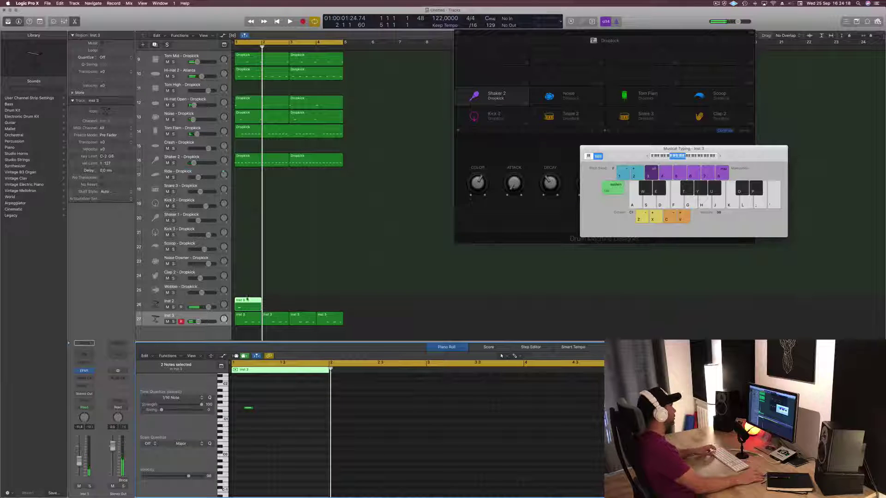
Step: Copy the one-note Inst 2 region to bars 2, 3 and 4 and lower the track's volume to about -11.4 dB during playback
left_click_drag(247, 302, 293, 304)
left_click(240, 304, "shift")
key("space")
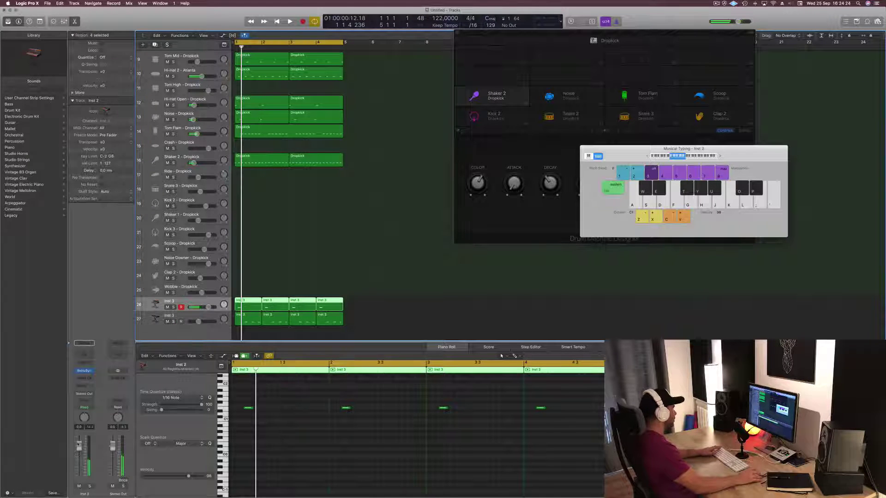
left_click_drag(80, 450, 79, 461)
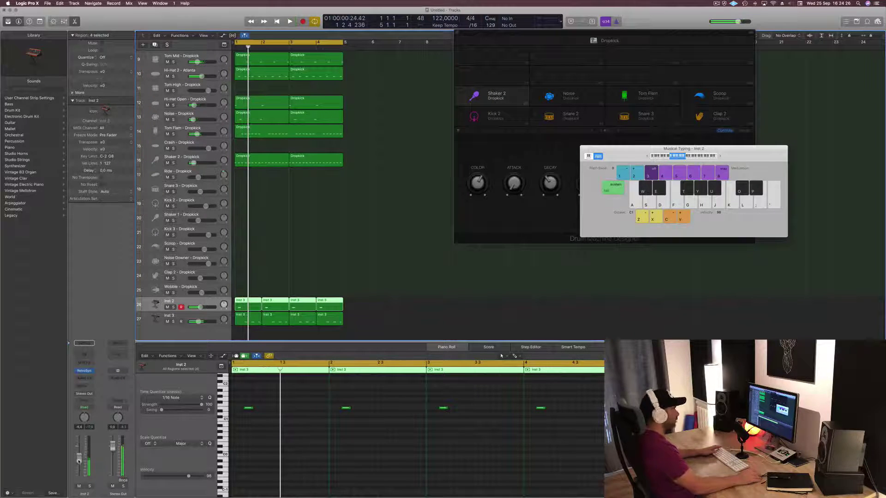
key("space")
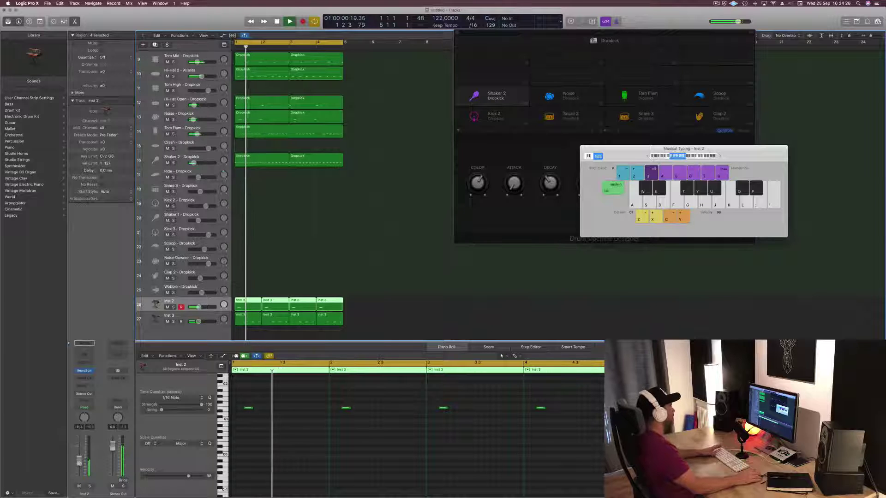
Step: Open the Retro Synth on Inst 2, load the Analog Funk preset from the Synth Bass category and play the loop
left_click(84, 371)
left_click_drag(169, 16, 564, 151)
left_click(465, 159)
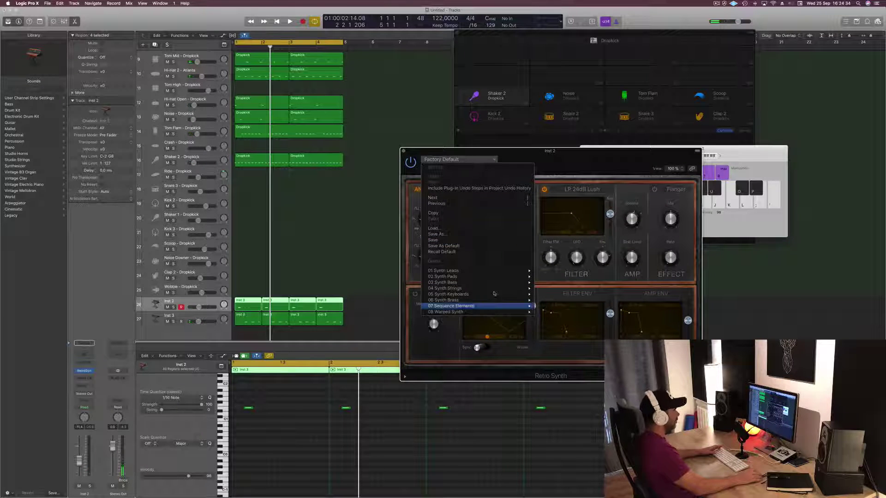
mouse_move(496, 284)
left_click(554, 282)
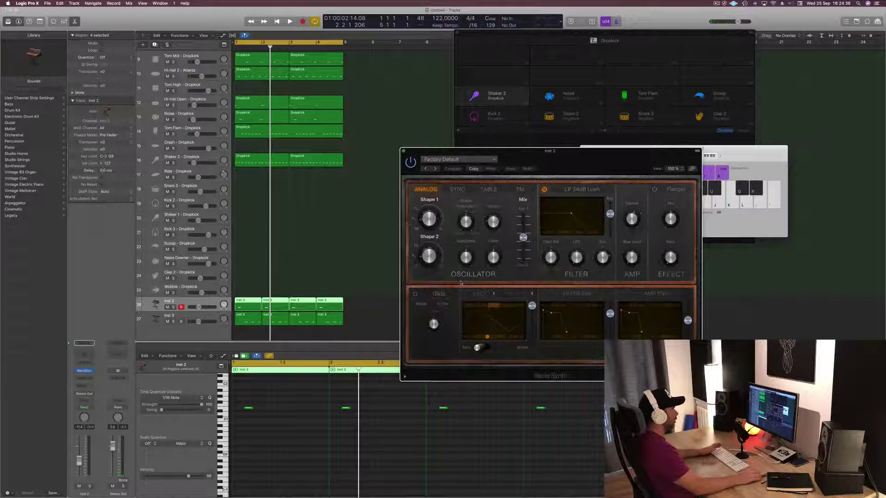
key("space")
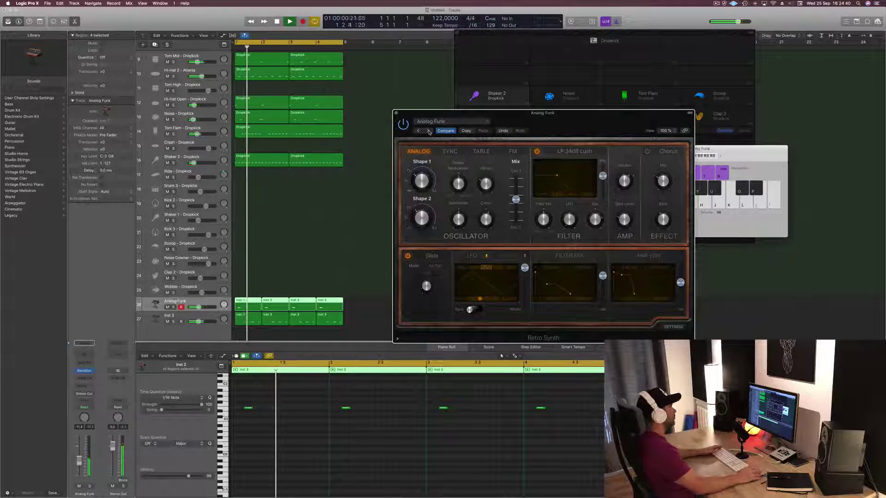
Step: Audition successive Retro Synth bass presets from Big Tooth Bass through Eighties Bass over the loop, and stop playback
left_click(429, 131)
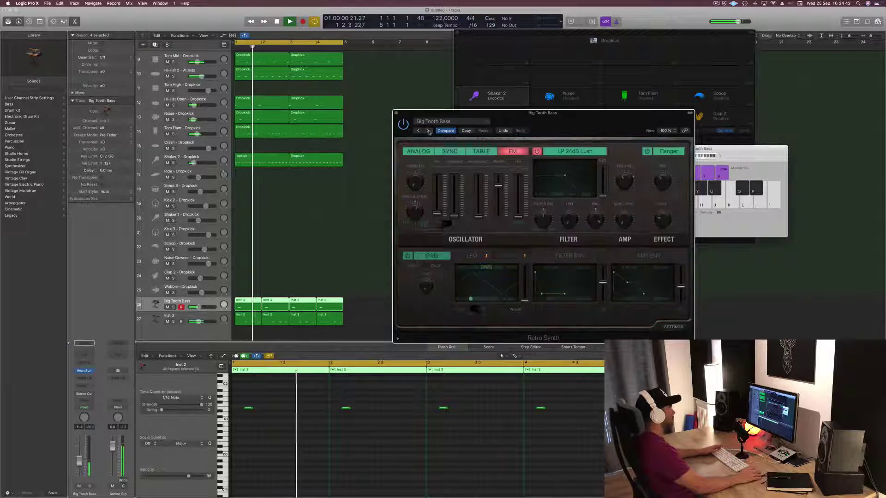
left_click(429, 131)
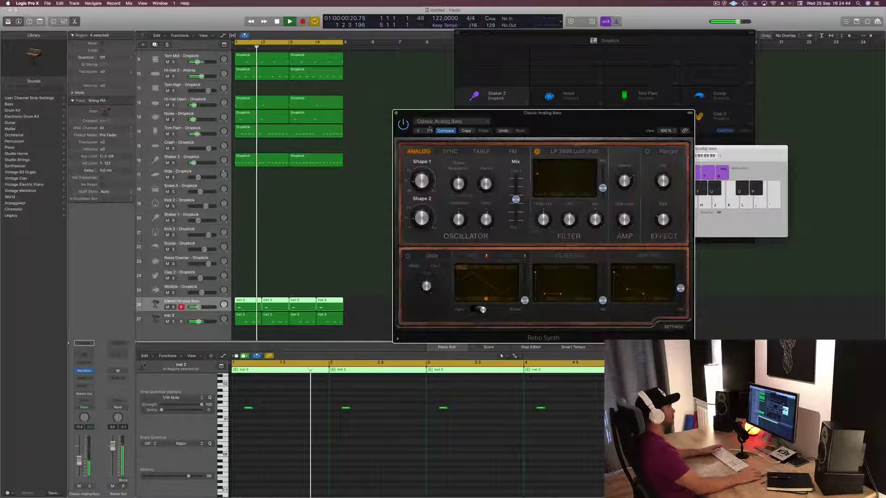
left_click(429, 131)
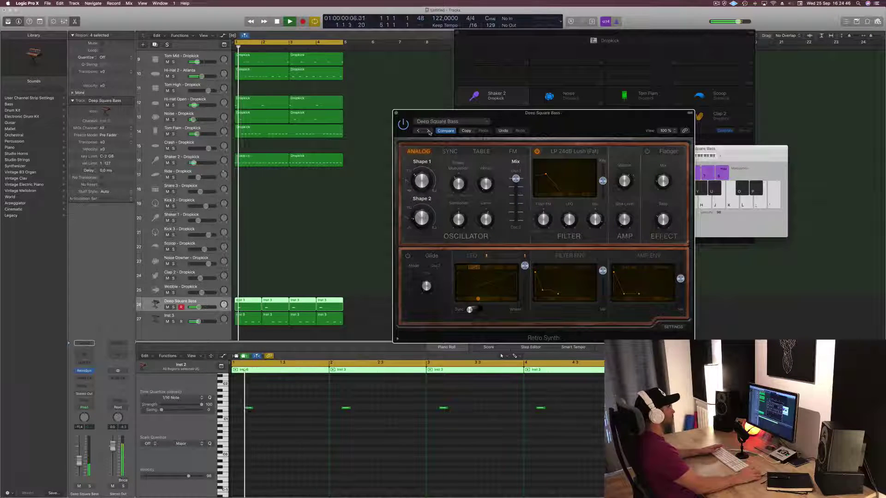
left_click(429, 131)
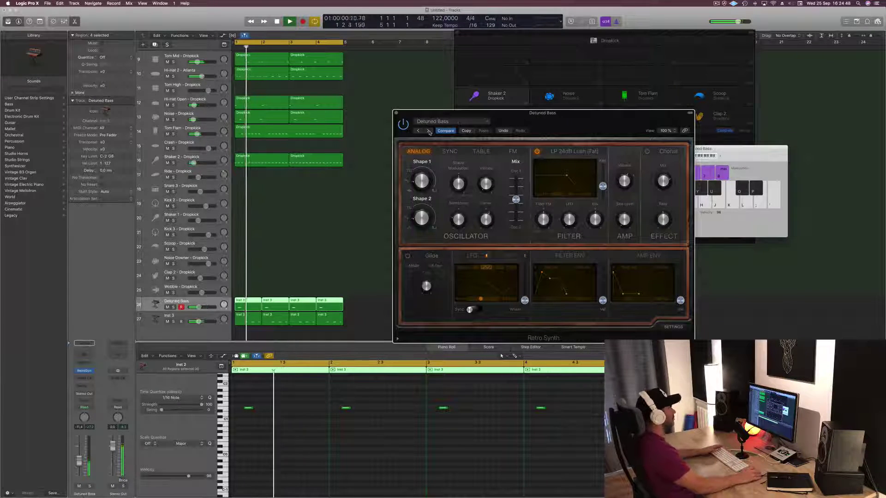
left_click(429, 131)
key("space")
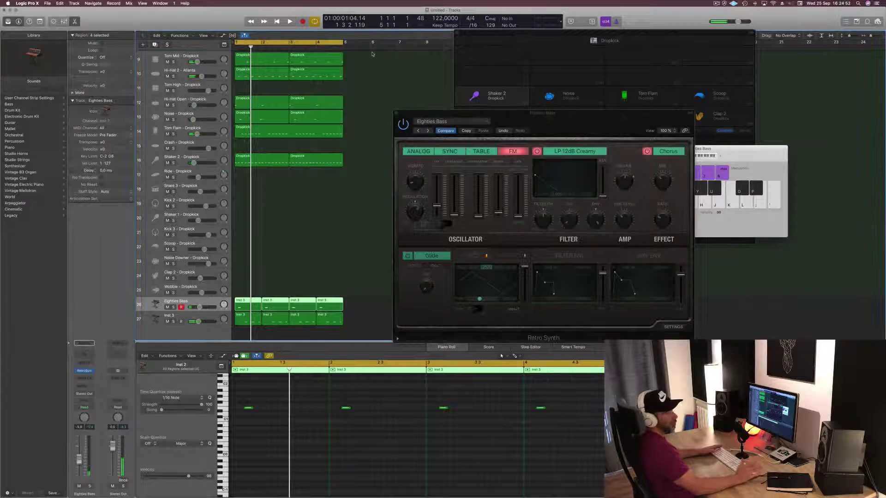
Step: Audition the Evil Tongues, Falling Down and FM Wobble Bass presets in the Retro Synth over the loop
left_click(422, 131)
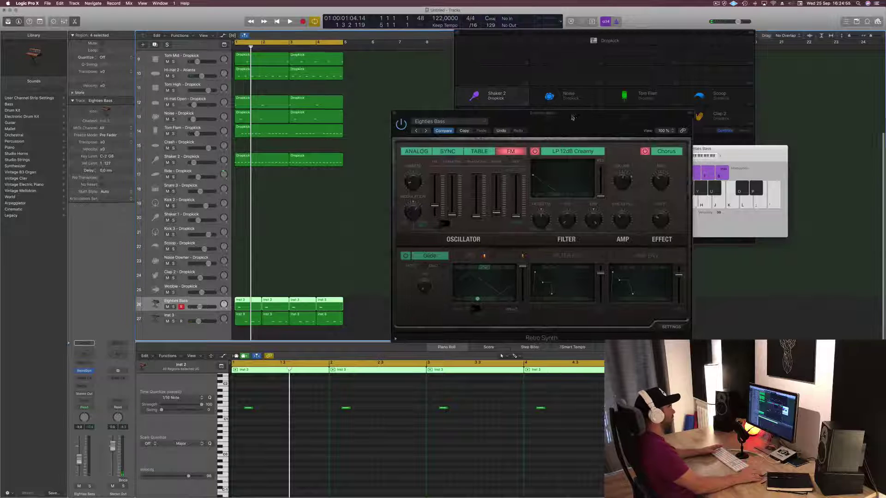
left_click(425, 131)
key("space")
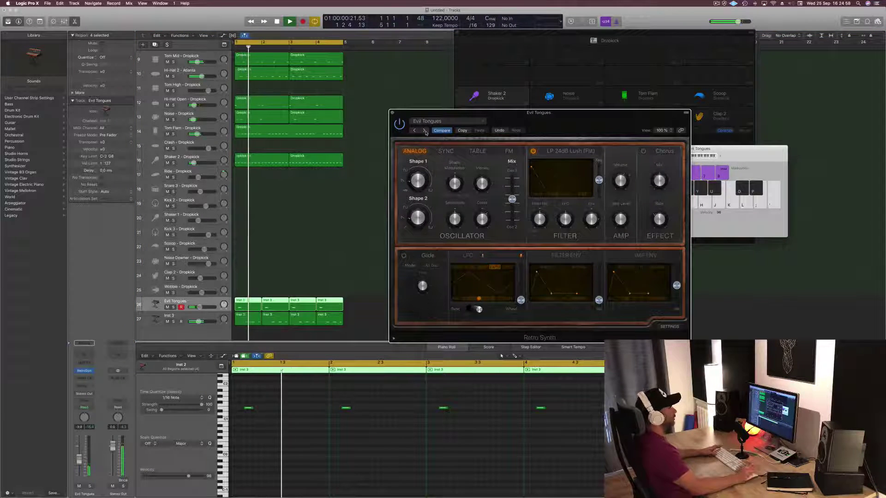
left_click(425, 131)
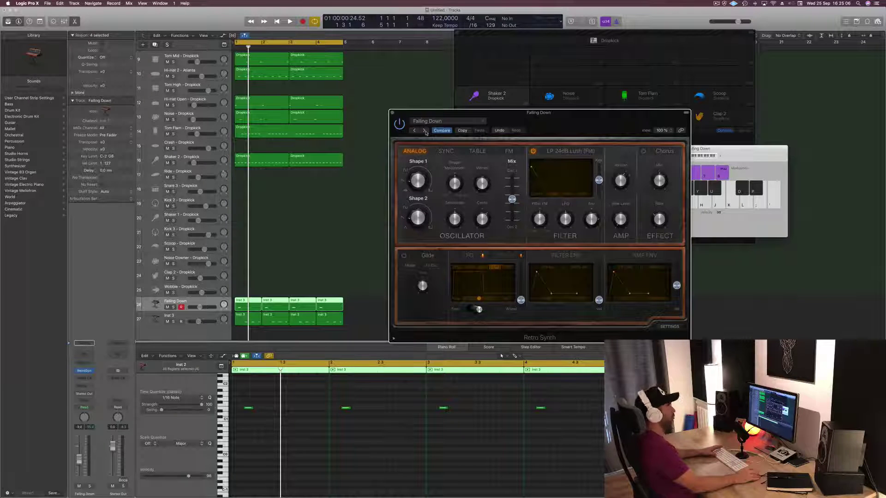
left_click(425, 132)
key("space")
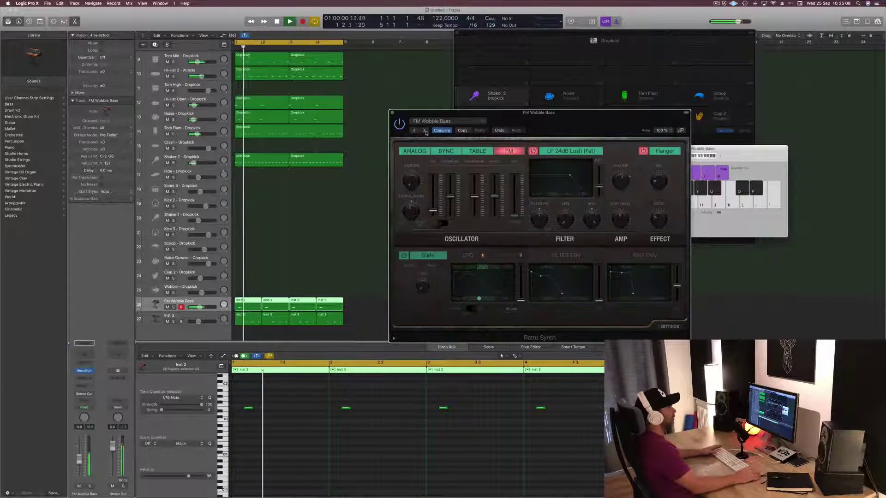
Step: Audition the Heavy Punch Bass preset and load Hollowed Bass in the Retro Synth while the loop plays
left_click(425, 131)
key("space")
key("space")
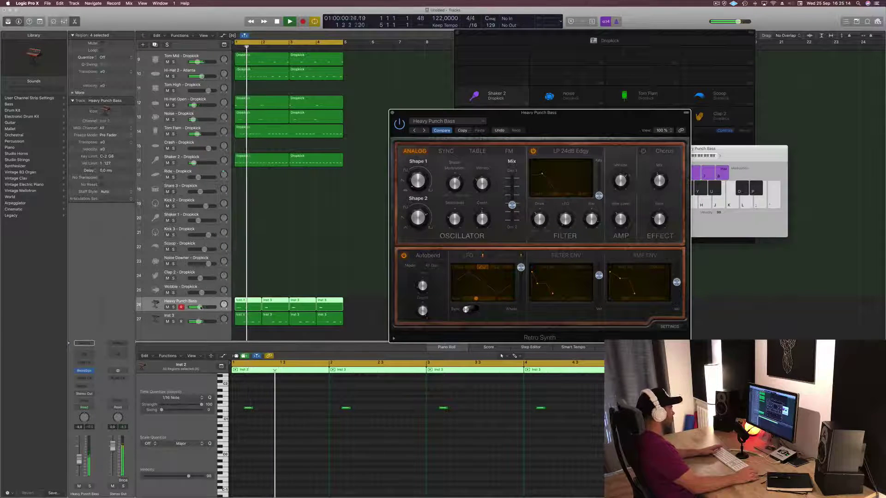
left_click(424, 131)
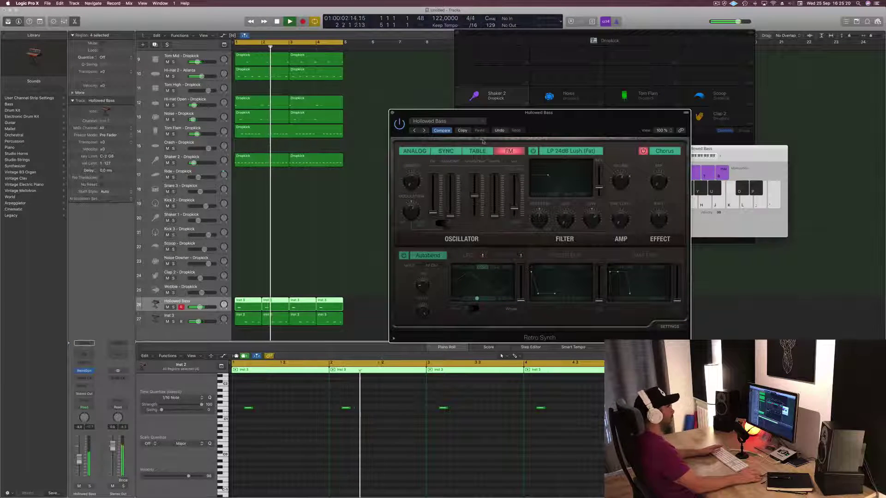
Step: Compare the Analog, Sync and Table oscillator types on the Hollowed Bass preset and return to FM
left_click(414, 151)
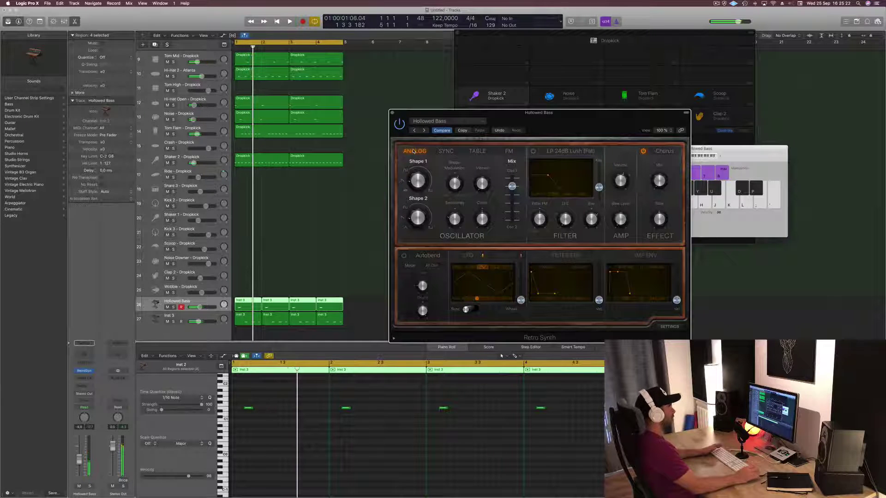
left_click(446, 151)
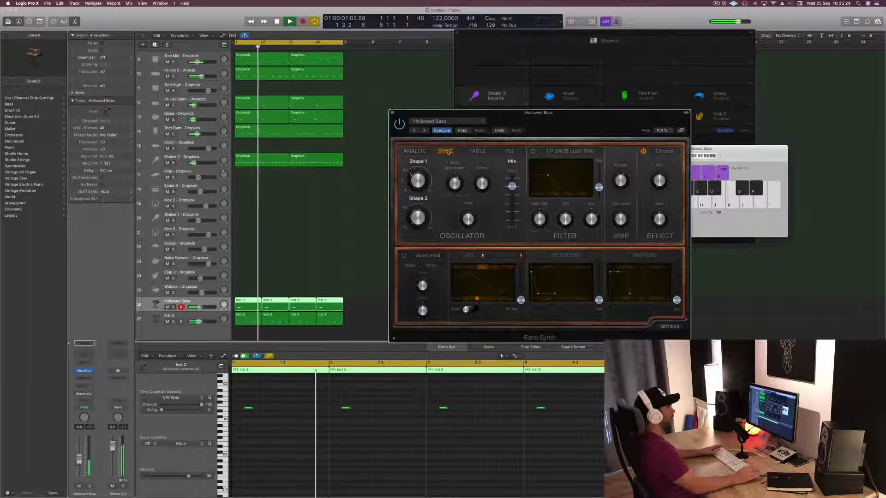
left_click(479, 151)
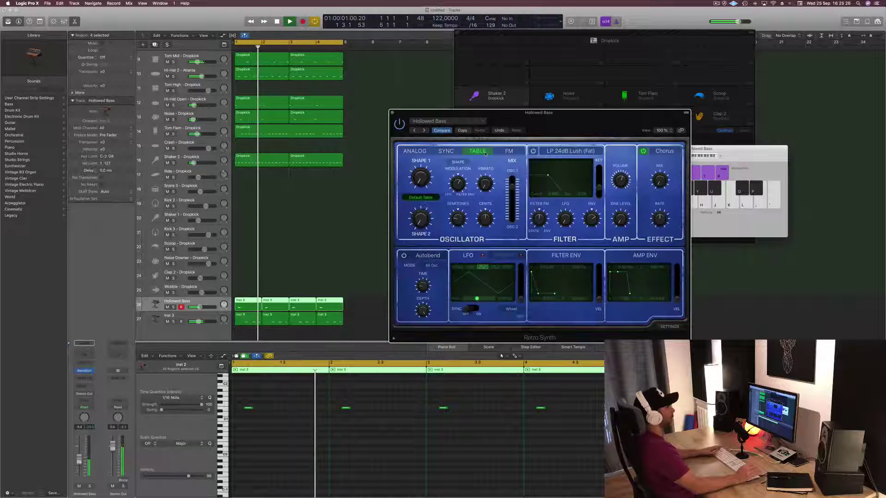
left_click(507, 152)
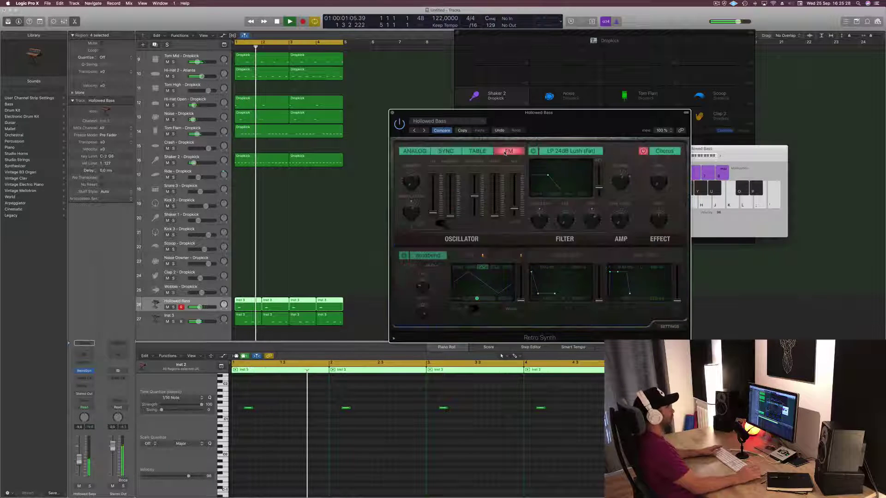
Step: Close the Retro Synth, lengthen all four Hollowed Bass notes in the Piano Roll and play the loop
left_click_drag(524, 144, 498, 140)
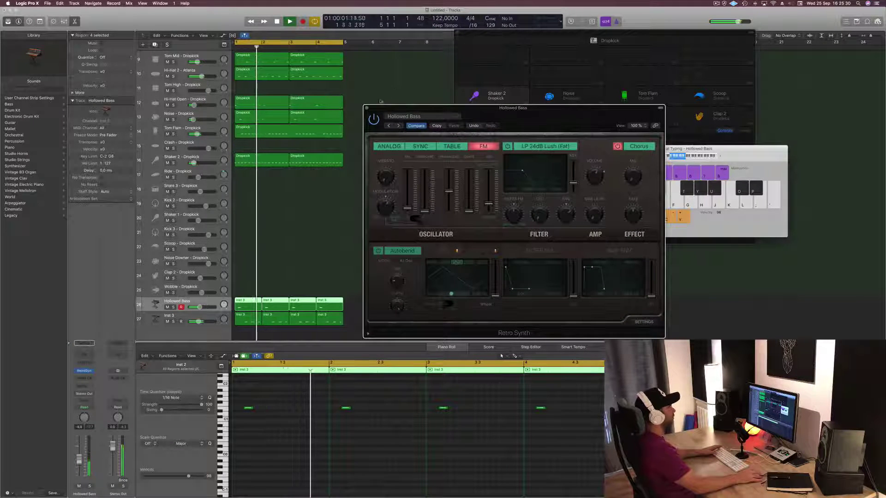
left_click(367, 108)
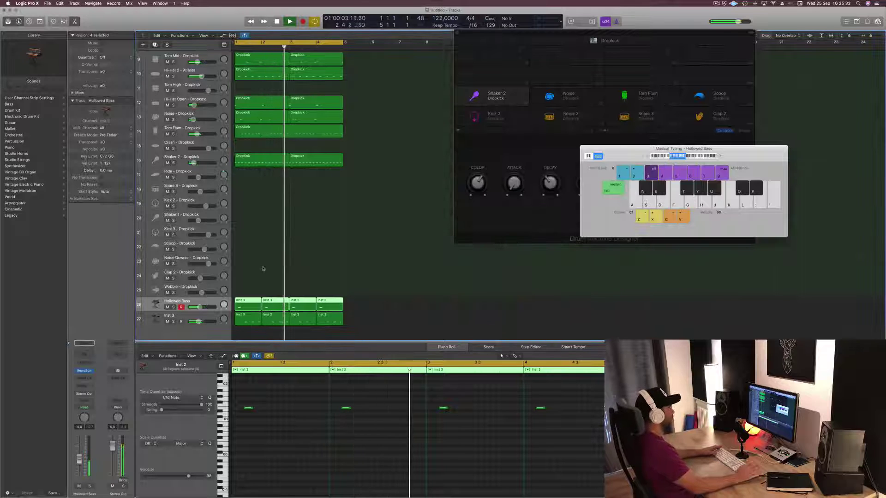
key("space")
left_click_drag(241, 396, 554, 409)
key("space")
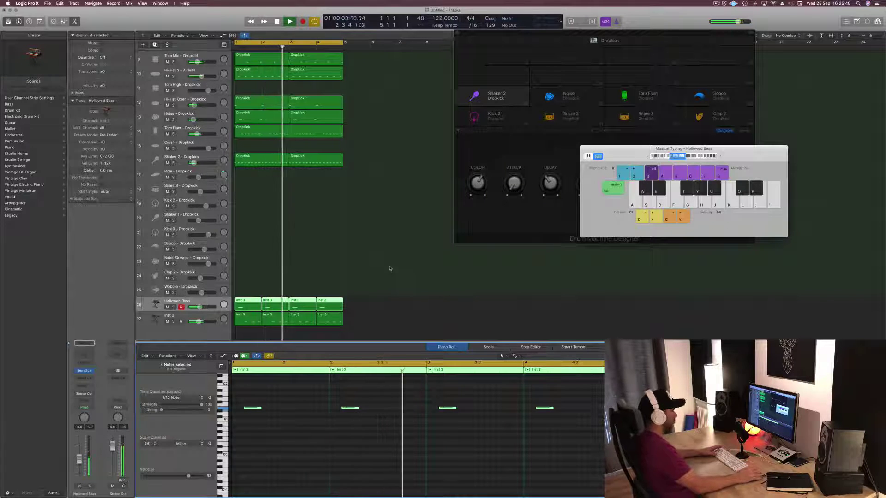
Step: Close the Drum Machine Designer, move the Musical Typing keyboard away from the regions and stop playback
left_click_drag(578, 33, 591, 35)
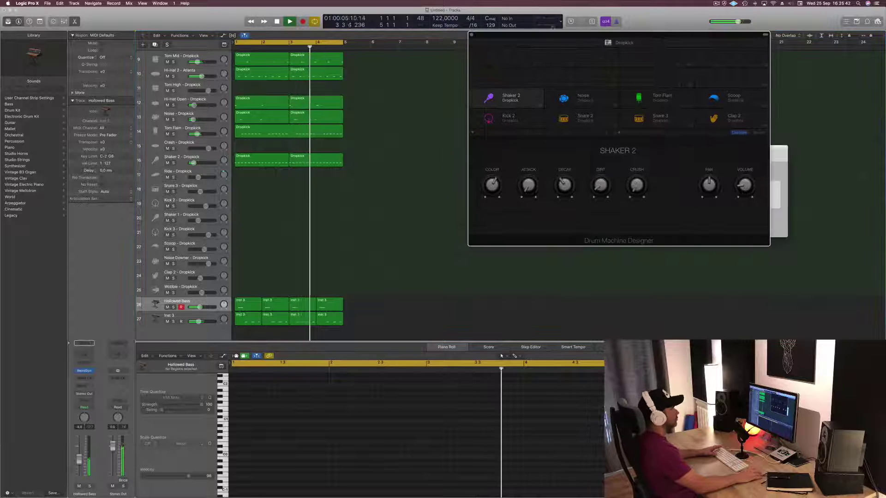
key("super+w")
key("super+k")
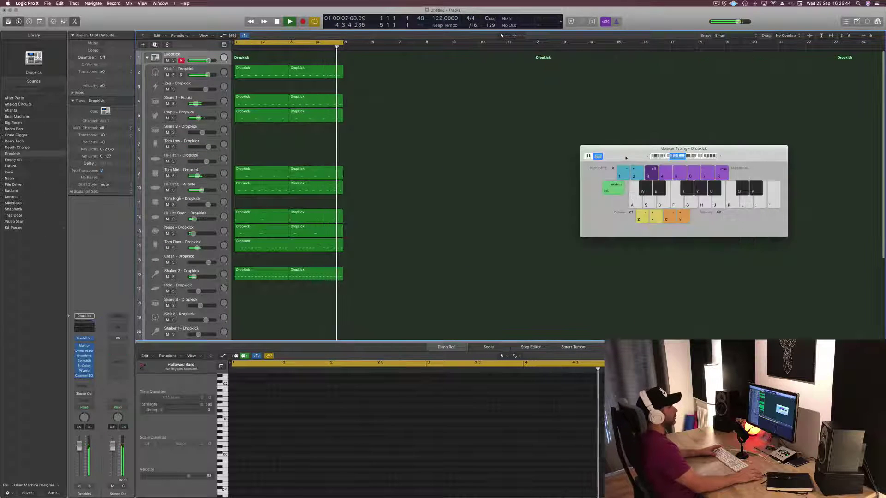
left_click_drag(626, 157, 648, 94)
key("space")
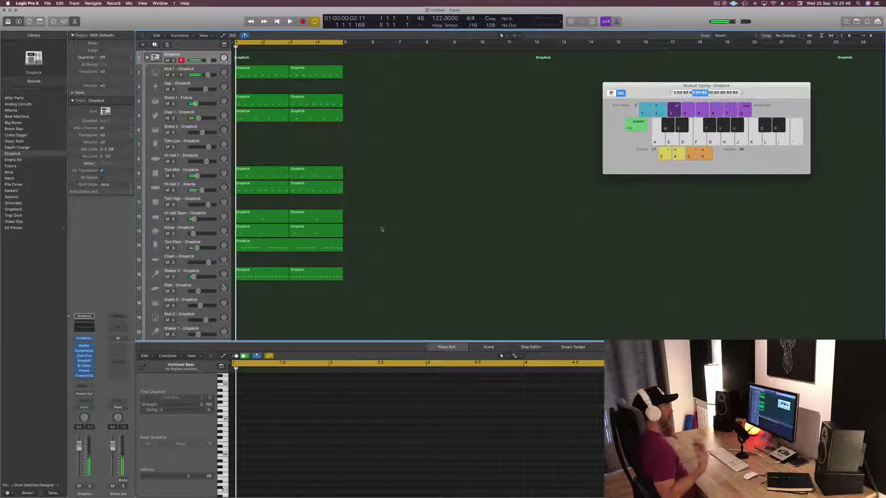
Step: Copy all drum and bass regions from bars 1–4 to bars 5–8, select all regions and close the Musical Typing keyboard
scroll(397, 201, "down", 3)
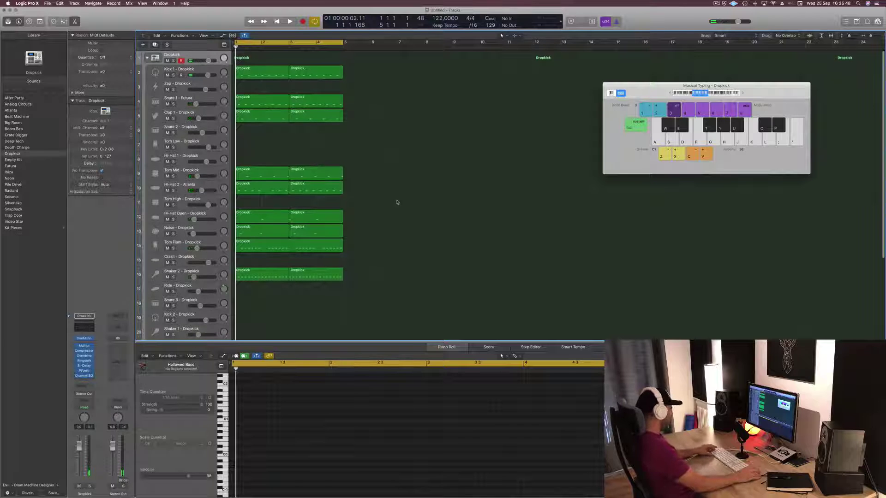
scroll(397, 201, "down", 3)
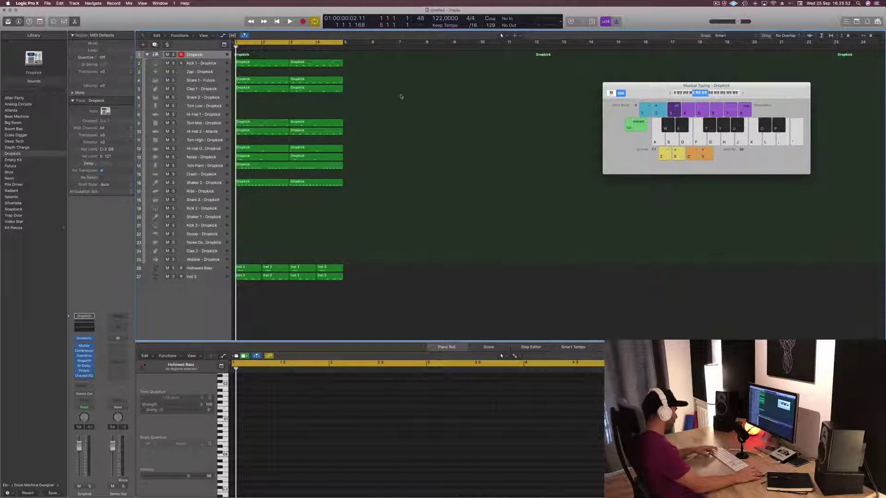
key("super+a")
left_click_drag(255, 65, 365, 69)
key("super+a")
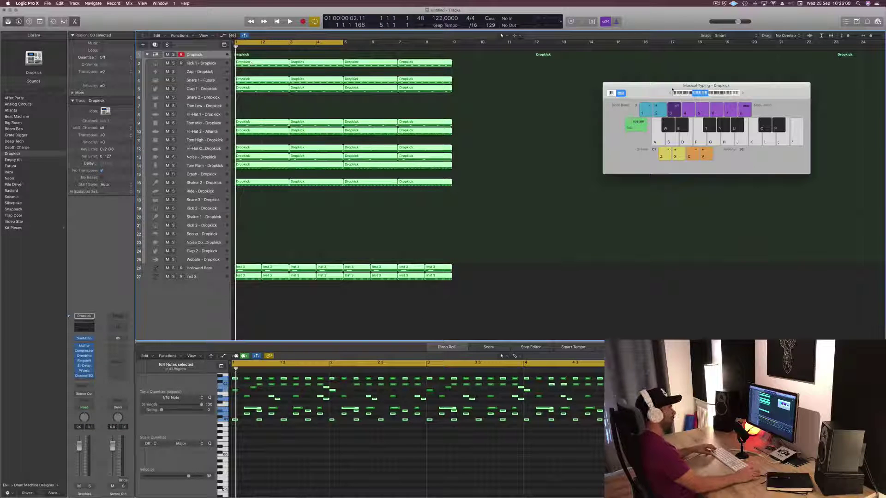
left_click_drag(678, 90, 587, 126)
key("super+k")
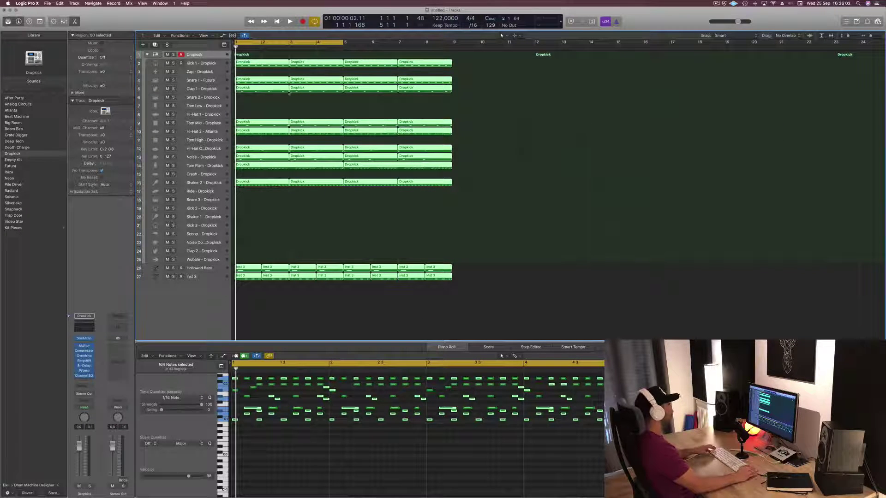
Step: Show the secondary ruler, extend the cycle range through bar 8 and play part of the arrangement
left_click(207, 36)
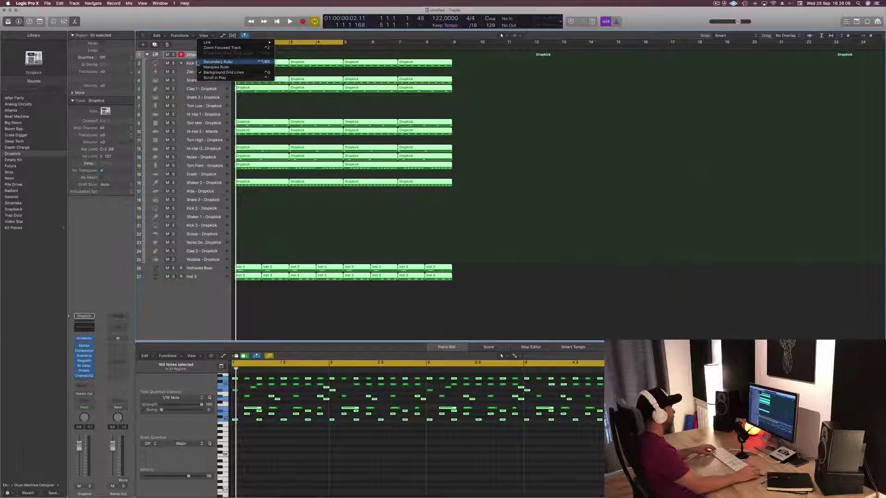
left_click(218, 62)
left_click_drag(355, 48, 453, 58)
key("space")
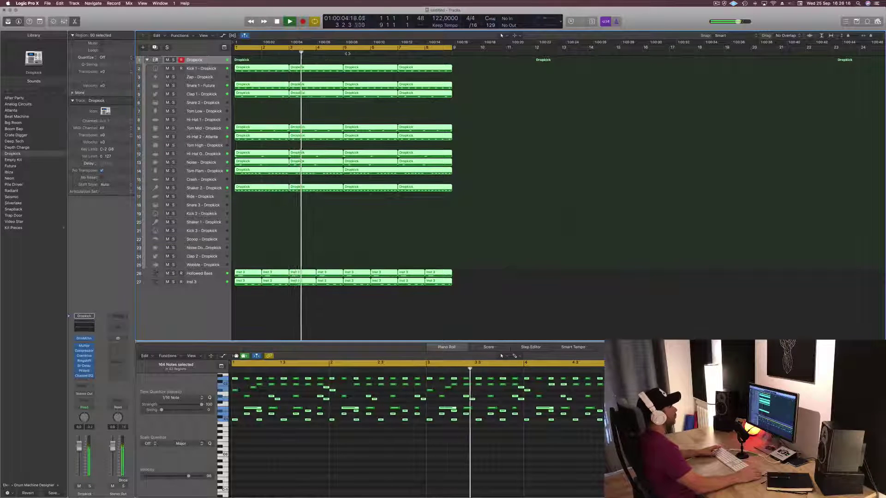
key("space")
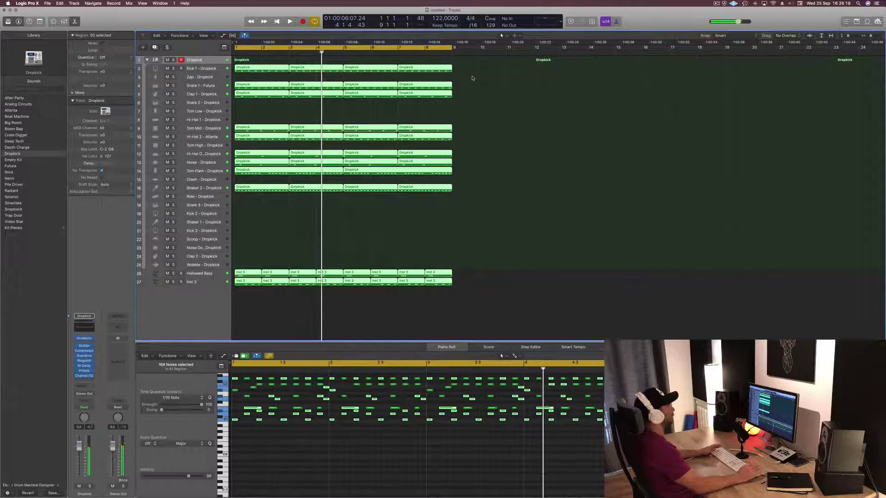
Step: During playback, repeat all selected regions once to fill bars 9–16, deselect them and extend the cycle range to bar 17
left_click(464, 60, "ctrl+alt")
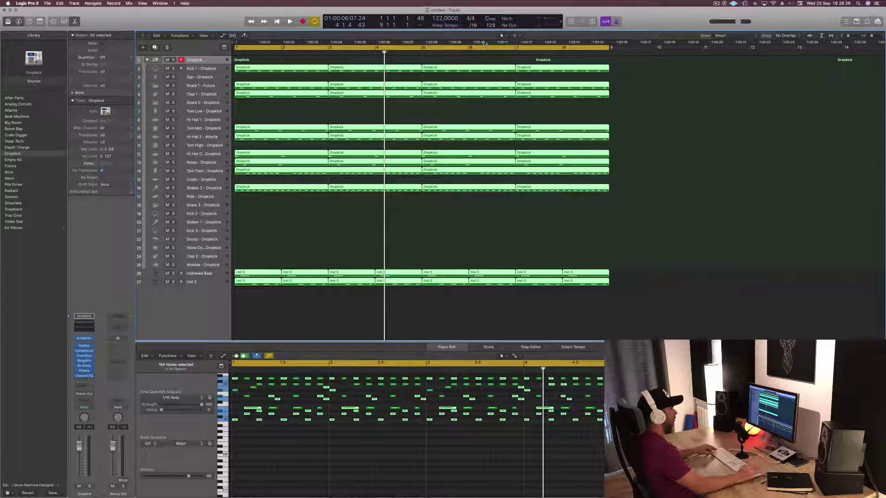
key("space")
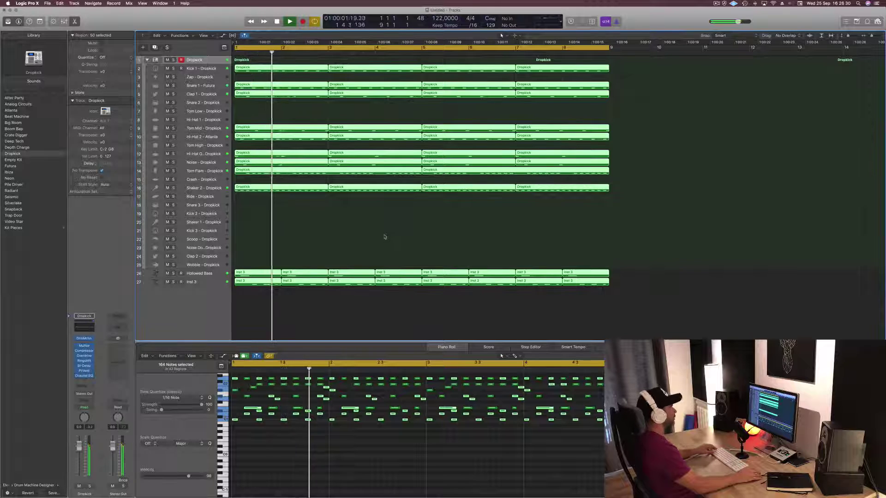
key("super+Left")
key("super+Left")
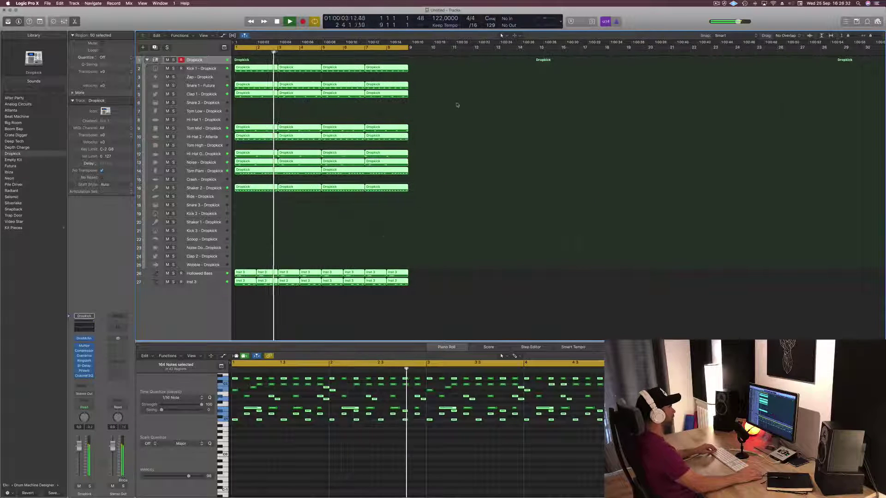
key("super+Left")
key("super+Left")
key("super+Left")
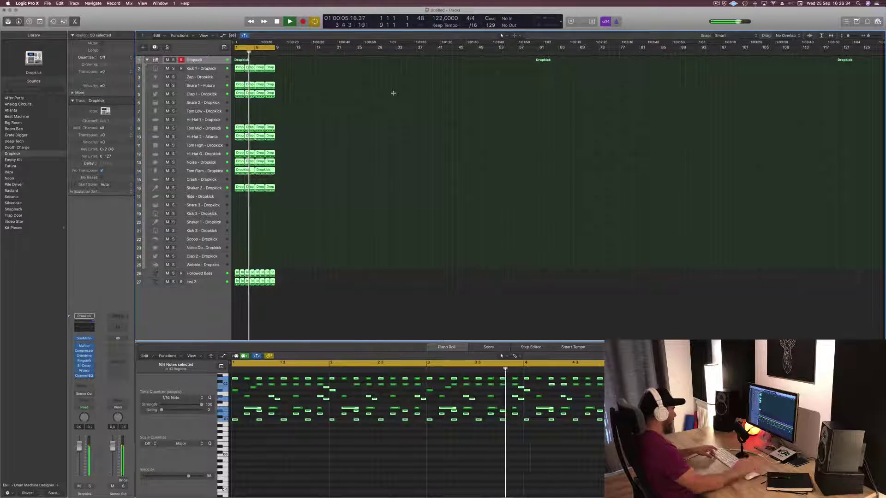
key("super+r")
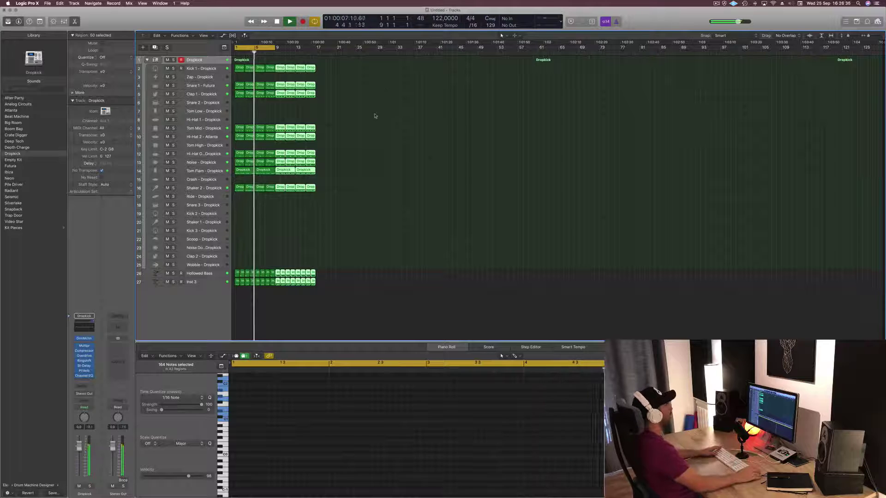
left_click(375, 116)
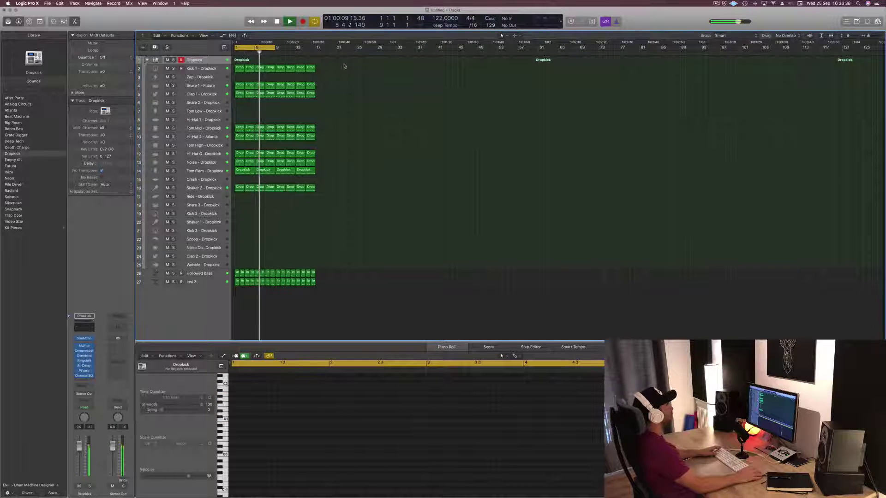
left_click_drag(276, 48, 315, 54)
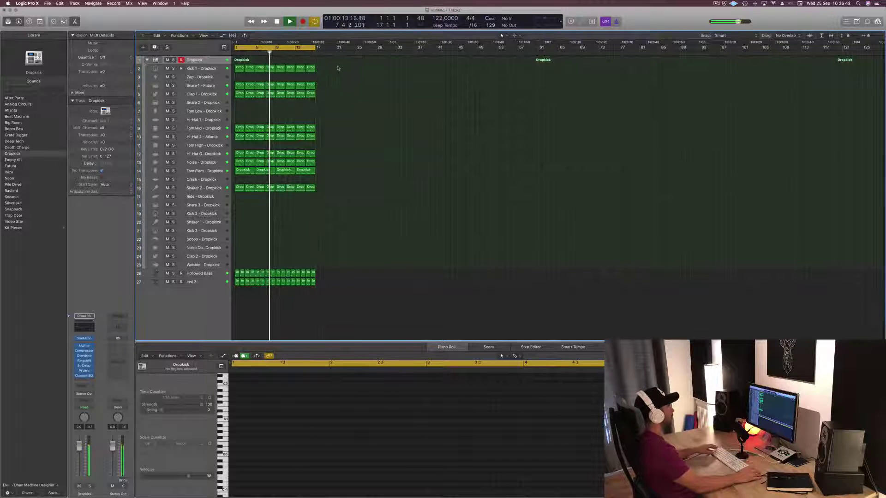
Step: Select all regions, repeat them three times to fill bars 17–64, and extend the cycle range to bar 65
key("super+a")
key("super+r")
key("super+r")
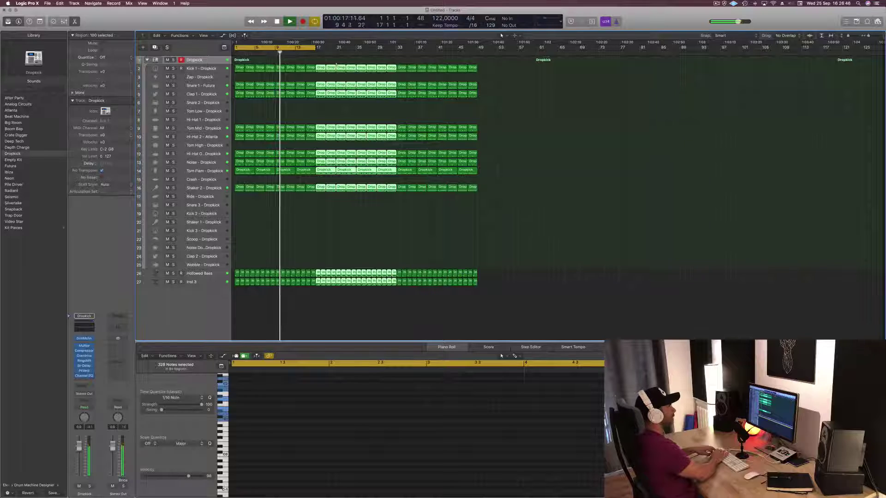
key("super+r")
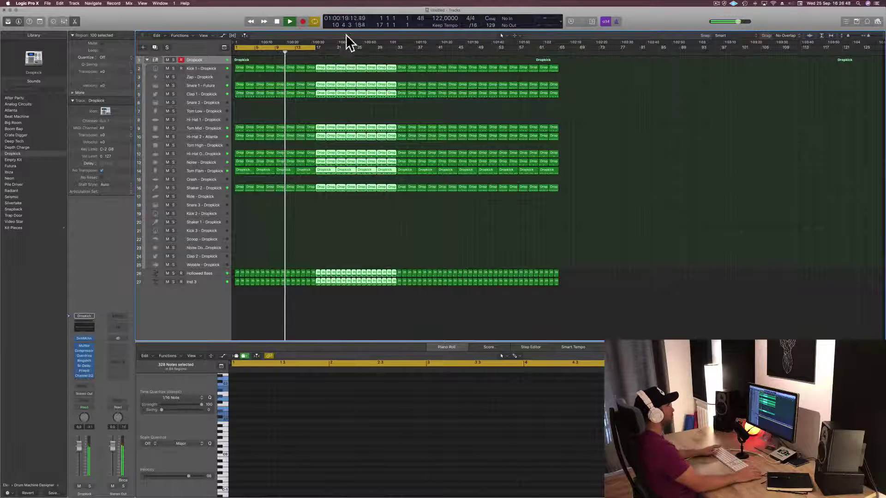
left_click_drag(313, 47, 561, 47)
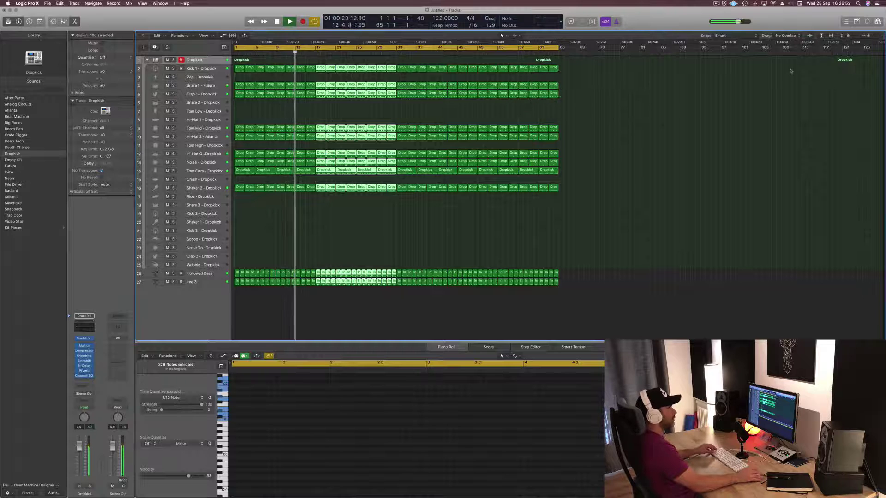
scroll(797, 72, "right", 1)
scroll(797, 72, "left", 1)
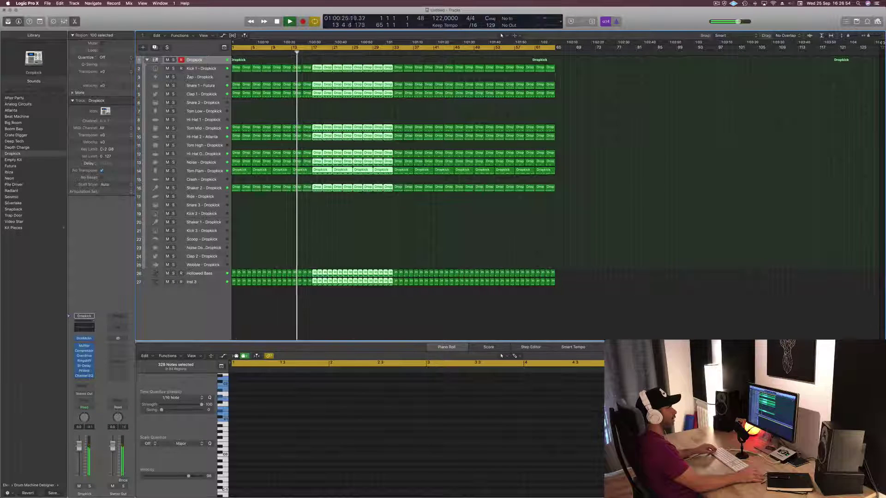
Step: Shorten the project to end at bar 66, deselect all regions and play the arrangement from the start
key("space")
left_click_drag(699, 72, 492, 74)
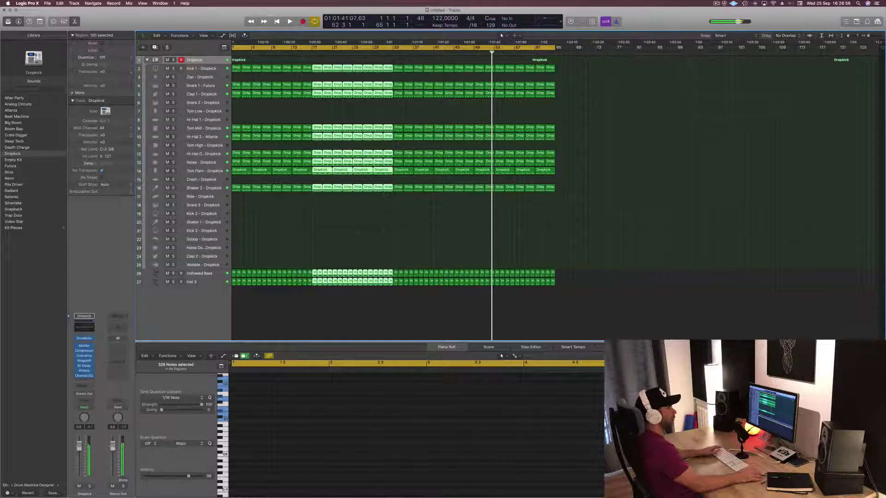
left_click_drag(881, 43, 561, 84)
key("space")
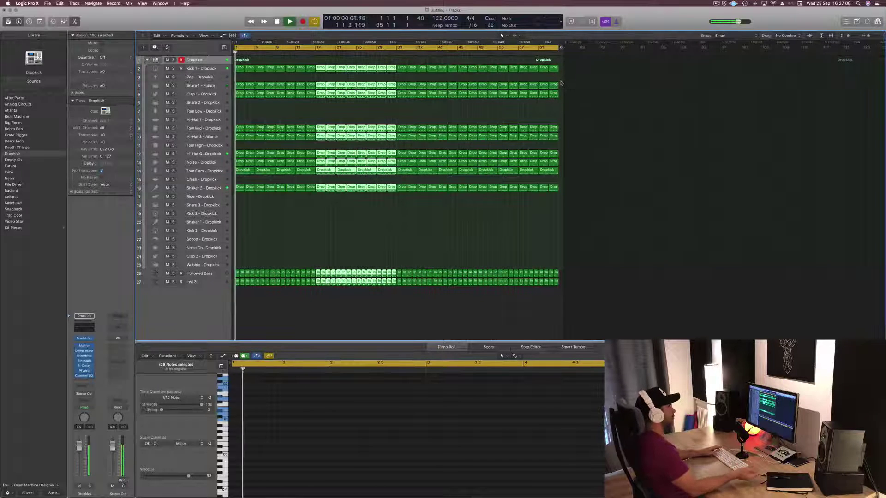
left_click(350, 233)
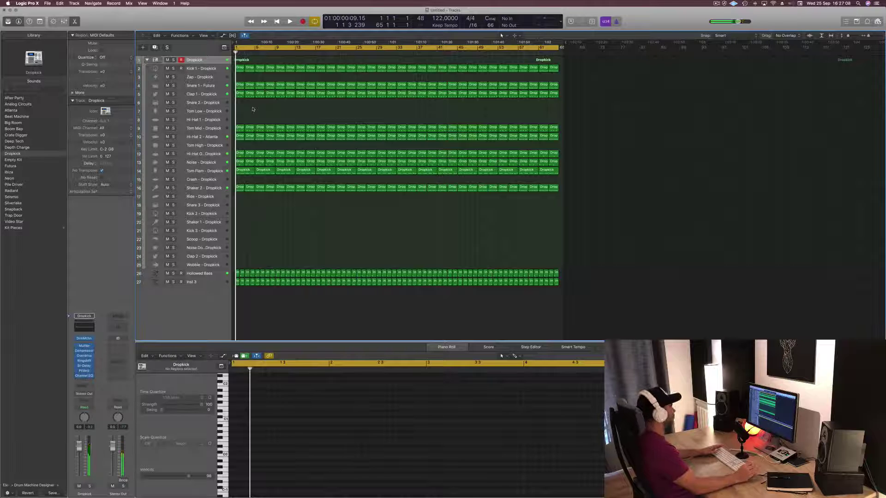
key("space")
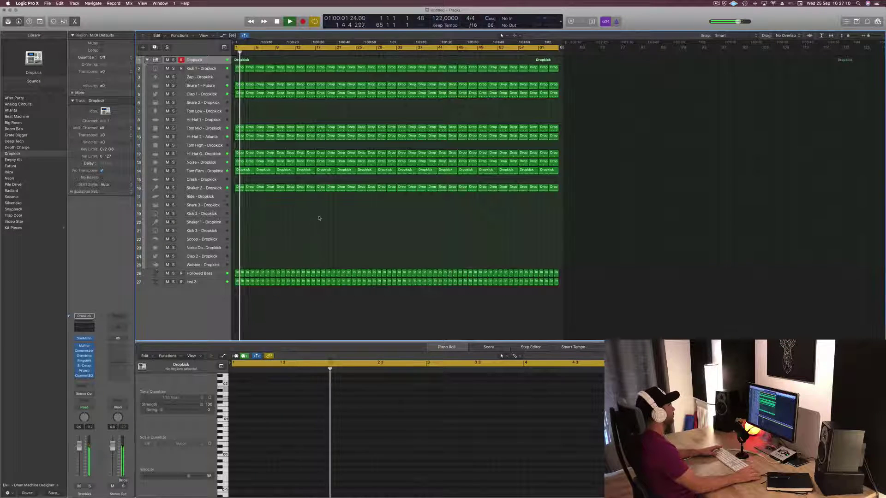
Step: Check the Hollowed Bass and Snare 1 - Futura tracks one after the other, playing the arrangement from the start
left_click(199, 273)
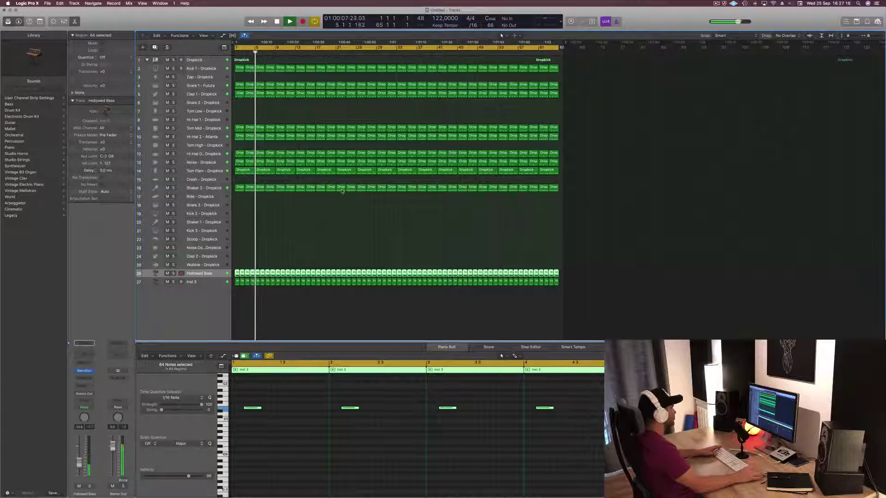
key("space")
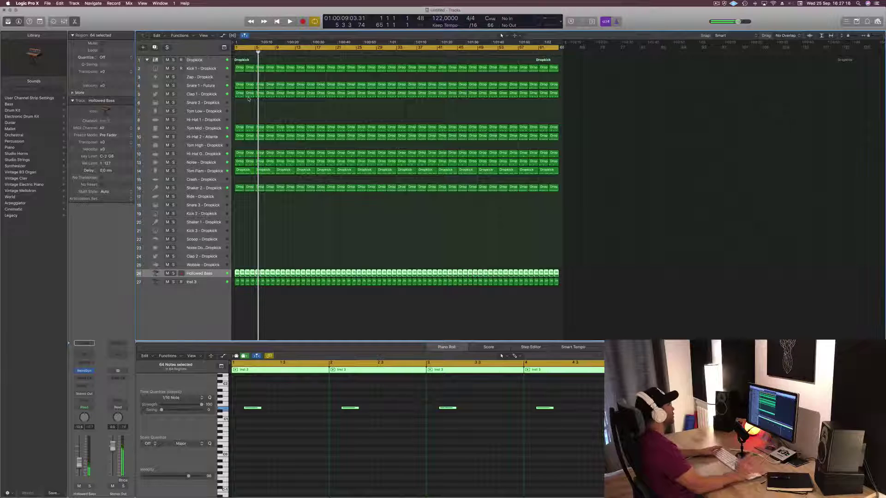
left_click(223, 87)
key("space")
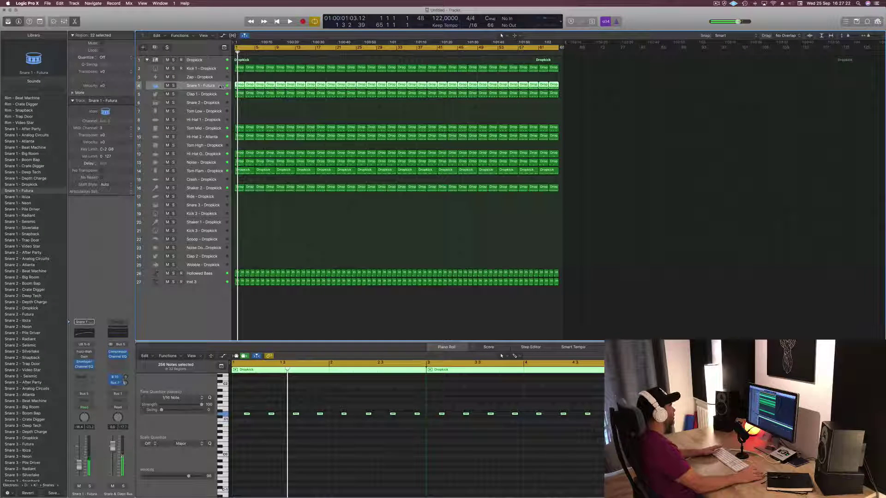
Step: Duplicate the Dropkick kit track and copy the first Snare 1 - Futura region to bar 1 of the new kit's matching track
left_click(206, 60)
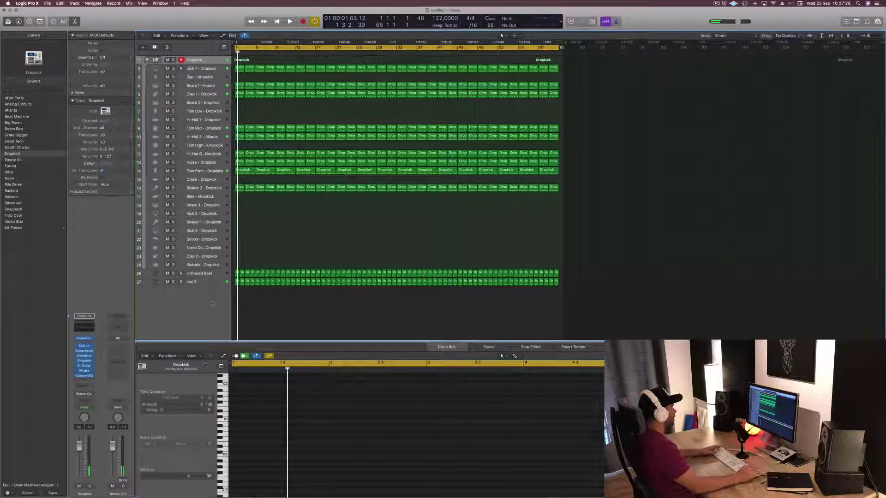
key("super+d")
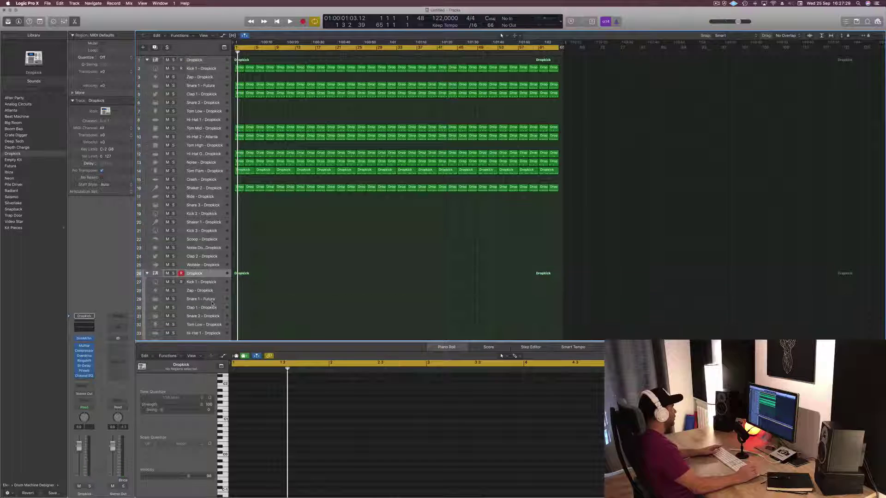
left_click(239, 85)
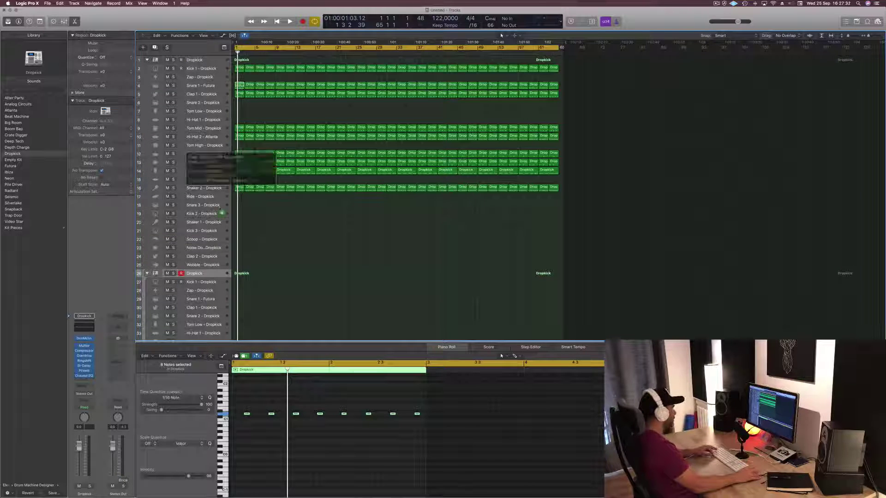
left_click_drag(212, 314, 241, 309)
Step: Copy the new snare region's eight notes an eighth note earlier, starting at bar 1, and play back the result
left_click_drag(240, 406, 445, 451)
left_click_drag(247, 415, 234, 415)
key("space")
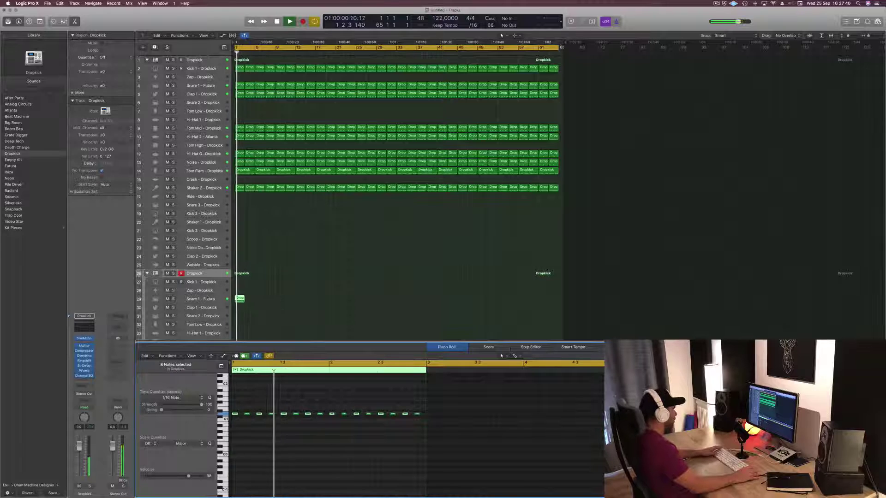
left_click(240, 299)
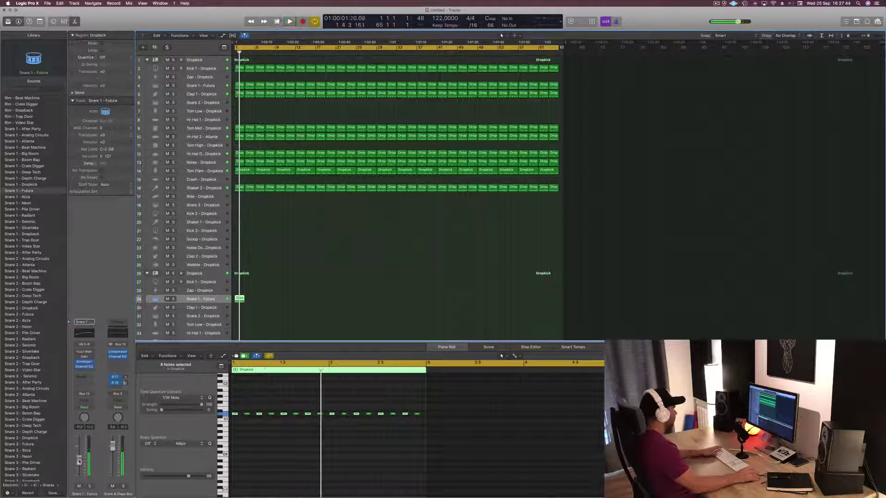
key("space")
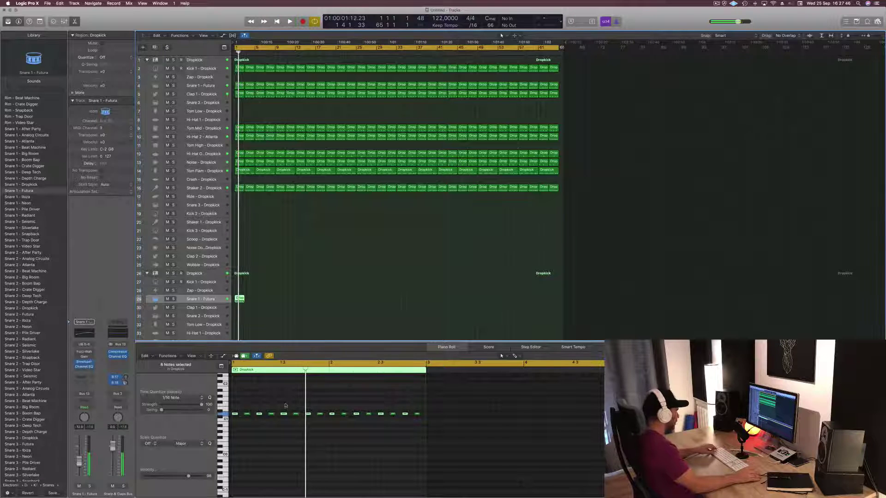
Step: Move the third note of the Snare 1 - Futura region slightly later in the piano roll and play the result
left_click(273, 407)
key("space")
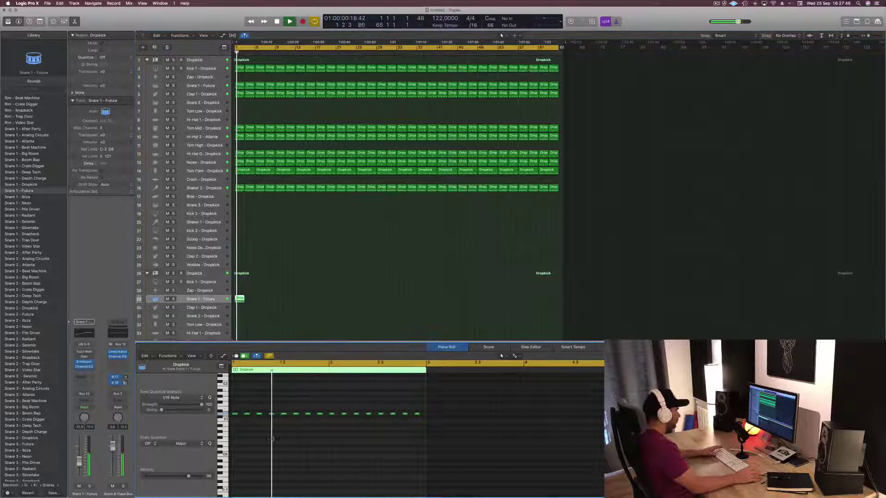
scroll(307, 408, "up", 5)
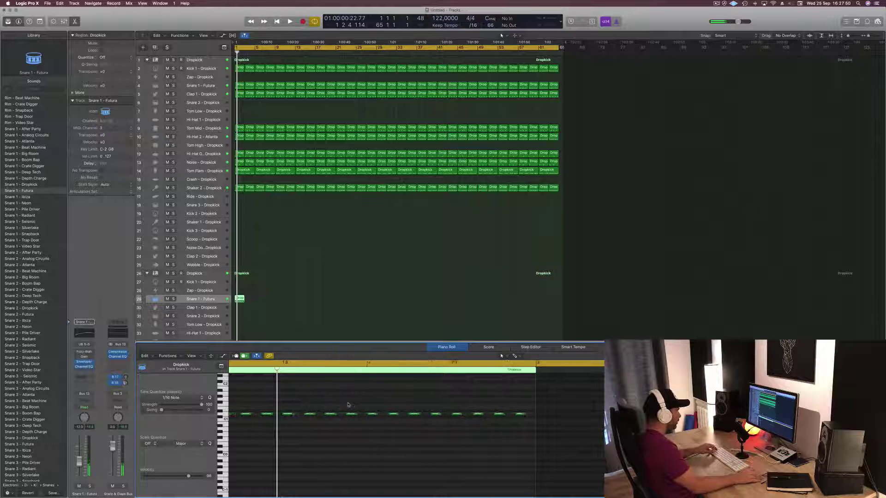
key("Return")
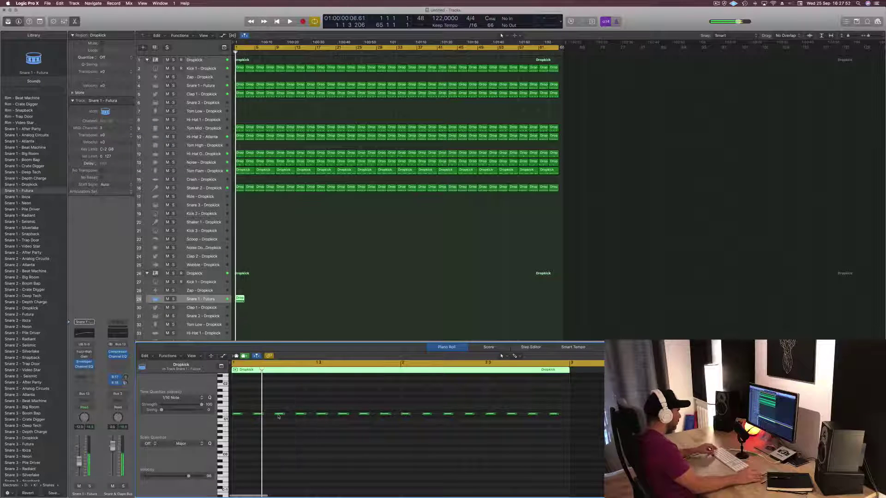
left_click_drag(280, 416, 290, 417)
key("space")
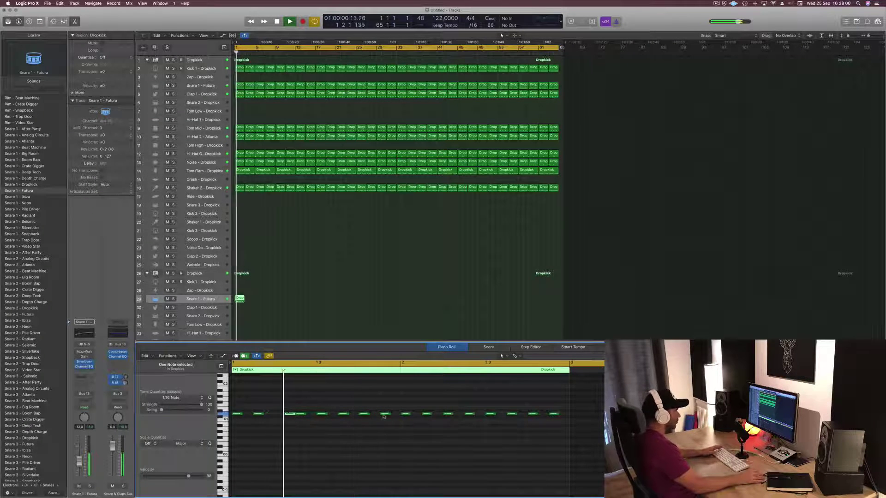
Step: Move the eighth snare note slightly earlier, close behind the seventh, and listen to the pattern
key("space")
left_click_drag(386, 414, 374, 416)
key("space")
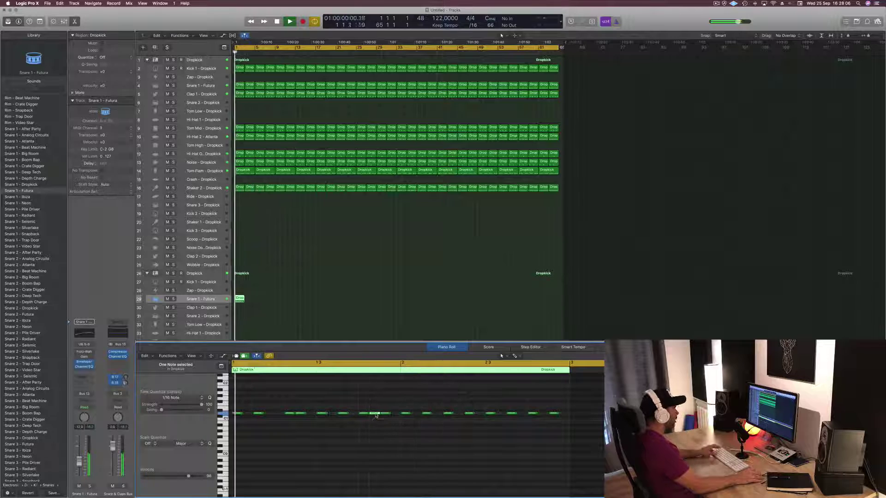
key("super+Left")
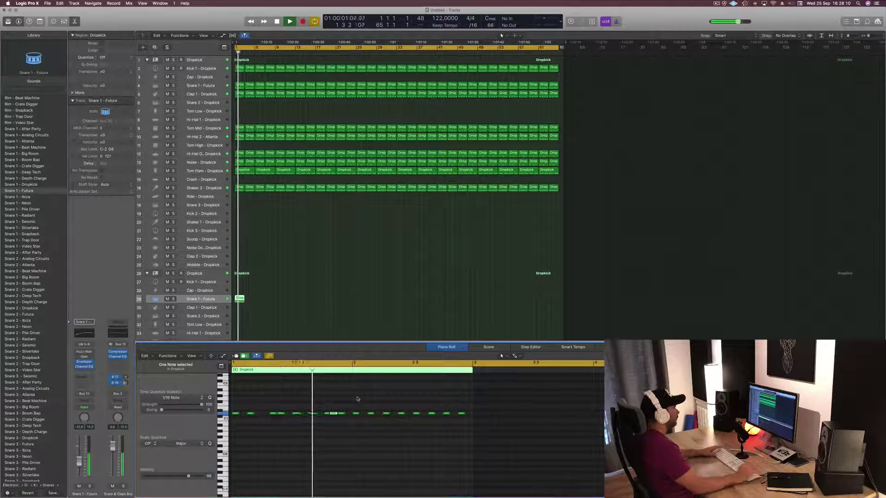
Step: Delete all the snare notes in the second bar of the region
left_click_drag(356, 397, 466, 427)
key("Delete")
key("space")
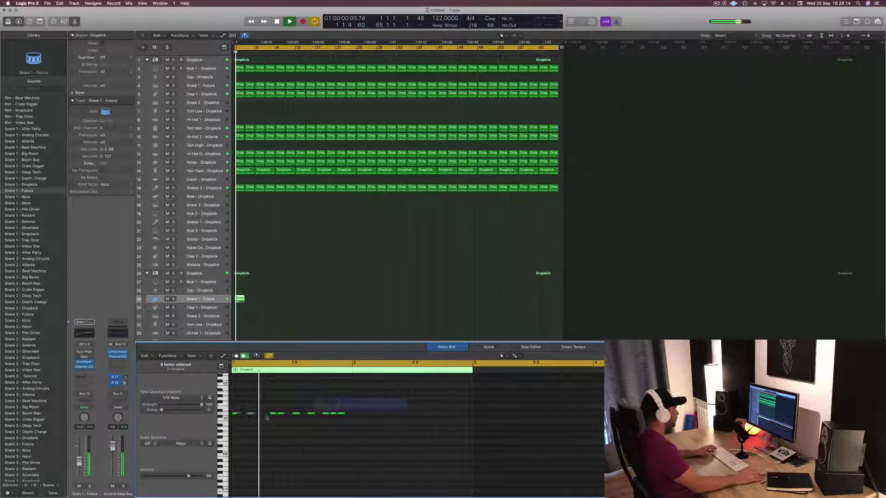
Step: Copy the first bar's snare notes into the second bar and play both bars
left_click(236, 414, "shift")
left_click_drag(235, 417, 358, 420)
key("space")
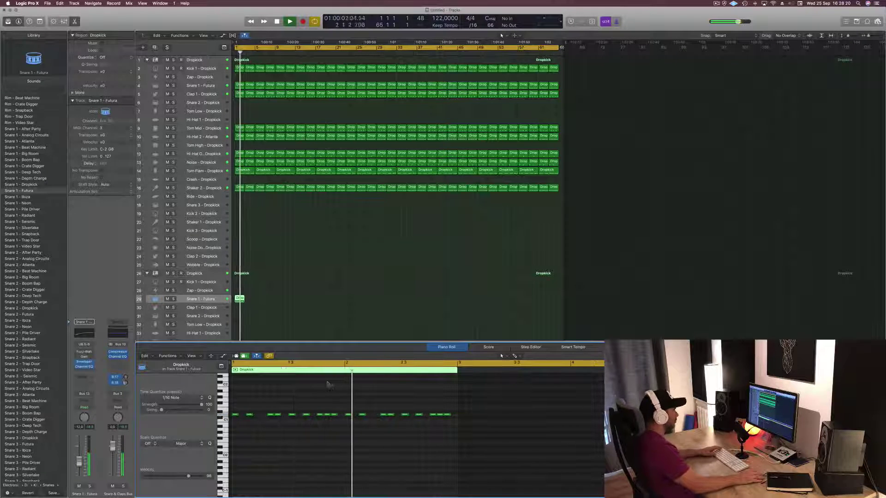
Step: Vary the second bar by copying its second note just ahead of the next pair and removing one note from the closing group
key("space")
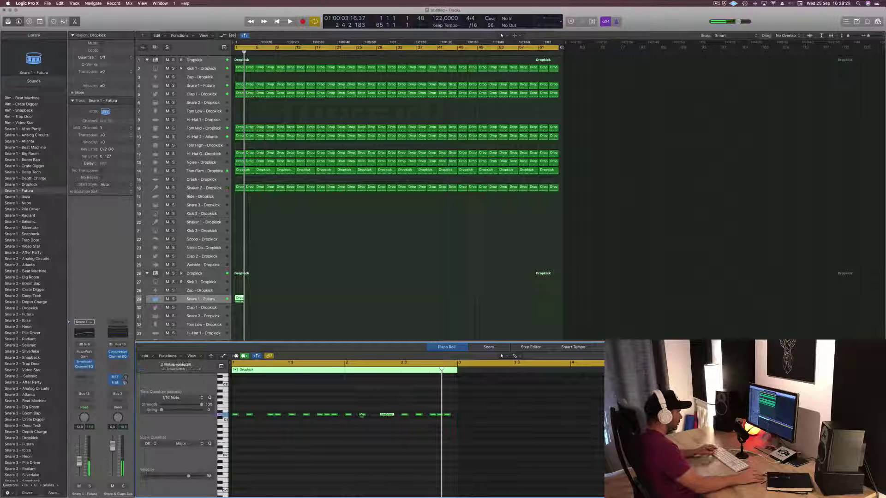
left_click_drag(363, 416, 377, 418)
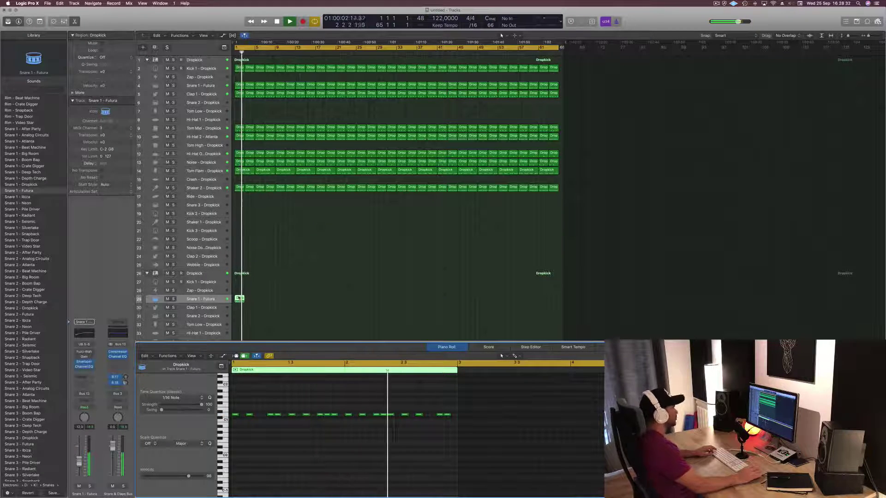
key("space")
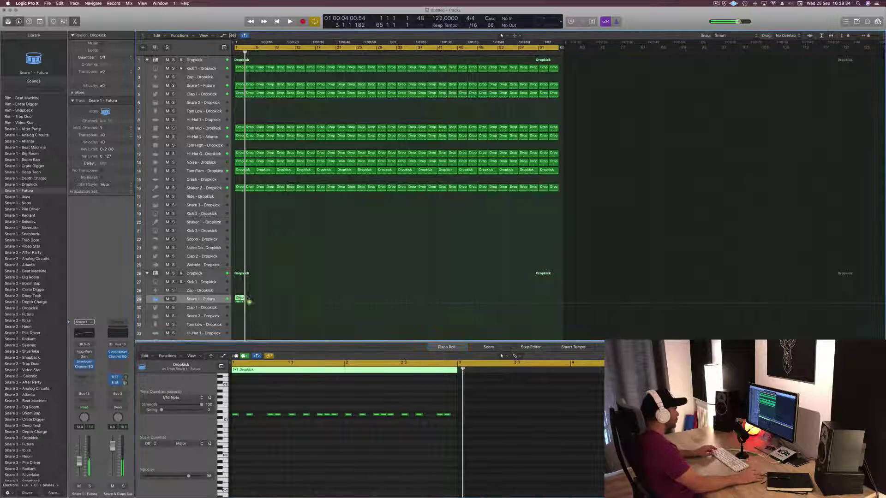
Step: Repeat the edited Snare 1 - Futura region until eight back-to-back regions fill the first 16 bars, and play from the start
key("super+r")
left_click_drag(256, 305, 280, 300)
key("Return")
key("space")
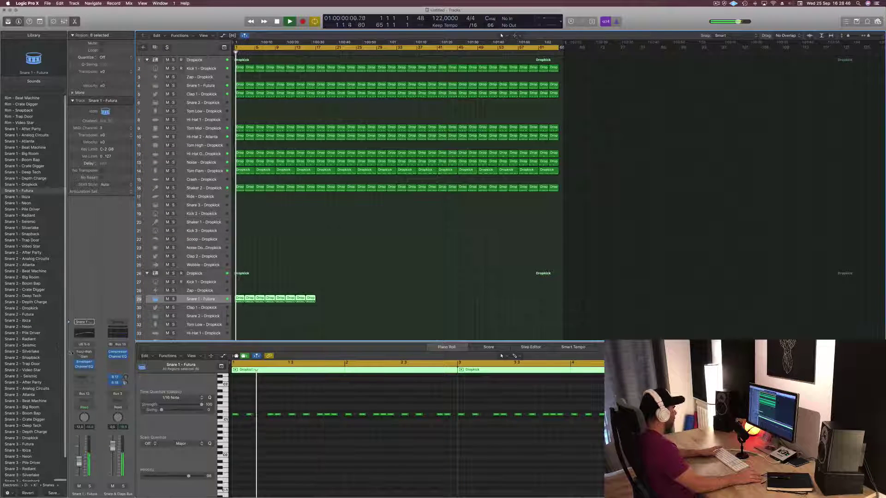
Step: Enable the Fuzz-Wah on the Snare 1 - Futura channel and replace its Gain plug-in with a stereo Compressor
left_click(84, 352)
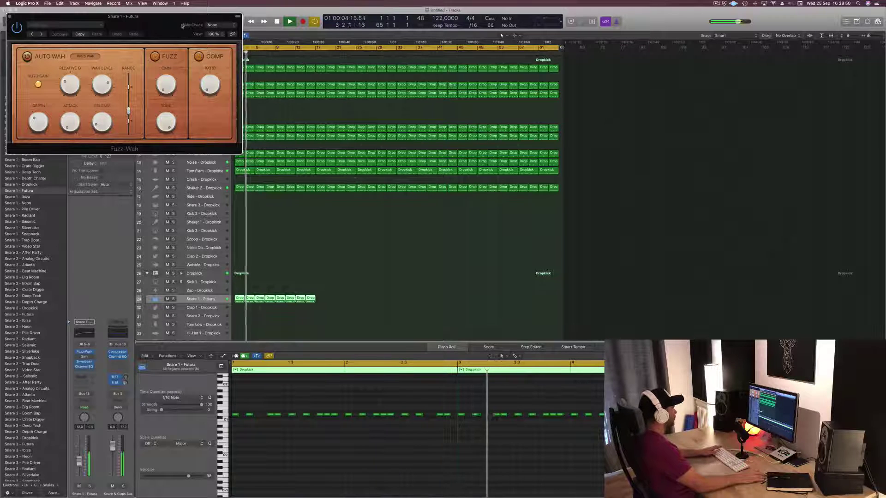
left_click_drag(175, 16, 709, 97)
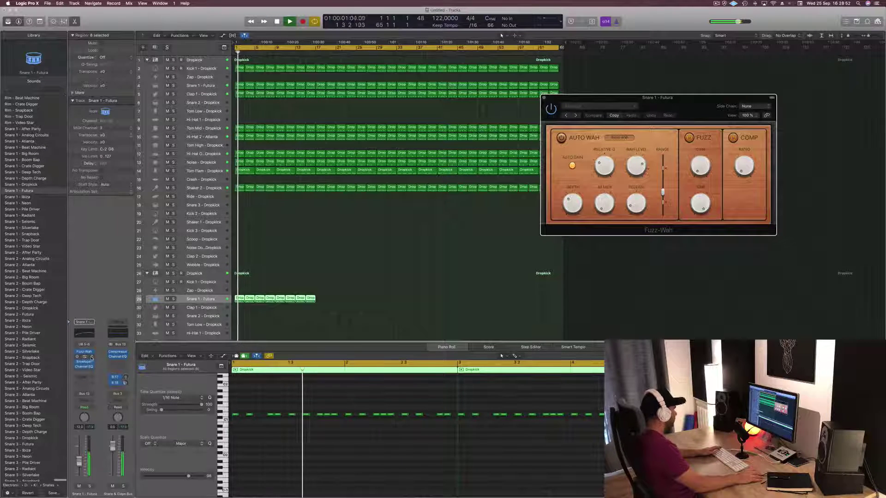
left_click(91, 357)
mouse_move(120, 390)
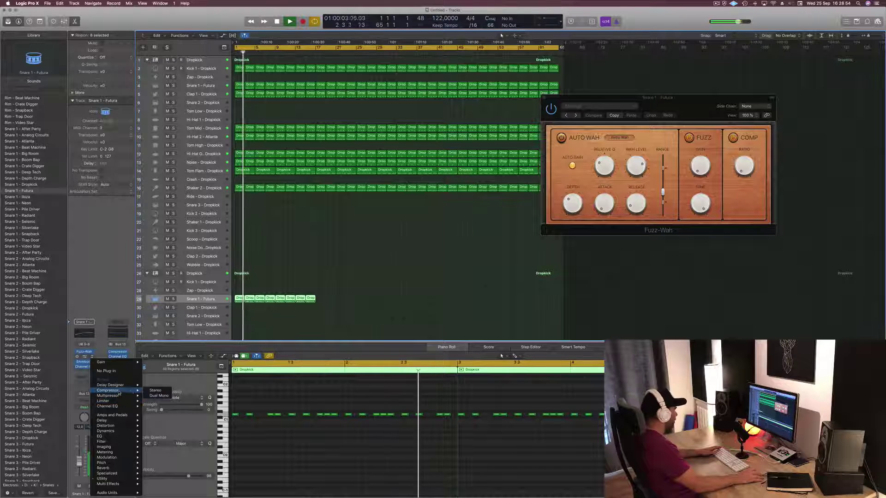
left_click(155, 391)
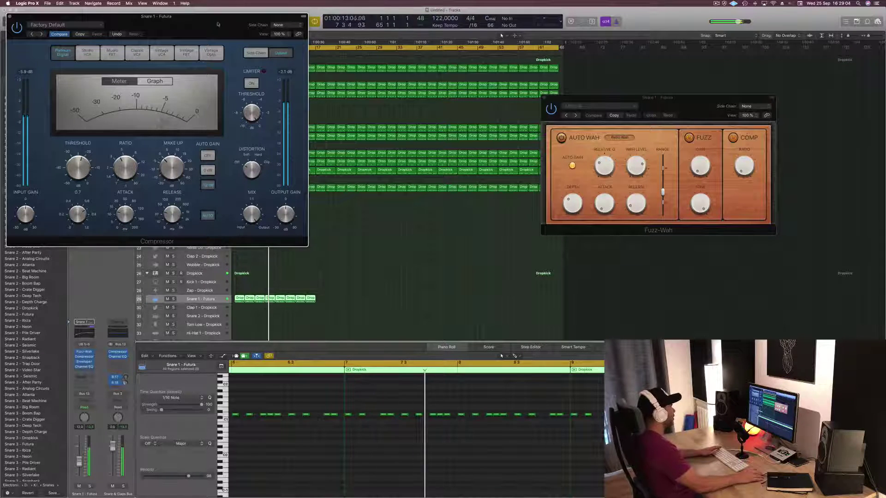
left_click_drag(218, 25, 508, 143)
left_click(300, 135)
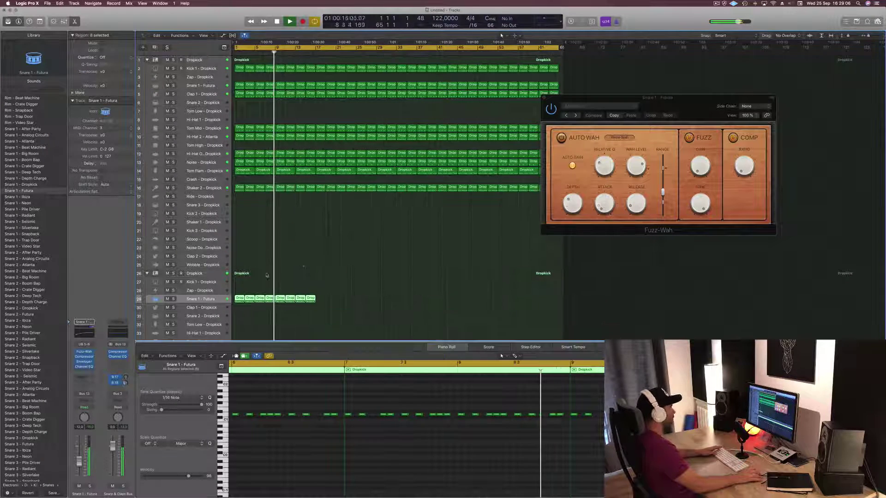
key("Return")
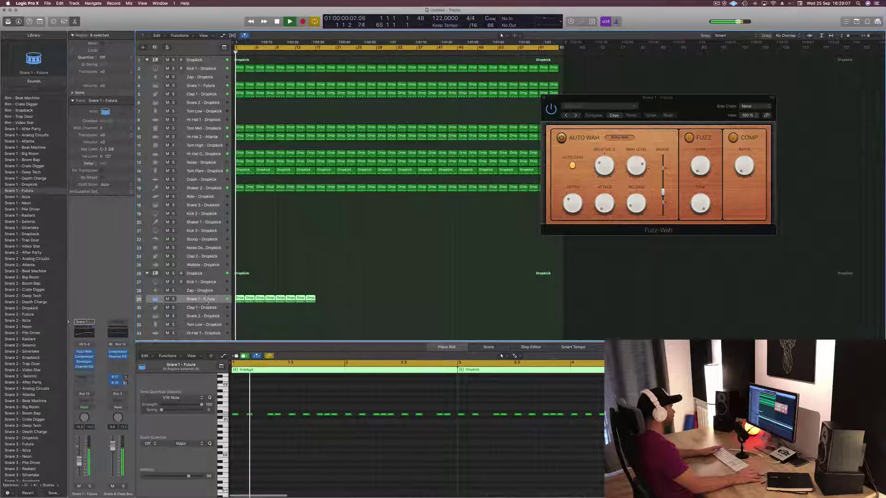
Step: In the snare's Channel EQ, turn on the analyzer and set a steeper low cut at about 200 Hz
left_click(84, 333)
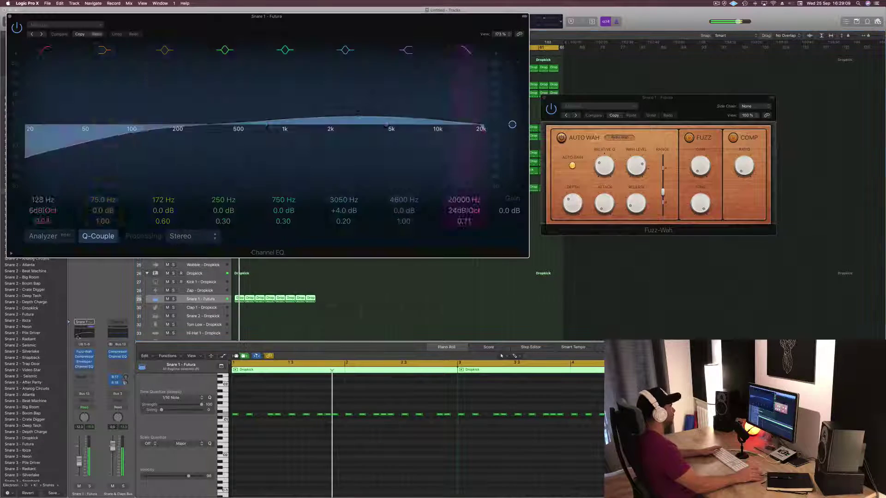
left_click(45, 237)
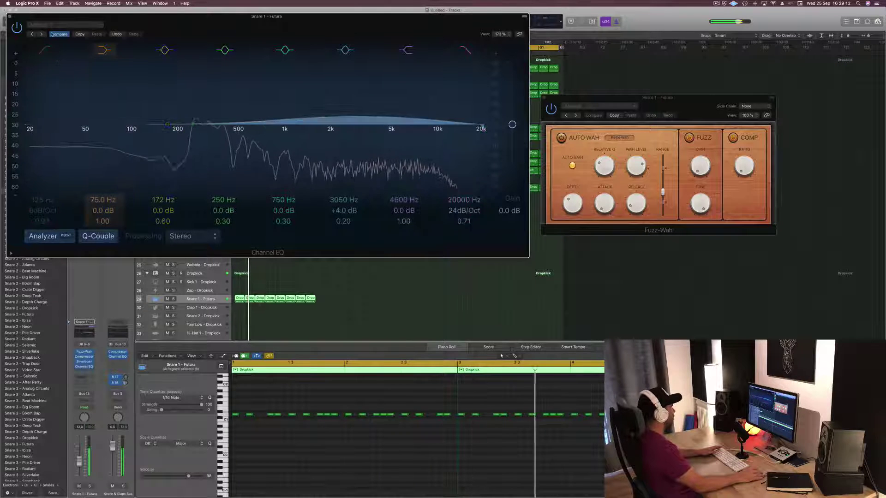
left_click(45, 50)
left_click_drag(48, 210, 48, 196)
left_click_drag(148, 131, 182, 132)
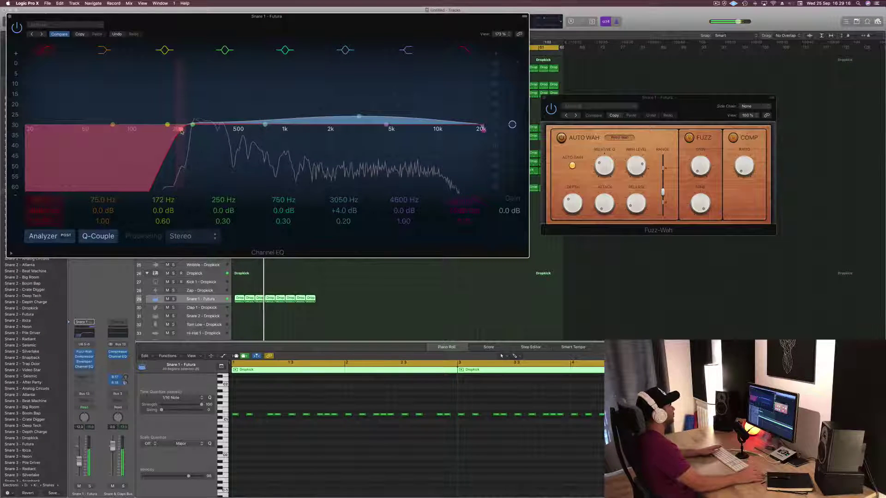
key("super+w")
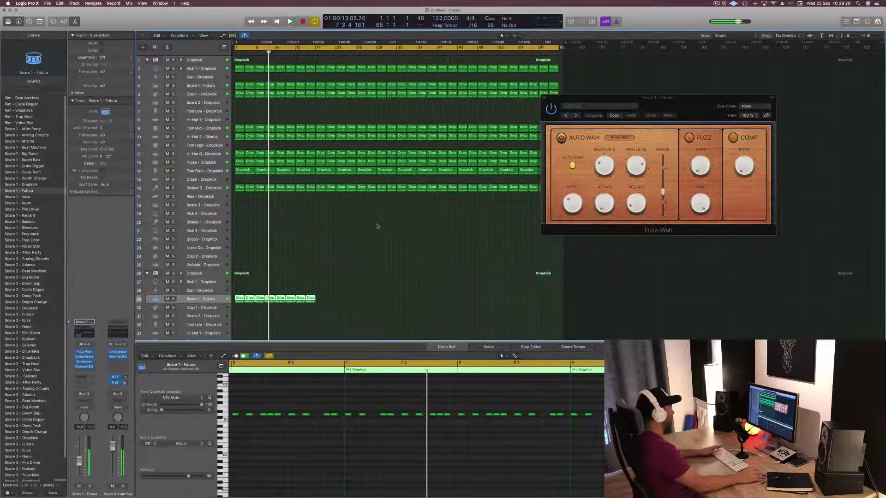
Step: Lower the Snare 1 - Futura channel volume to -14.8 dB and play from the start
left_click_drag(80, 462, 80, 467)
key("Return")
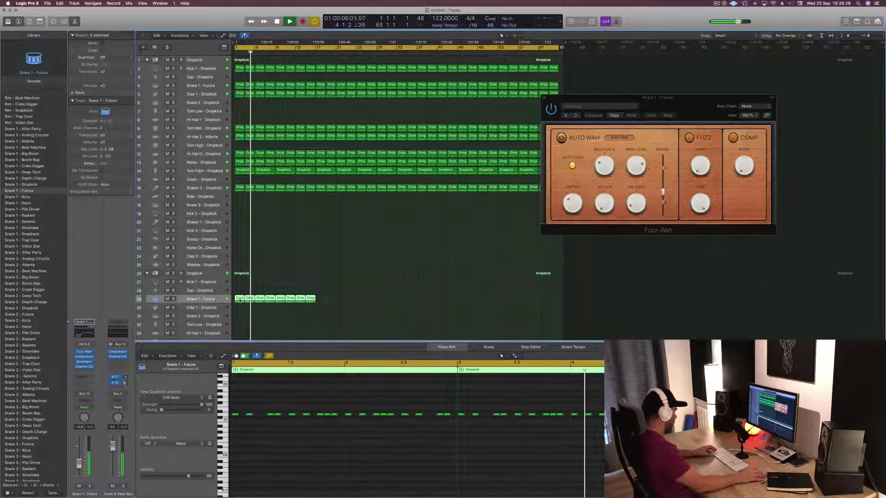
Step: Copy the Snare 1 - Futura regions along their track up to bar 65 and move the Fuzz-Wah window clear of the arrangement
left_click_drag(240, 300, 446, 302)
left_click(201, 299)
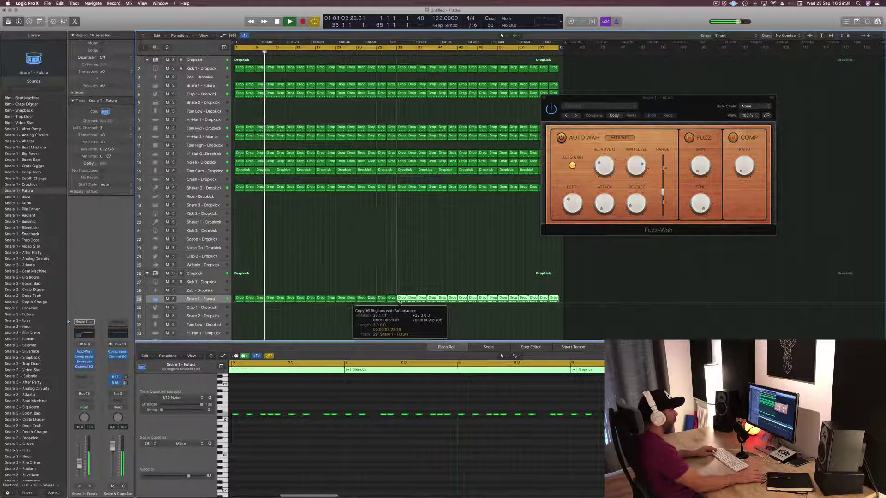
left_click(293, 232)
left_click_drag(600, 97, 695, 34)
left_click(368, 240)
scroll(351, 239, "up", 1)
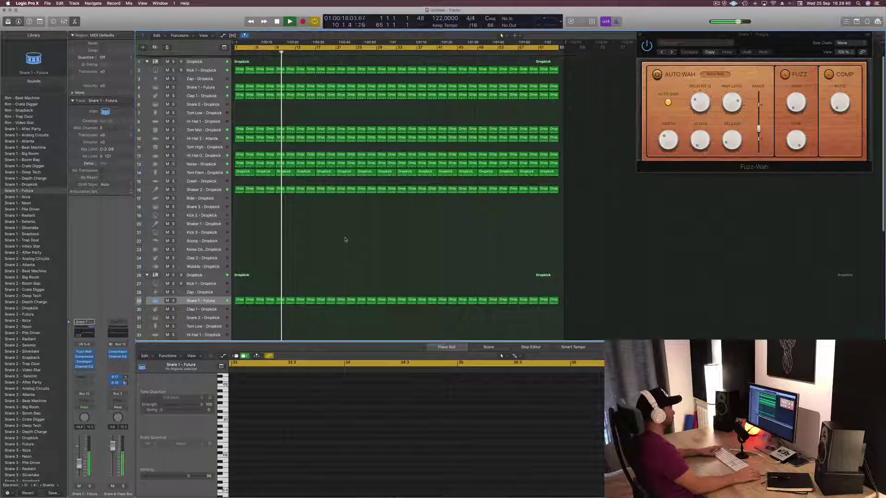
Step: Save the project as "20 years"
key("super+s")
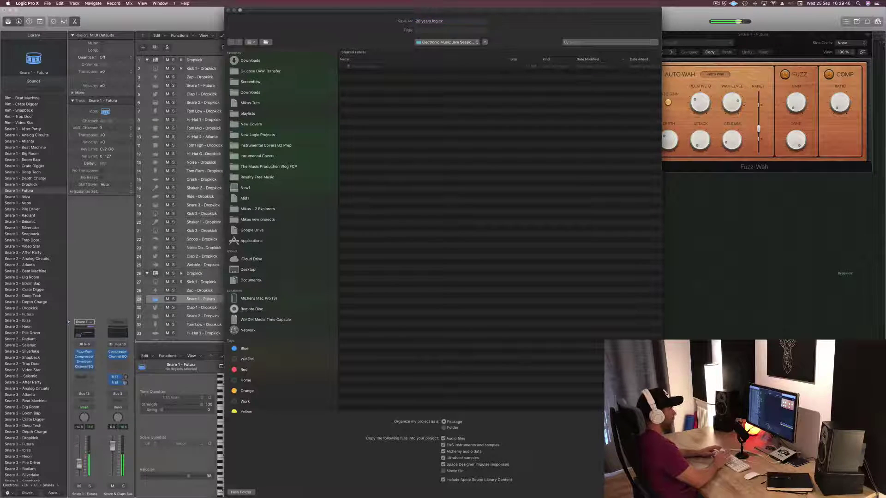
key("Return")
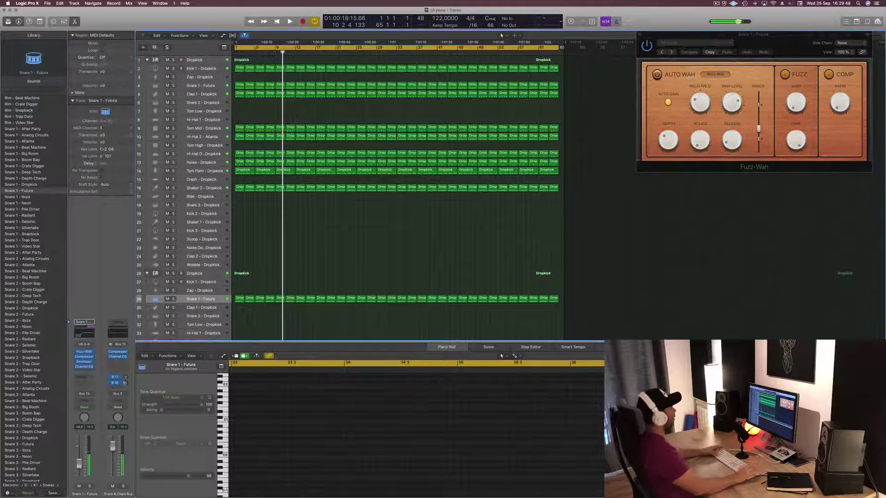
Step: Play back the arrangement with the new snare layer and bring all tracks down to Inst 3 into view
key("space")
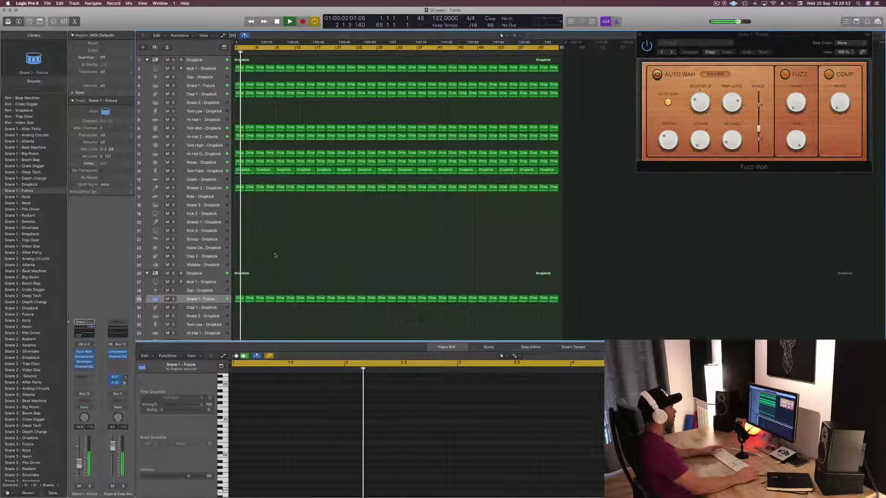
left_click(198, 299)
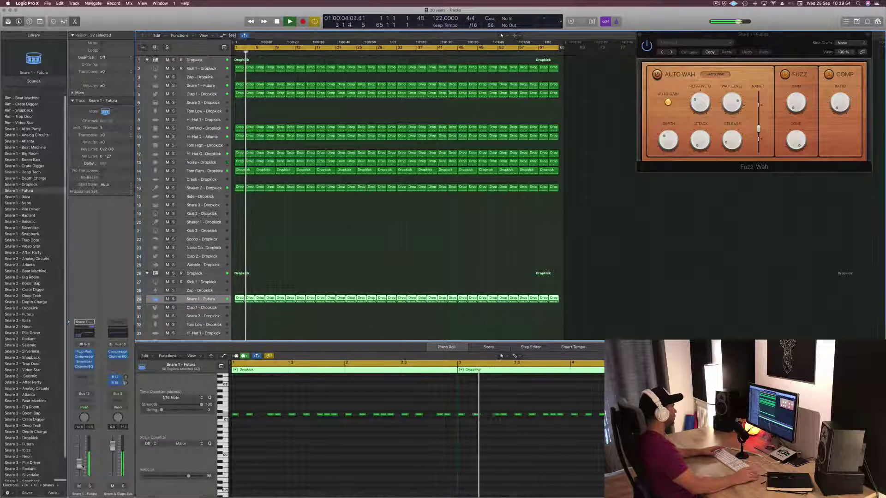
left_click(336, 241)
key("space")
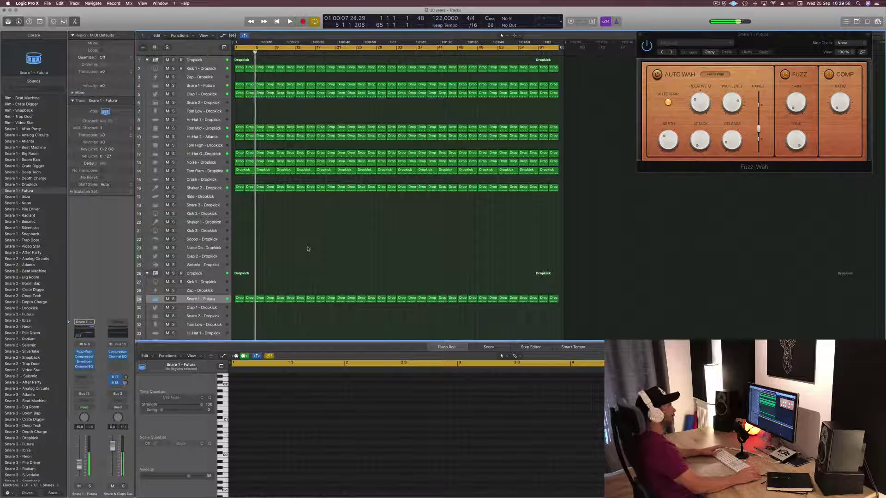
key("z")
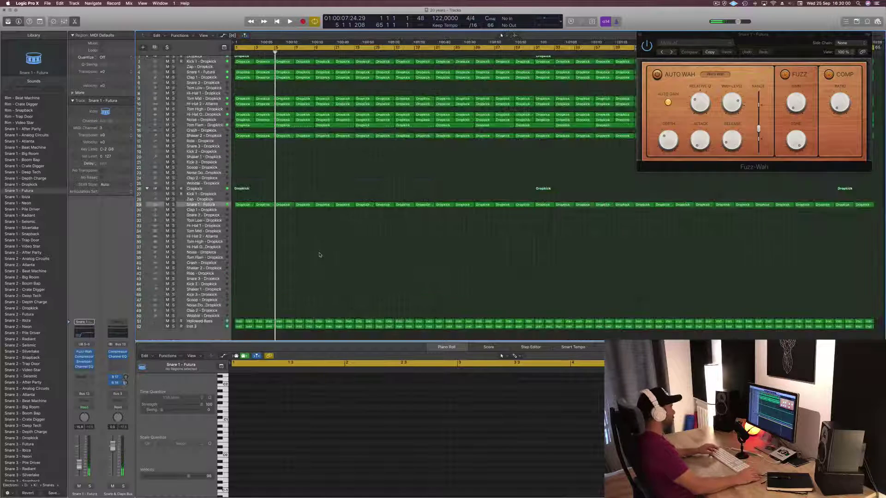
key("z")
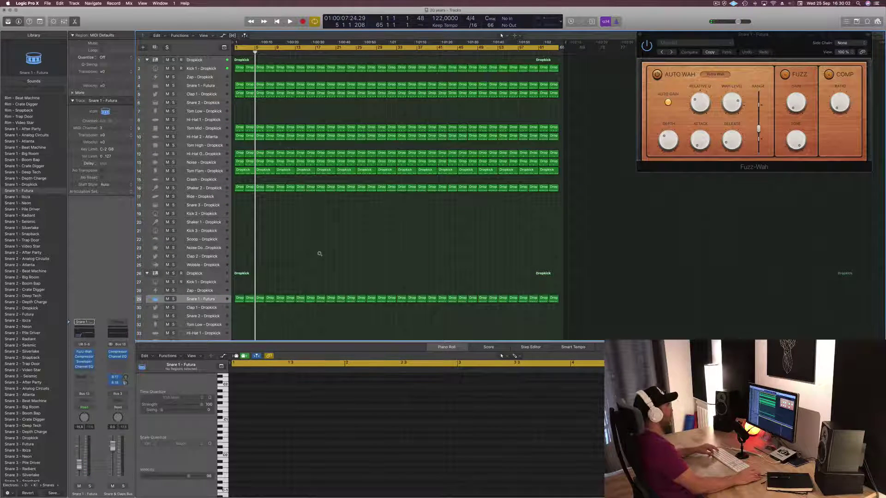
scroll(320, 253, "down", 4)
scroll(319, 254, "down", 3)
key("space")
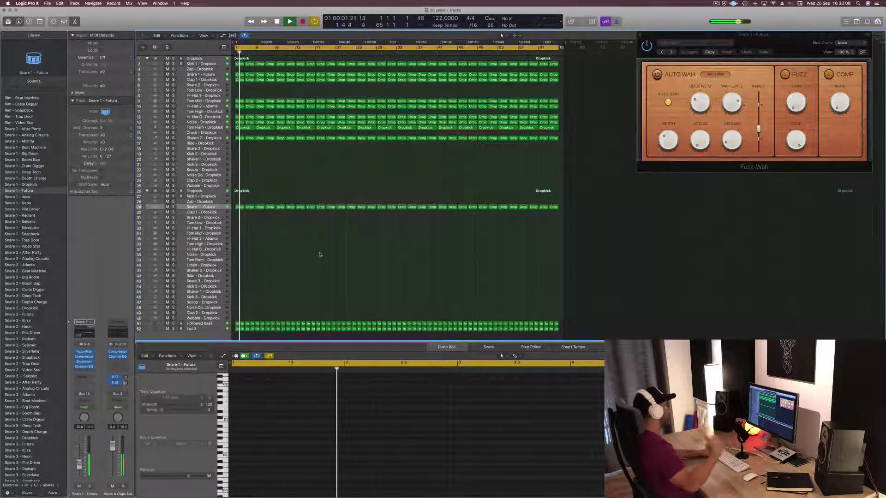
key("space")
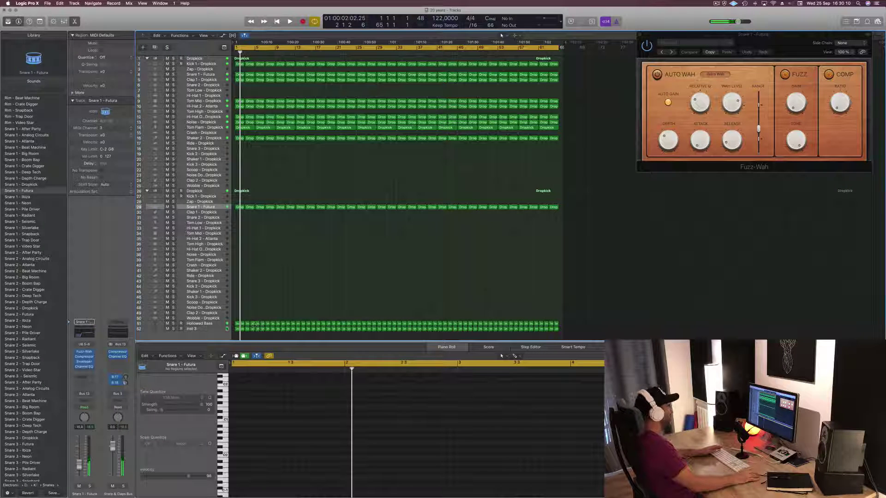
Step: Create a new software instrument track below Inst 3 with the same settings and select it
left_click(217, 330)
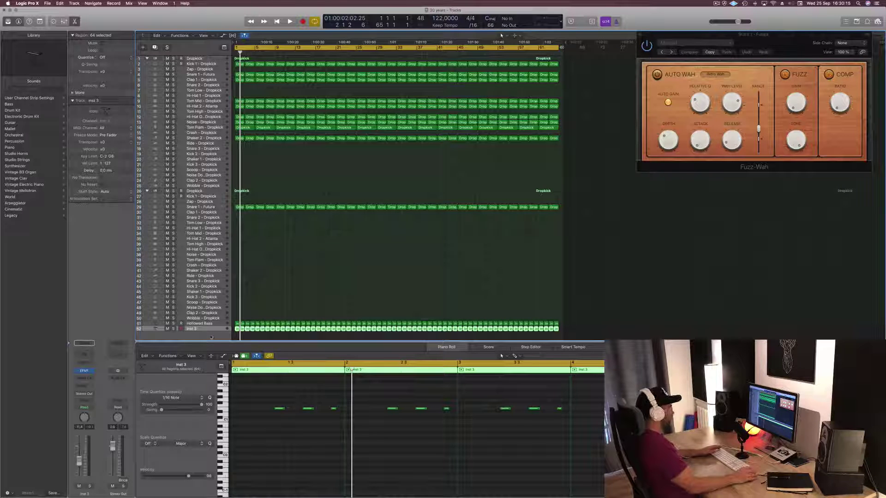
key("super+d")
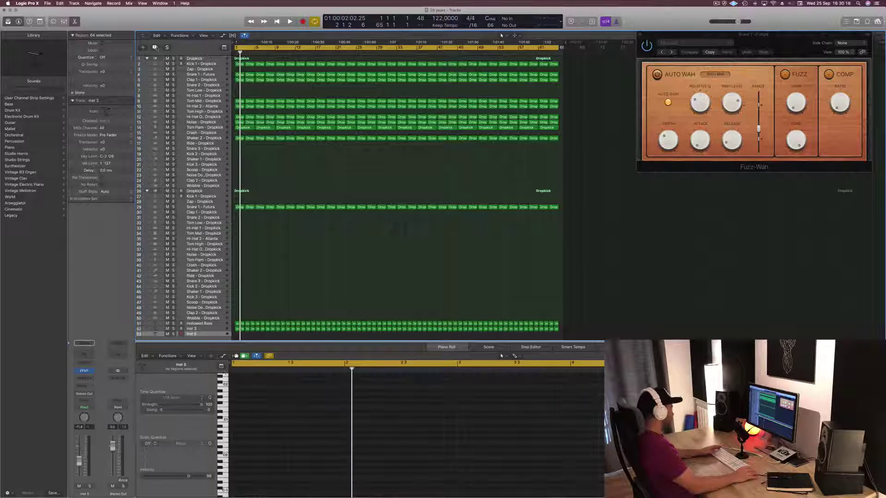
left_click(208, 334)
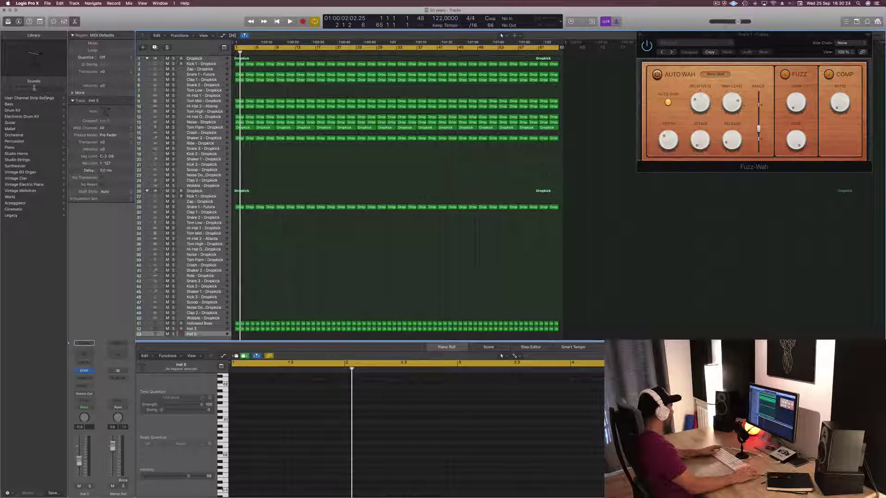
Step: Browse the Bass sounds, and load the Chicago Stack patch from the EDM Chord synthesizers on the new track
left_click(16, 105)
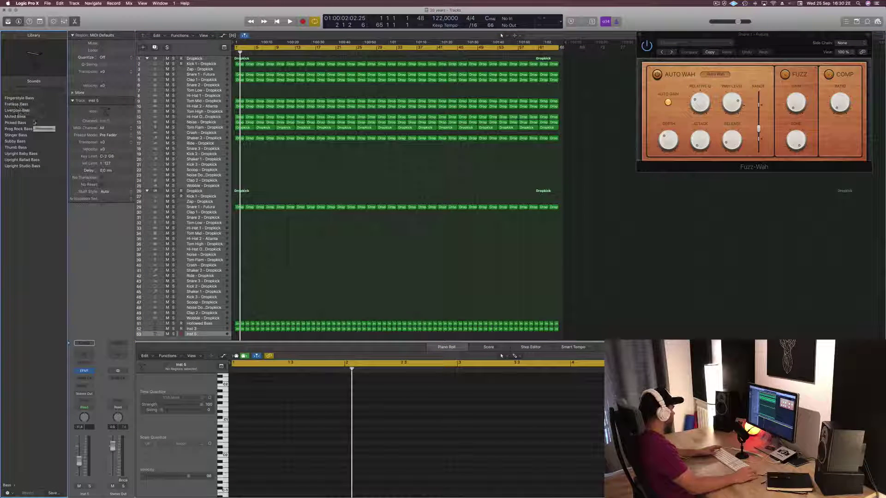
left_click(8, 485)
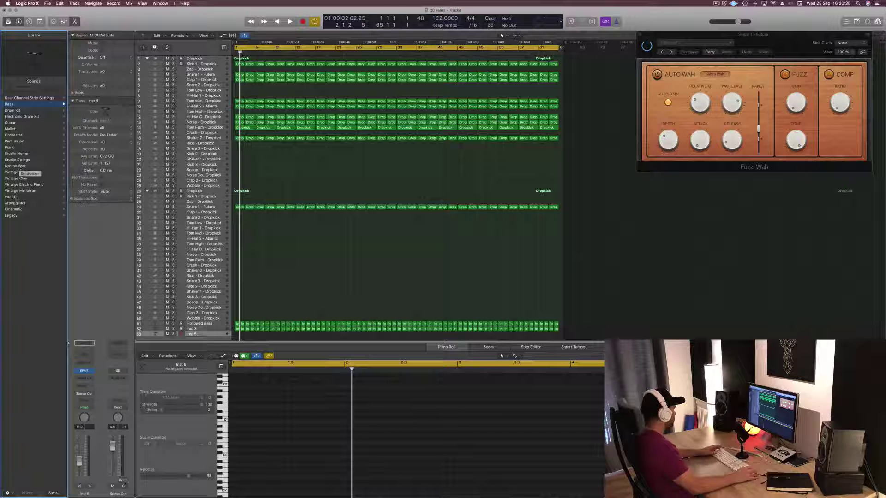
left_click(16, 166)
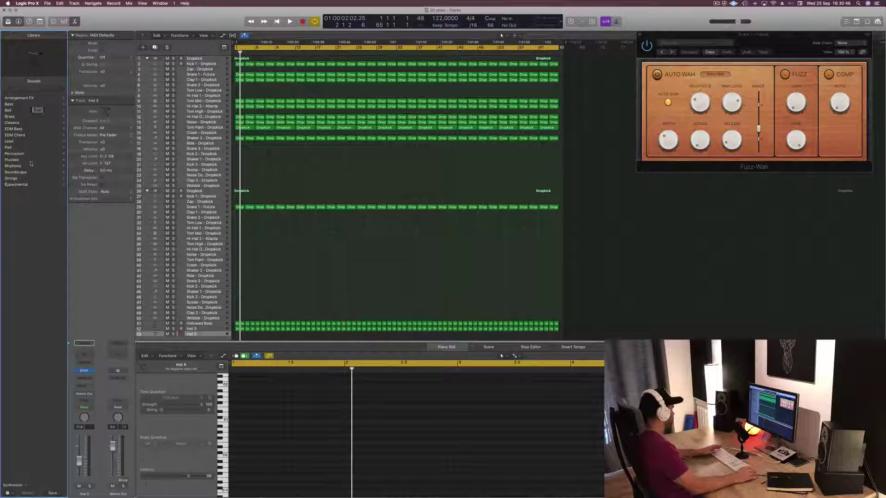
left_click(14, 136)
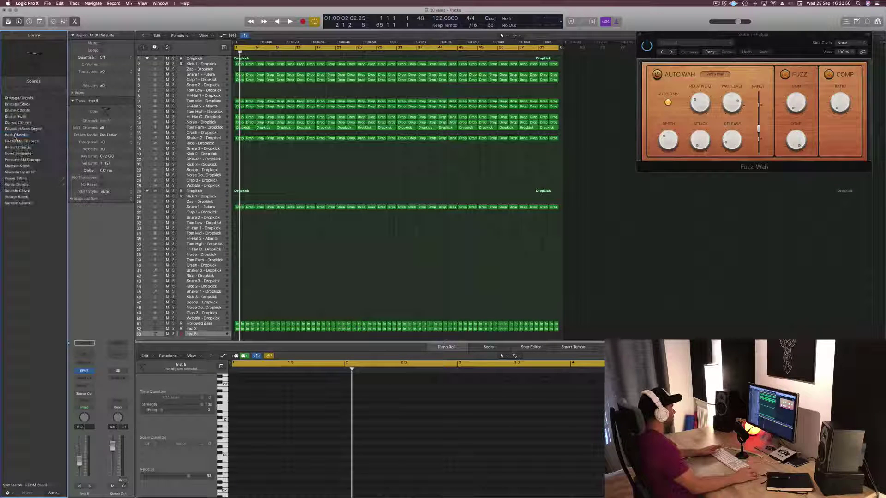
left_click(20, 104)
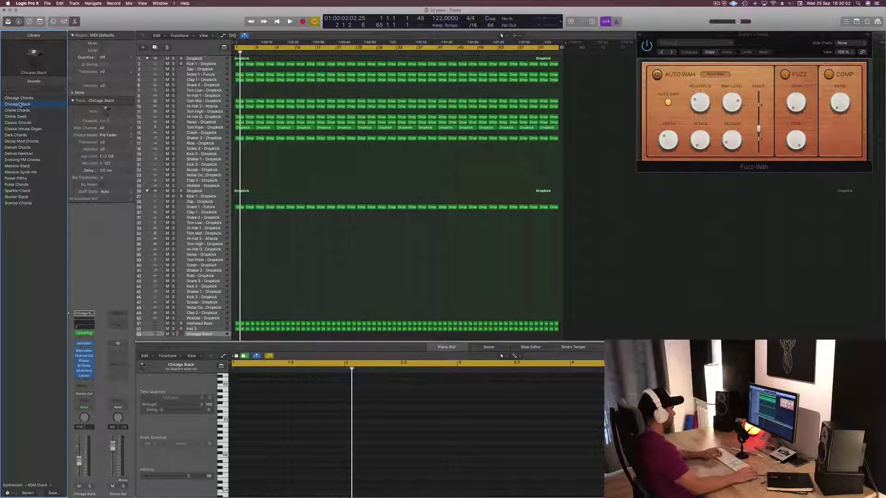
Step: Show the global tracks and open the Musical Typing keyboard to play the Chicago Stack patch
key("g")
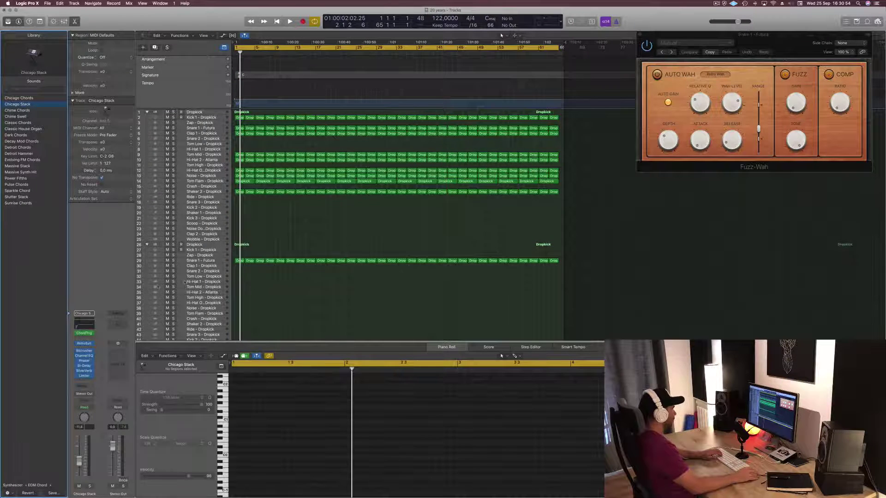
scroll(185, 282, "down", 5)
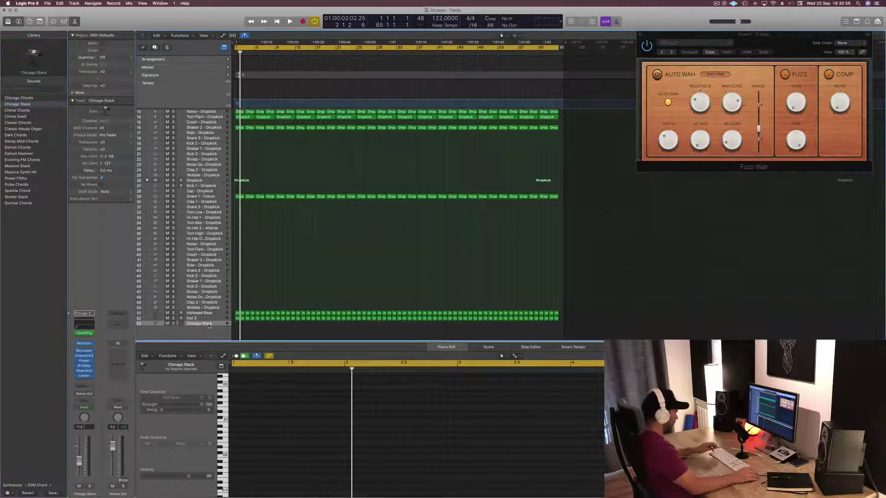
key("super+k")
key("t")
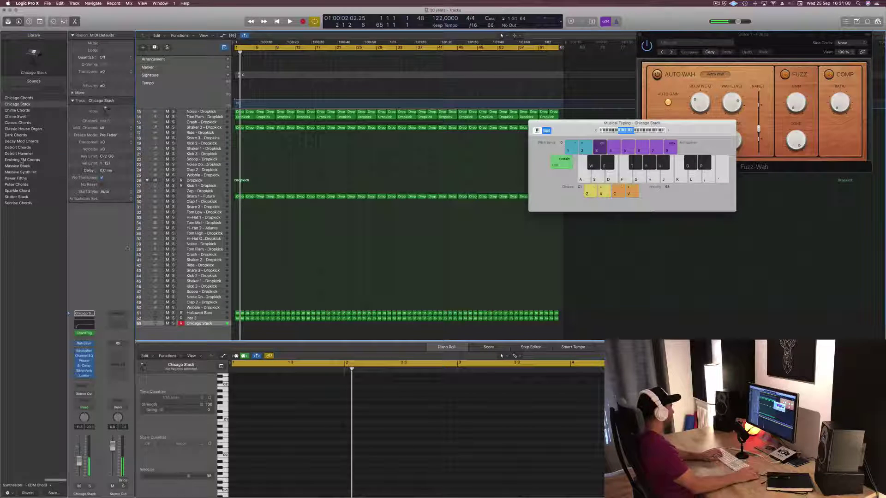
Step: Load the Evolving FM Chords patch on the new track and audition it with a run of notes
left_click(22, 160)
key("h")
key("f")
key("h")
key("semicolon")
key("semicolon")
key("k")
key("h")
key("h")
key("k")
key("l")
key("semicolon")
key("z")
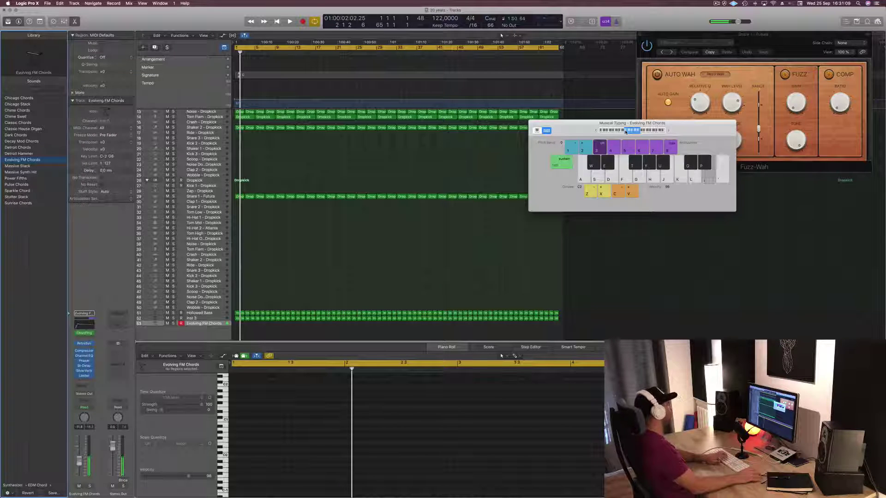
Step: Audition the Pulse Chords and Sparkle Chord patches on the new track
left_click(23, 184)
key("k")
key("l")
key("semicolon")
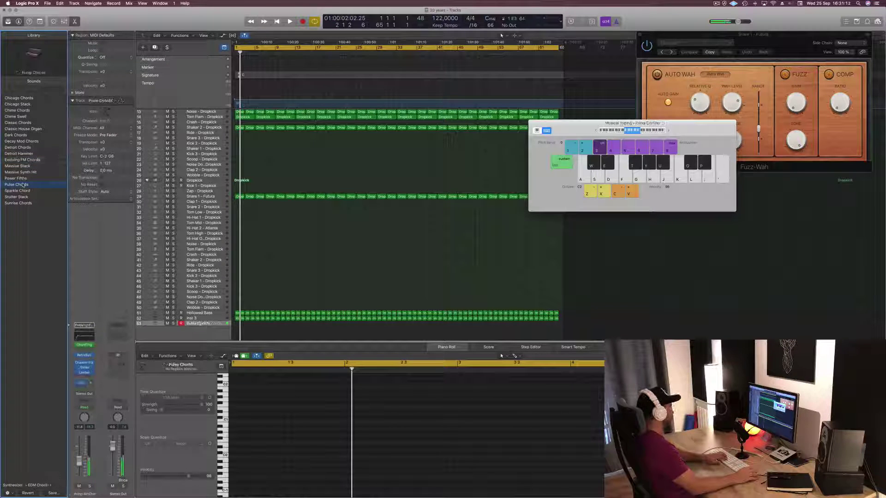
left_click(22, 191)
type("h")
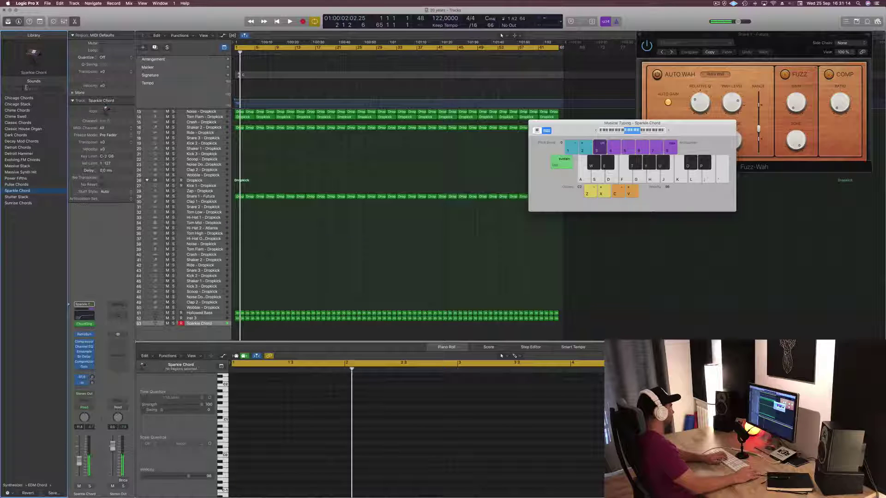
Step: Try searching the sound library for "303" and clear the search field
type("303")
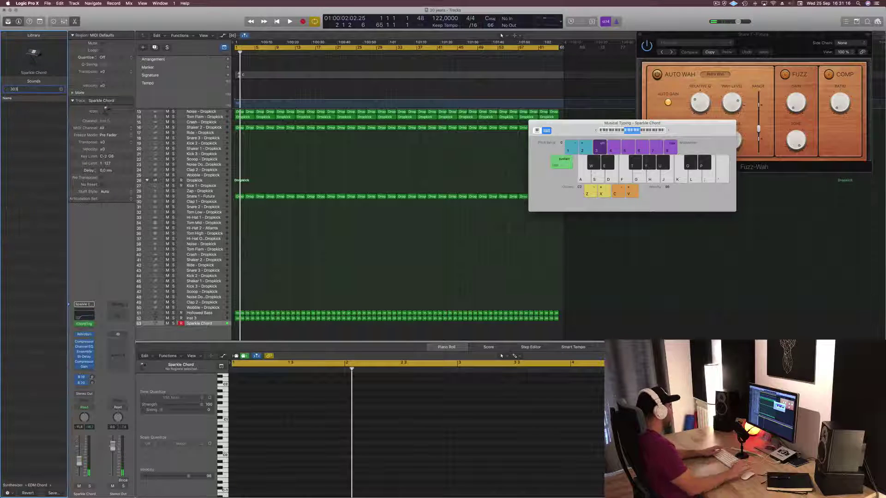
key("BackSpace")
key("BackSpace")
key("BackSpace")
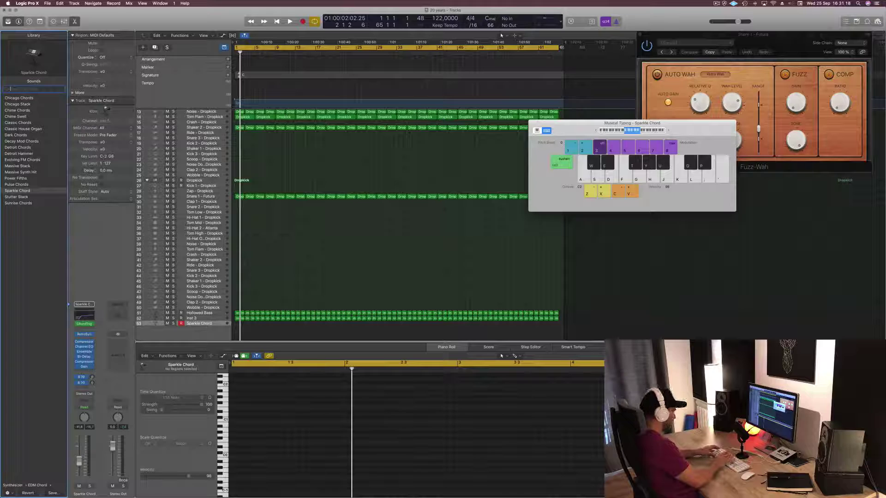
type("30")
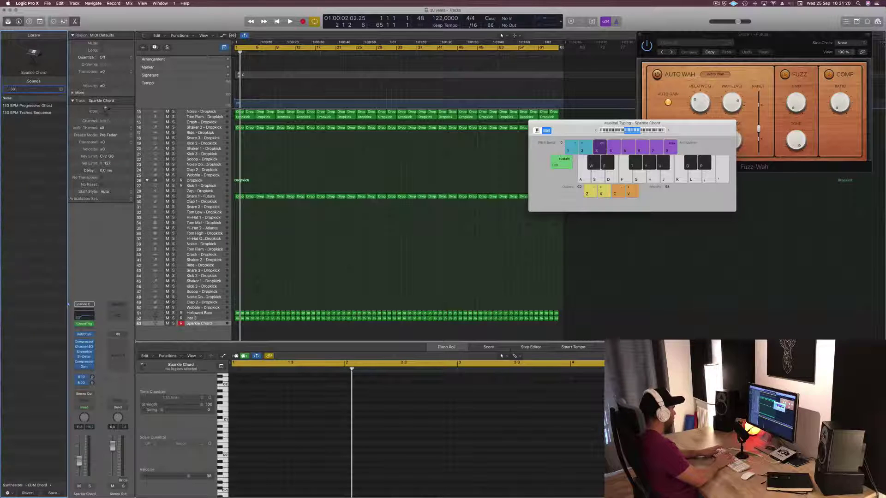
type("w")
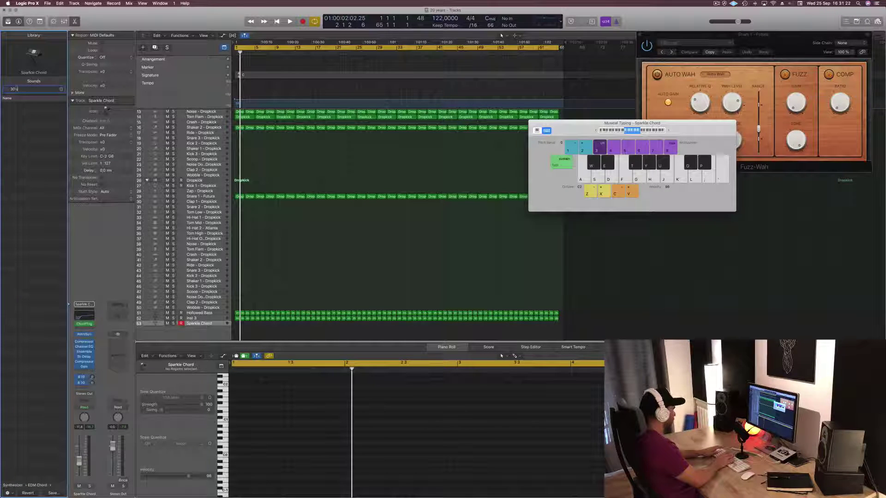
key("BackSpace")
key("BackSpace")
key("BackSpace")
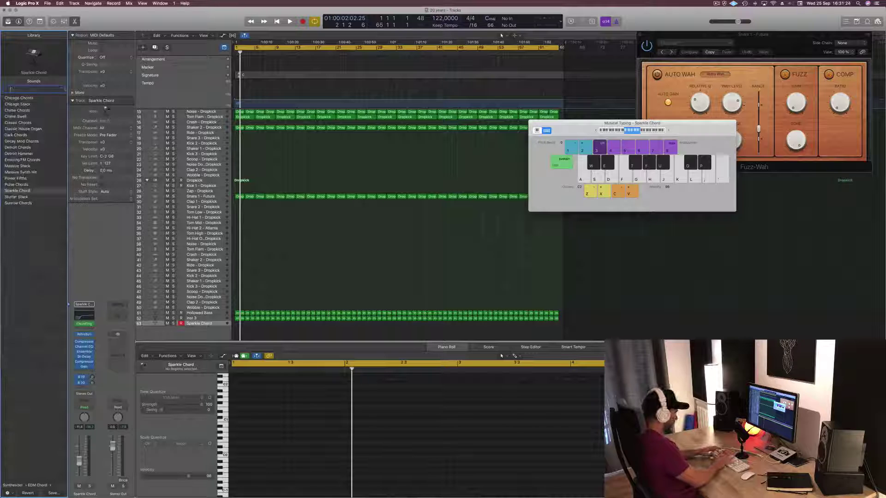
Step: Search the sound library for "acid", load the Classic Acid Patterns patch and audition it
type("acid")
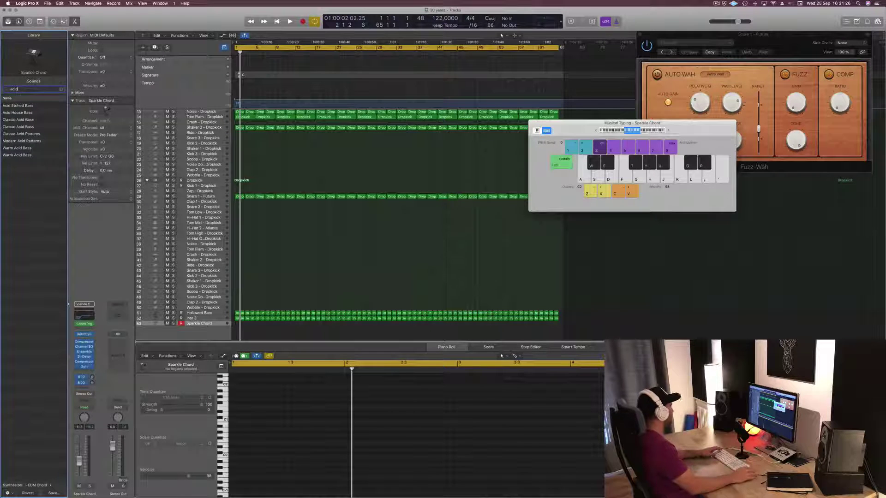
left_click(25, 134)
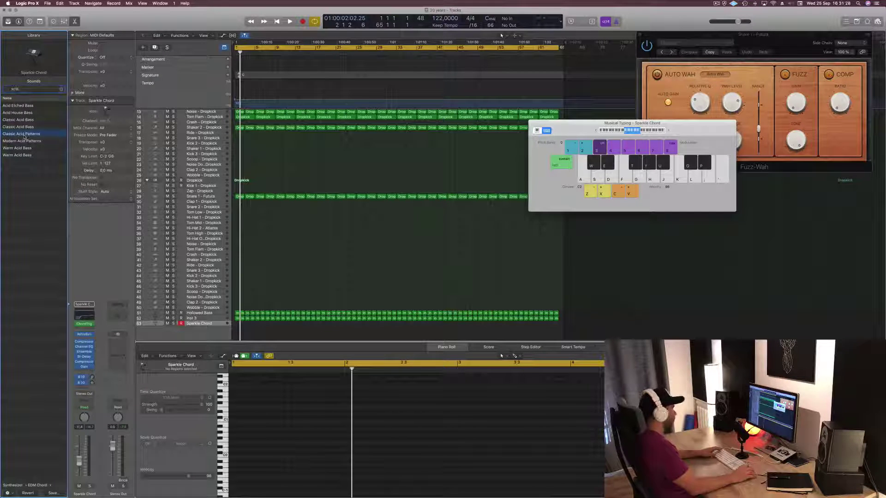
key("h")
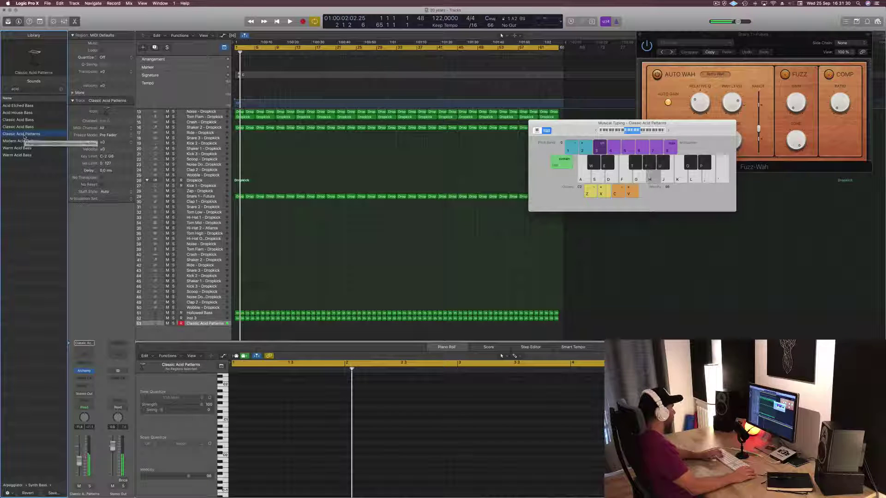
Step: Compare Modern Acid Patterns, Warm Acid Bass, Classic Acid Patterns and Classic Acid Bass on the new track
left_click(18, 142)
key("h")
key("g")
left_click(10, 148)
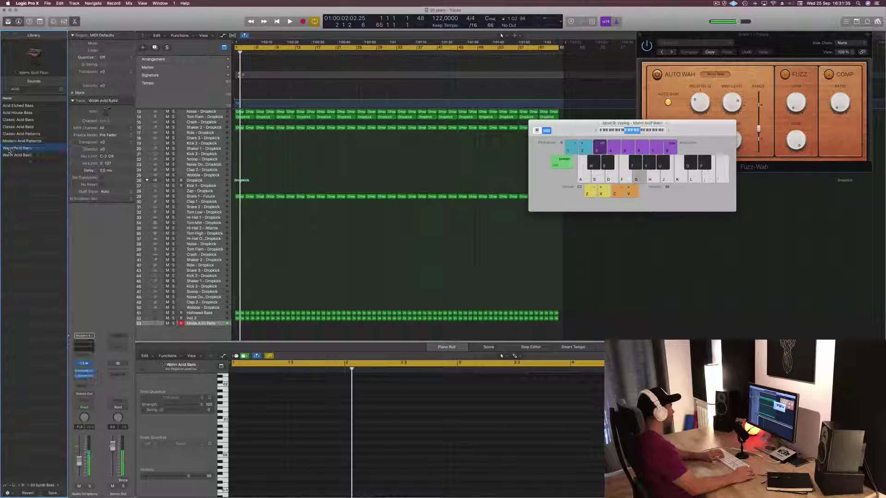
left_click(22, 134)
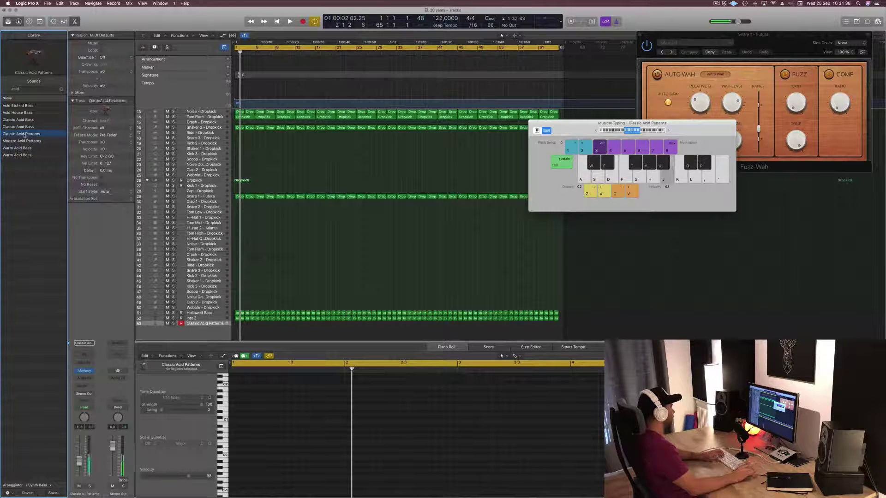
left_click(22, 120)
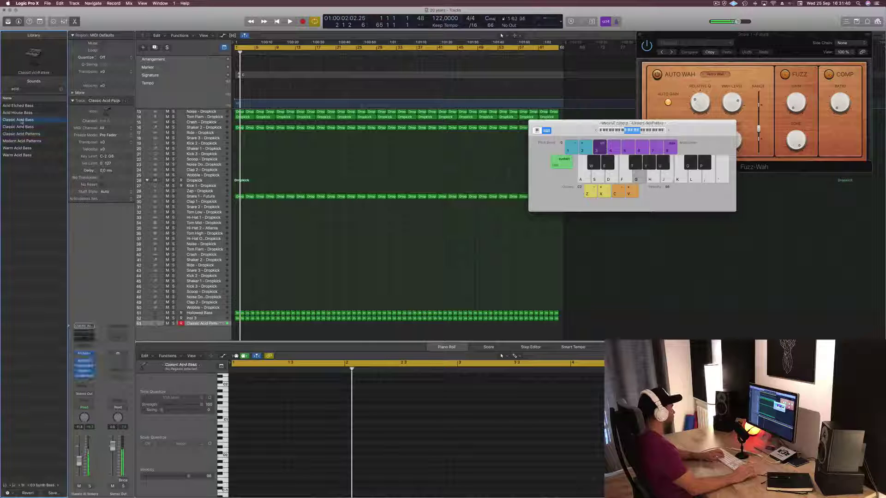
Step: Audition the Acid House Bass and Acid Etched Bass patches on the new track
left_click(21, 115)
key("j")
key("g")
left_click(19, 106)
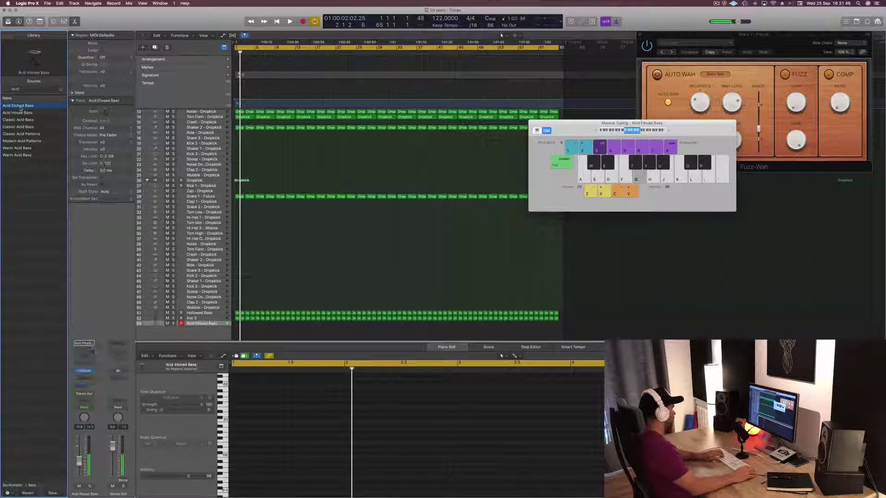
key("h")
Step: Reload the Classic Acid Patterns patch and record held notes on its track over the arrangement, stopping in bar 8
left_click(19, 134)
key("h")
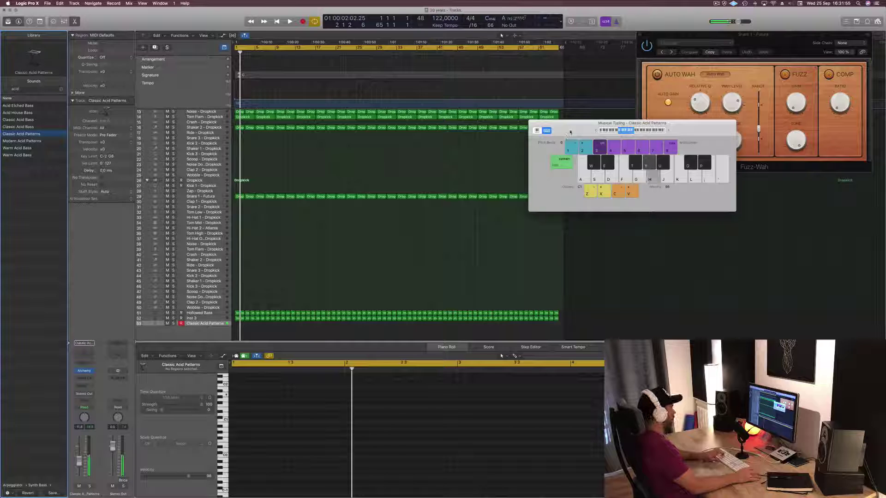
left_click(215, 325)
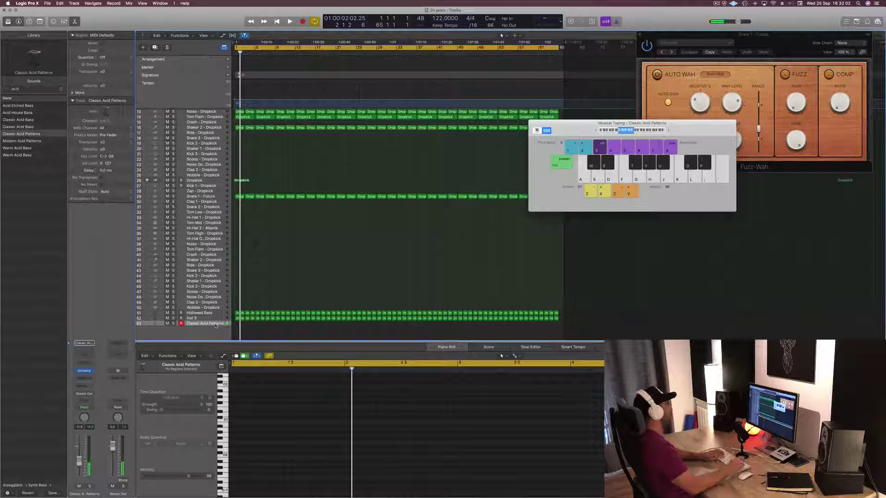
key("space")
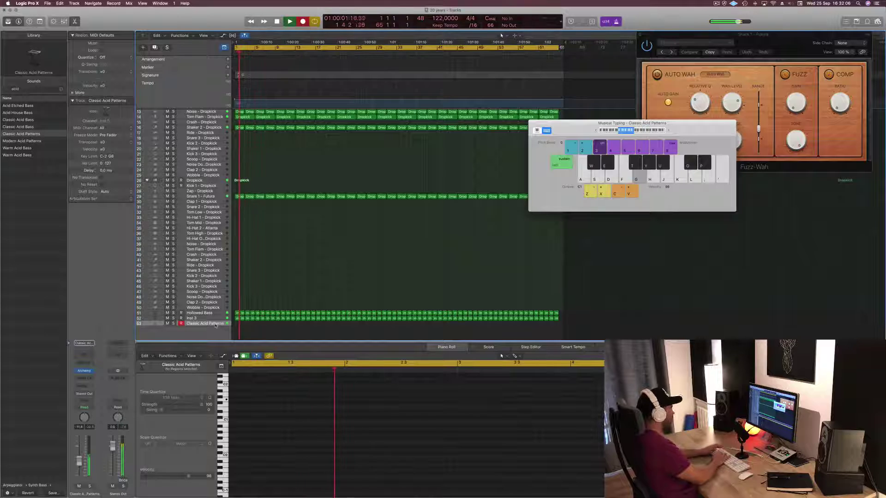
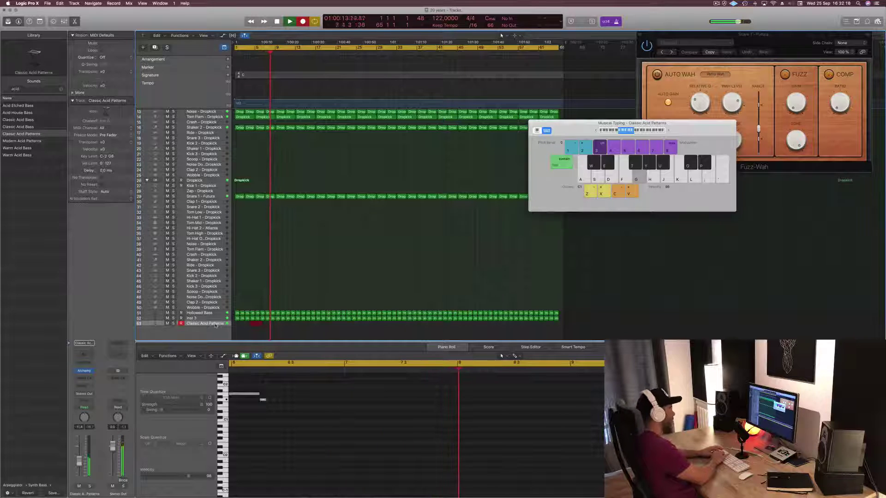
key("d")
key("space")
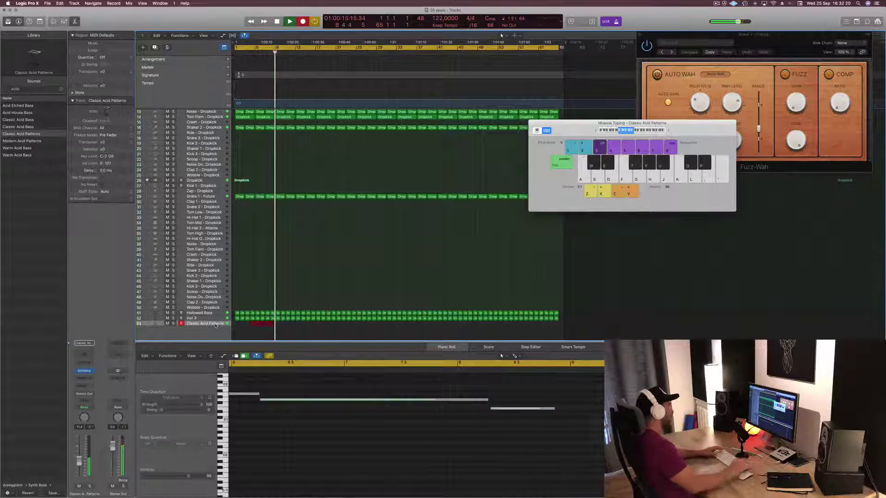
Step: Reduce the recorded acid part to a held note from bar 4 to bar 6, aligned with the region start
scroll(344, 386, "left", 10)
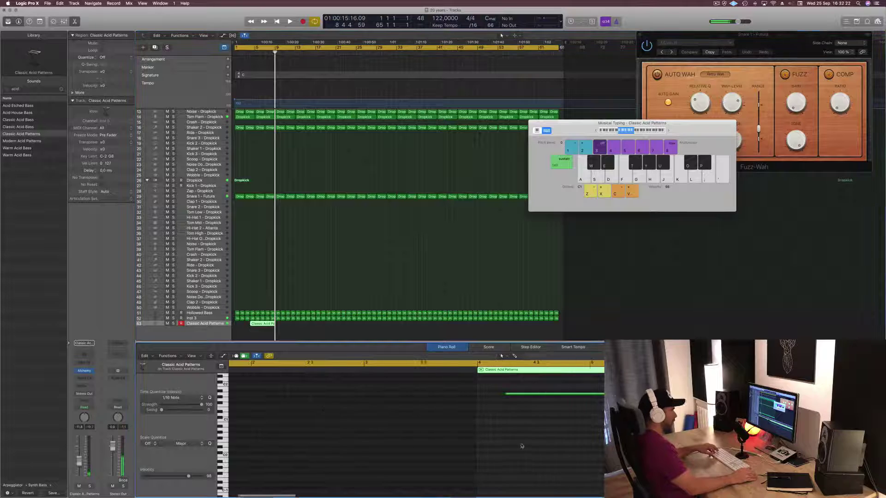
left_click_drag(527, 395, 602, 427)
left_click(534, 421, "ctrl+alt")
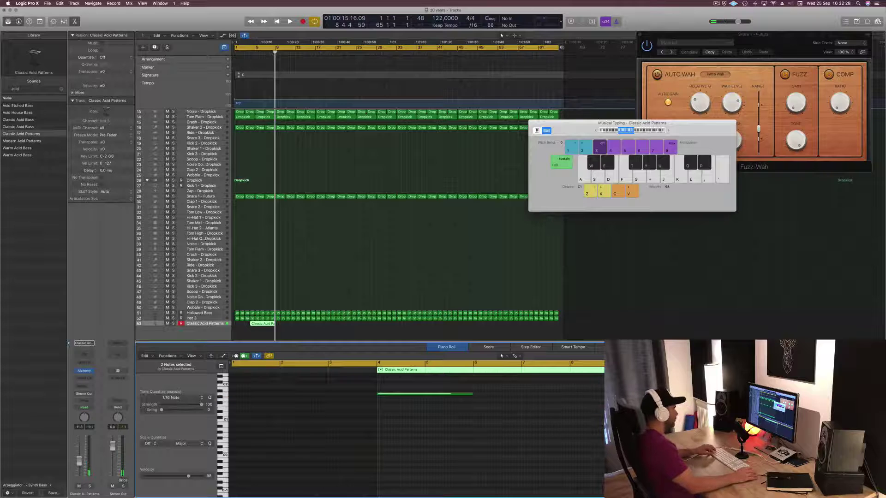
Step: Move the Classic Acid Patterns region to bar 1 and play the arrangement from the start
left_click_drag(262, 326, 247, 326)
key("Return")
key("space")
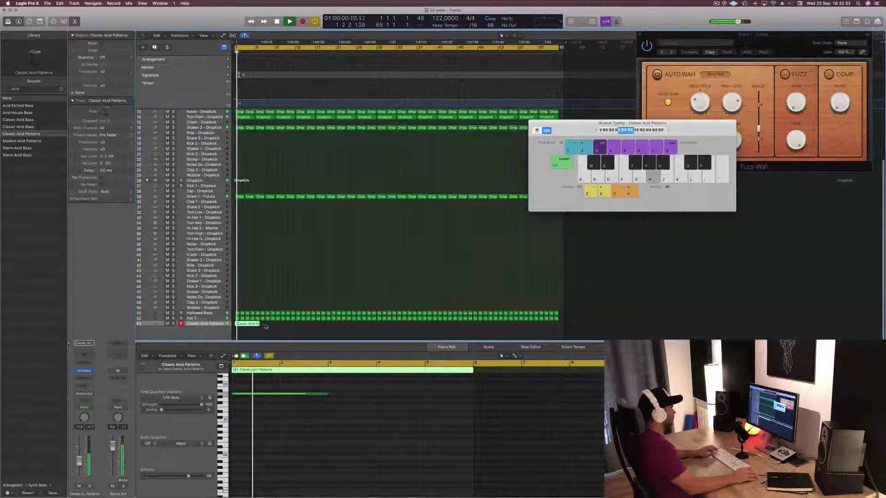
key("super+Right")
key("super+Right")
key("super+Right")
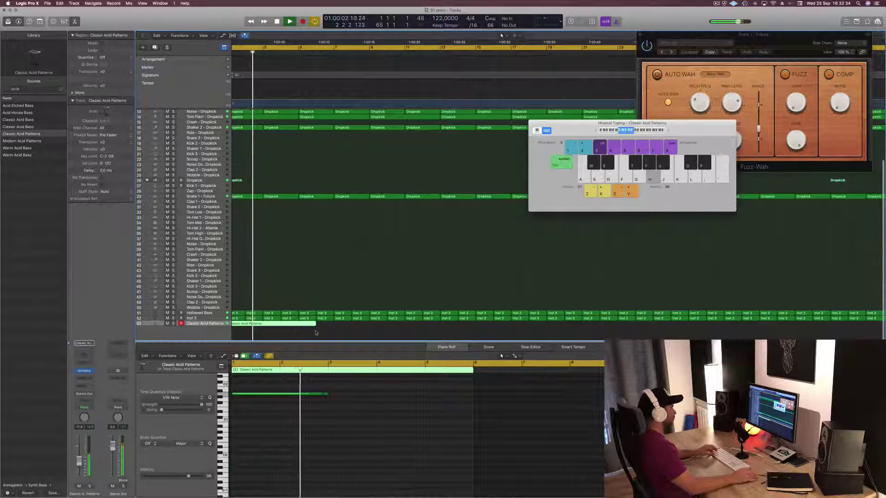
Step: Copy the held acid note to bars 3 to 5 at a slightly higher pitch and play the result
key("super+Left")
key("space")
left_click(302, 394)
left_click_drag(281, 396, 378, 396)
key("space")
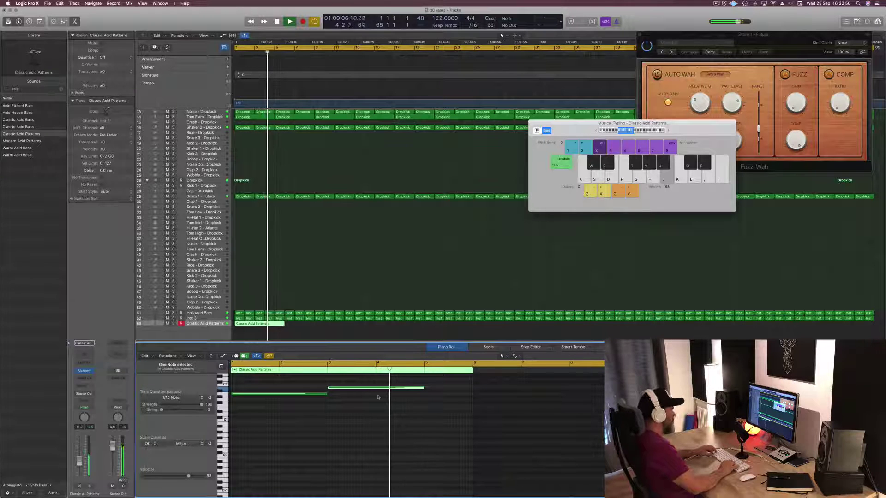
key("space")
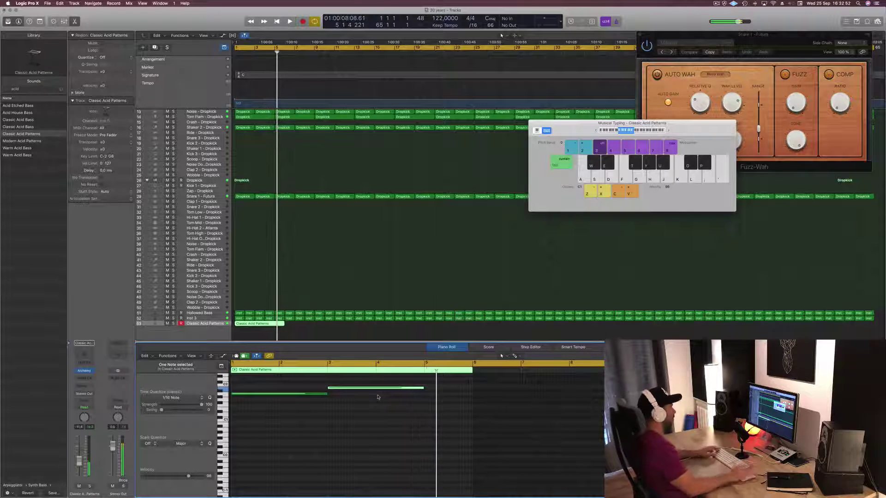
Step: Split the Classic Acid Patterns region at bar 5 with crossing notes split, delete the remainder and play from the start
left_click(274, 324)
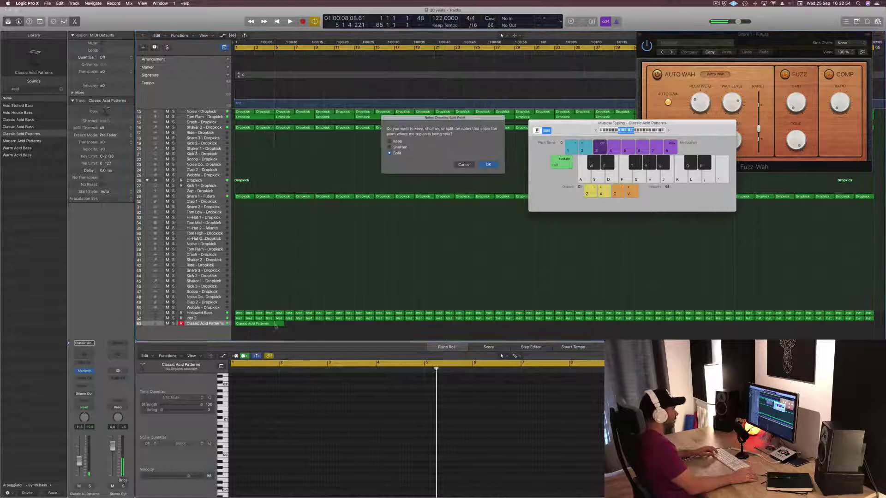
left_click(488, 165)
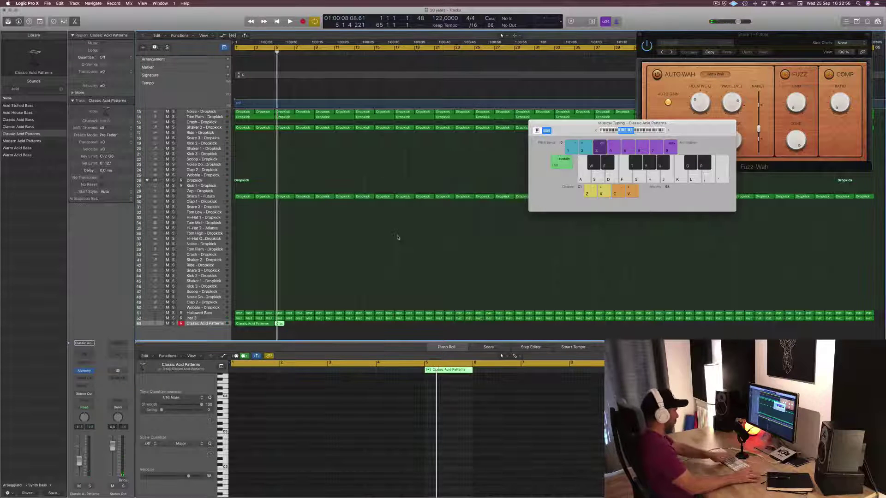
key("Delete")
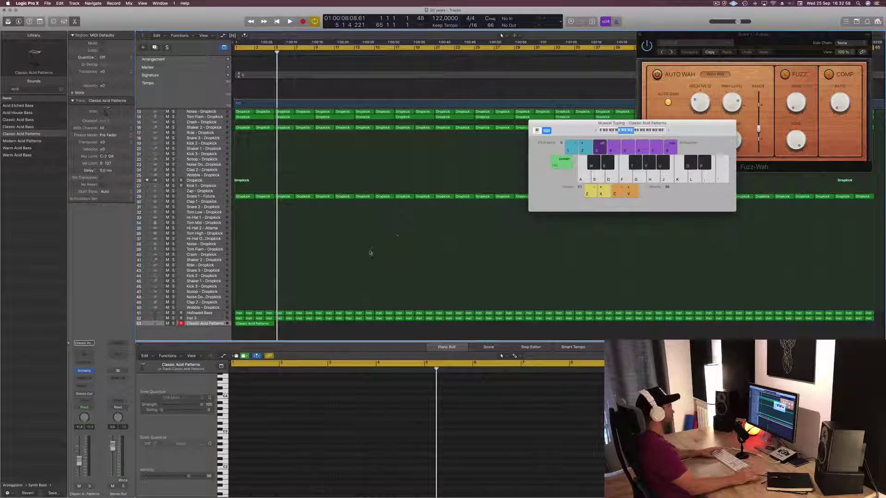
key("space")
left_click(201, 324)
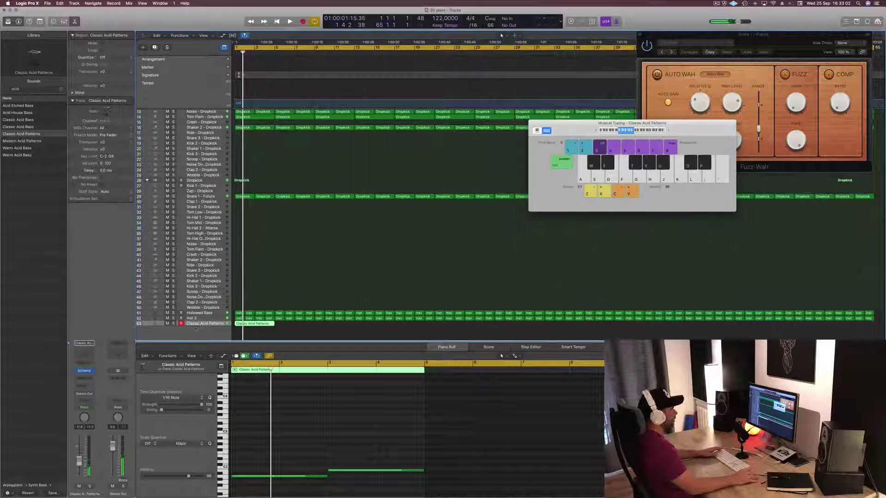
key("space")
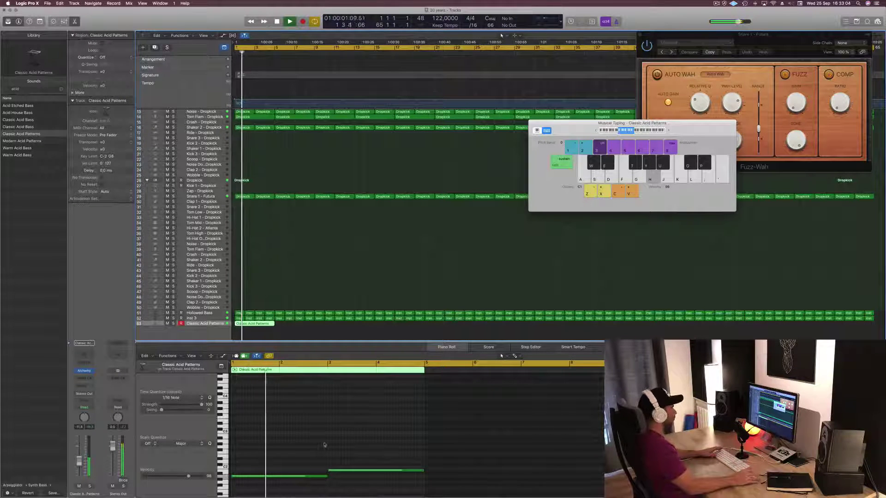
Step: Open the Alchemy instrument of the Classic Acid Patterns track and place its window over the arrangement during playback
left_click(84, 371)
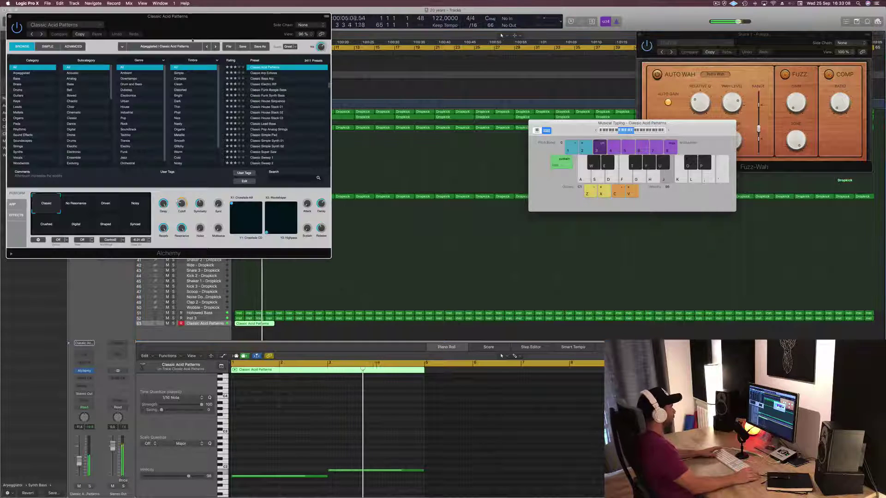
left_click_drag(212, 24, 598, 74)
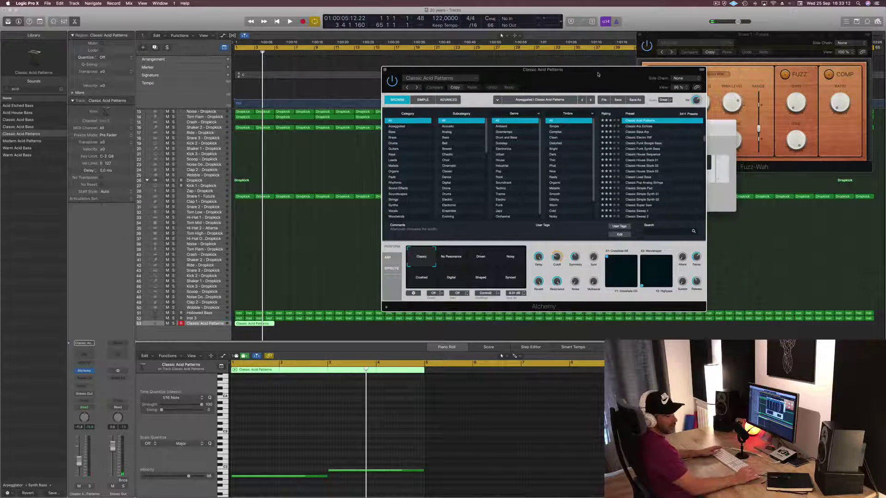
key("space")
left_click_drag(598, 73, 524, 77)
key("space")
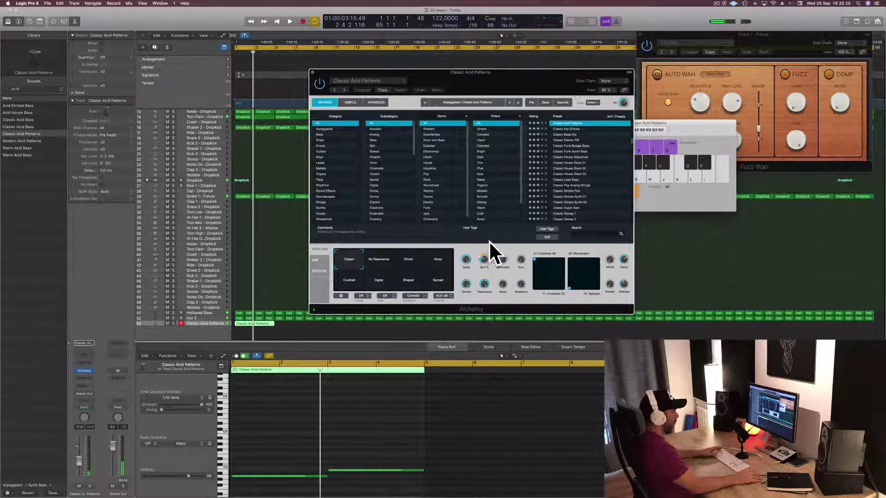
key("space")
Step: Audition Alchemy's No Resonance, Driven, Noisy, Crushed, Digital, Shaped and Synced performance variations against the arrangement
left_click(374, 263)
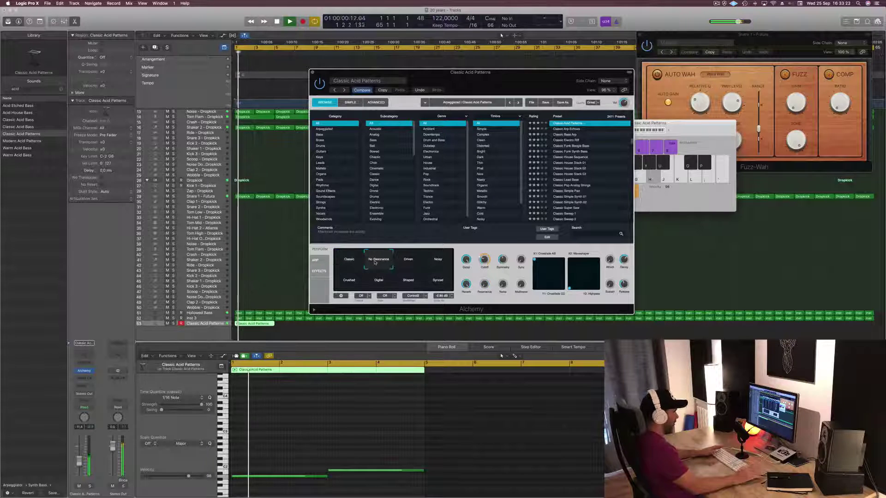
left_click(409, 265)
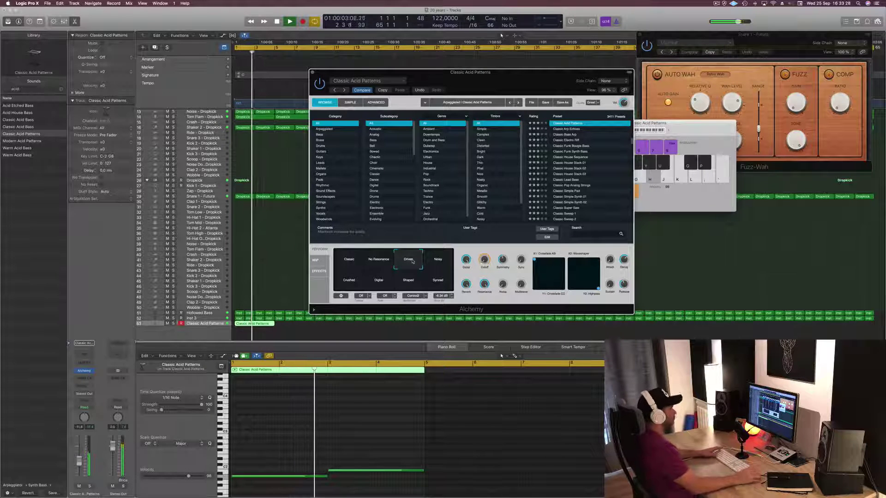
left_click(438, 261)
key("Return")
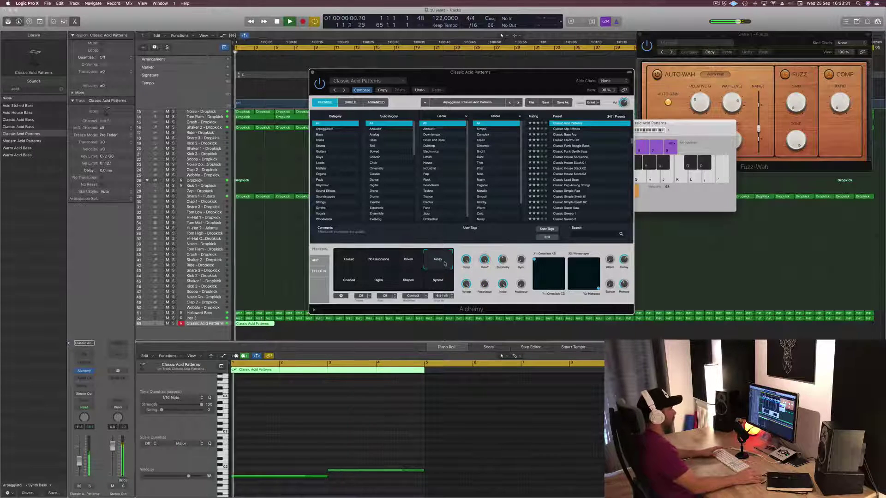
left_click(347, 284)
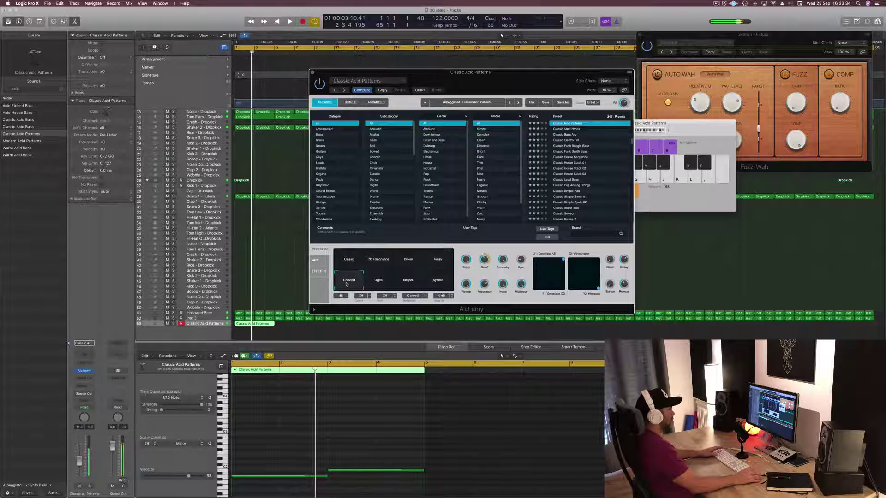
left_click(378, 283)
key("Return")
left_click(405, 283)
left_click(440, 284)
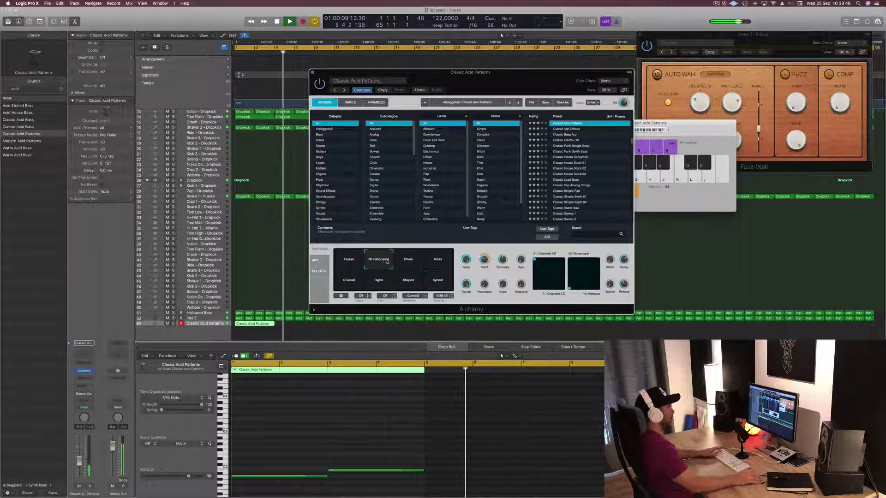
Step: Compare the Driven variation and set Alchemy to the Noisy variation, keeping the instrument window clear of the region
left_click(409, 259)
left_click(434, 261)
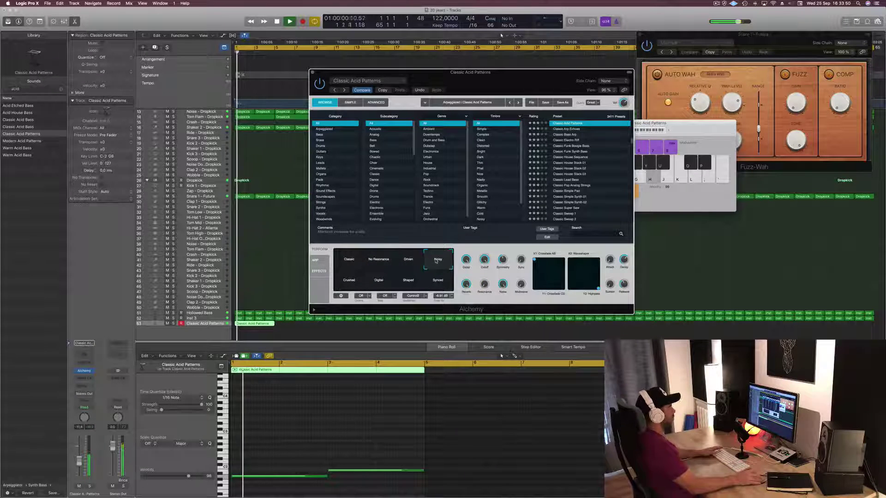
left_click_drag(471, 72, 618, 16)
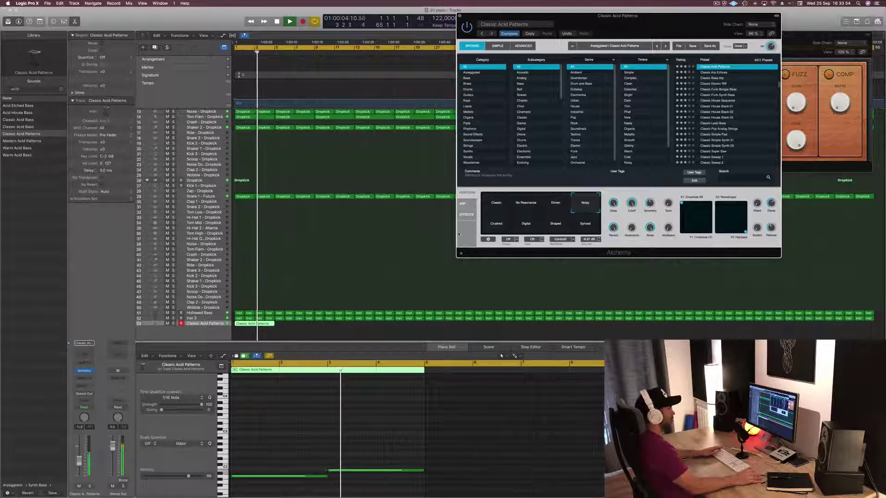
Step: Delete the second acid note and extend the first one to bar 5
left_click(364, 471)
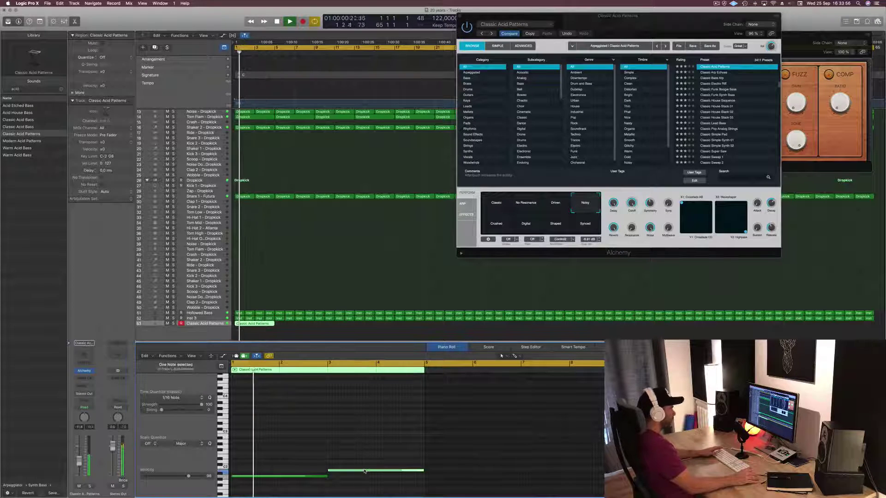
key("Delete")
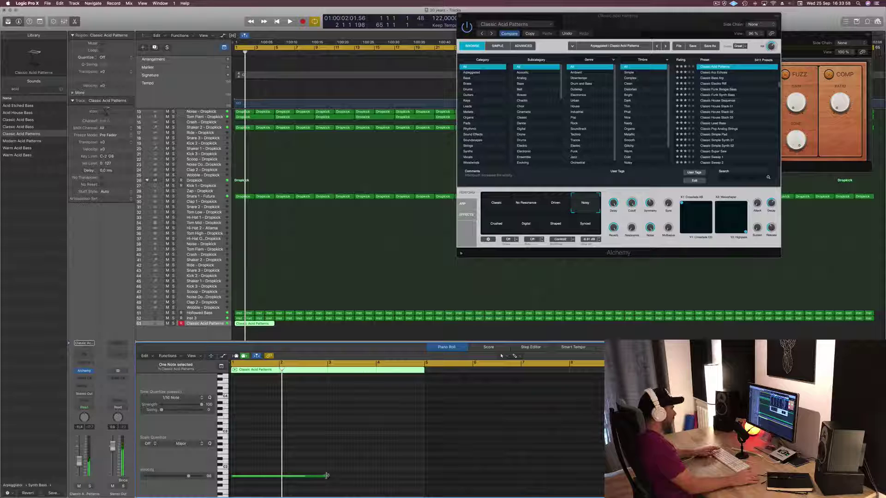
left_click_drag(326, 476, 423, 475)
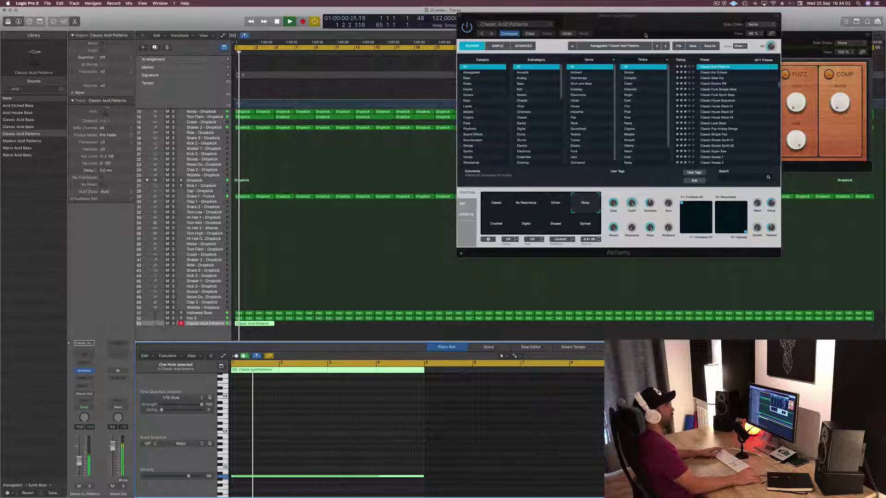
Step: Close the Alchemy window and reposition the Musical Typing keyboard over the arrangement
left_click_drag(470, 16, 405, 45)
left_click(395, 43)
key("super+k")
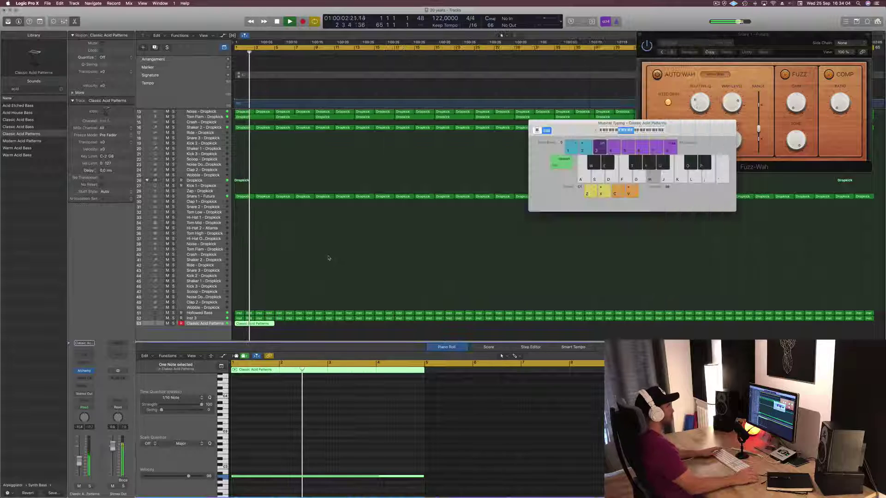
left_click_drag(572, 123, 600, 107)
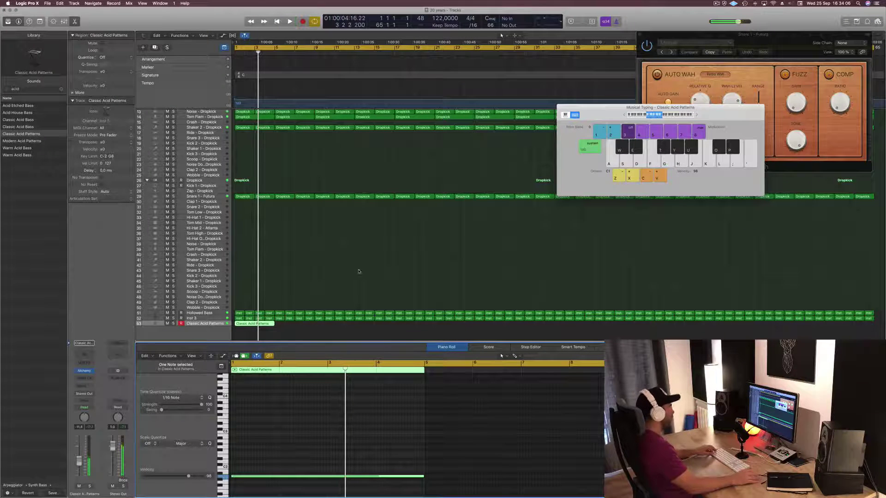
Step: Copy the Classic Acid Patterns region until four regions fill bars 1 to 17, and play them
left_click_drag(260, 325, 329, 325)
left_click(261, 325, "shift")
key("space")
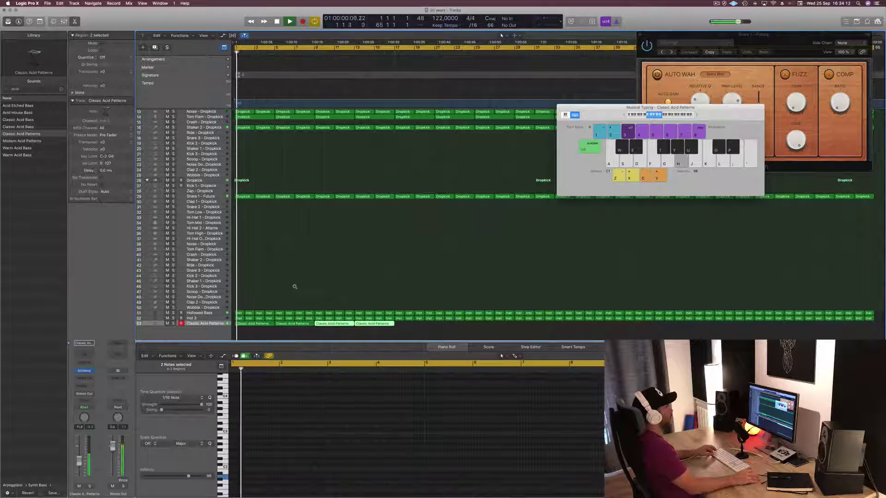
left_click_drag(609, 111, 433, 80)
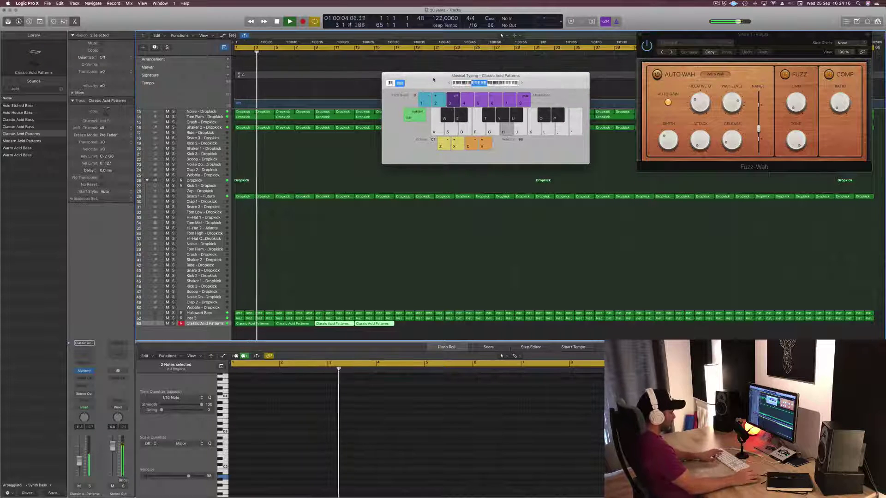
Step: Minimize the browser window and switch back to Logic Pro X
key("super+Tab")
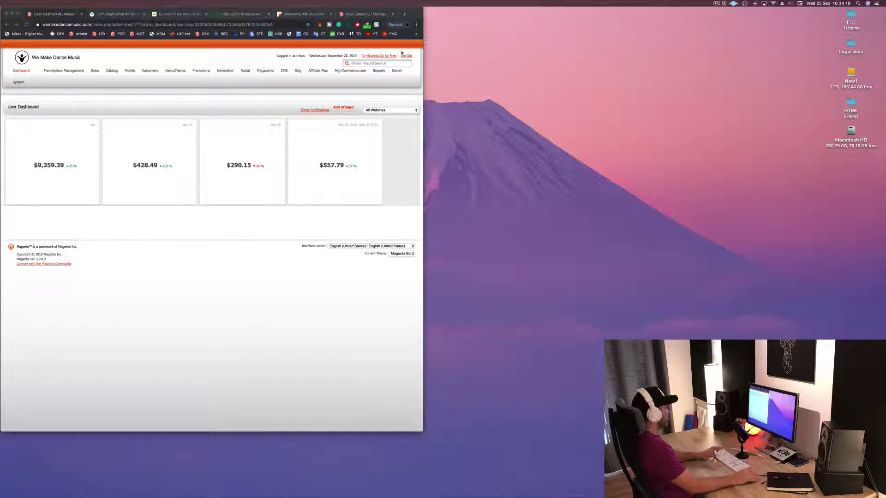
left_click(12, 14)
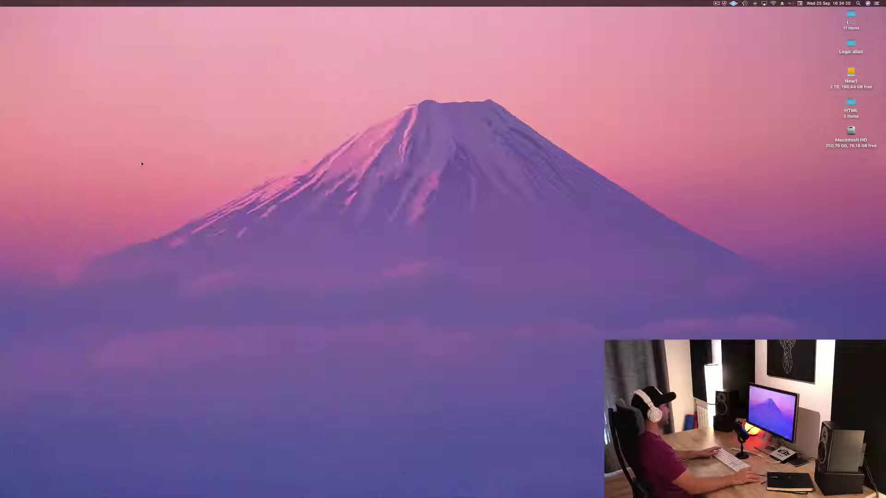
mouse_move(192, 484)
left_click(393, 485)
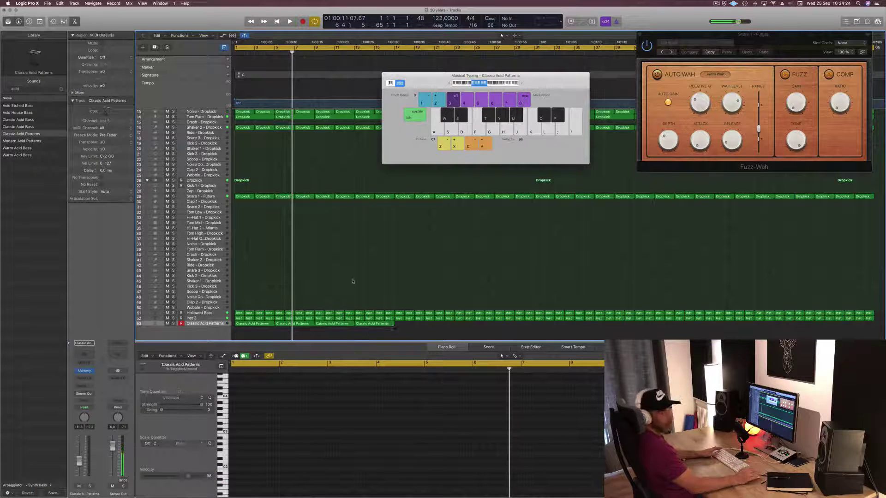
Step: Play the arrangement from the start to check the copied acid regions, inspecting the region at bar 5
key("space")
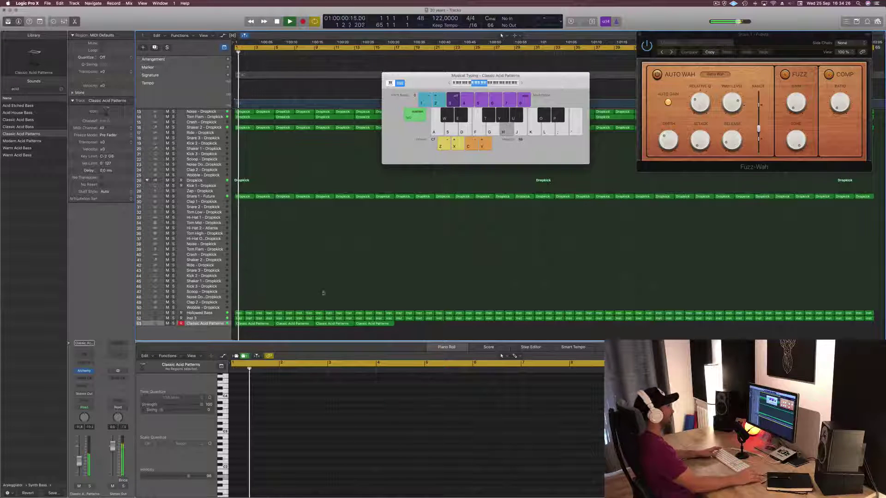
left_click_drag(470, 79, 727, 90)
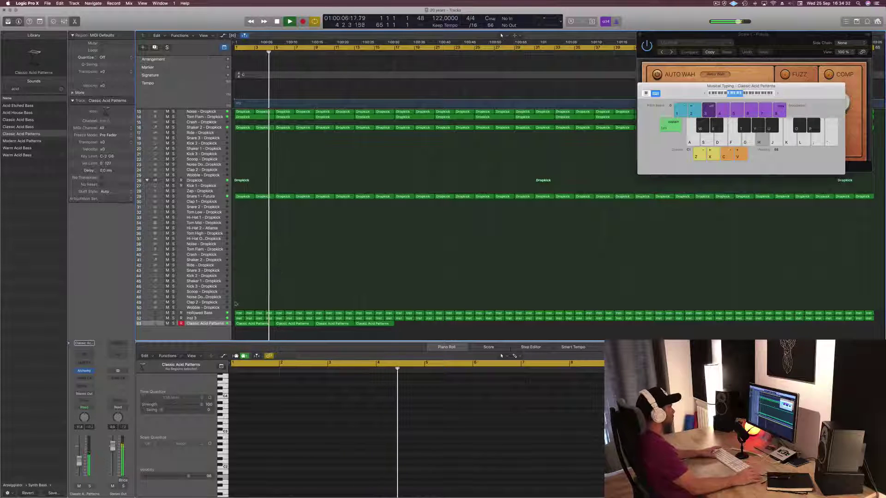
key("space")
left_click(281, 325)
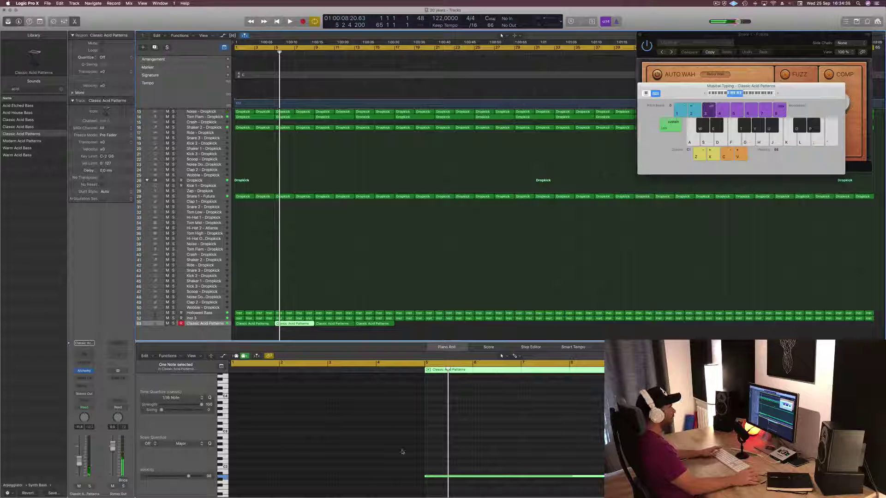
key("Return")
key("space")
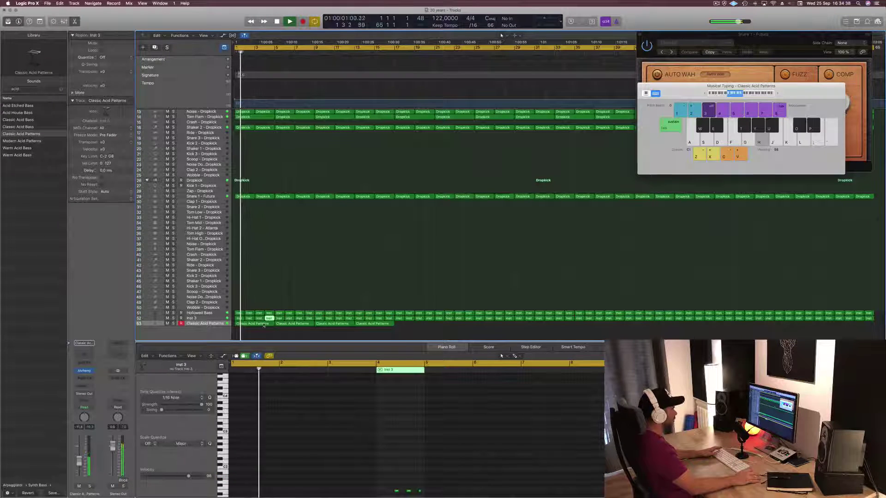
Step: Replace the three copied acid regions with fresh copies of the first one, filling bars 1 to 17
left_click_drag(413, 334, 277, 323)
key("Delete")
left_click(253, 324)
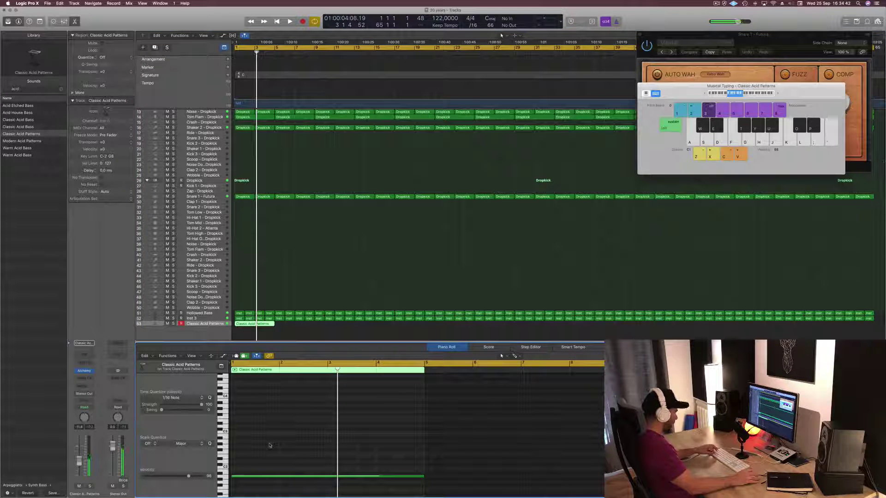
left_click_drag(253, 323, 349, 329)
left_click(260, 327)
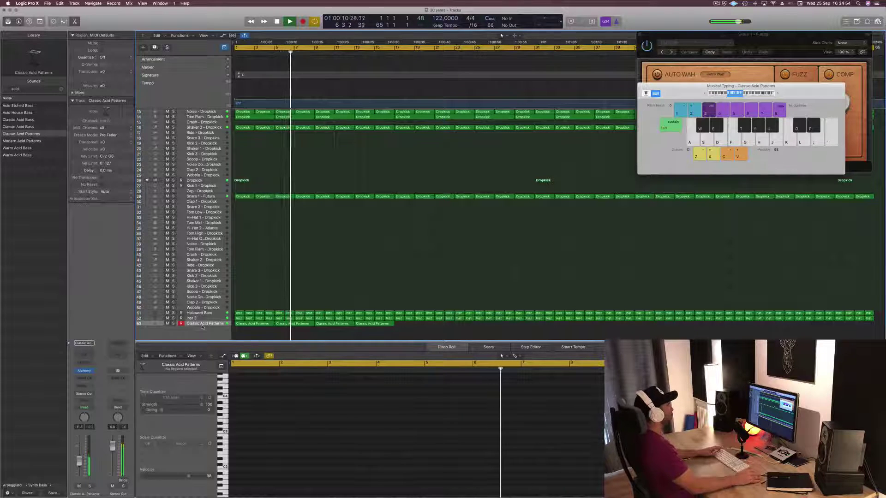
Step: Add a Channel EQ to the Classic Acid Patterns track with a low cut at about 160 Hz and +1.5 dB at 640 Hz
key("Return")
left_click(83, 359)
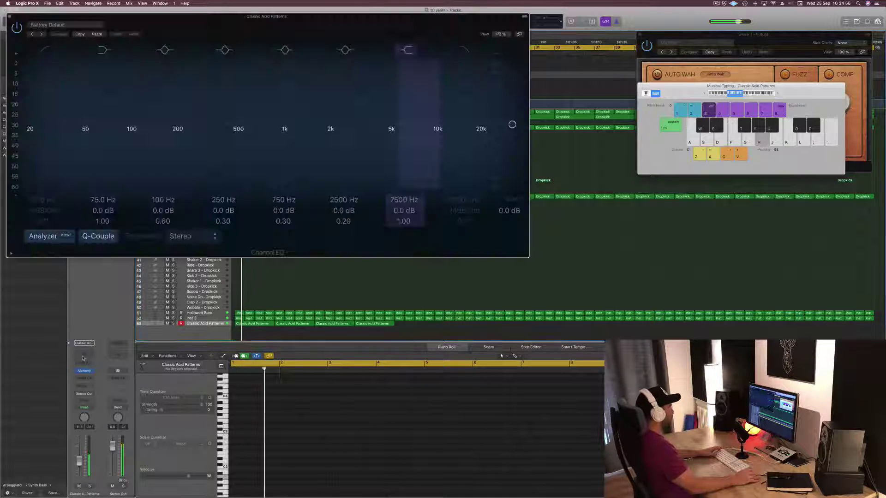
left_click(39, 54)
left_click_drag(113, 125, 255, 121)
left_click_drag(25, 124, 189, 136)
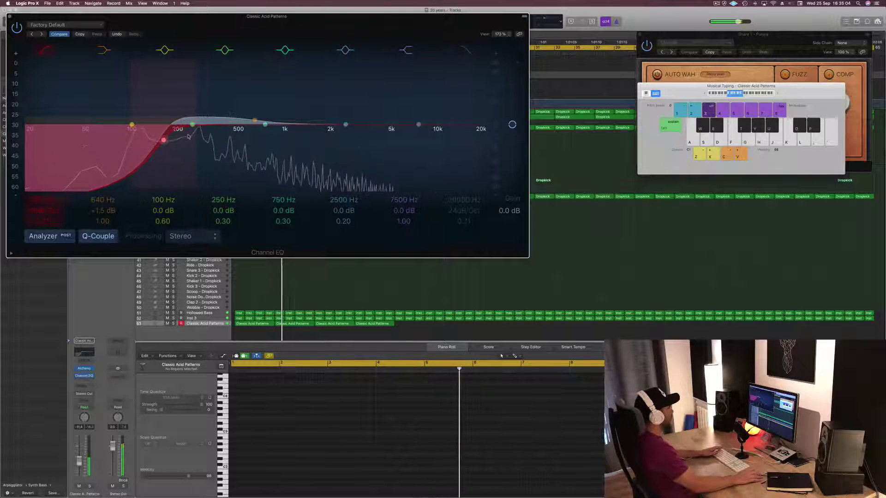
Step: Add a high cut at 1080 Hz, 48 dB/Oct and Q 0.98 to the Classic Acid Patterns track's Channel EQ
left_click_drag(199, 17, 339, 65)
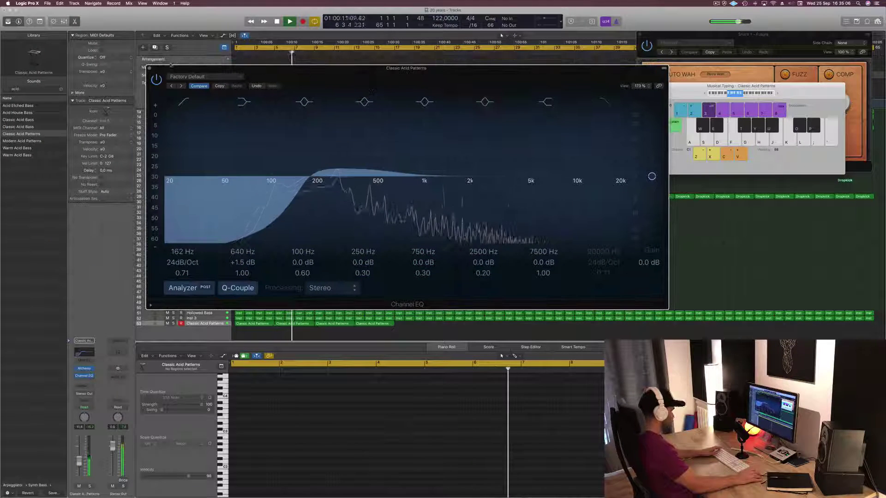
left_click(149, 65)
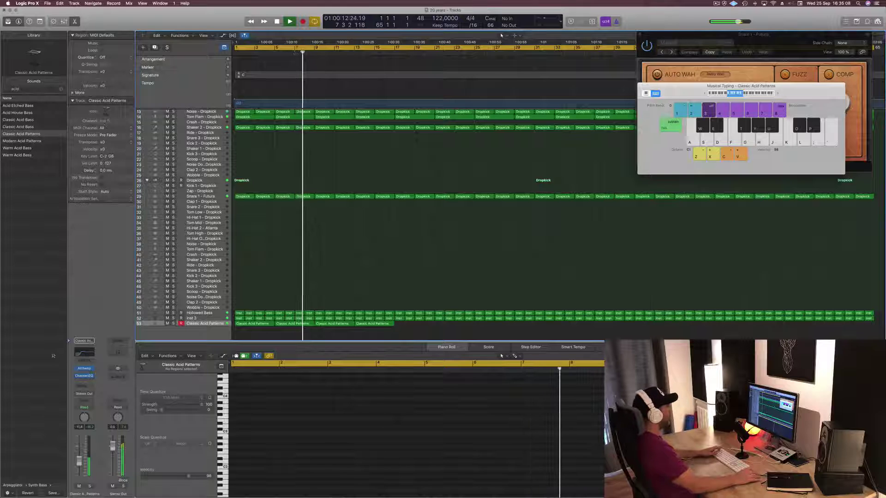
left_click(84, 376)
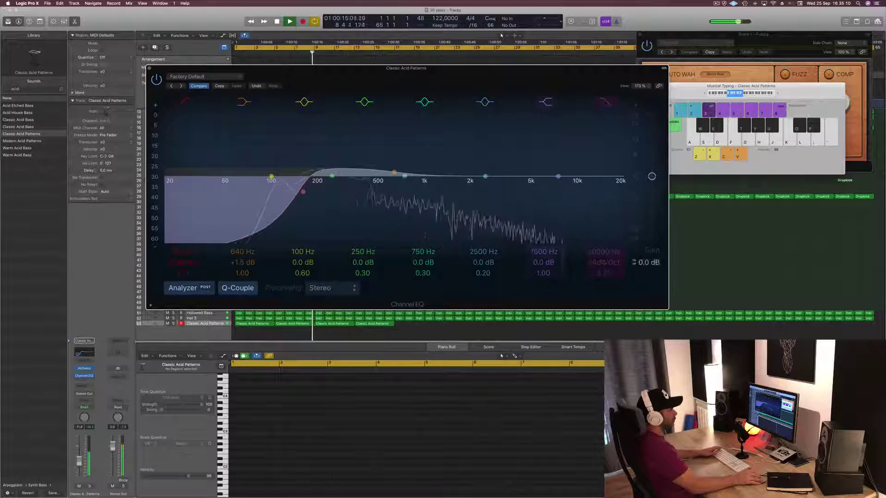
left_click(606, 251)
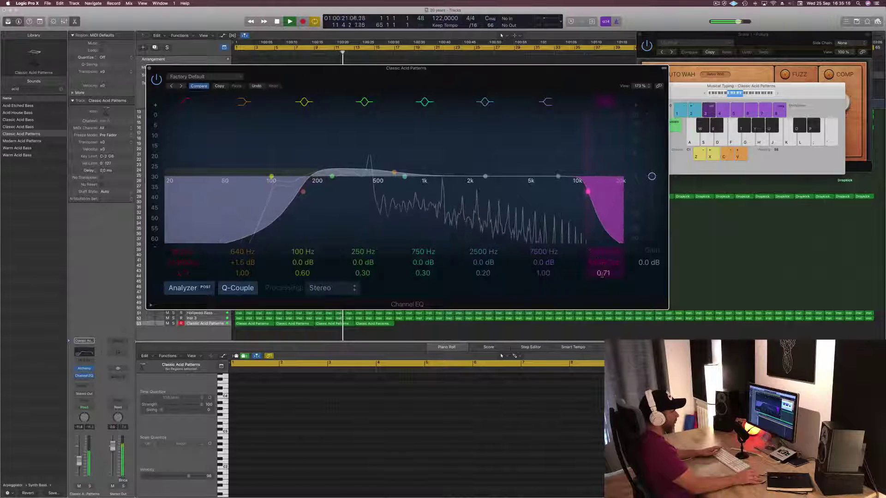
left_click_drag(602, 274, 601, 273)
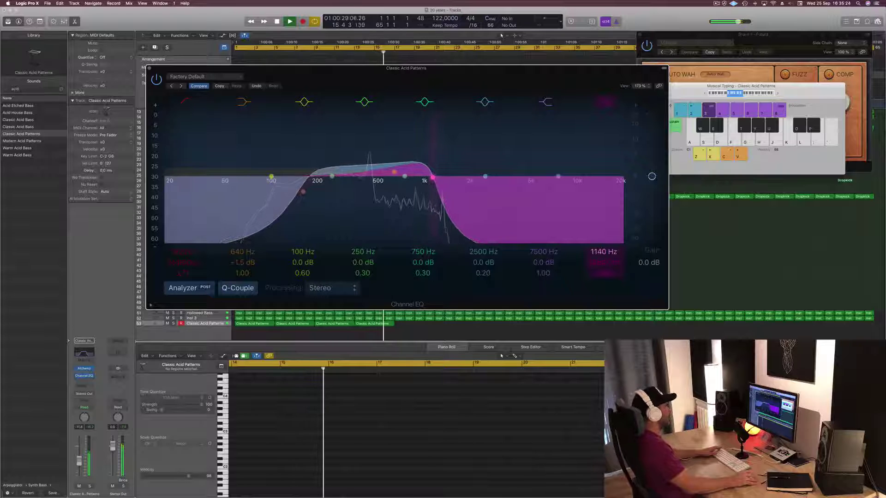
left_click_drag(604, 252, 603, 254)
left_click_drag(505, 70, 587, 88)
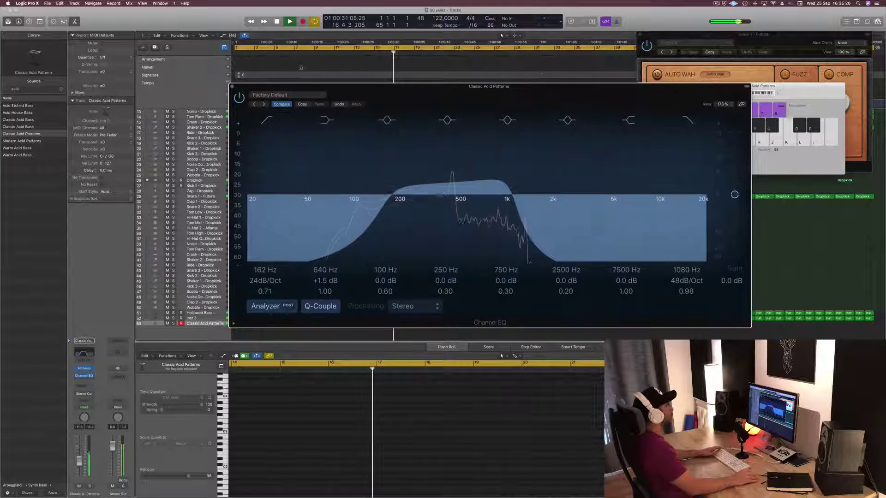
left_click(232, 86)
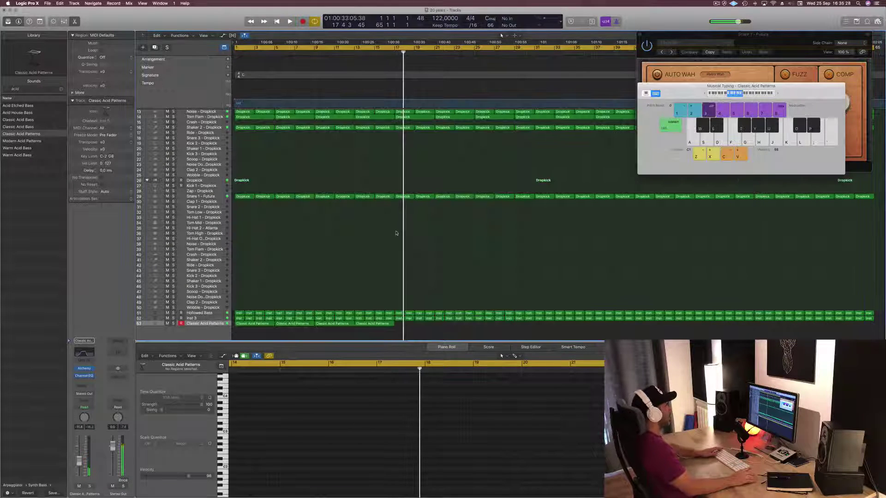
Step: Copy the Classic Acid Patterns regions along their track to fill bars 17 to 65 during playback from the start
key("Return")
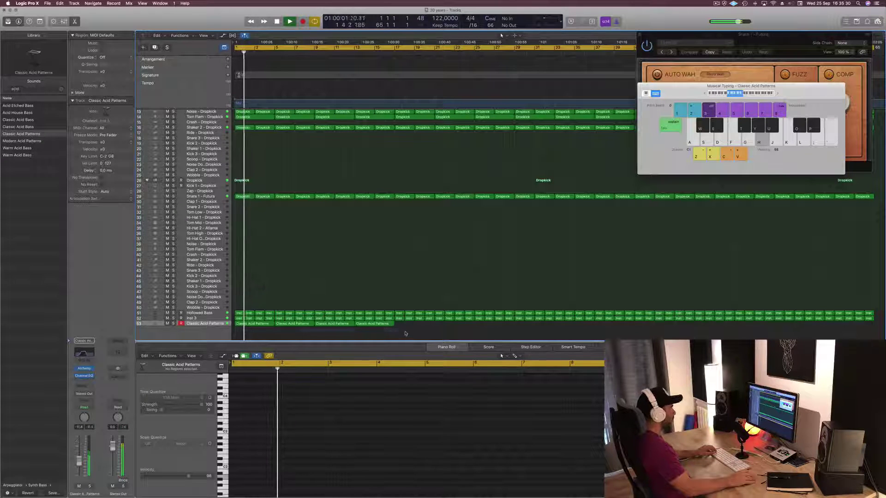
left_click_drag(260, 328, 411, 328)
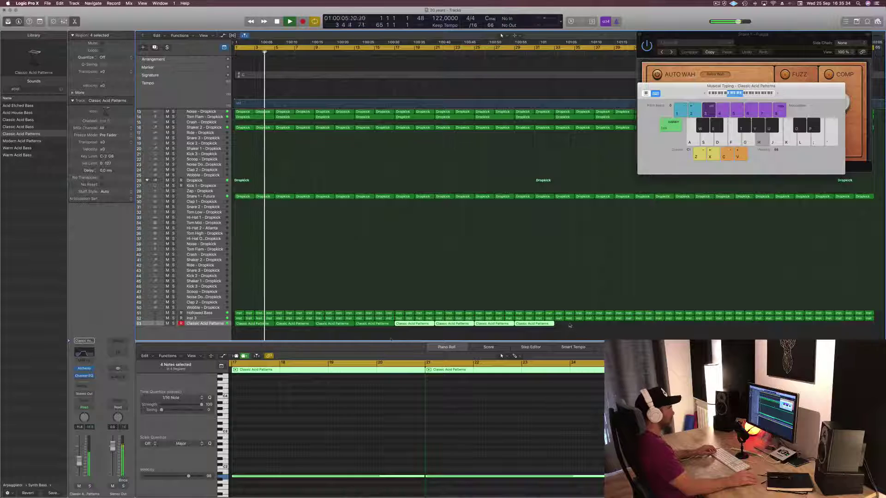
left_click_drag(252, 324, 571, 333)
Step: Close the Fuzz-Wah plug-in window and review the Channel EQ curve on the Classic Acid Patterns track
left_click_drag(737, 84, 666, 86)
left_click_drag(765, 37, 748, 38)
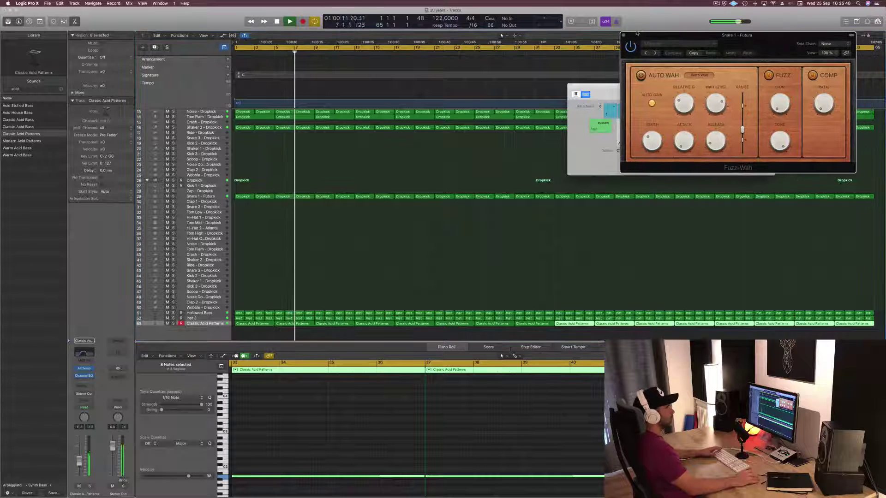
left_click(624, 35)
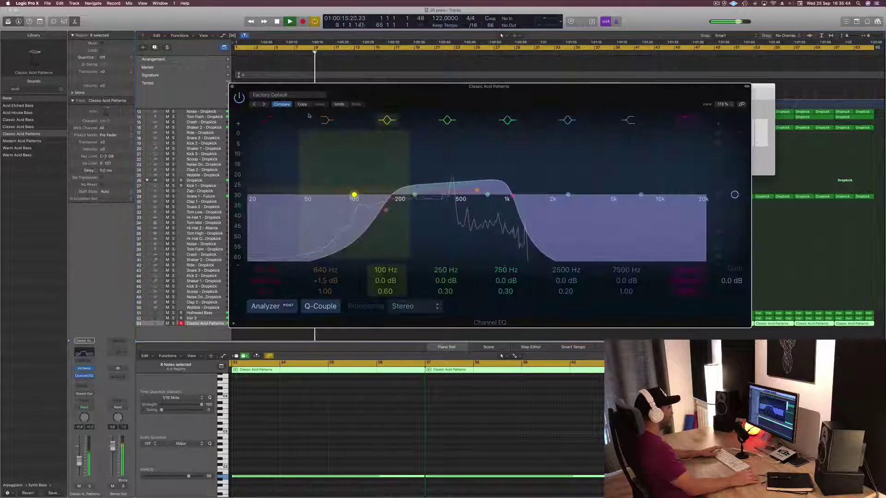
left_click(84, 353)
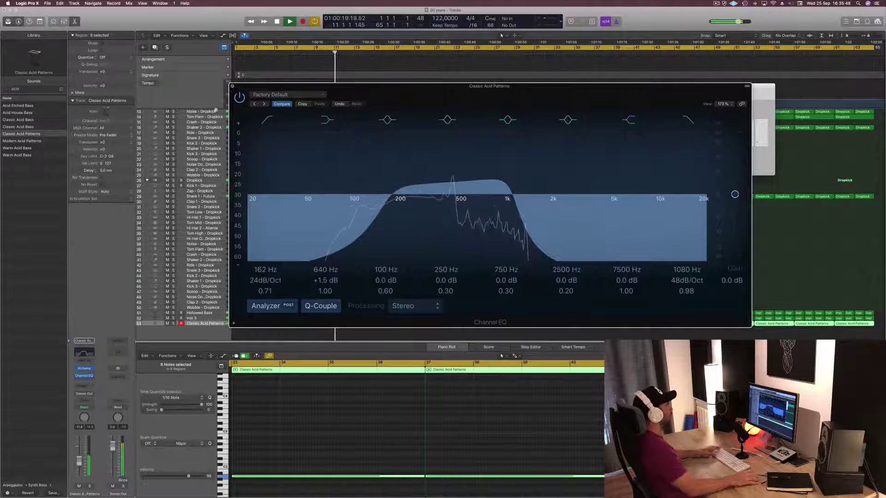
key("super+w")
Step: Hide the global tracks and reduce the track heights so every track fits in the arrangement, repositioning the Musical Typing window
scroll(255, 162, "up", 5)
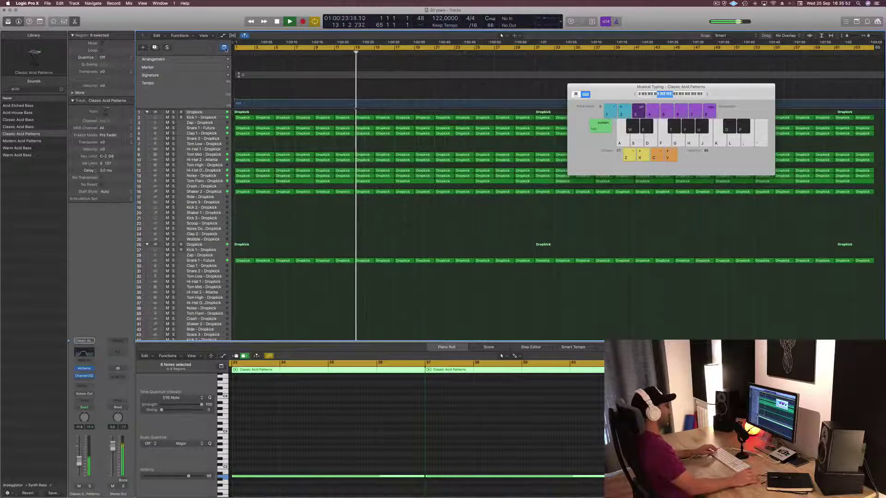
left_click(224, 47)
left_click(718, 3)
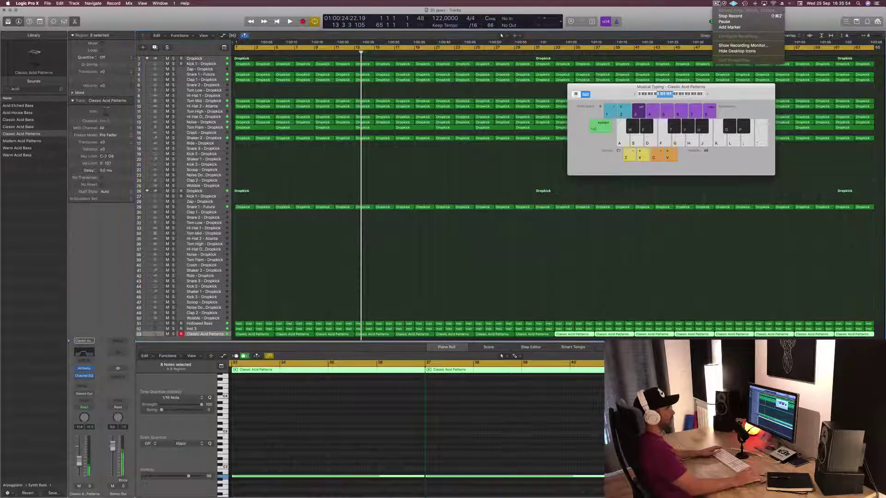
left_click(688, 25)
left_click_drag(616, 88, 625, 89)
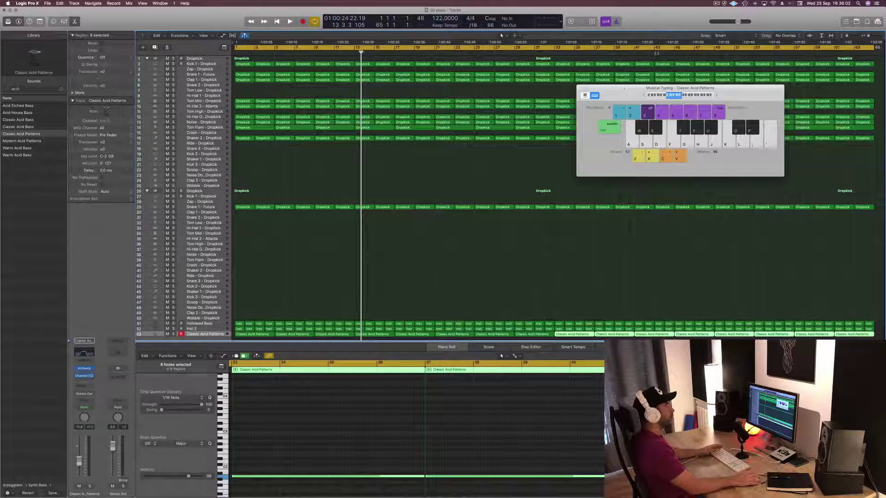
left_click_drag(626, 89, 665, 97)
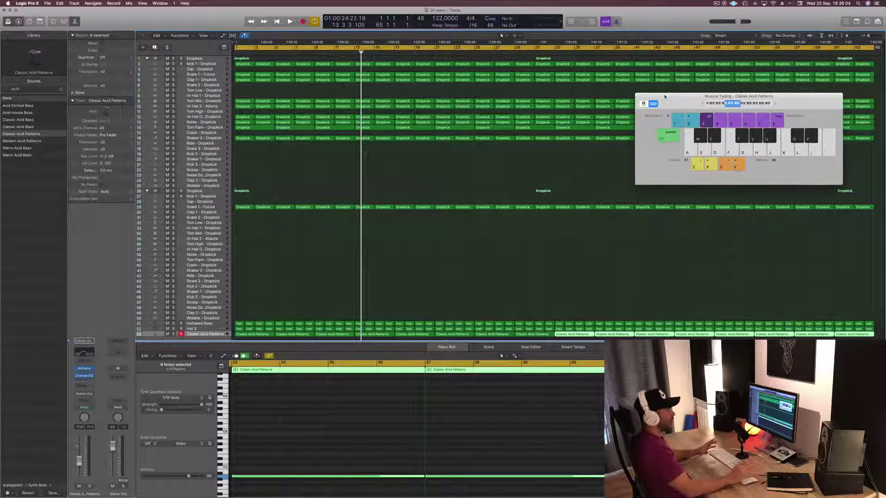
left_click(418, 179, "ctrl+alt")
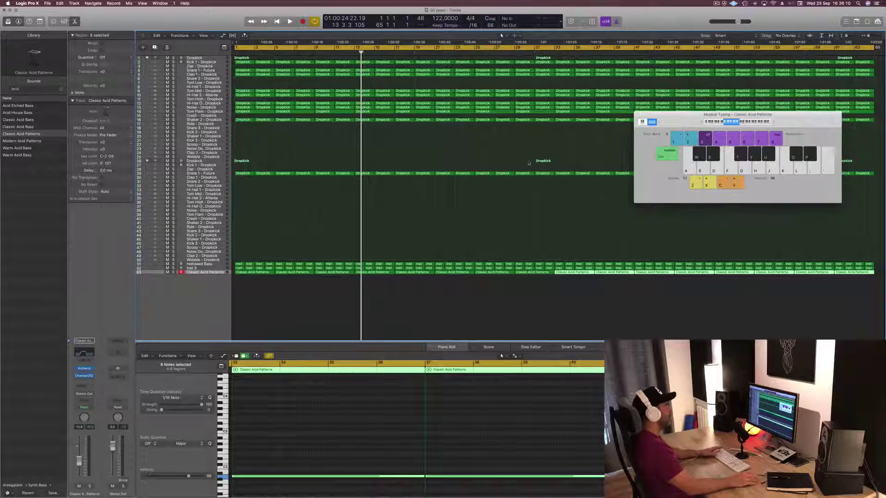
Step: Delete the first four Classic Acid Patterns regions so the part starts at bar 17, and play from the start
key("space")
left_click_drag(645, 125, 639, 81)
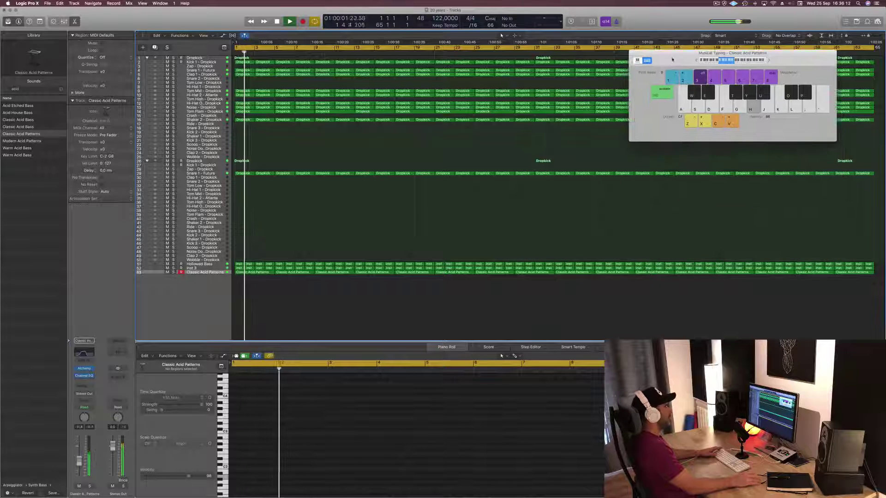
mouse_move(322, 291)
left_mouse_down()
mouse_move(353, 272)
mouse_move(334, 293)
left_mouse_up()
left_click_drag(386, 281, 386, 273)
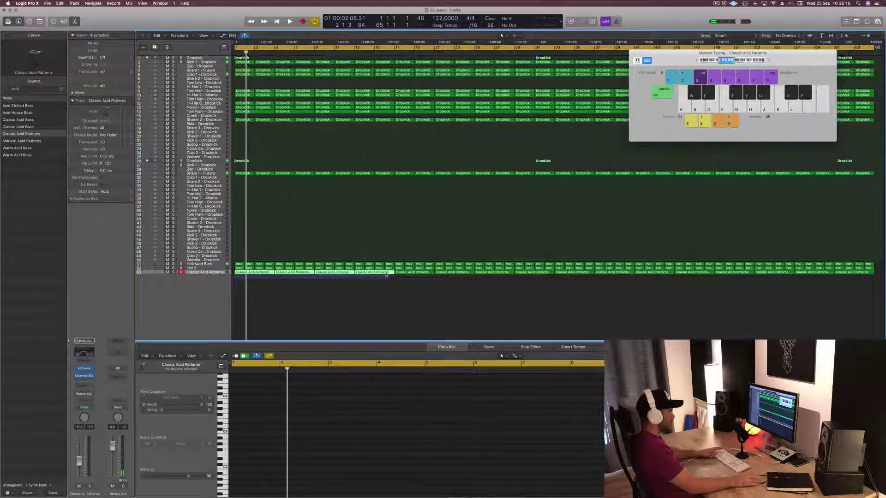
key("Delete")
key("space")
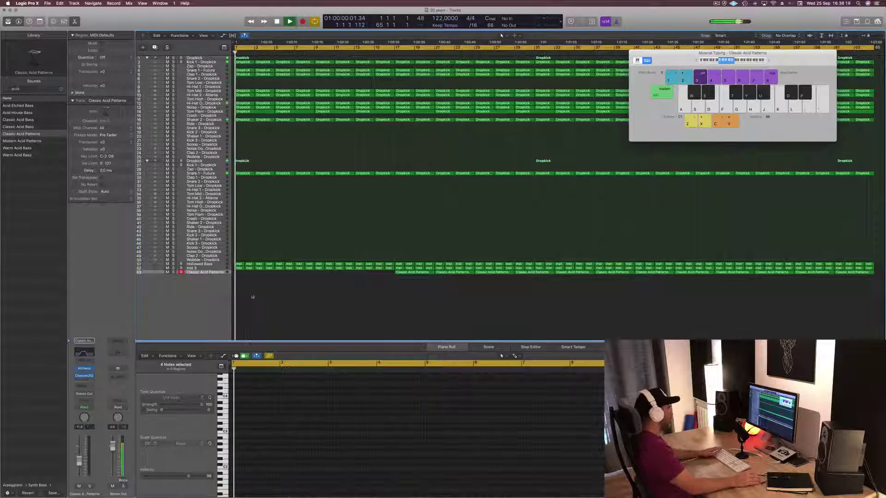
Step: Delete the first four Inst 3 regions so the part starts at bar 5, and listen to the intro from the start
left_click(217, 268)
key("r")
key("space")
key("space")
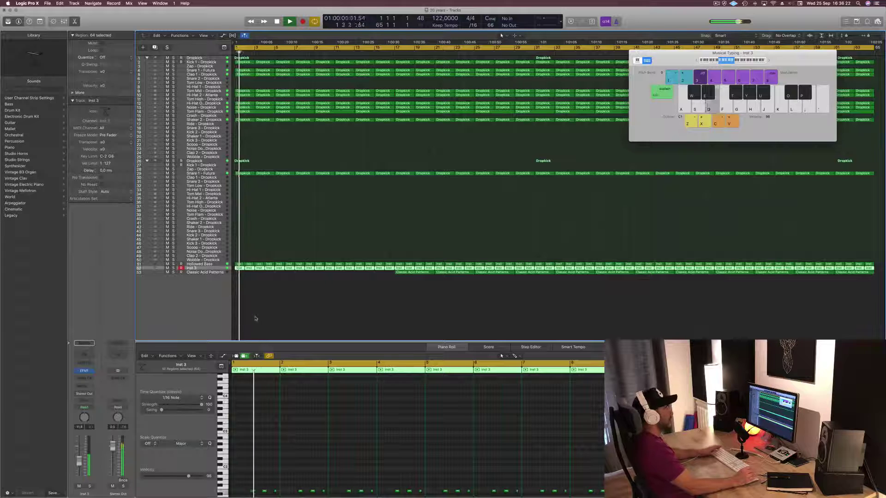
left_click(310, 319)
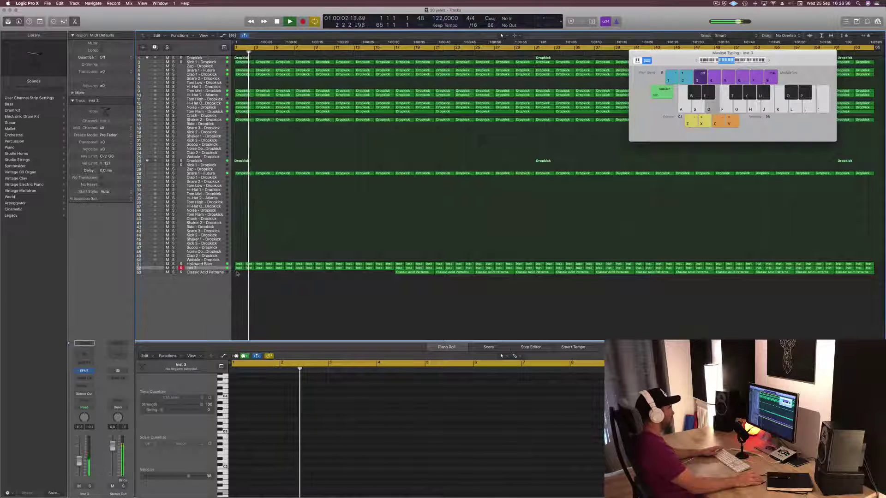
key("Delete")
key("Return")
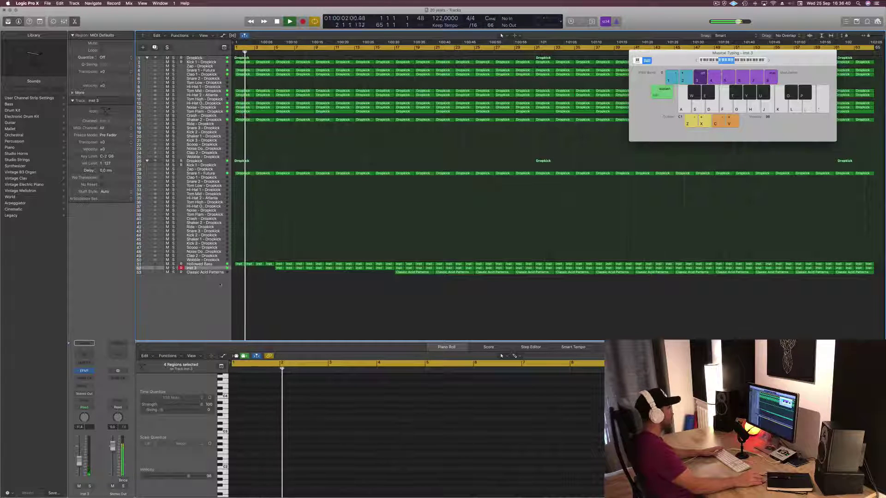
key("space")
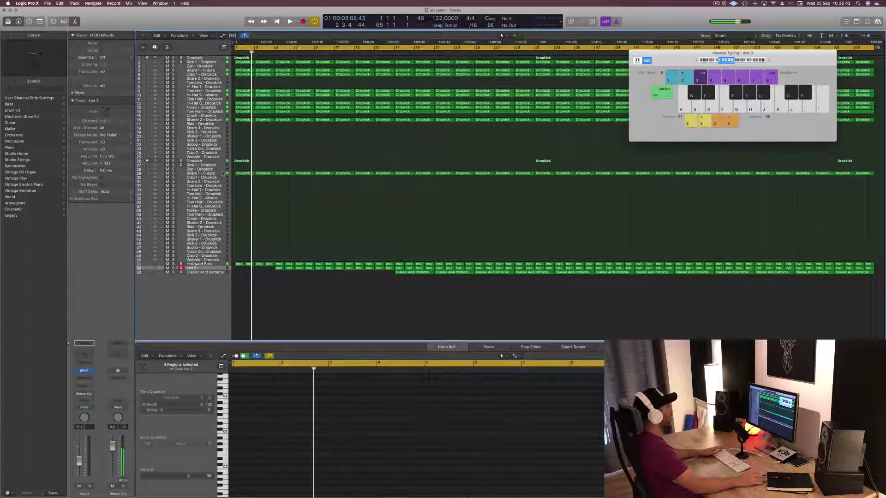
Step: Try to delete the first five regions on the second kit's Snare 1 - Futura track
left_click(252, 175)
key("Return")
key("space")
left_click_drag(238, 180, 326, 172)
key("Delete")
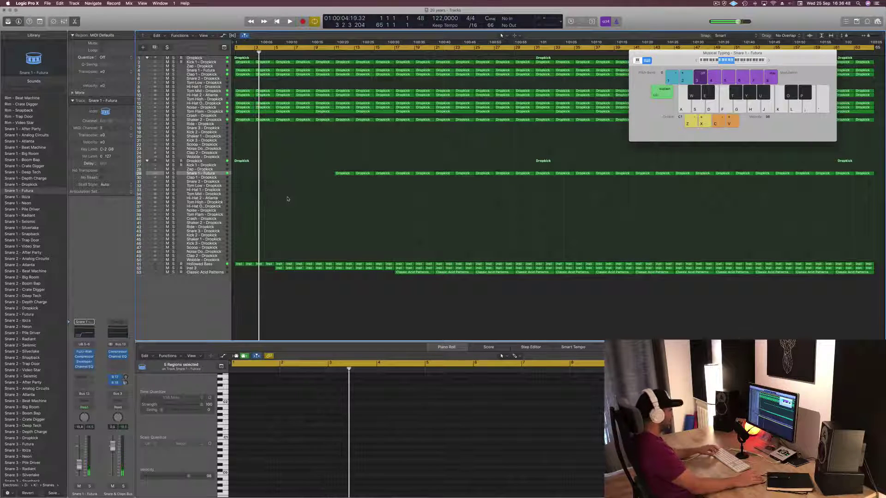
key("super+z")
Step: Enable a high cut at 2150 Hz and 48 dB/Oct in the second Snare 1 - Futura track's Channel EQ
key("space")
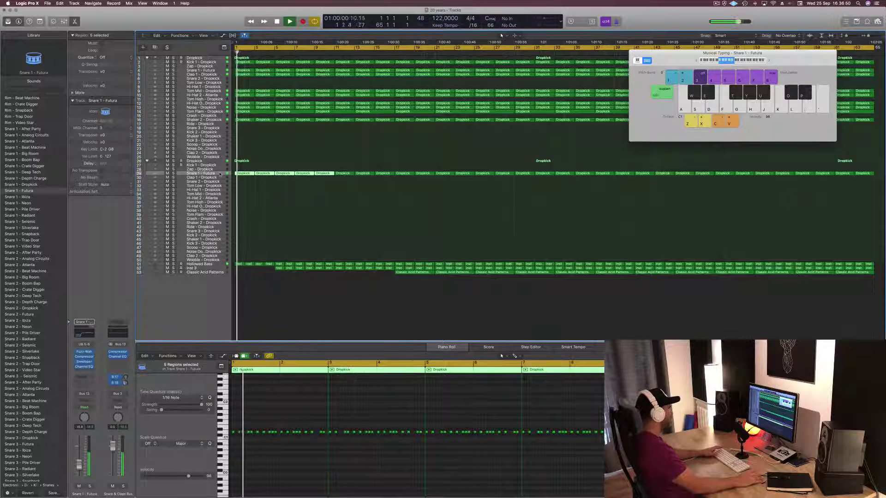
key("super+a")
left_click(84, 332)
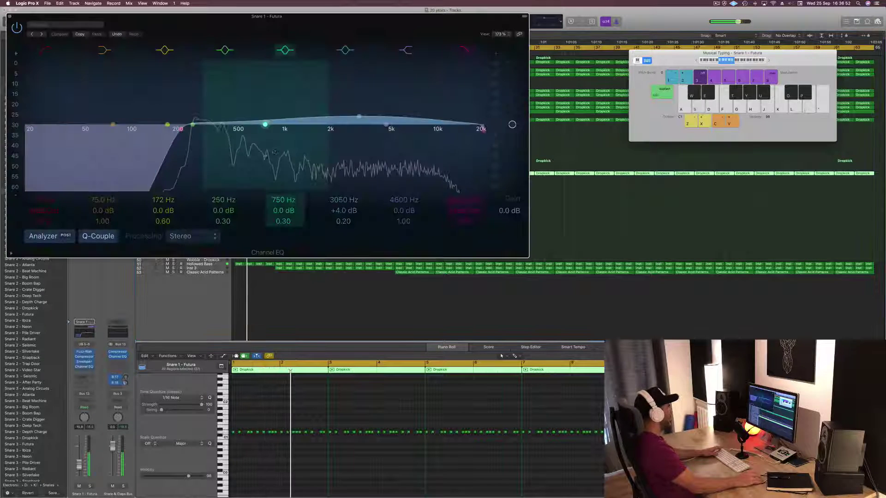
left_click(467, 51)
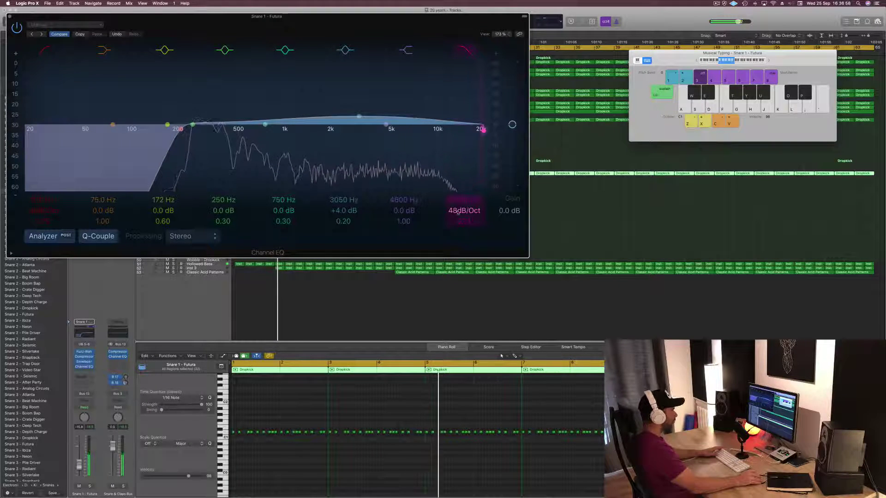
left_click_drag(464, 200, 464, 223)
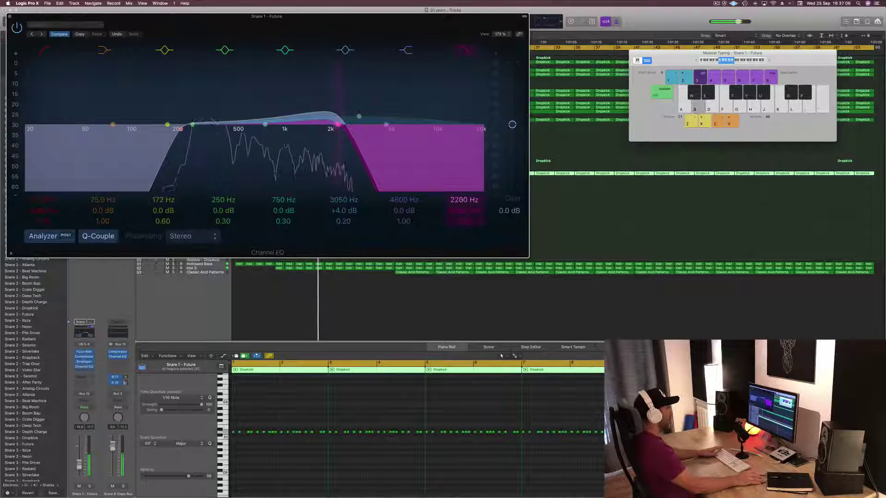
left_click_drag(315, 28, 741, 98)
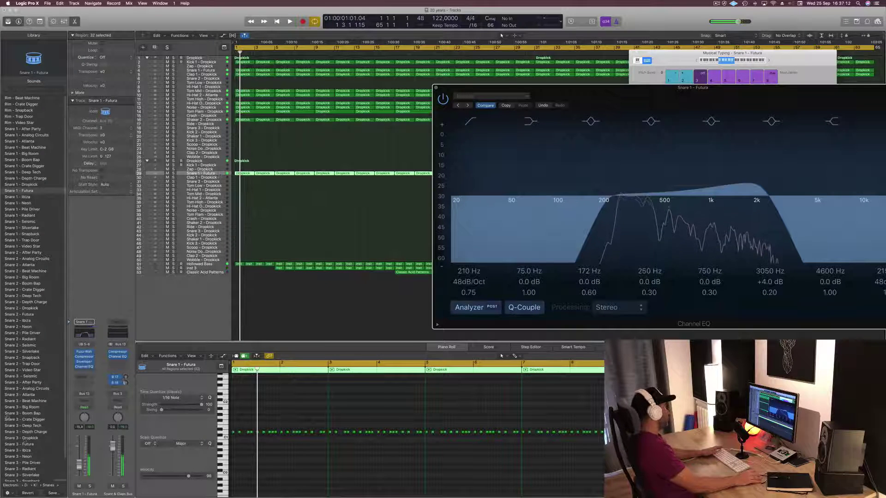
Step: Set the Snare 1 - Futura track's automation mode to Touch, play from the start, and hide the EQ window
left_click(84, 408)
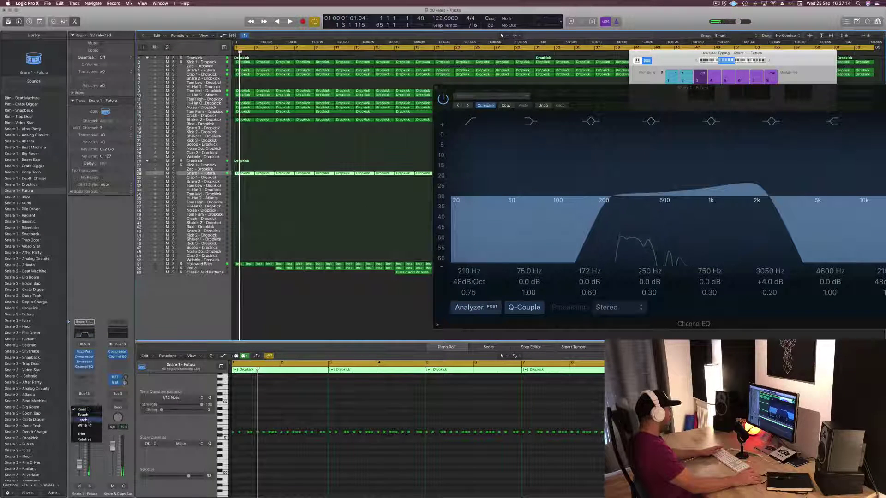
left_click_drag(810, 100, 571, 87)
key("space")
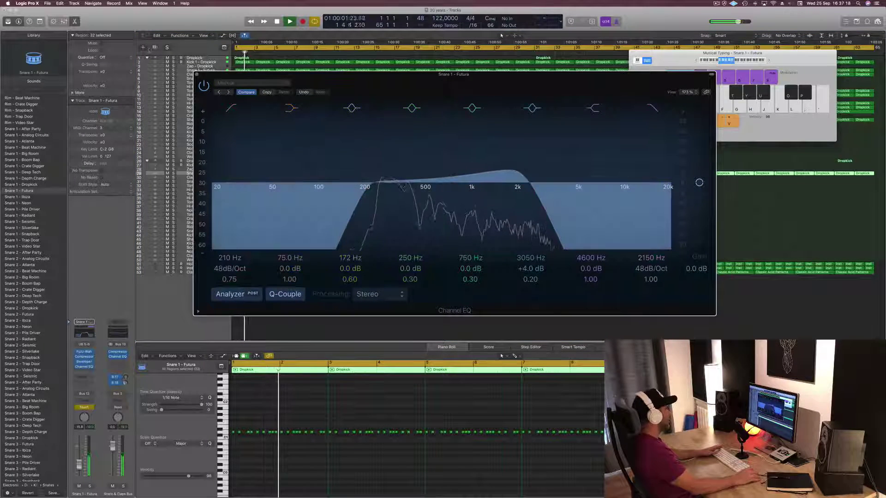
key("v")
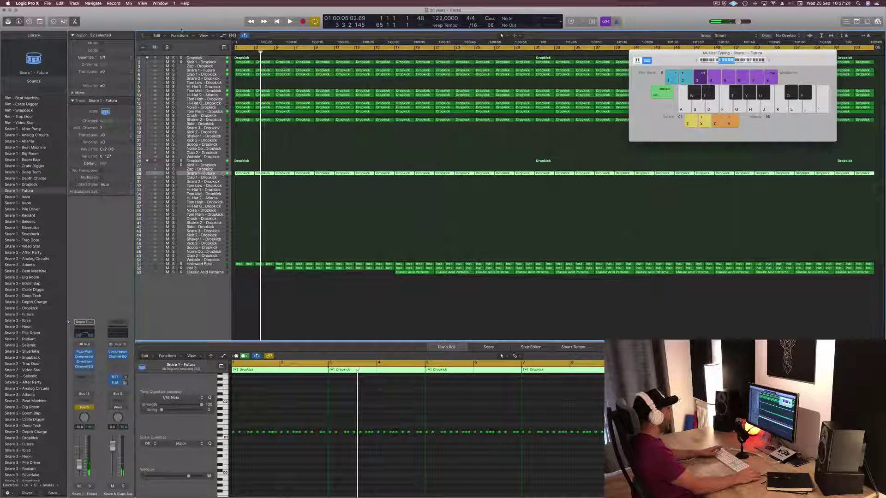
Step: Show the toolbar, enlarge the selected Snare 1 - Futura track with Track Zoom, and play from the start
key("ctrl+alt+super+t")
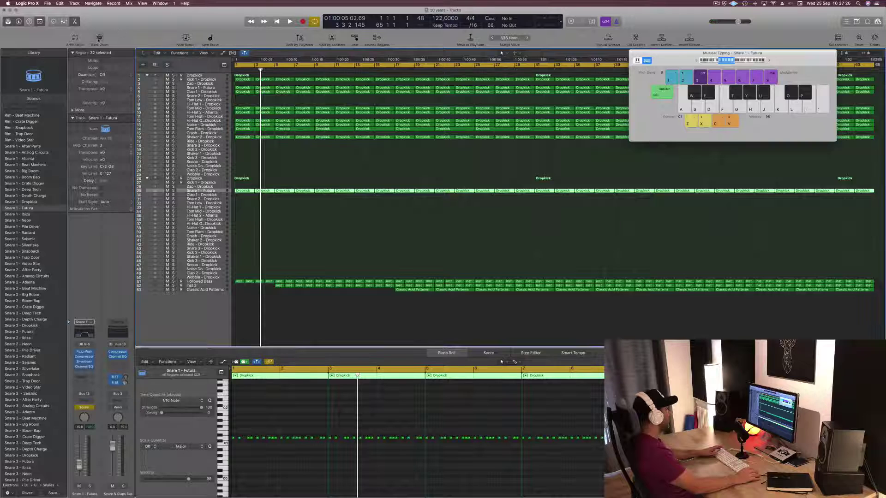
key("ctrl+z")
key("Return")
key("space")
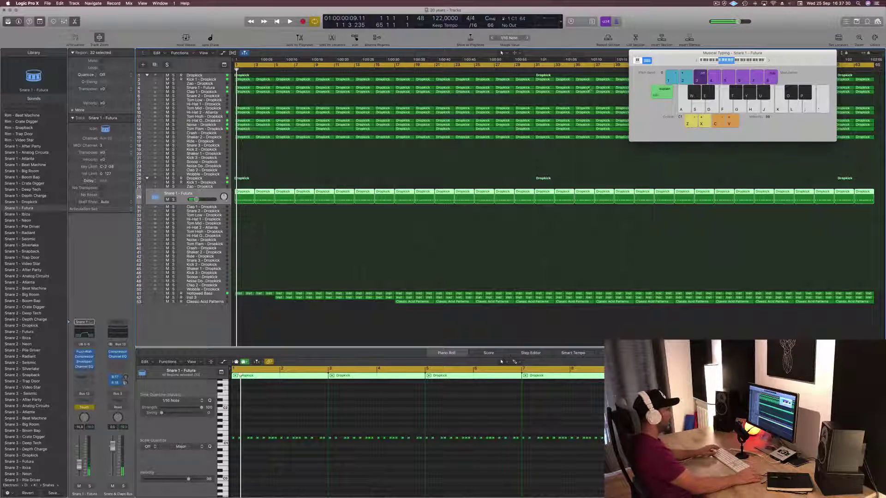
Step: Close Musical Typing, show track automation with the Snare 1 - Futura track in Touch mode, and play from the start
key("super+k")
key("super+Down")
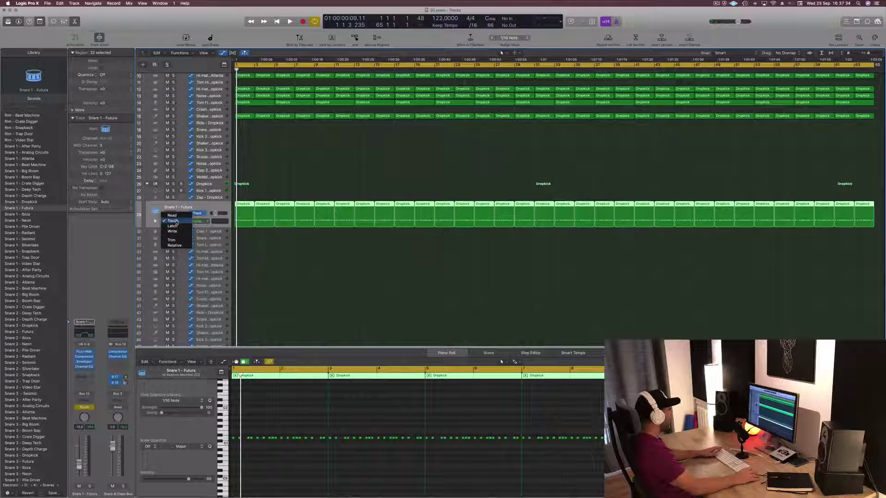
left_click(202, 209)
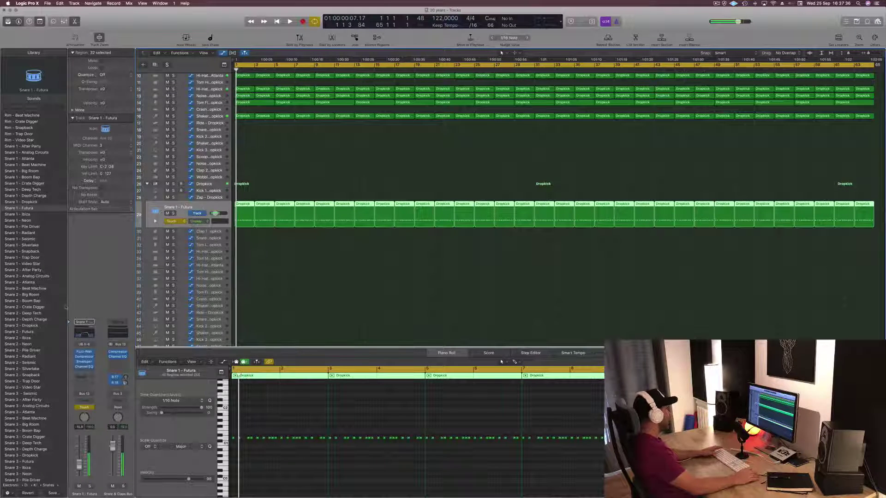
key("space")
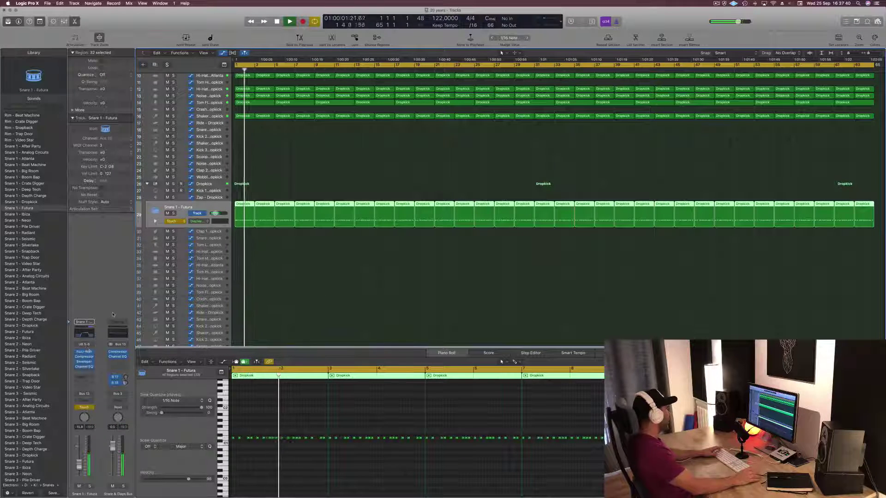
key("Return")
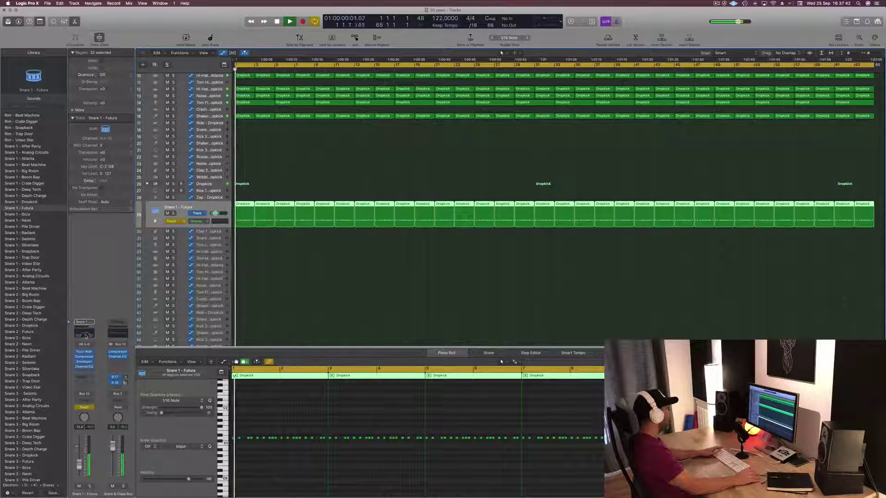
Step: Record high cut frequency automation at 2150 Hz from the Snare 1 - Futura track's Channel EQ during playback, and close the EQ
left_click(84, 334)
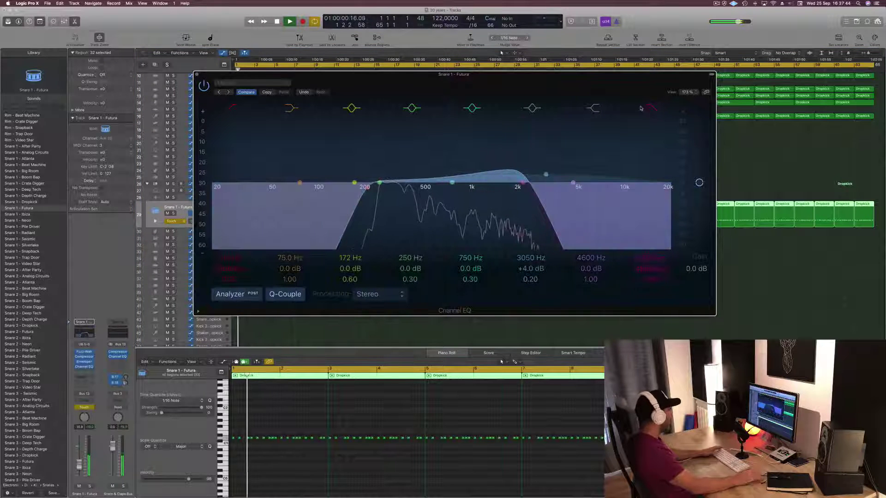
left_click_drag(595, 182, 522, 183)
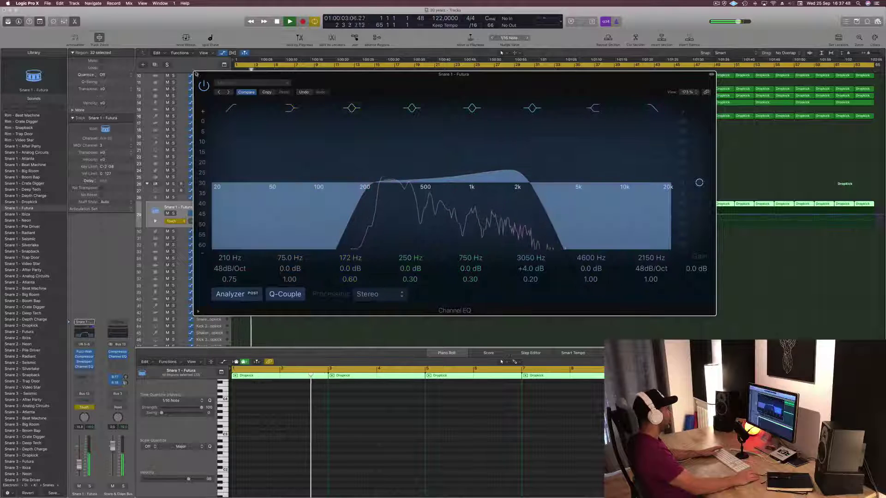
key("super+w")
key("space")
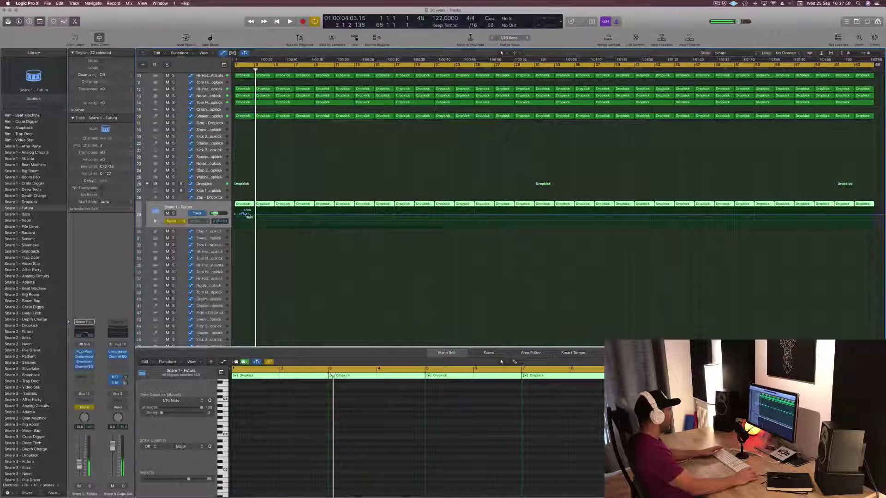
Step: Ramp the snare's High Cut Frequency automation from 270 Hz at bar 1 to 2150 Hz at bar 5, and set its mode to Read
left_click(246, 215)
key("Return")
key("space")
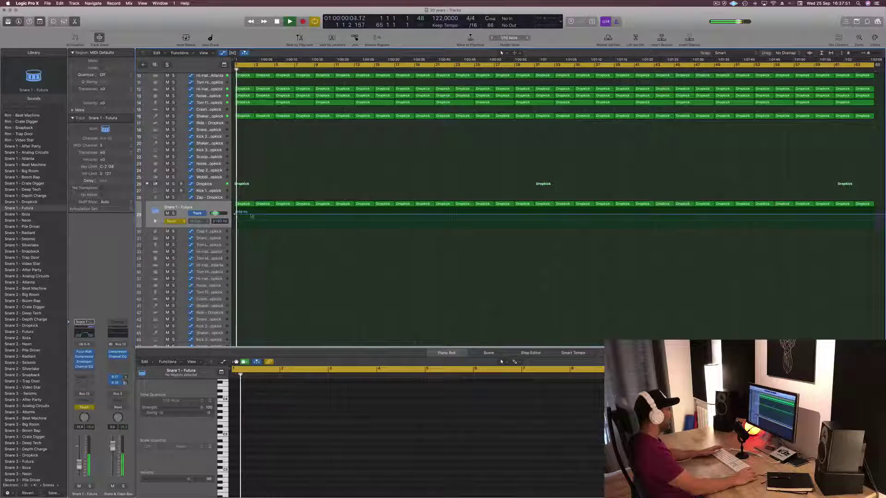
left_click(275, 214)
left_click_drag(235, 214, 235, 224)
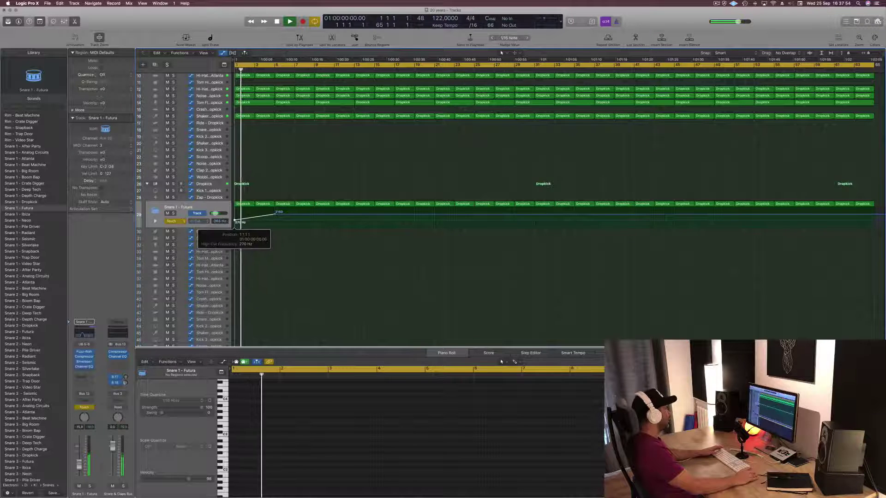
left_click(174, 221)
left_click(173, 216)
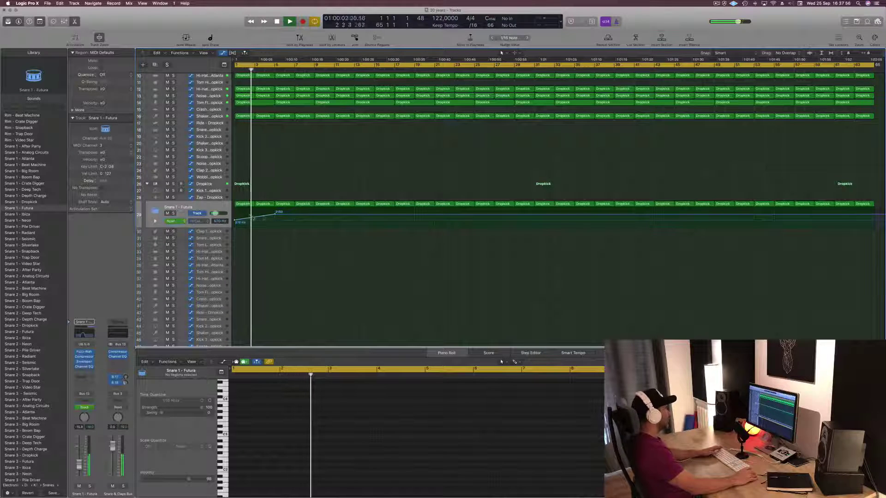
Step: Add three more rising High Cut Frequency ramps on the snare track, ending at bars 9, 13 and 17, with sharp drops between them
left_click_drag(276, 215, 314, 213)
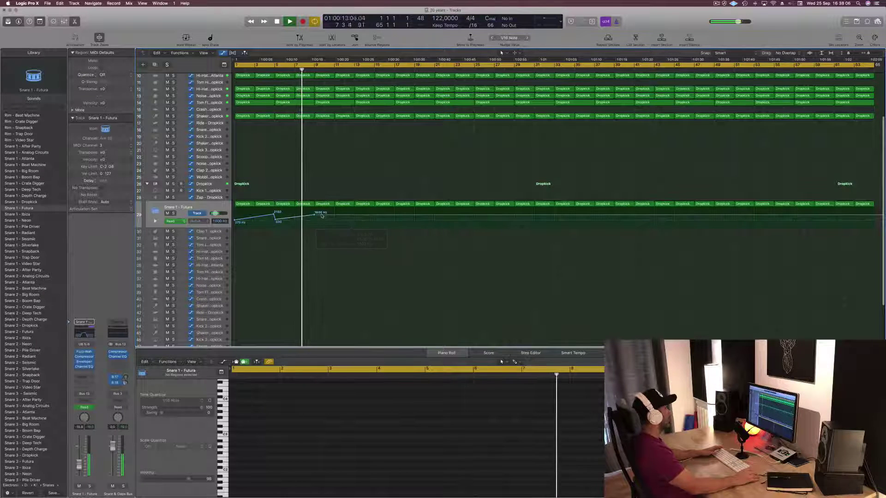
left_click_drag(317, 215, 317, 222)
key("Return")
left_click(354, 221)
left_click_drag(355, 221, 355, 220)
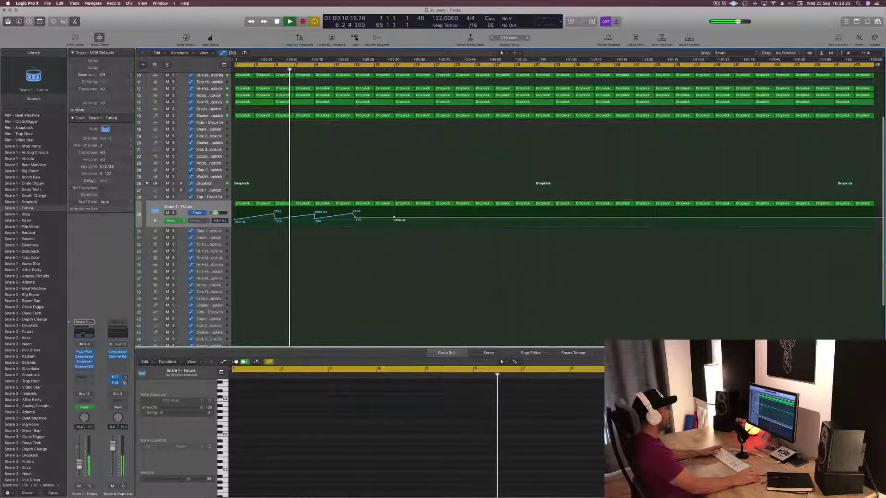
left_click(395, 214)
Step: Copy the Classic Acid Patterns region from bar 17 to bar 5 and shorten its note to a brief hit at the region's start
scroll(340, 256, "down", 5)
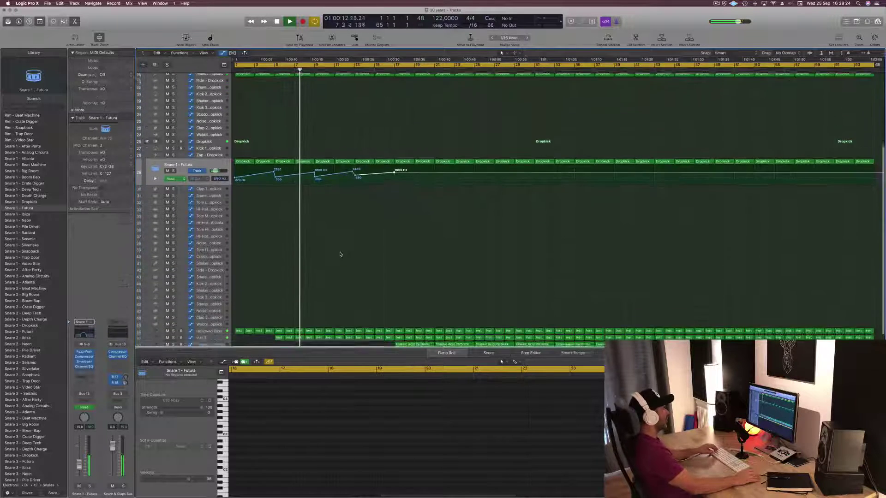
left_click_drag(413, 331, 295, 332)
left_click(296, 329)
scroll(284, 444, "down", 2)
scroll(292, 467, "left", 5)
left_click_drag(438, 479, 290, 477)
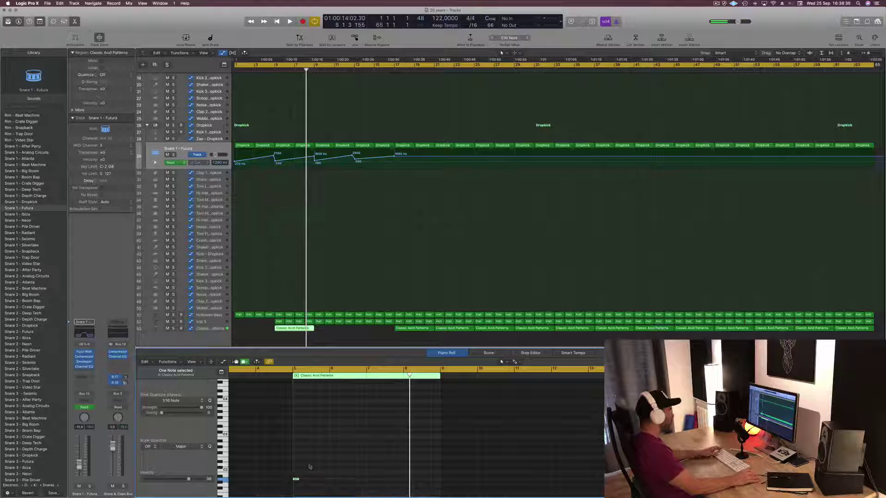
Step: Play from the start and delete the four Inst 3 regions between bars 5 and 9
left_click(358, 259)
key("space")
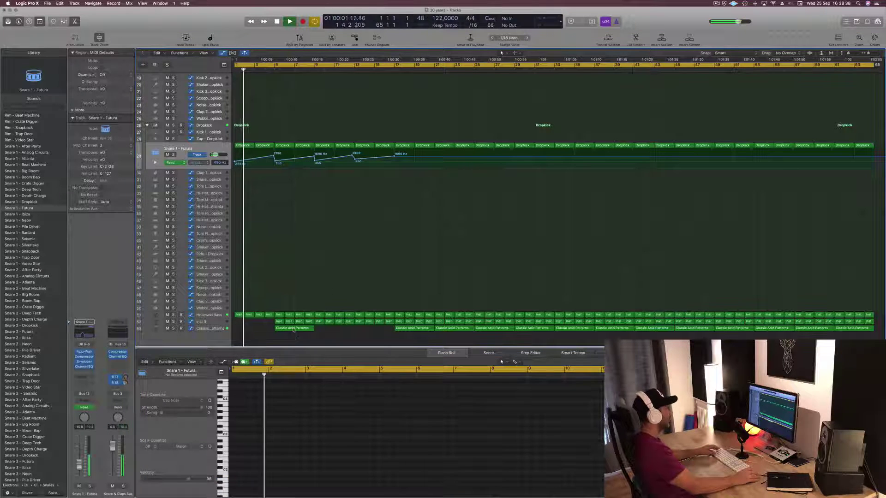
left_click_drag(264, 324, 308, 323)
key("Delete")
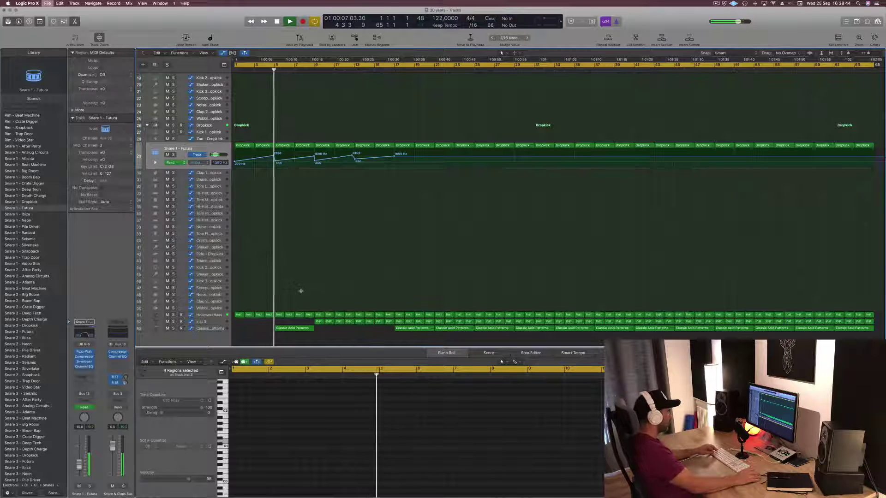
Step: Lengthen the note in the bar 5 Classic Acid Patterns region slightly and copy that region to bar 9
left_click(293, 329)
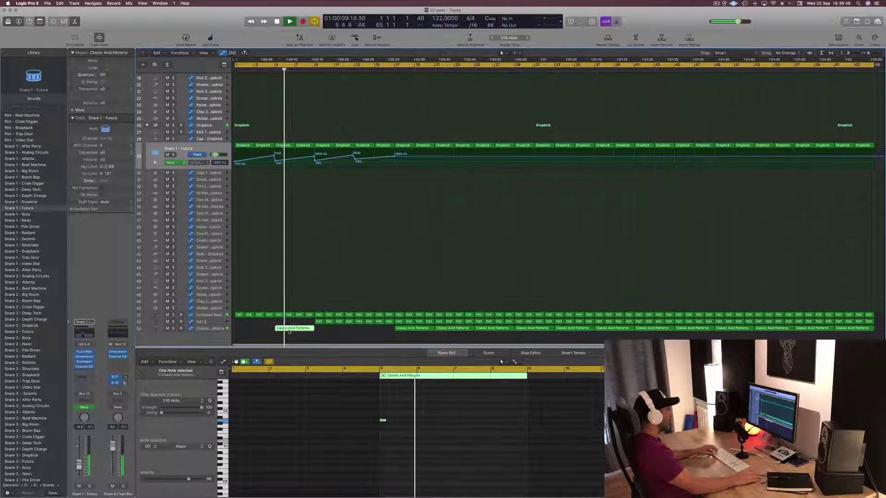
left_click_drag(386, 421, 389, 420)
left_click_drag(296, 331, 335, 331)
scroll(361, 292, "right", 1)
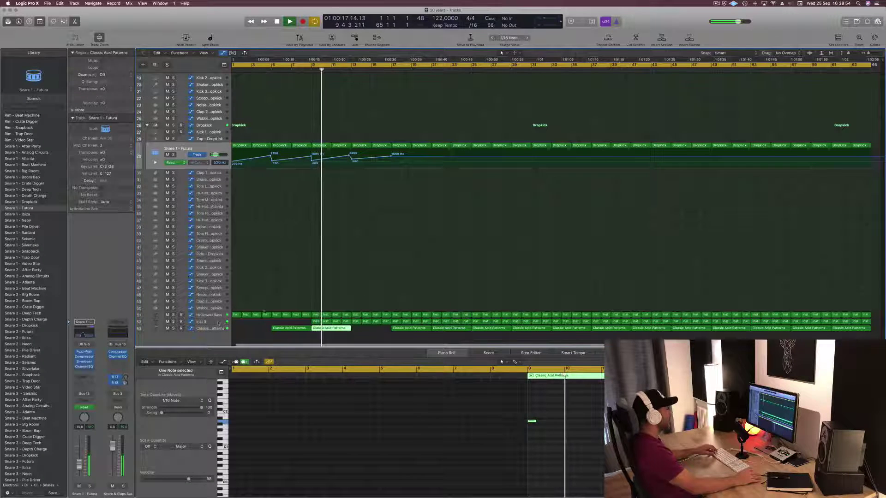
Step: Copy the Classic Acid Patterns region to bar 13 and replace the existing region at bar 17 with another copy
left_click(203, 322)
left_click_drag(337, 330, 374, 330)
left_click(404, 329)
key("Delete")
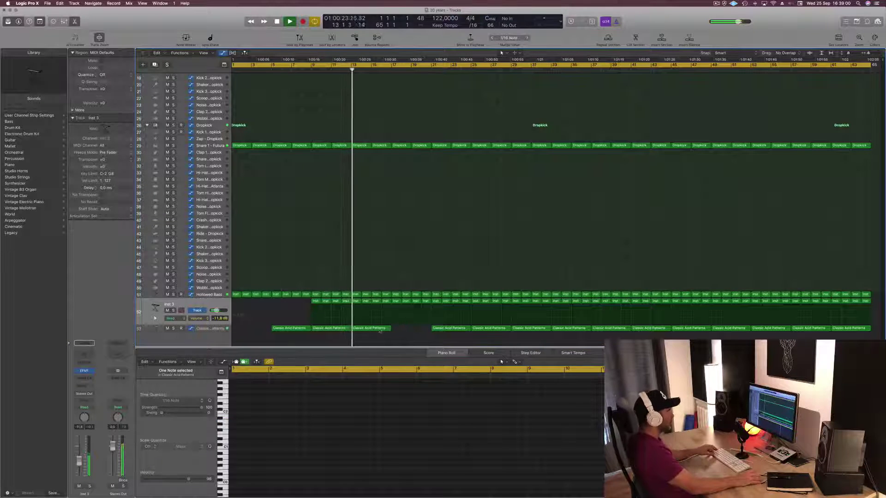
left_click_drag(372, 330, 411, 331)
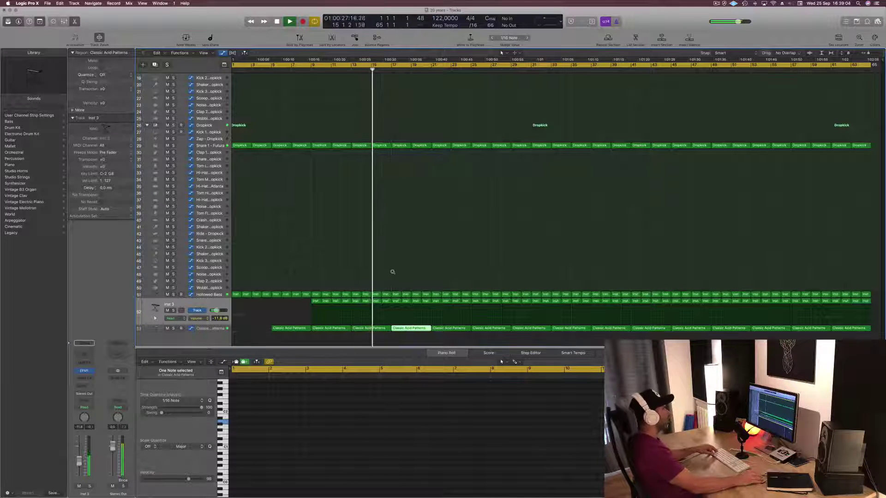
Step: Raise the Snare 1 - Futura track's High Cut Frequency automation point at bar 17 to 20000 Hz and restart playback
scroll(380, 272, "up", 8)
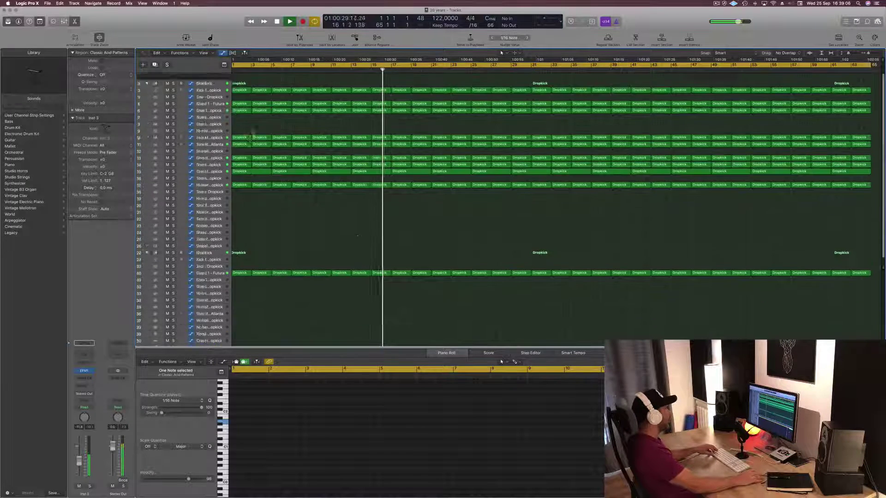
left_click(215, 268)
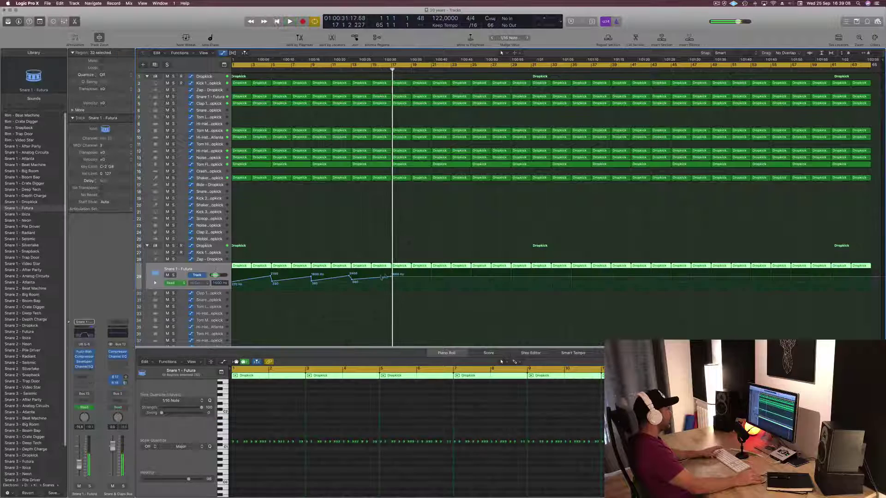
scroll(351, 152, "left", 1)
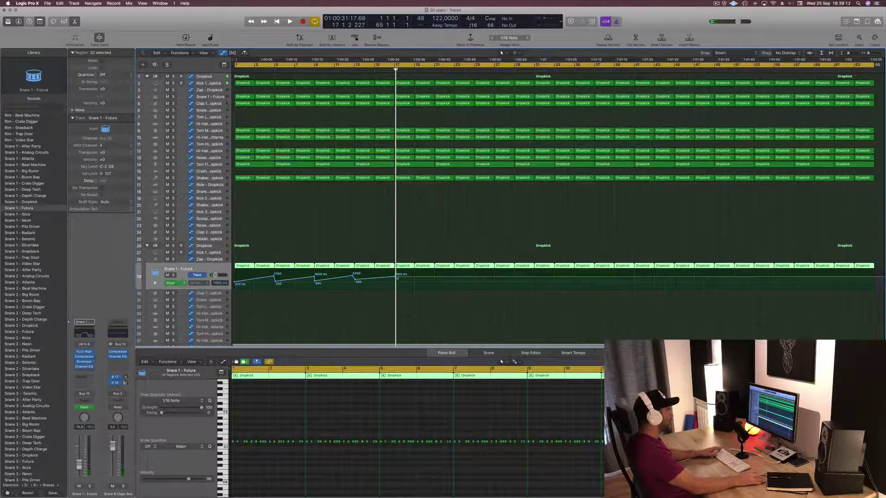
left_click_drag(395, 278, 395, 272)
key("Return")
key("space")
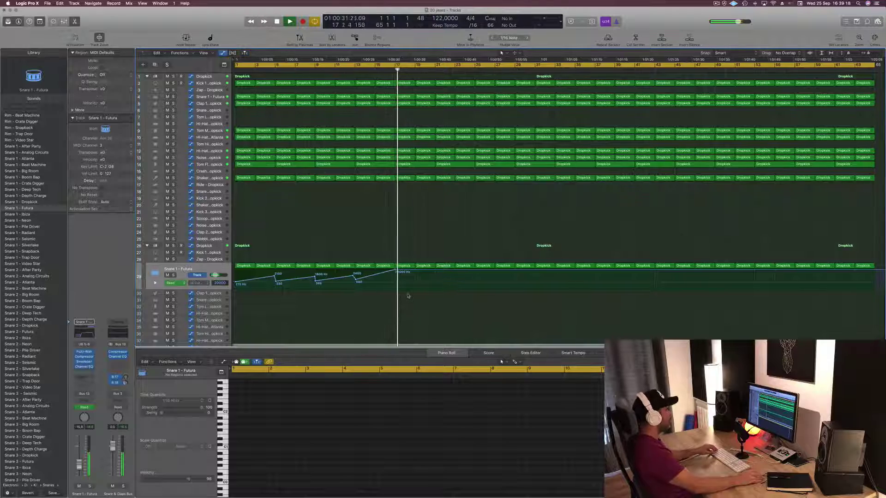
Step: Play from about bar 15 and extend the note in the bar 17 Classic Acid Patterns region across its full four bars
scroll(402, 297, "down", 10)
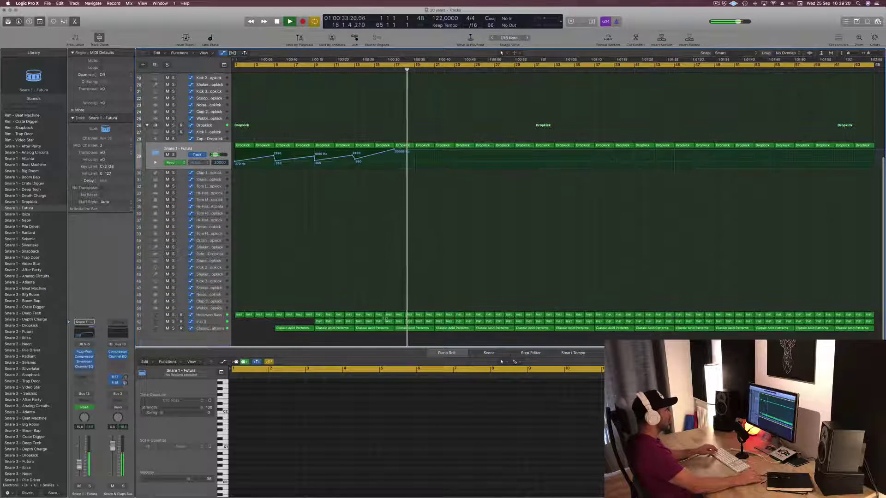
left_click(378, 73)
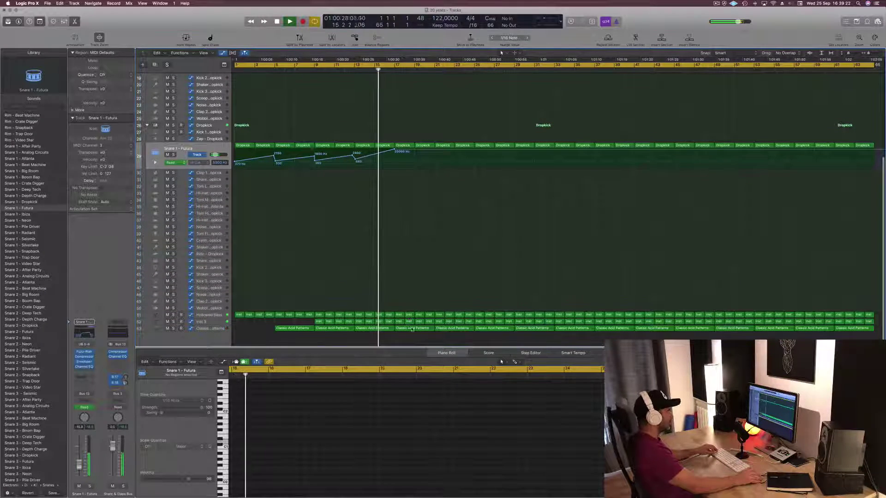
left_click(412, 328)
left_click_drag(413, 328, 382, 72)
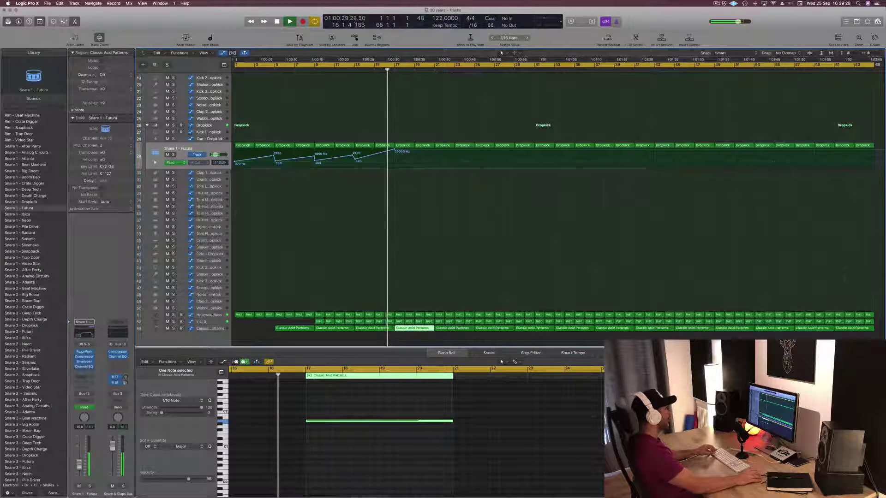
Step: Set the Classic Acid Patterns track's automation mode to Touch
left_click(208, 328)
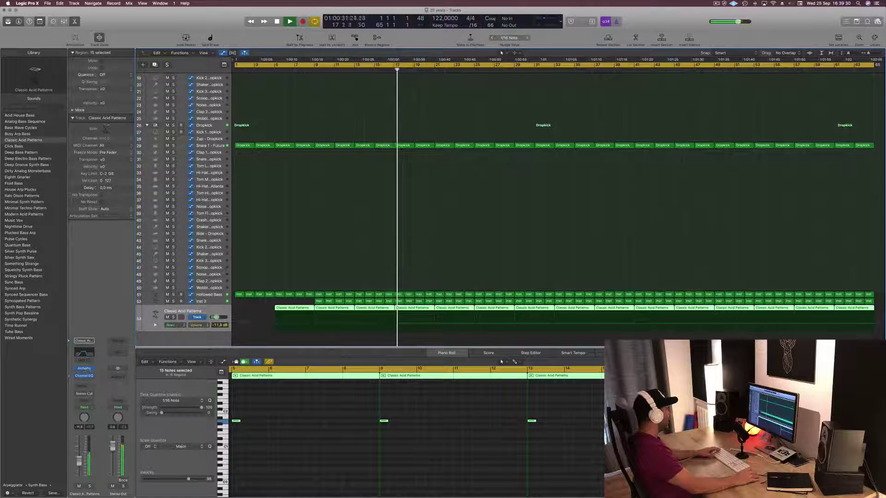
left_click(90, 410)
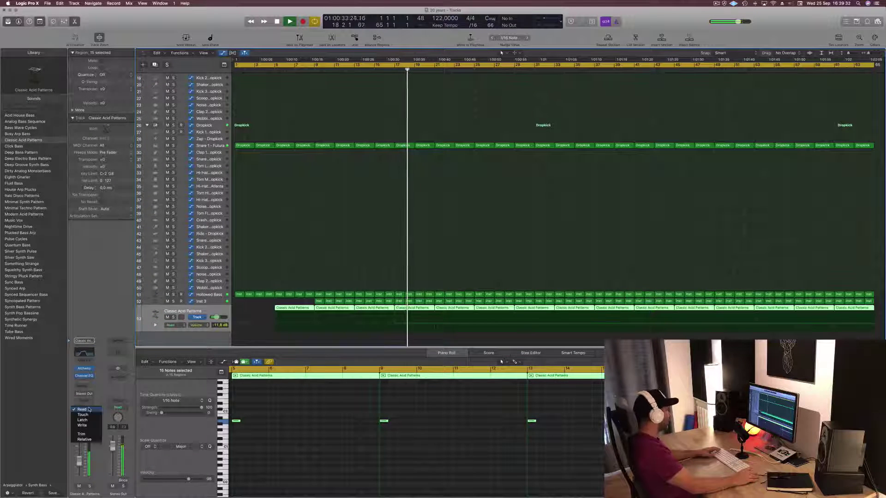
left_click(84, 409)
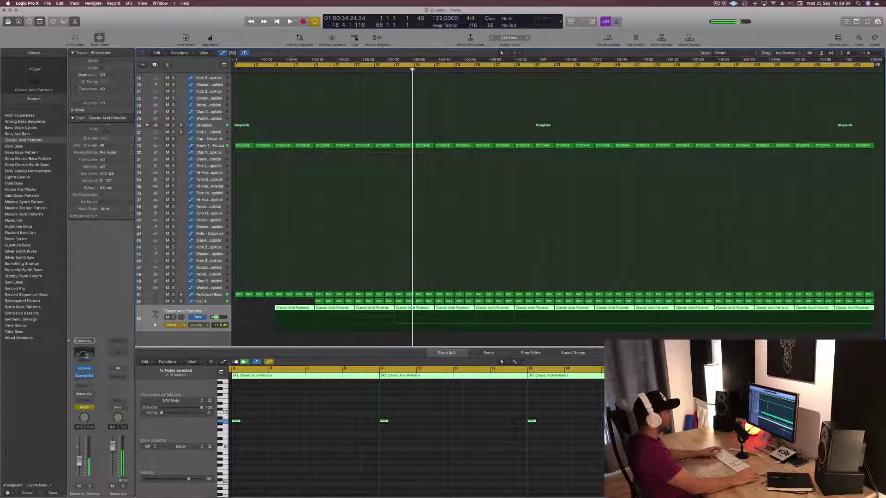
Step: Lower the high cut slightly in the Classic Acid Patterns track's Channel EQ during playback to write its frequency automation, and close the EQ
left_click(85, 354)
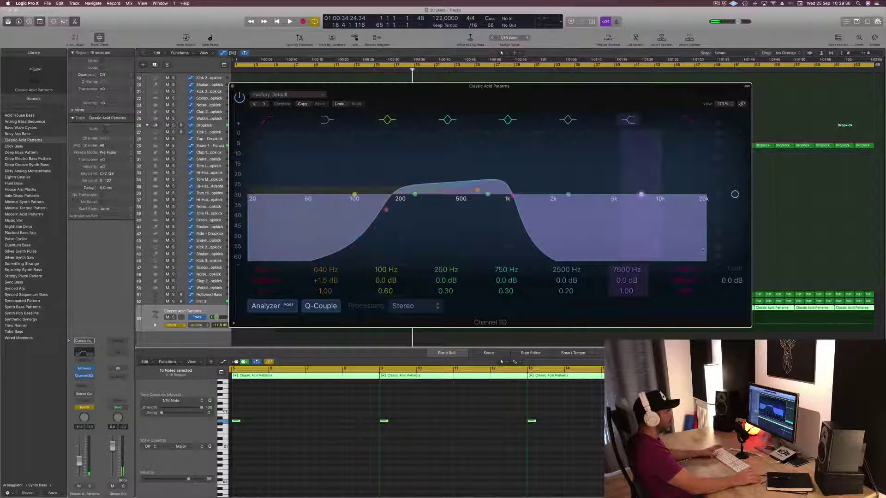
key("Return")
key("space")
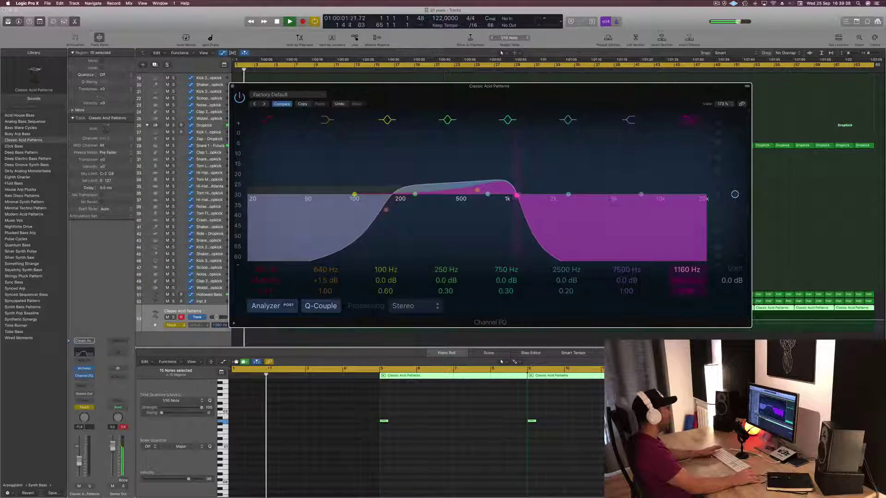
left_click_drag(518, 196, 512, 196)
key("super+w")
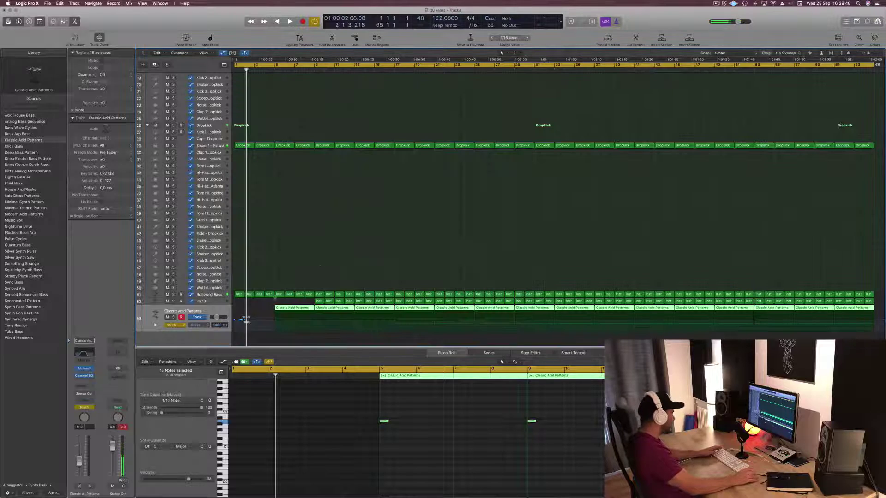
Step: Play from the start, add a lower high cut automation point at bar 17 on the Classic Acid Patterns track, and set its mode to Read
left_click(275, 314)
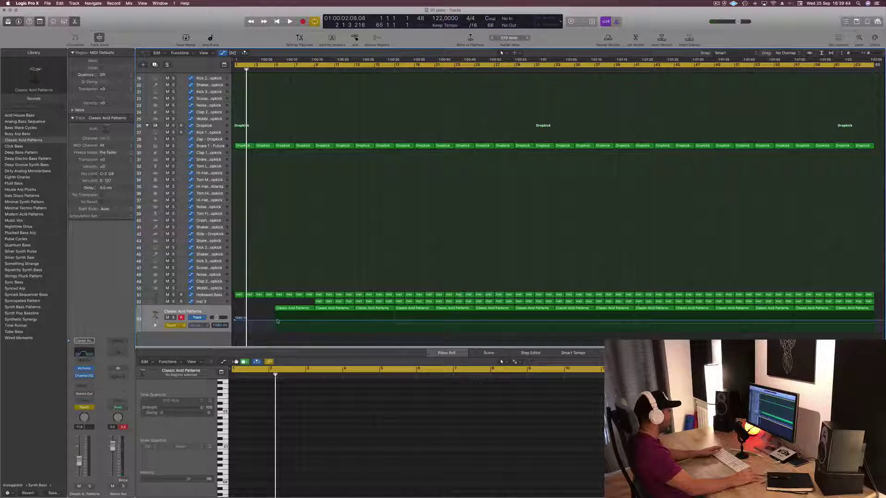
key("Return")
key("space")
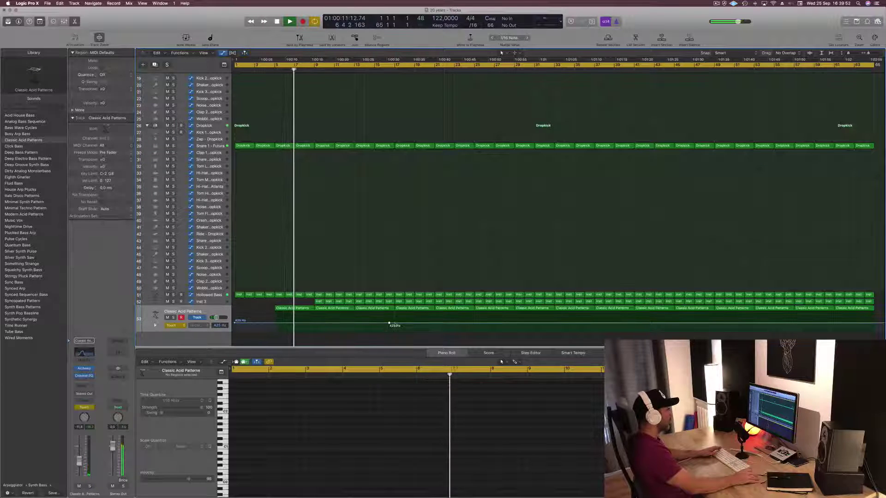
left_click_drag(395, 324, 394, 326)
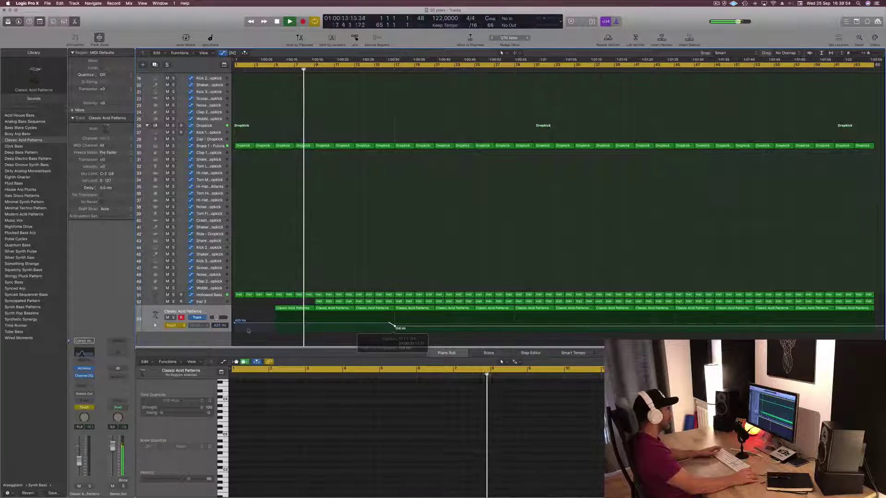
left_click(177, 326)
left_click(175, 318)
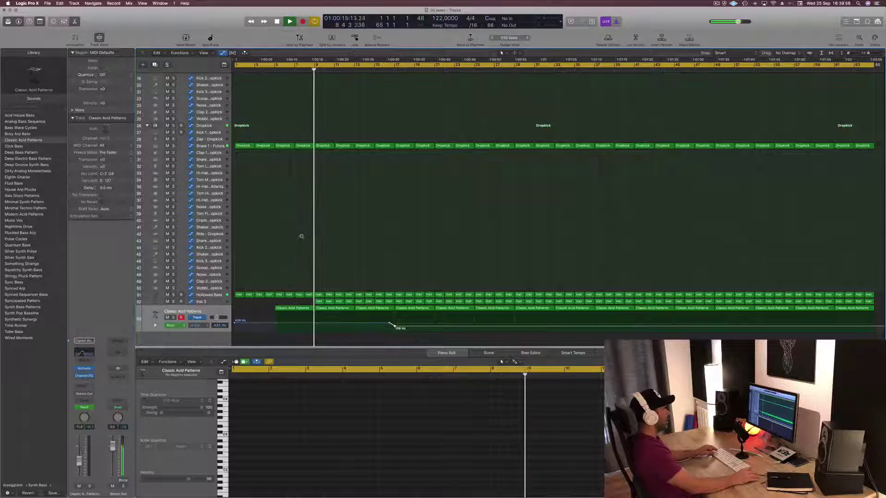
Step: Add a high cut automation point of about 760 Hz at bar 25 on the Classic Acid Patterns track
scroll(302, 237, "up", 5)
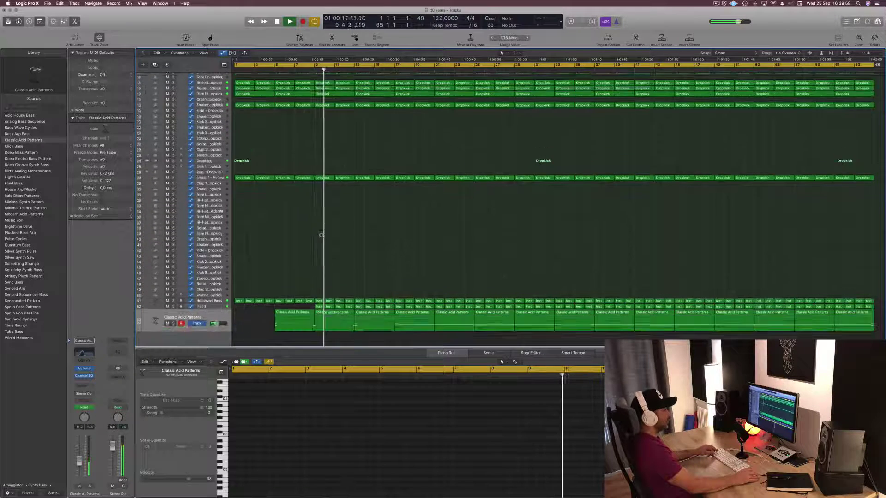
scroll(322, 236, "up", 2)
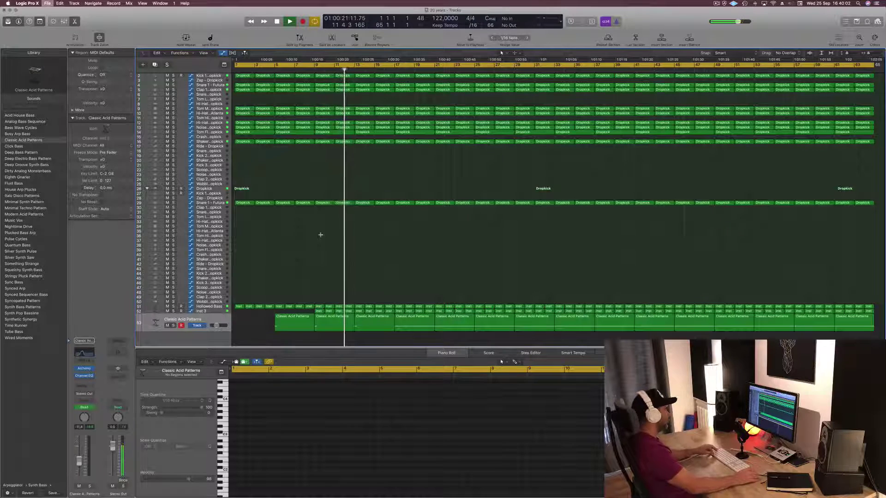
scroll(321, 245, "up", 1)
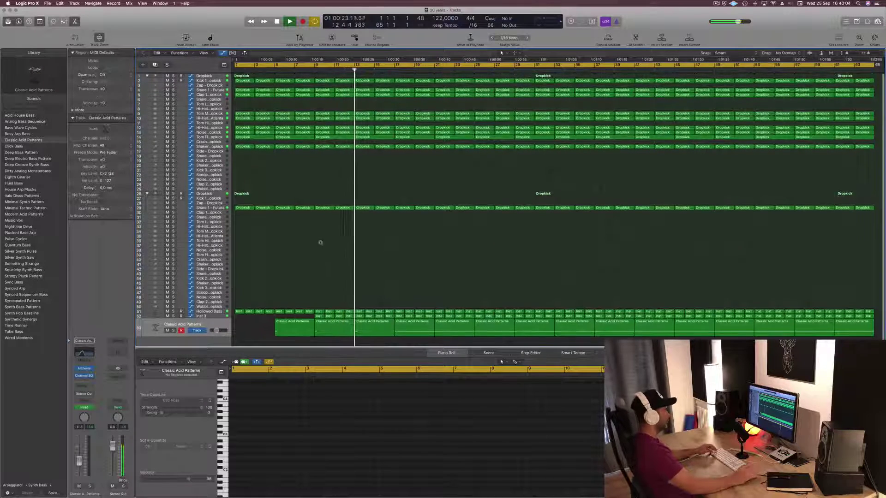
left_click(223, 324)
left_click(324, 261)
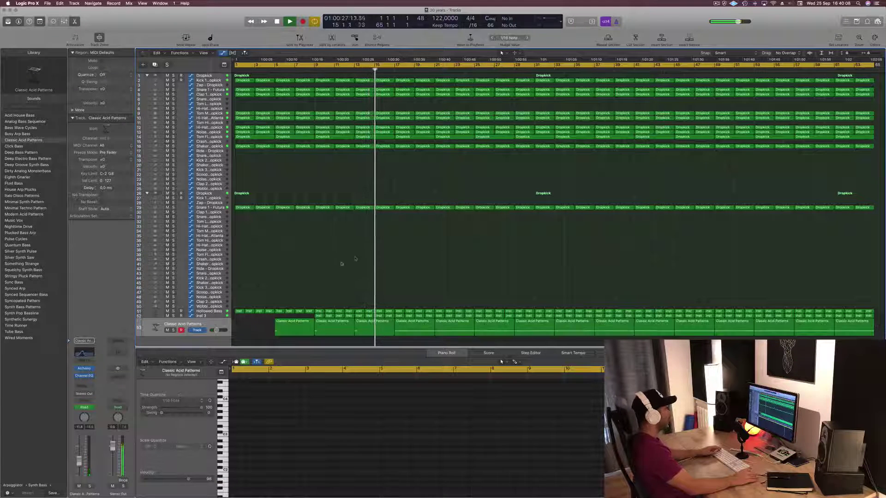
left_click(414, 327)
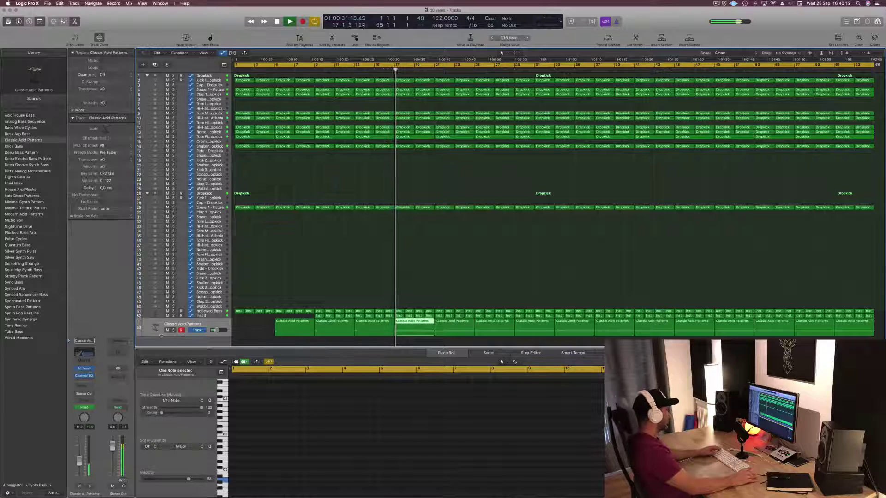
left_click_drag(160, 345, 159, 355)
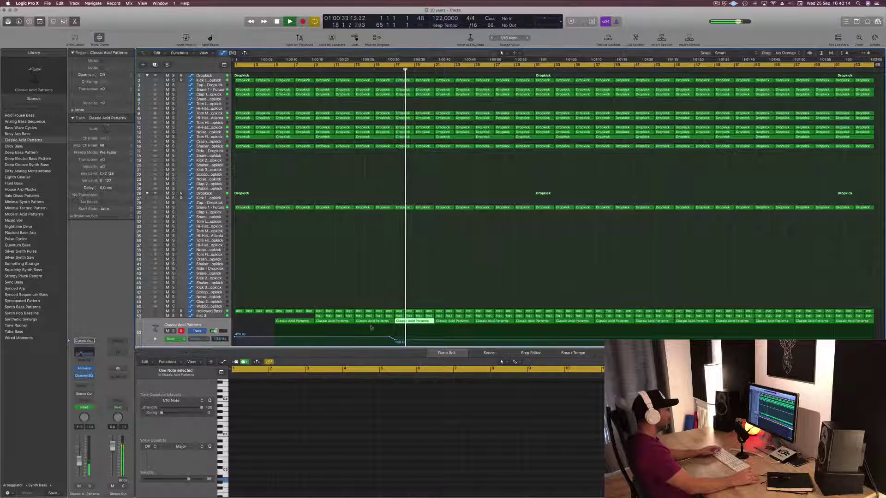
left_click_drag(436, 342, 475, 334)
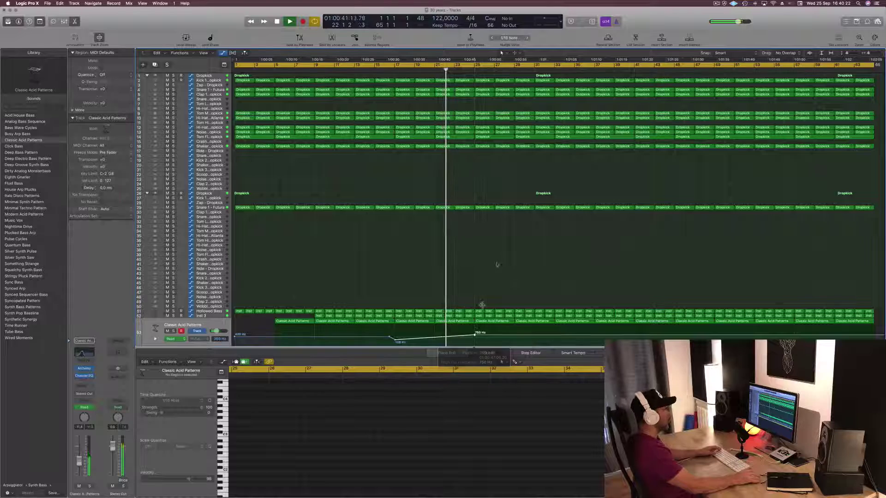
Step: Replay from bar 17 and add a 20000 Hz high cut automation point at bar 33 on the Classic Acid Patterns track
left_click(474, 208)
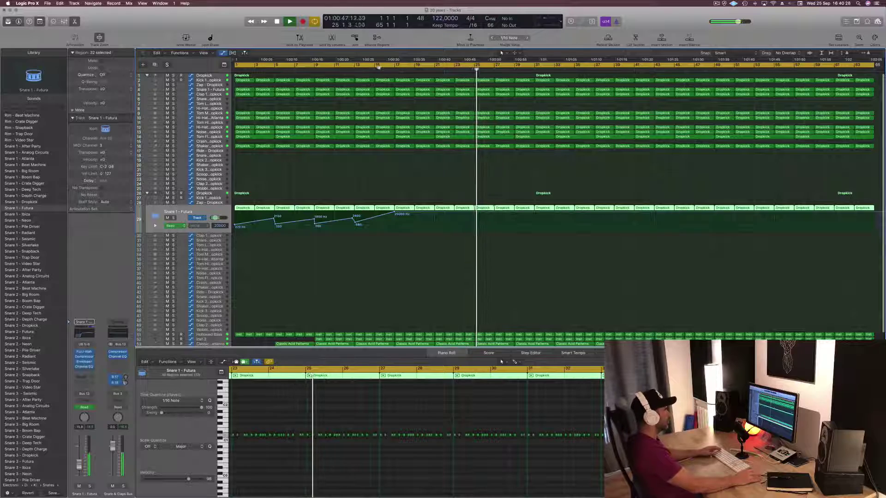
key("shift+comma")
scroll(426, 267, "down", 2)
scroll(425, 267, "up", 1)
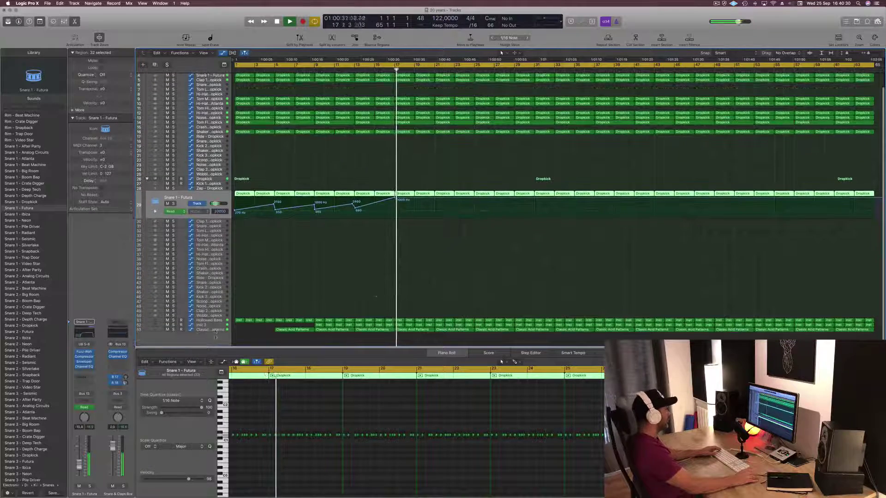
left_click(475, 323)
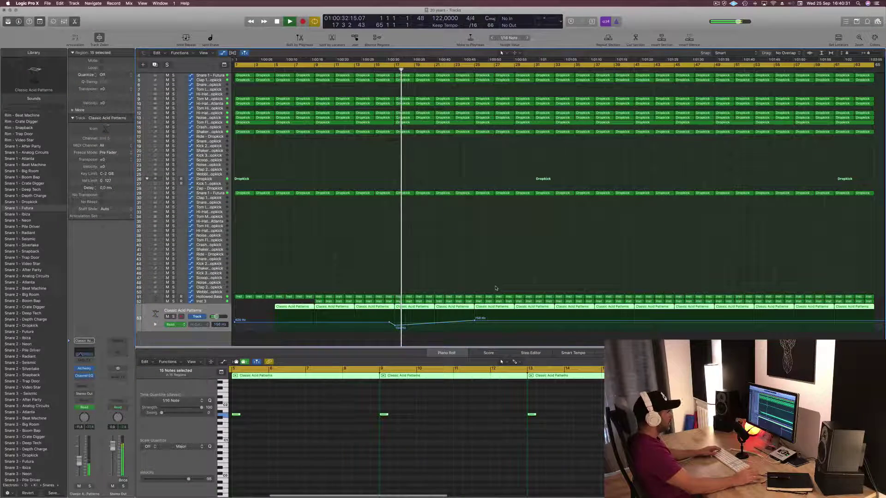
left_click(475, 322)
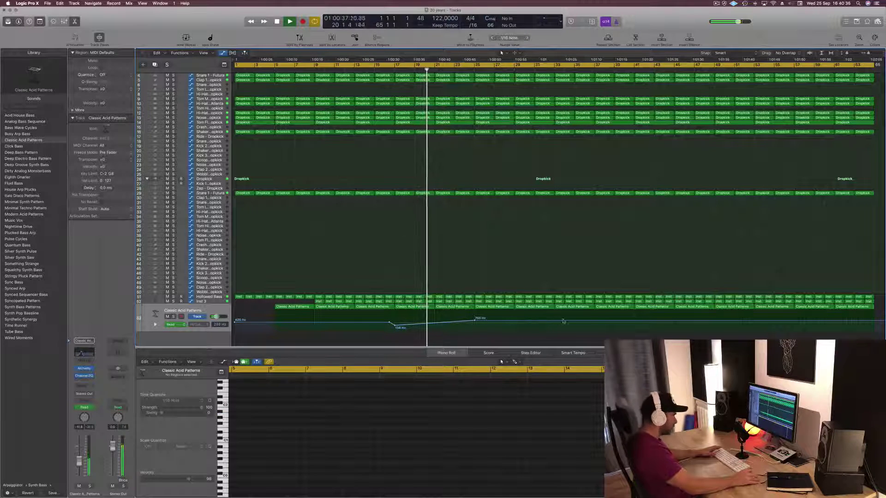
left_click_drag(554, 322, 554, 312)
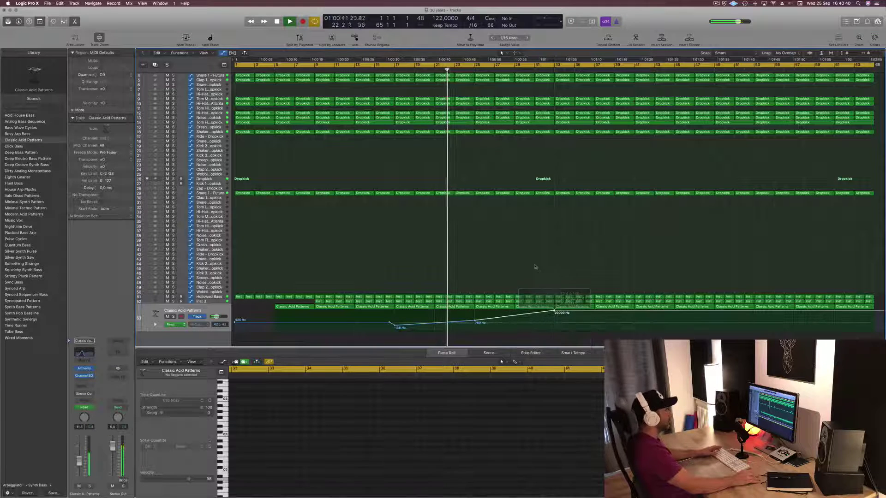
Step: Add Snare 1 - Futura high cut automation points at bars 21 and 25, lowering the bar 21 point, and loop bars 17 to 25
left_click(451, 194)
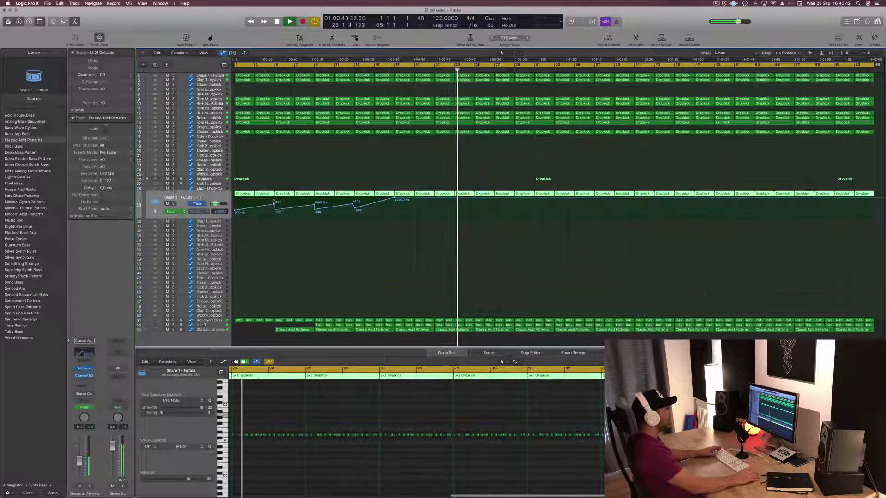
key("space")
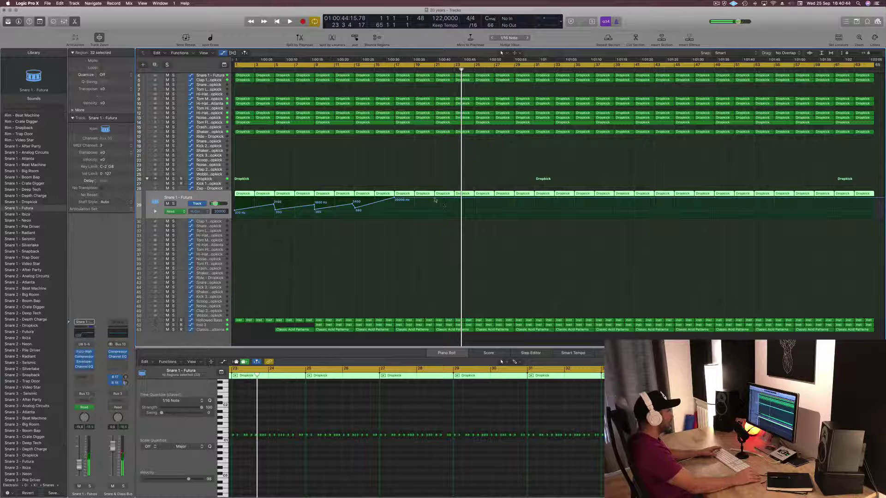
left_click(435, 201)
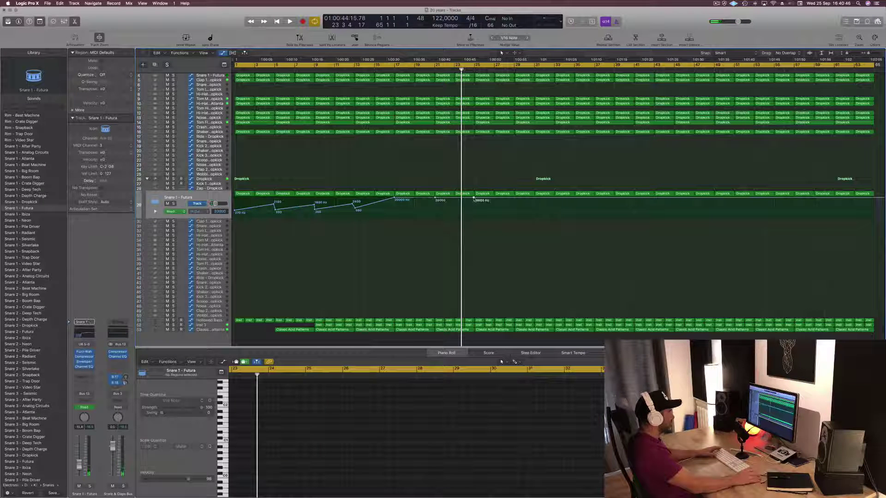
left_click_drag(435, 200, 435, 203)
left_click(392, 70)
left_click_drag(396, 67, 474, 70)
key("space")
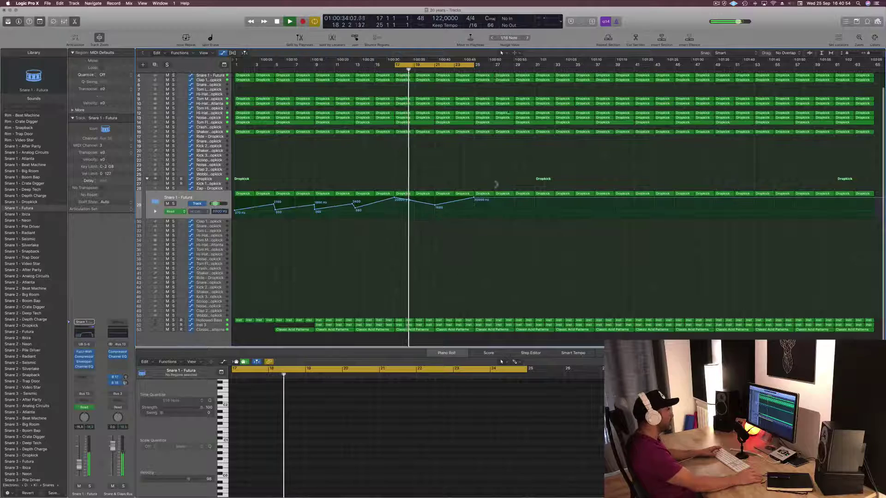
Step: Extend the cycle to bar 35 and reshape the snare's high cut automation to fall to about 218 Hz at bar 25 and rise by bar 35
left_click_drag(475, 66, 573, 75)
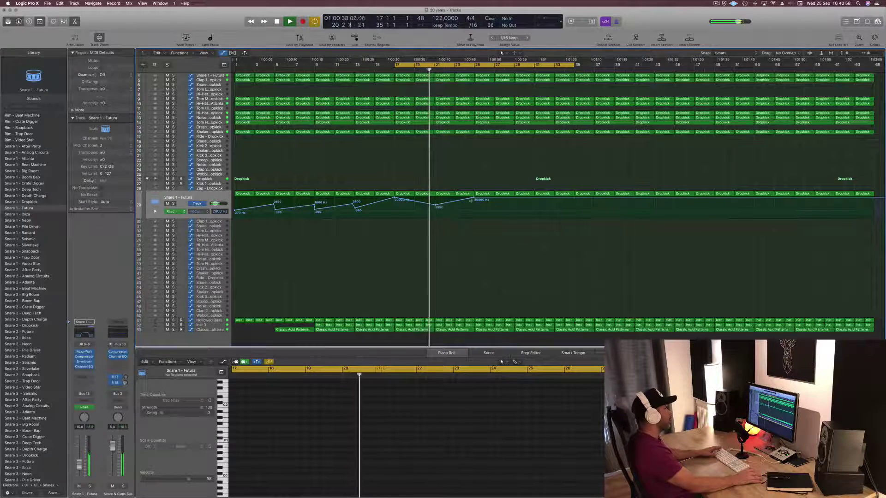
left_click_drag(473, 199, 473, 213)
left_click(474, 213)
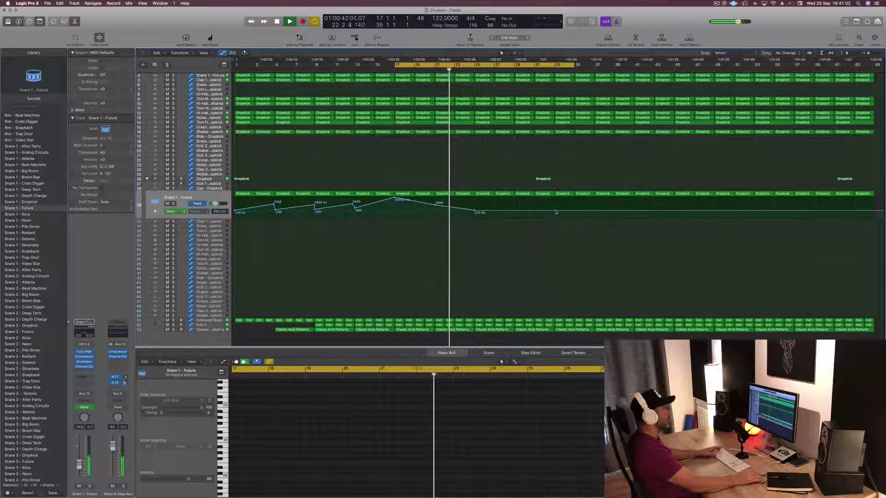
left_click_drag(574, 212, 574, 198)
left_click_drag(474, 214, 474, 215)
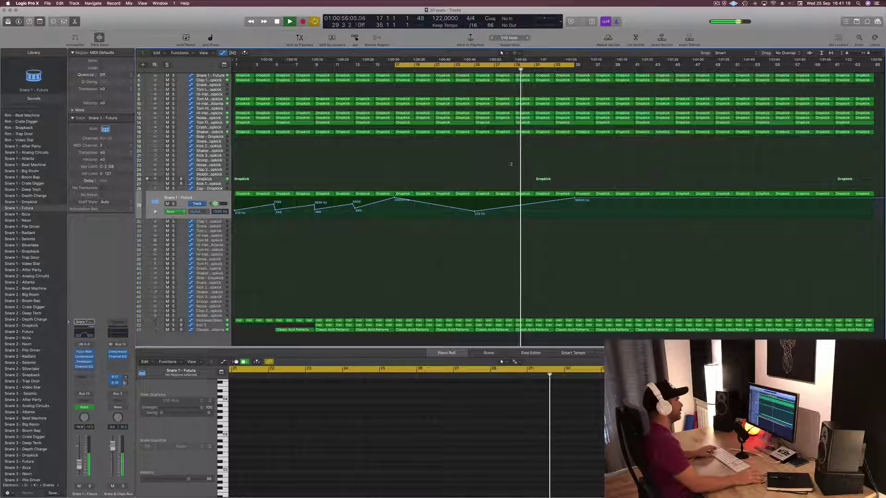
Step: Set the cycle range to bars 35 to 53 and play it
scroll(590, 170, "up", 3)
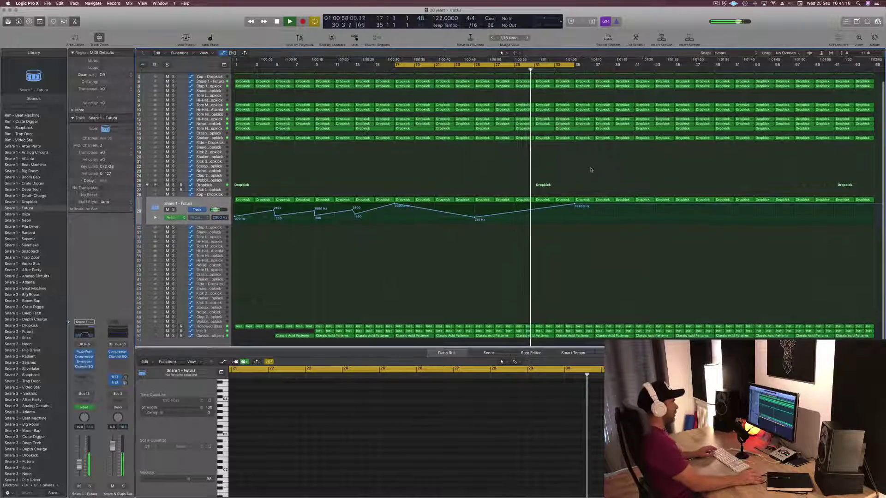
scroll(592, 171, "up", 3)
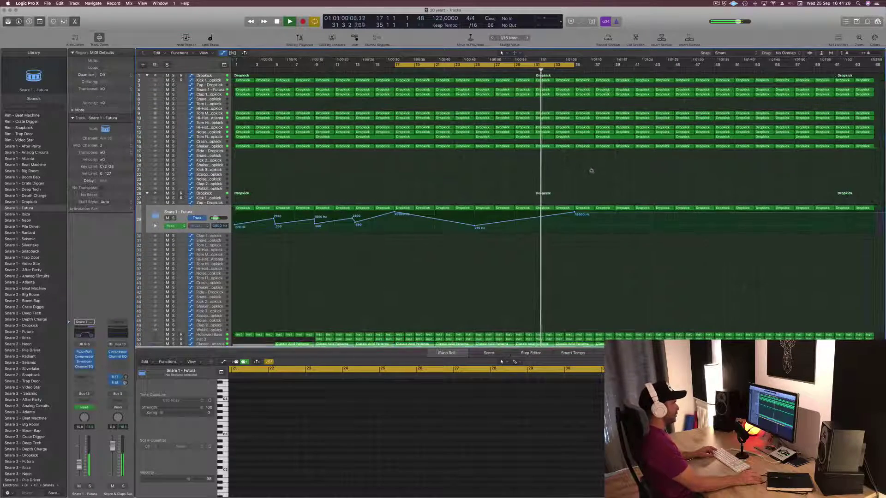
scroll(588, 168, "down", 3)
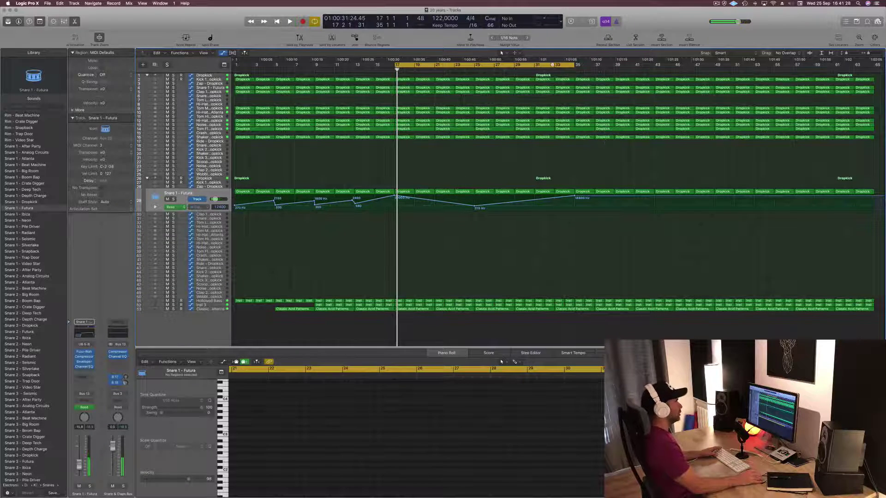
left_click_drag(575, 67, 662, 76)
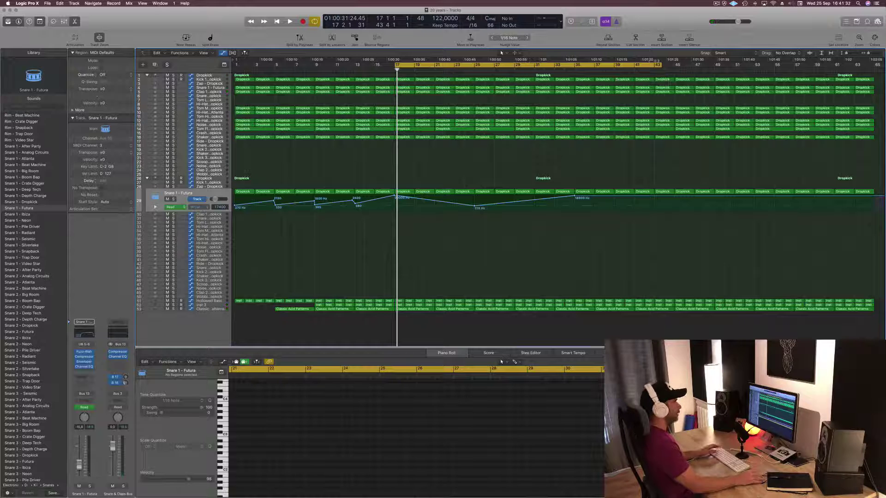
left_click(583, 65)
left_click(583, 65)
left_click_drag(583, 65, 760, 77)
key("space")
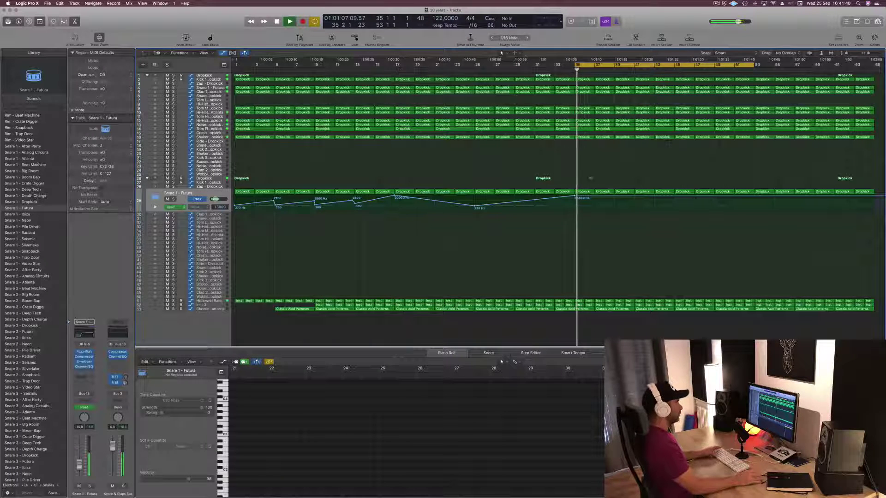
Step: Delete the first Dropkick kit's drum regions between bars 33 and 39, keeping the kick
left_click_drag(593, 140, 611, 87)
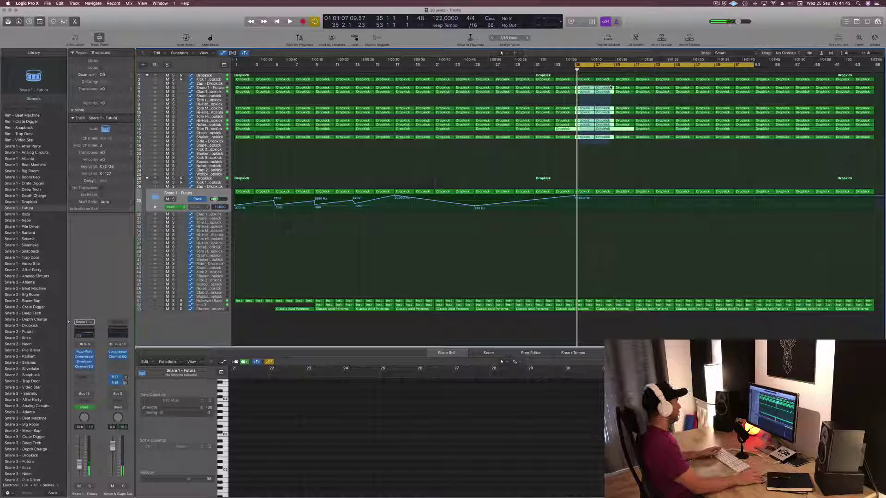
key("Delete")
key("space")
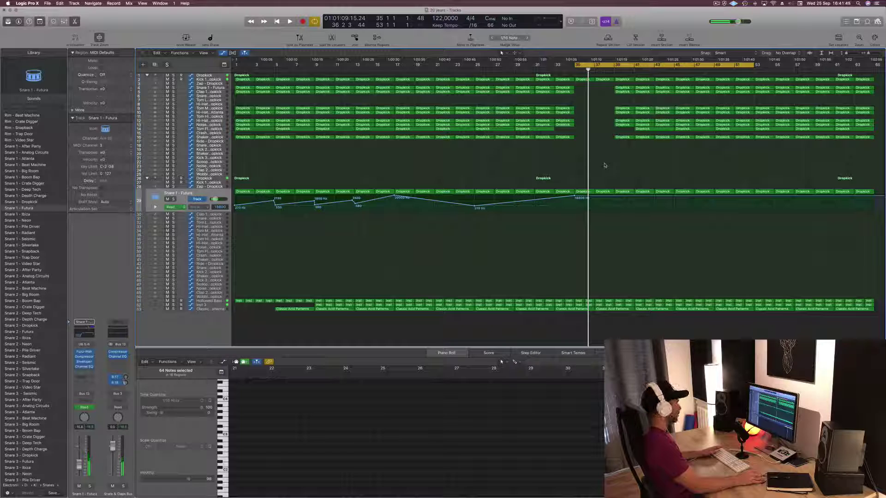
left_click(216, 308)
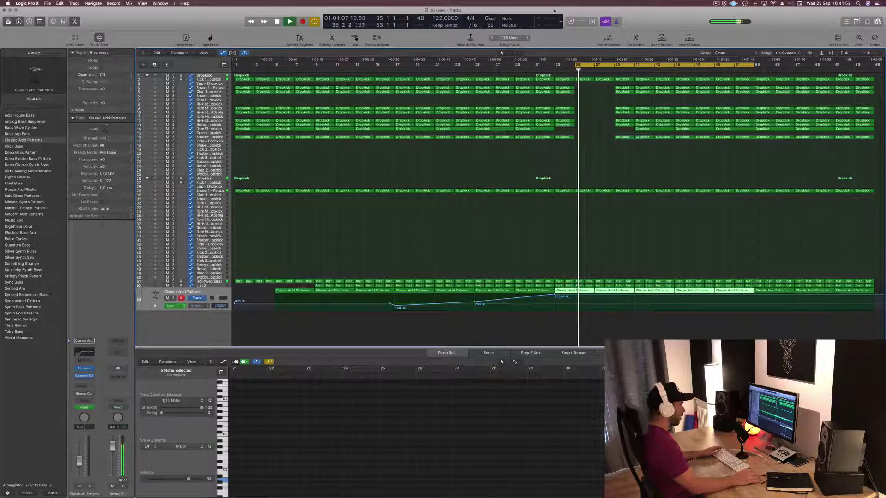
left_click_drag(587, 89, 560, 182)
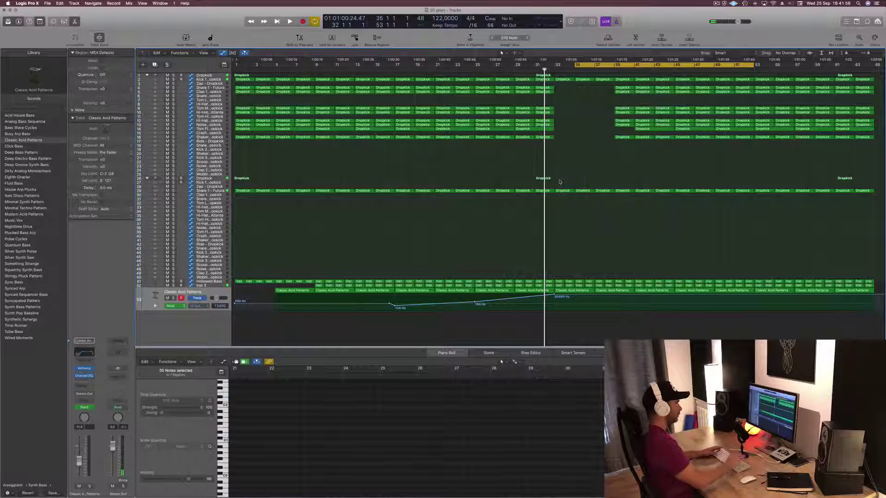
Step: Start the cycle at bar 33, play from about bar 28, and drop the Classic Acid Patterns high cut automation sharply at bar 33
left_click_drag(575, 67, 555, 67)
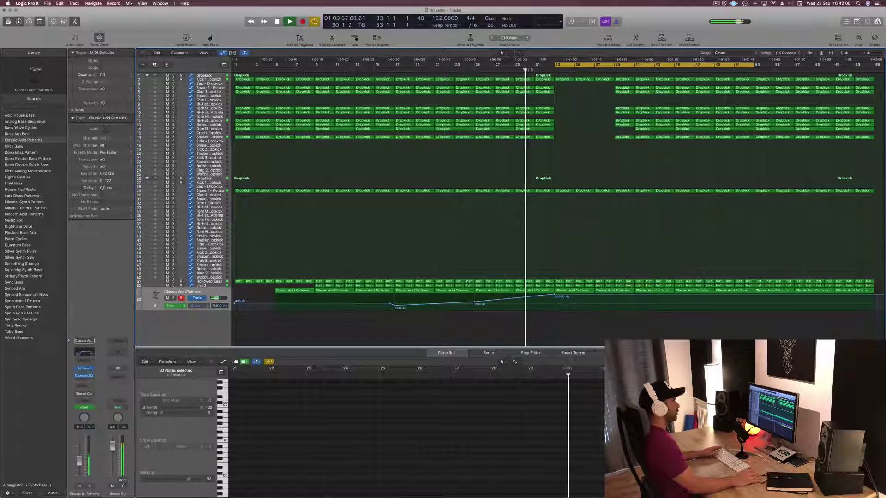
left_click(510, 68)
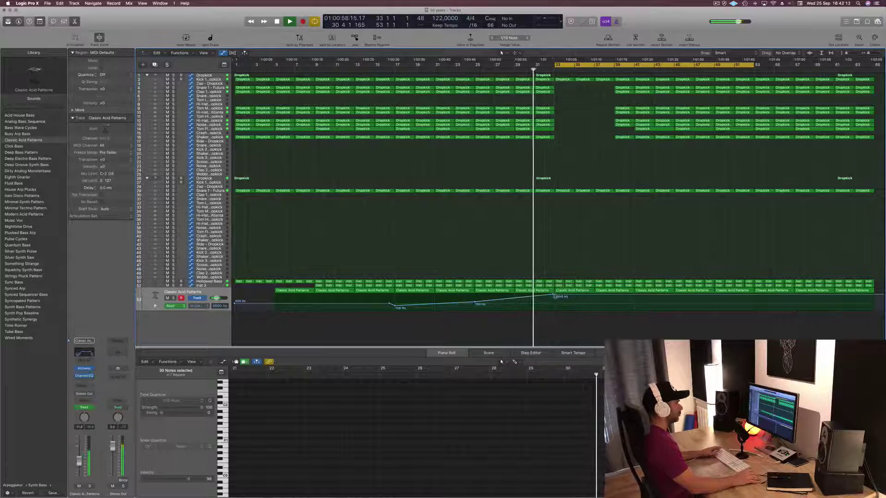
left_click_drag(554, 296, 555, 303)
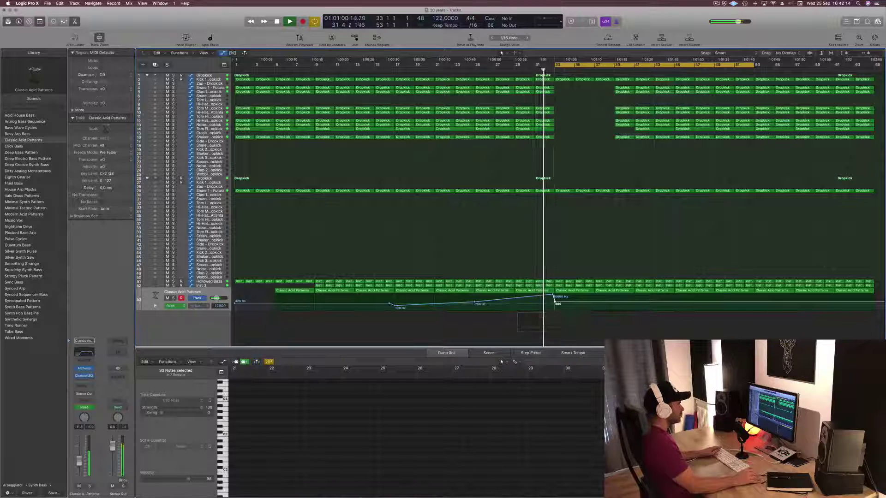
Step: Raise the Classic Acid Patterns high cut automation to a new peak at about bar 37
left_click_drag(595, 304, 594, 299)
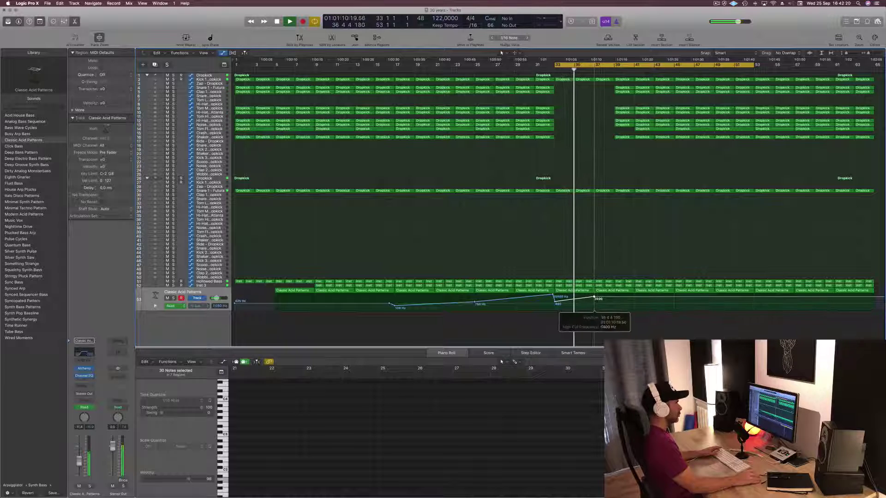
Step: Delete the first Dropkick kit's drum regions up to bar 45, including the kick regions between bars 39 and 45
left_click_drag(609, 86, 629, 149)
key("Delete")
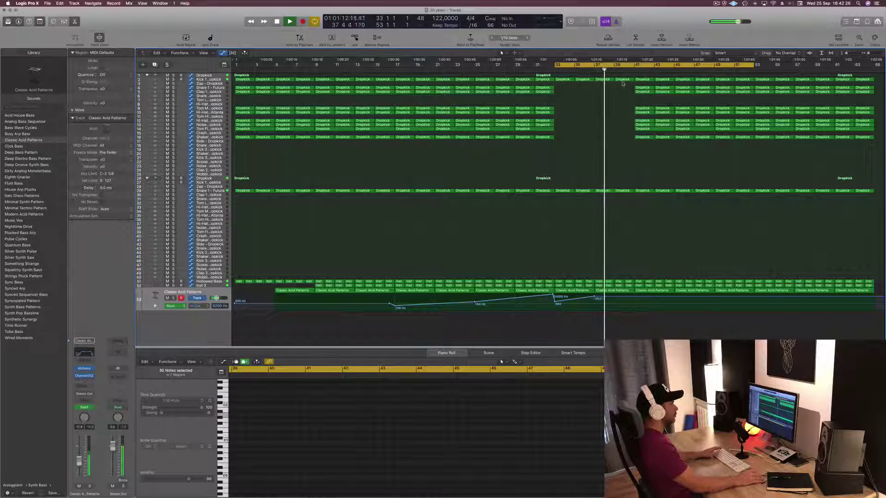
left_click(622, 82)
key("Delete")
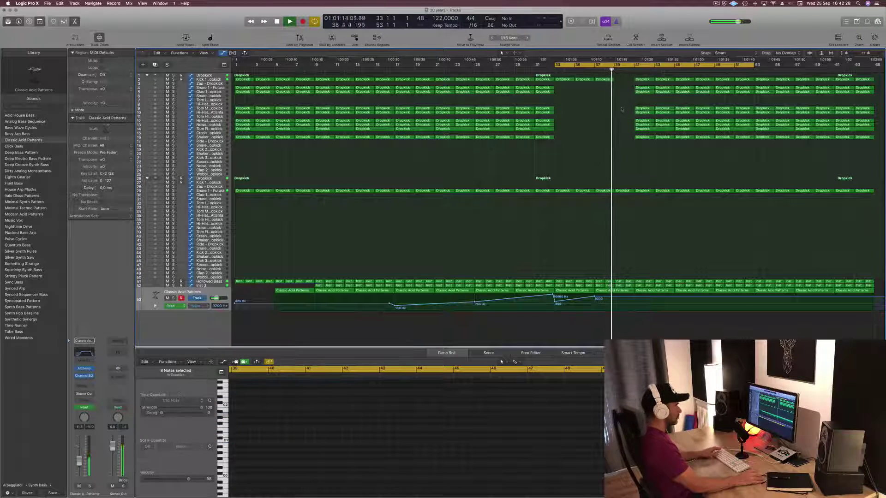
left_click_drag(634, 73, 670, 150)
key("Delete")
Step: Shape the Classic Acid Patterns high cut automation to fall from bar 37 to about bar 41
left_click(603, 142)
left_click(556, 268)
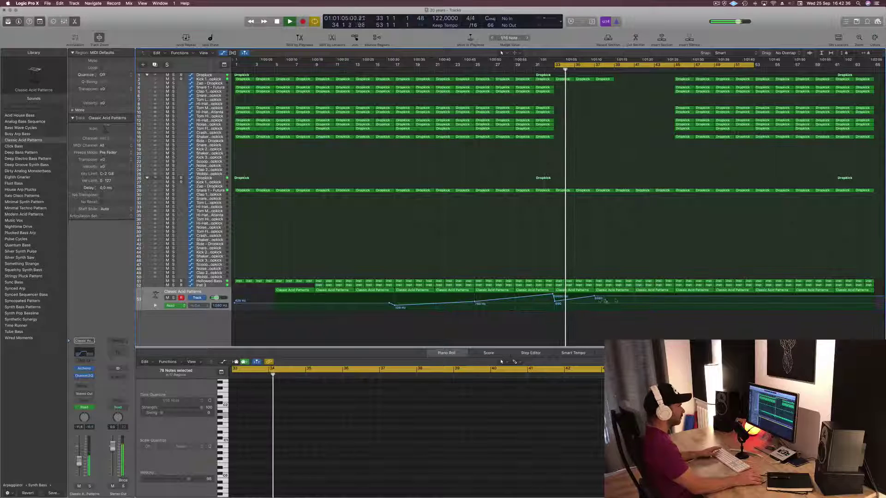
left_click_drag(597, 298, 635, 306)
Step: On the Snare 1 - Futura track, move the high cut automation peak to bar 33 and make it fall to about 330 Hz at bar 39
left_click(208, 191)
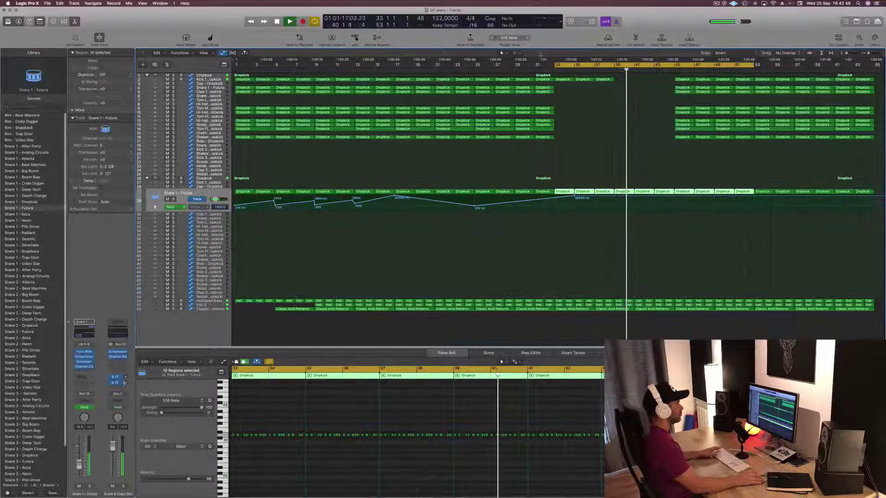
left_click(550, 69)
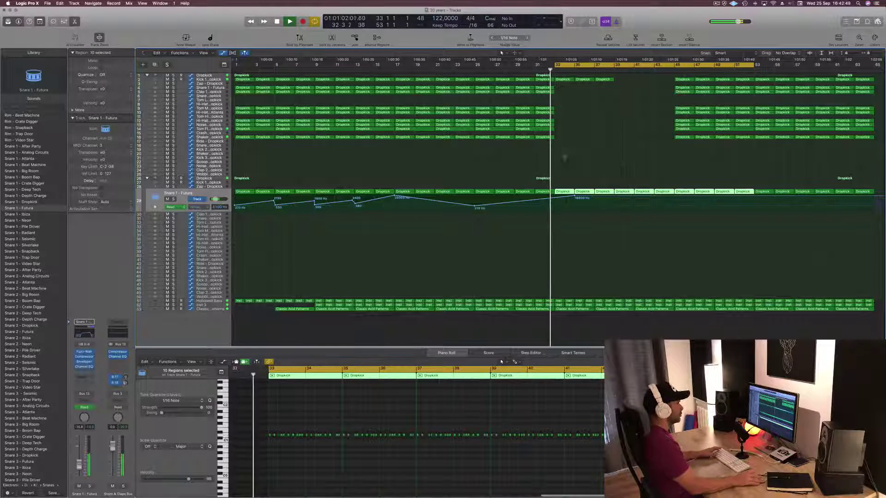
left_click(572, 198)
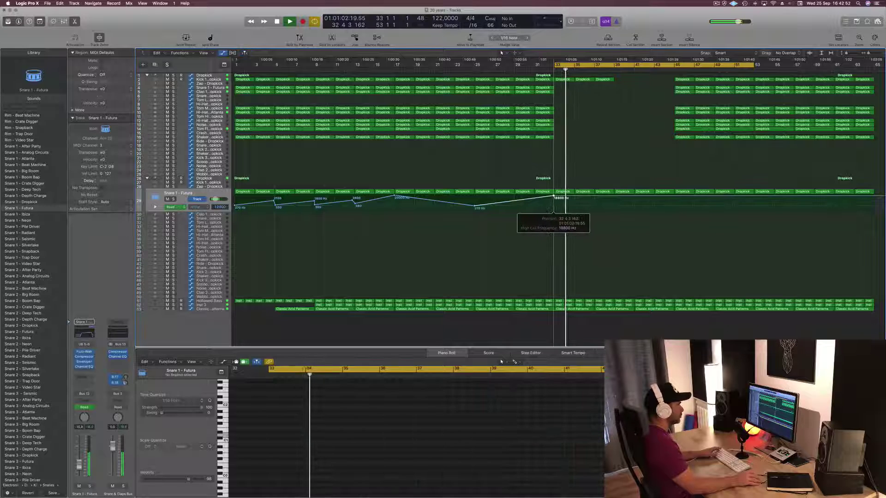
left_click(613, 203)
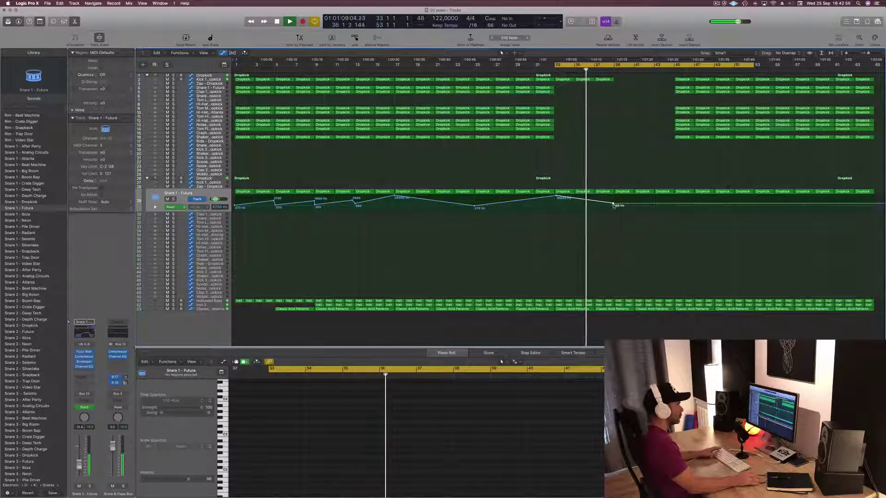
left_click_drag(614, 204, 613, 207)
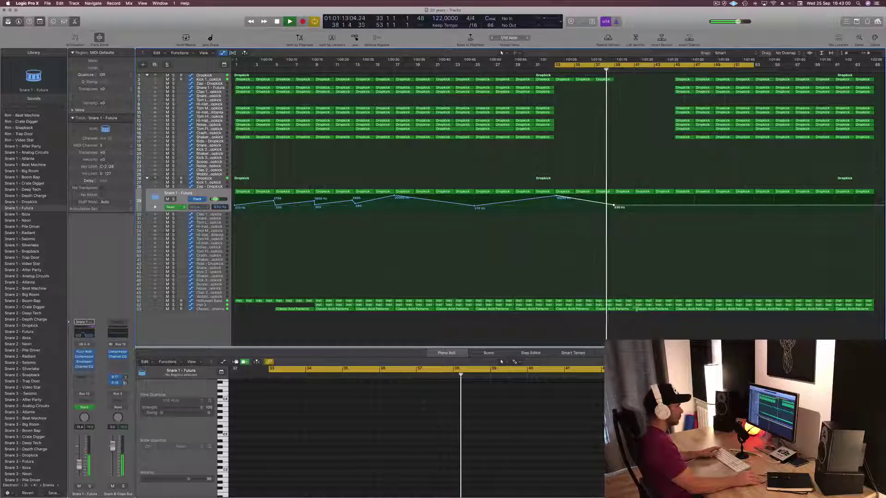
Step: Delete the Hollowed Bass and Inst 3 regions between bars 39 and 45
left_click(619, 301)
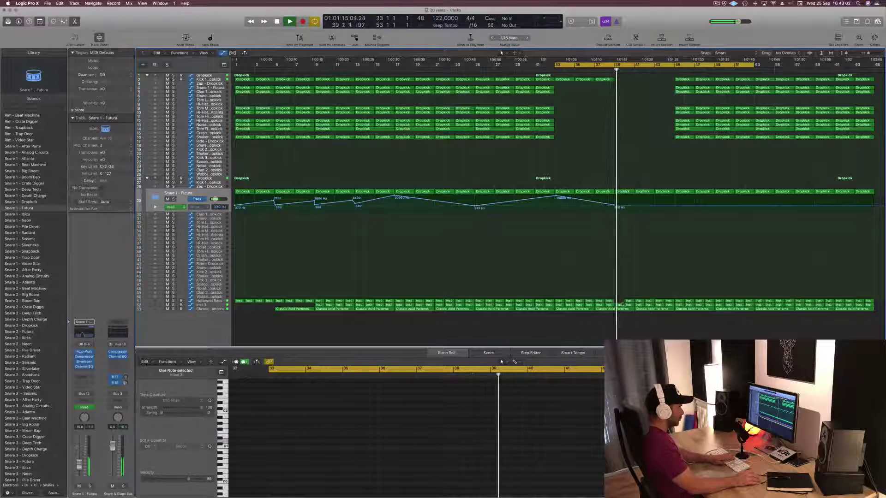
left_click(638, 301, "shift")
left_click_drag(655, 304, 613, 290)
key("BackSpace")
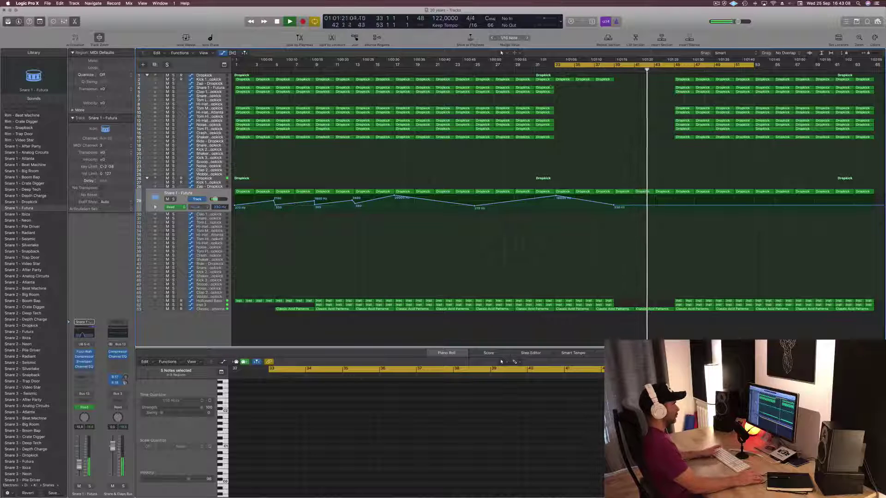
Step: Play the break, add a high cut automation point on the Snare 1 - Futura track at bar 45, and raise it
key("Return")
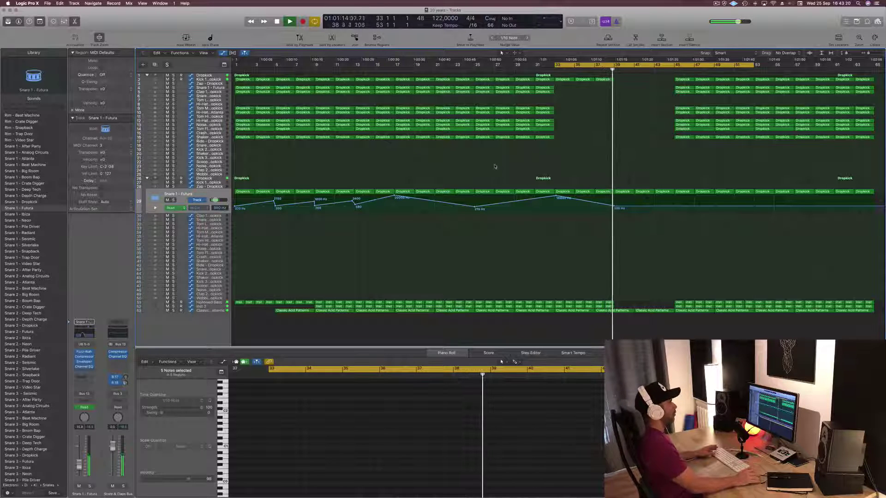
left_click(717, 4)
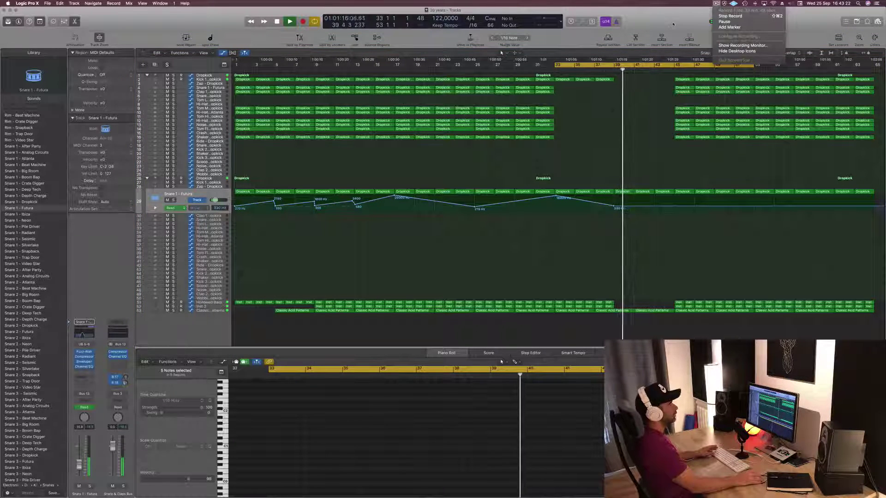
left_click(675, 207)
left_click_drag(675, 206, 675, 200)
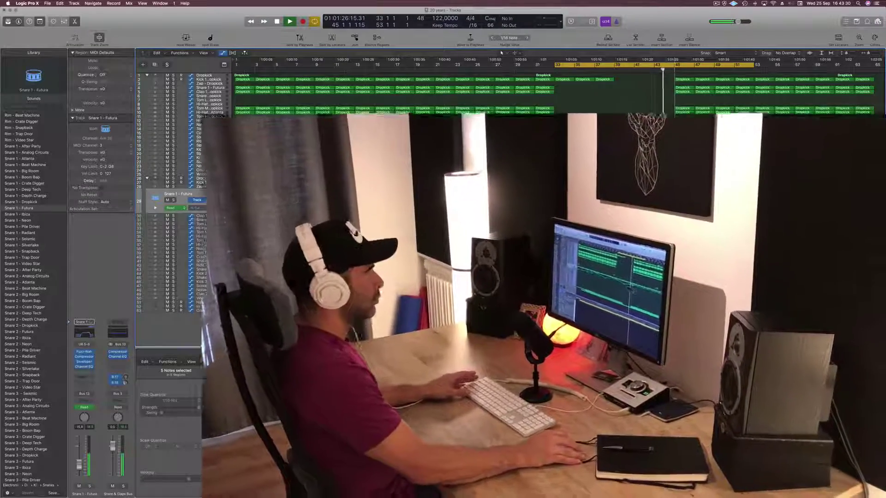